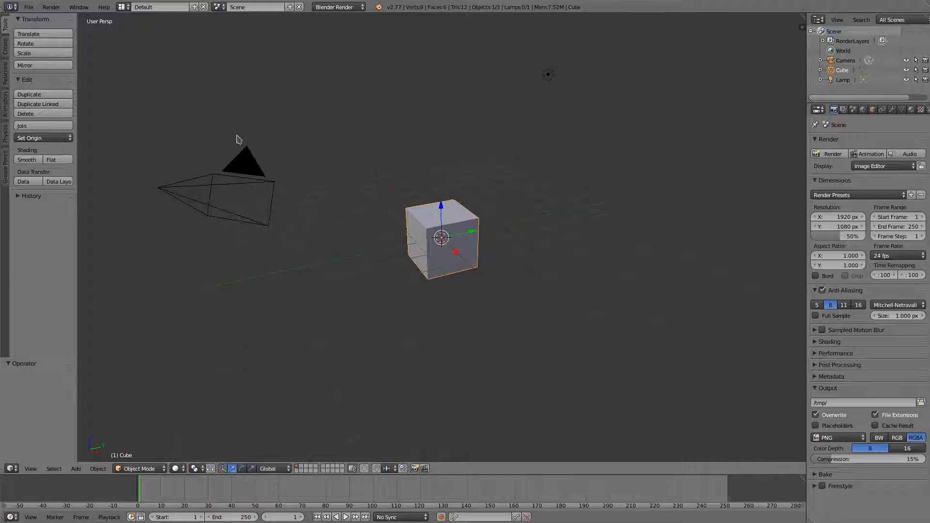
- Open User Preferences from the File menu and look through the Interface and System settings
left_click(29, 7)
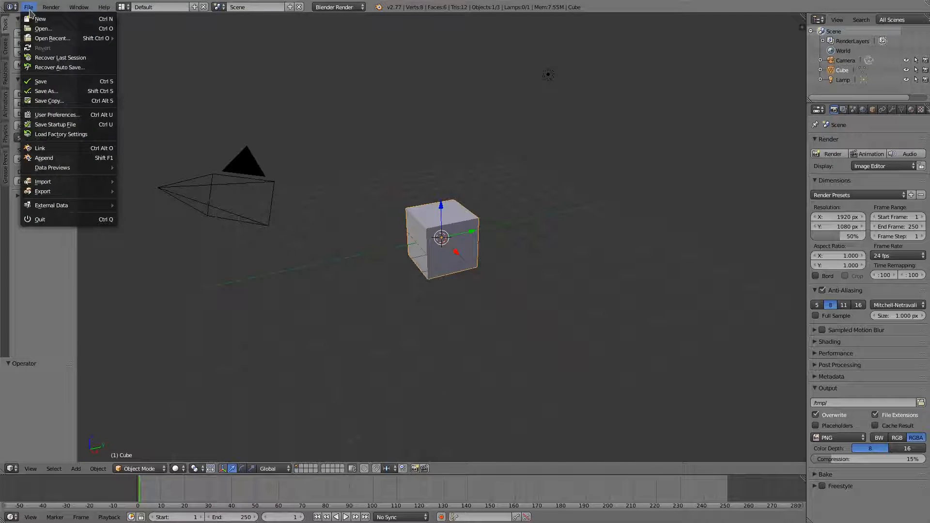
left_click(57, 118)
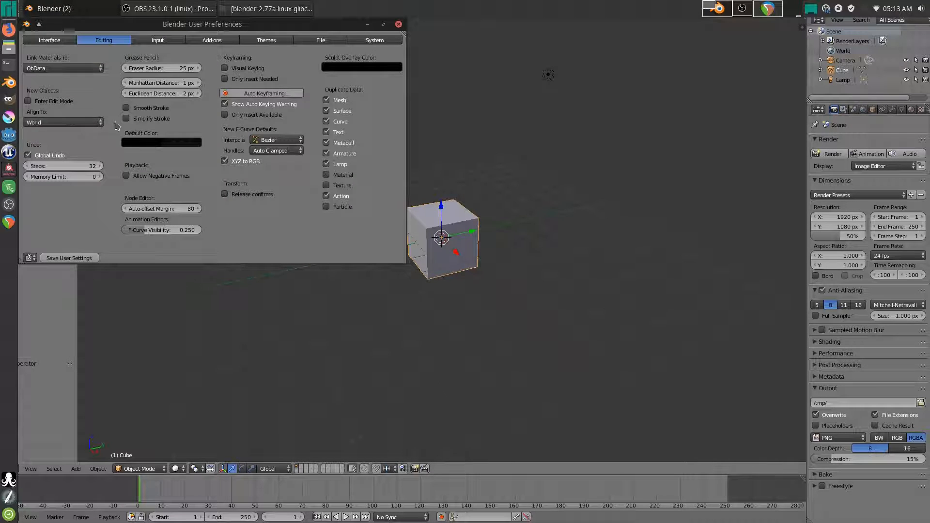
left_click(50, 40)
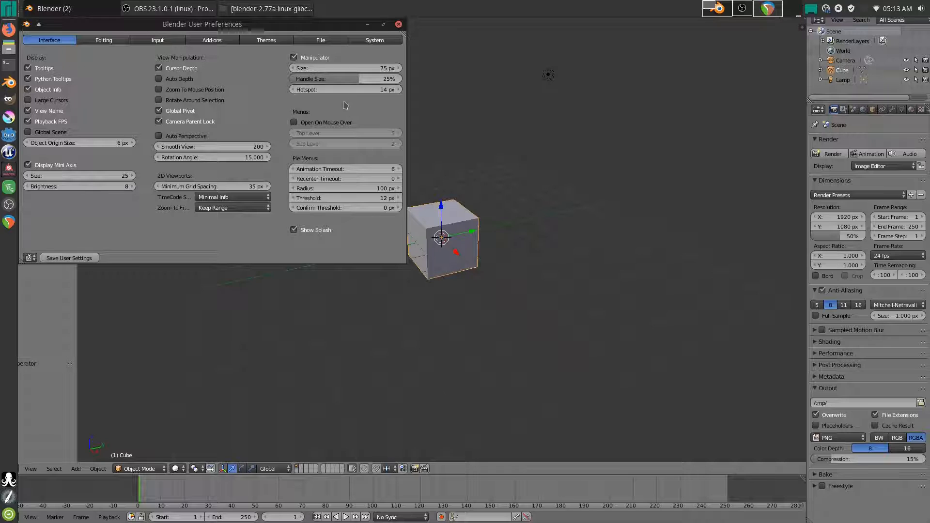
left_click(371, 41)
left_click(49, 40)
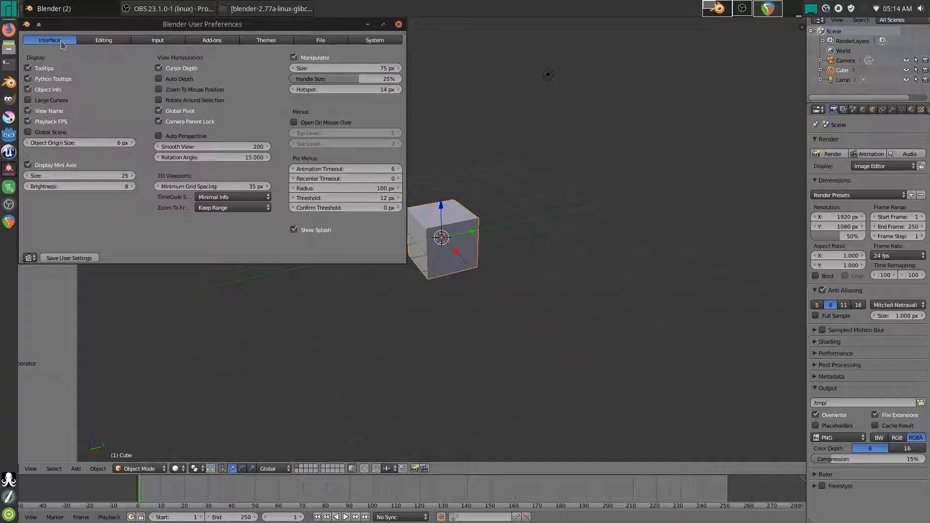
- Maximize the preferences window and raise the System DPI to 95
left_click(383, 24)
left_click(214, 41)
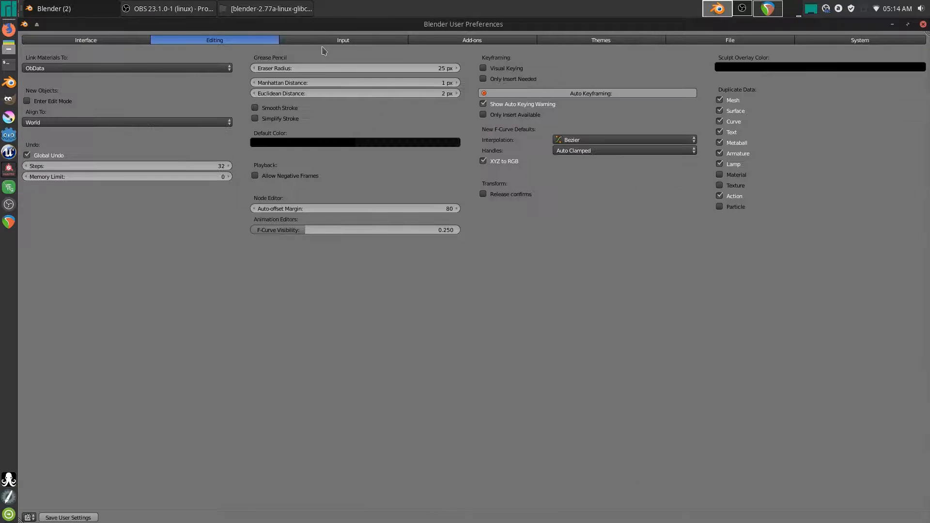
left_click(470, 41)
left_click(855, 40)
left_click_drag(180, 68, 213, 74)
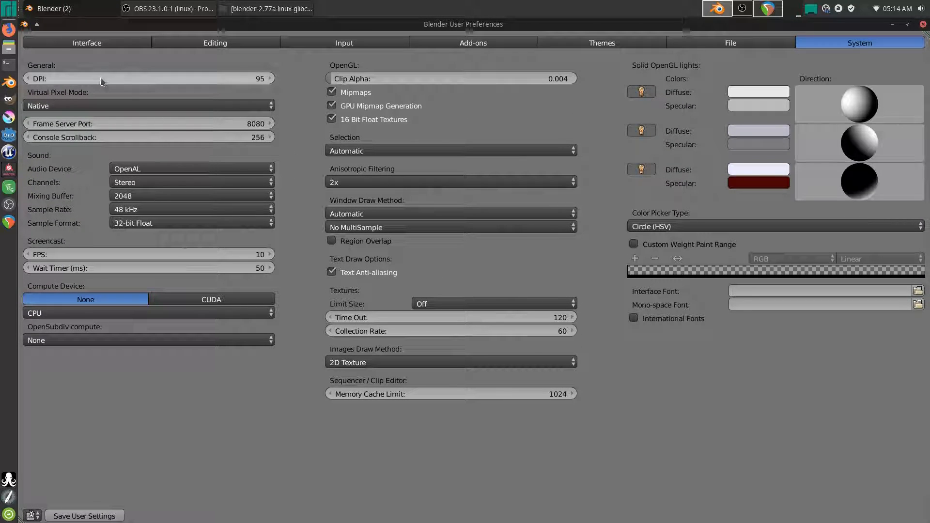
- Browse the Interface, File and Themes settings, ending back on System
left_click(86, 43)
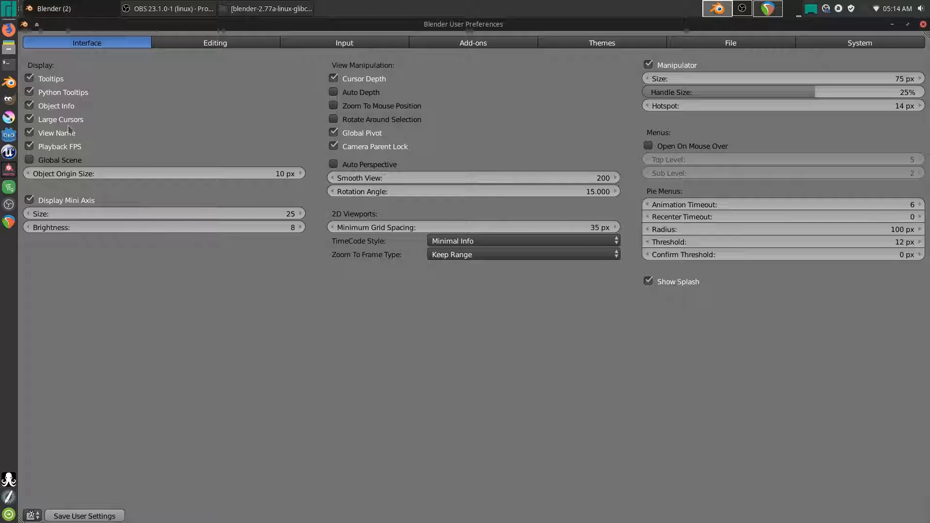
left_click(729, 44)
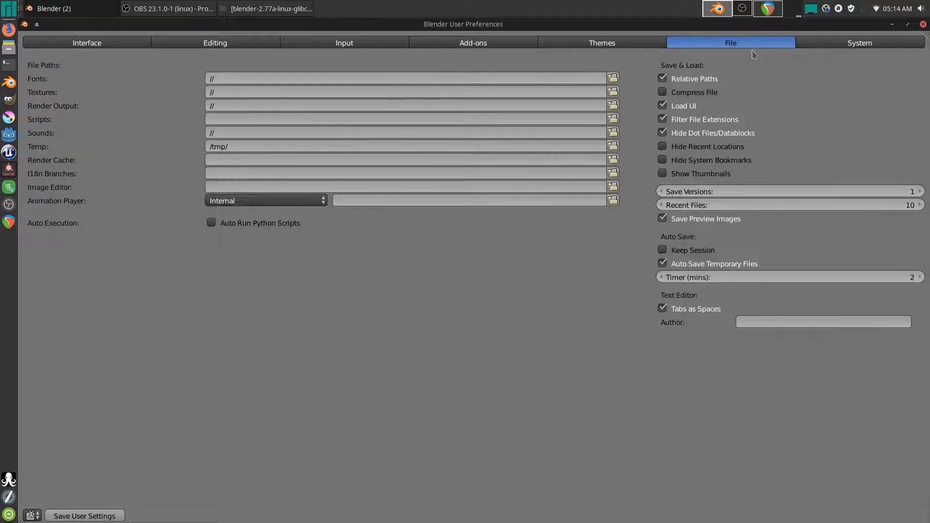
left_click(602, 43)
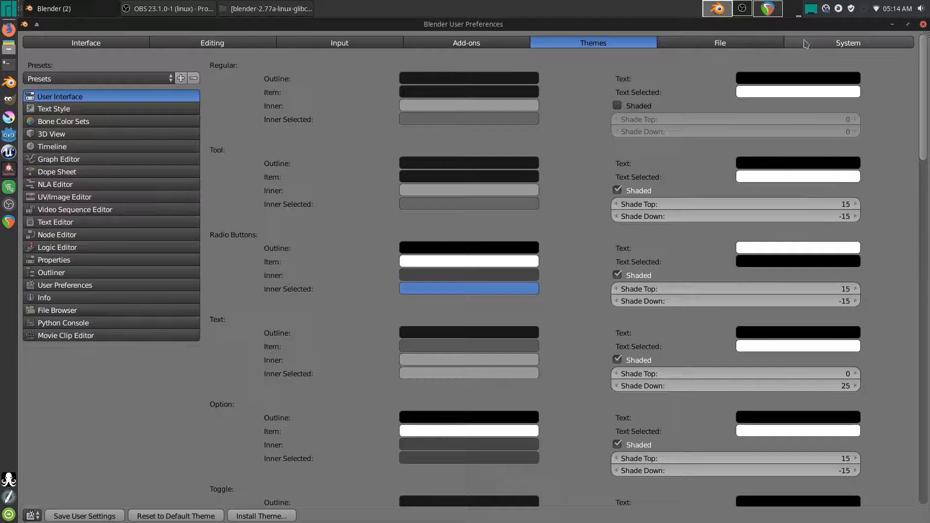
left_click(861, 42)
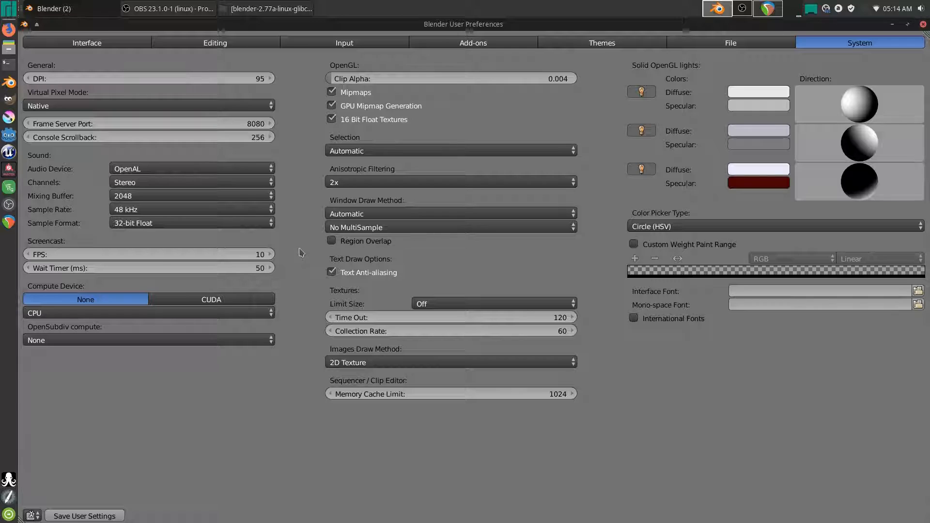
- Enable CUDA compute on the GeForce GTX 750 Ti
left_click(243, 302)
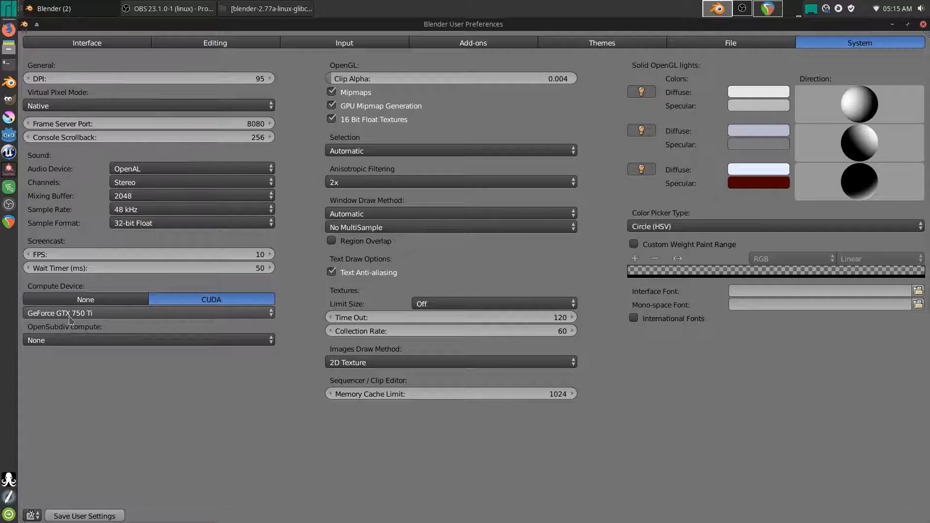
left_click(67, 313)
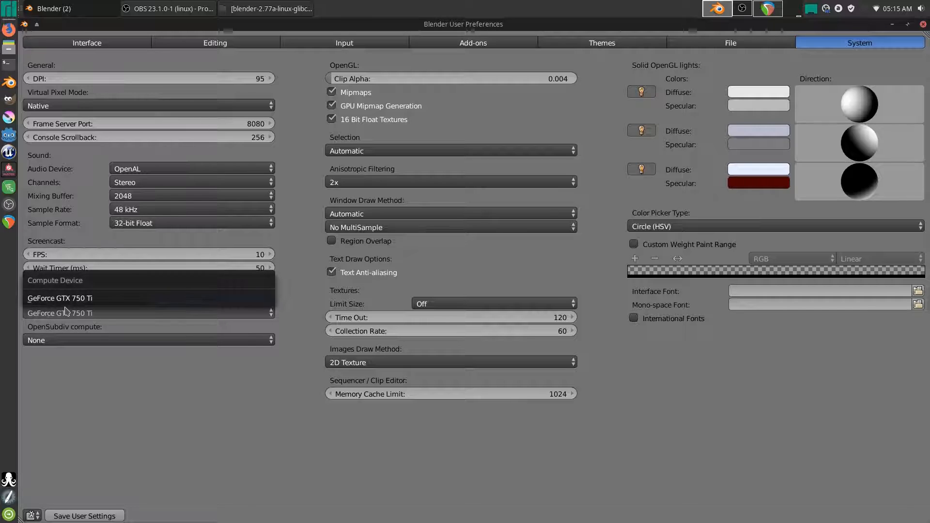
left_click(65, 298)
- Set OpenSubdiv compute to GLSL Transform Feedback and review the selection and window draw methods
left_click(86, 342)
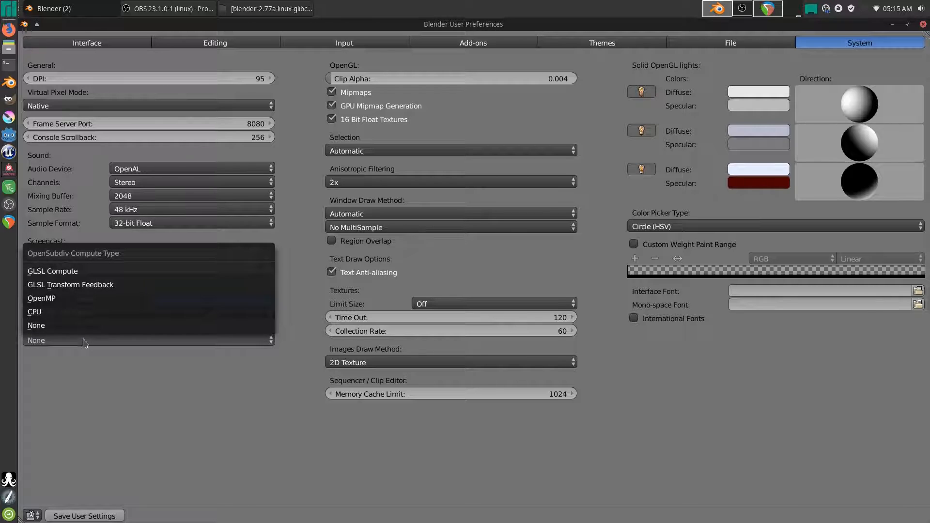
left_click(129, 286)
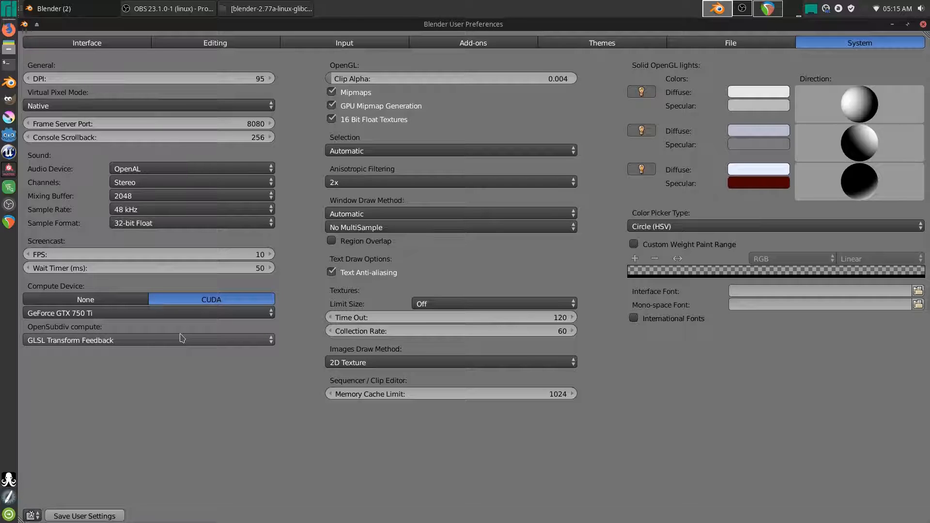
left_click(367, 150)
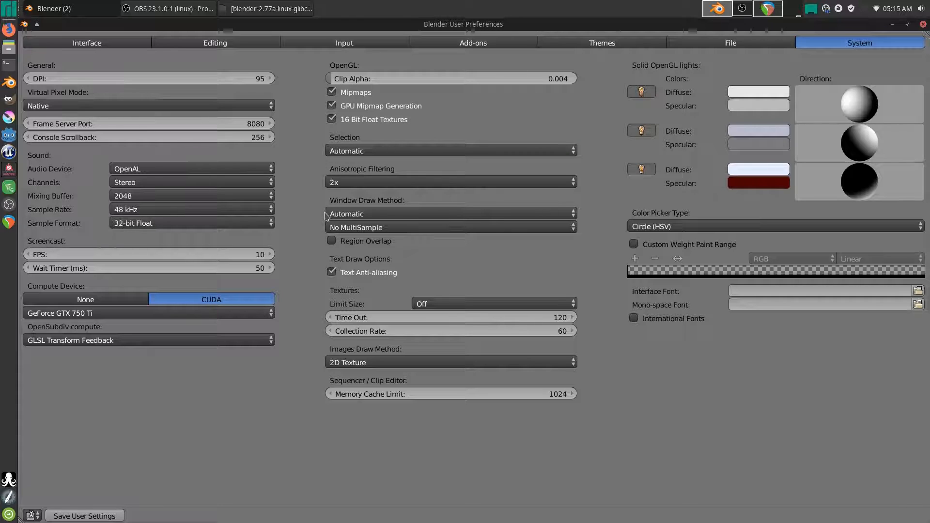
left_click(346, 213)
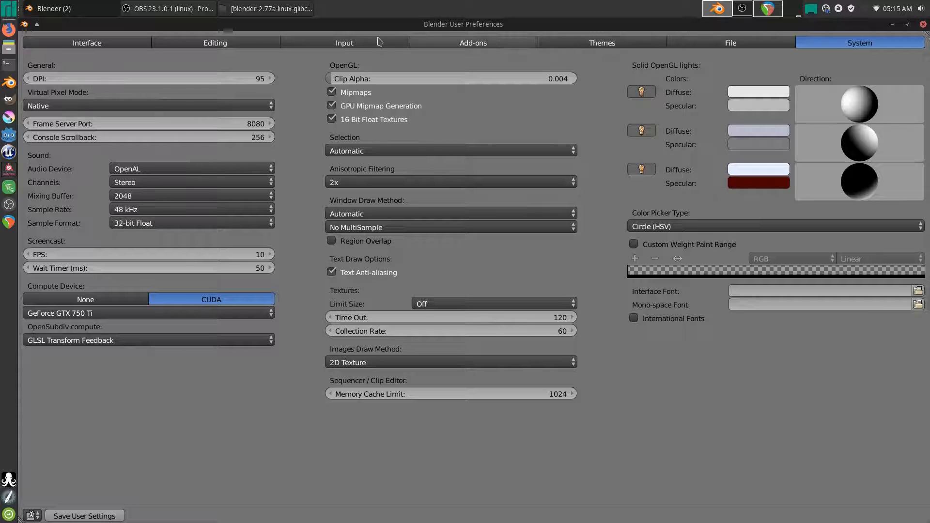
- Tick Emulate 3 Button Mouse in the Input settings and show the Add-ons list
left_click(338, 46)
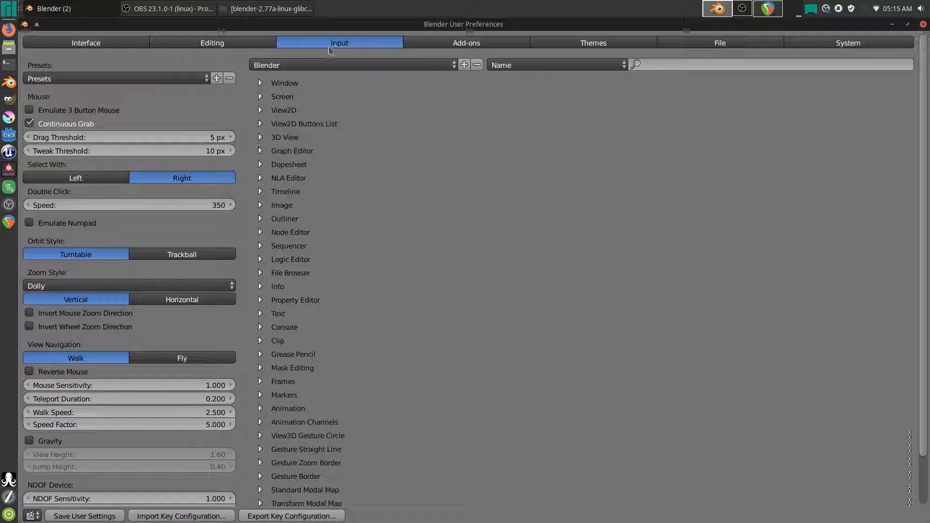
left_click(34, 112)
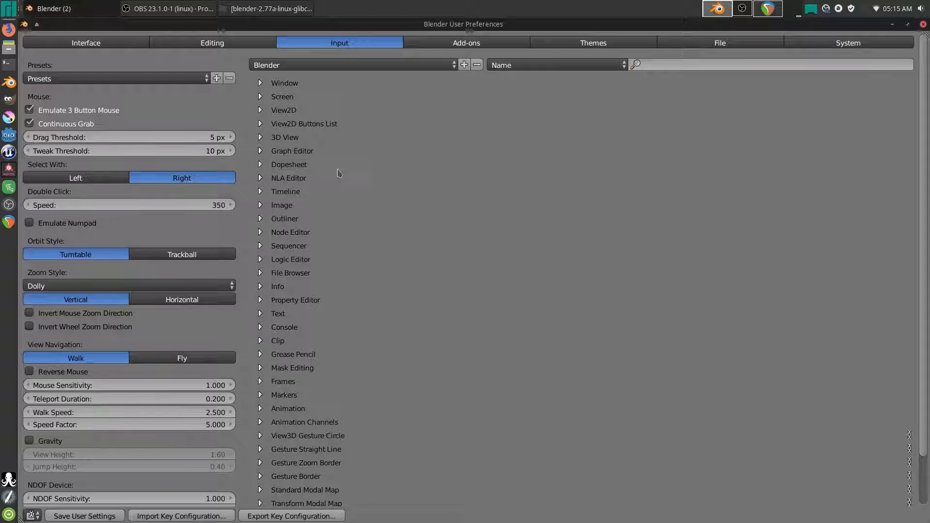
left_click(451, 45)
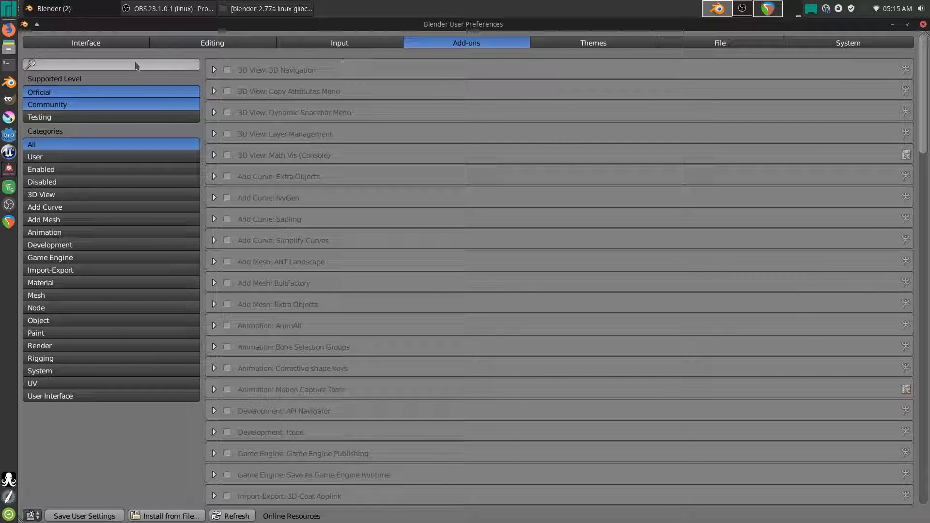
- Search for and enable the Dynamic Spacebar Menu and LoopTools add-ons
left_click(117, 63)
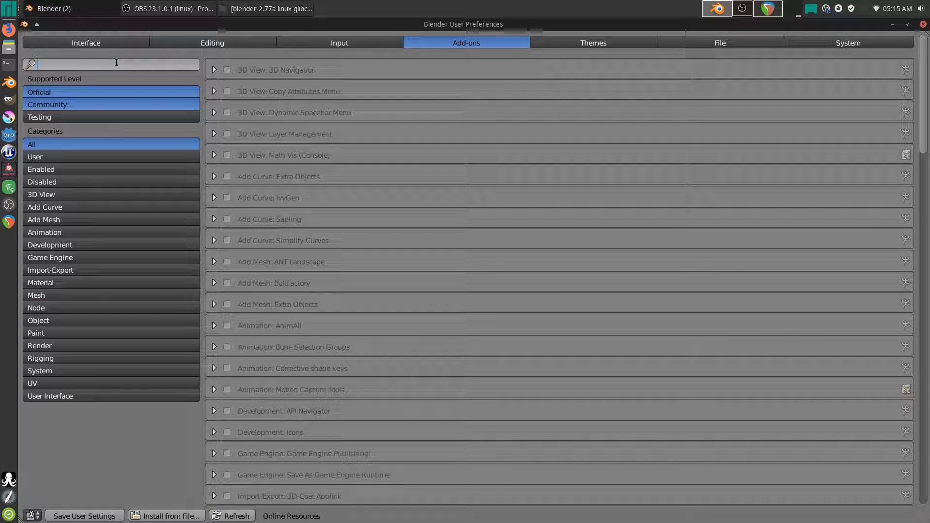
type("dyn")
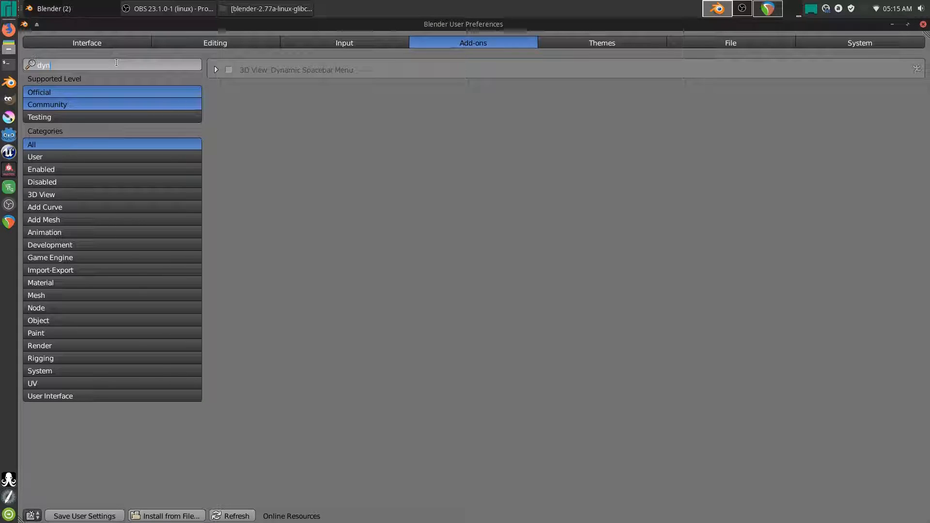
left_click(229, 70)
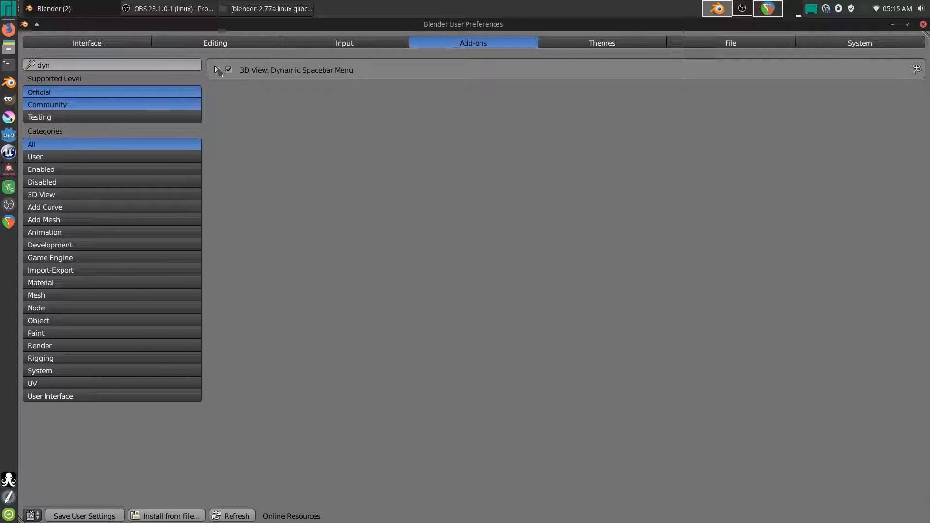
left_click(217, 70)
left_click(218, 70)
left_click(171, 63)
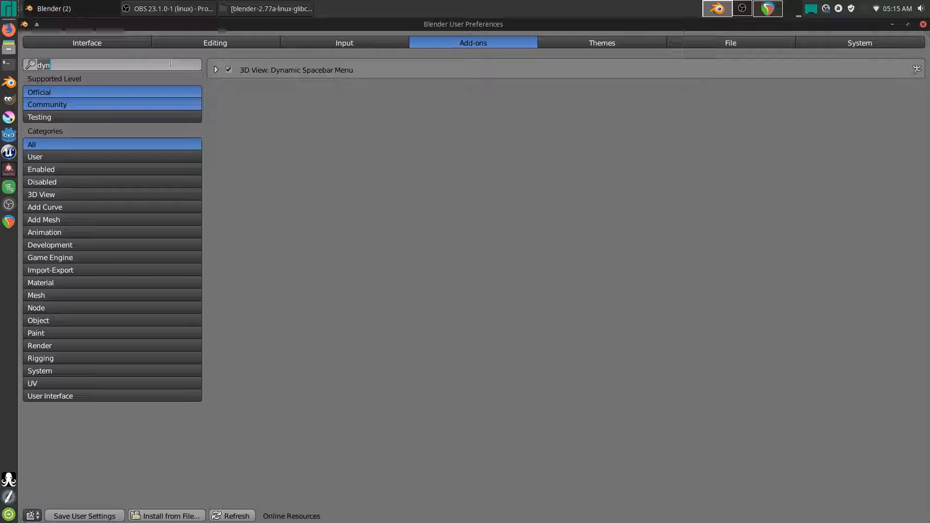
type("loop")
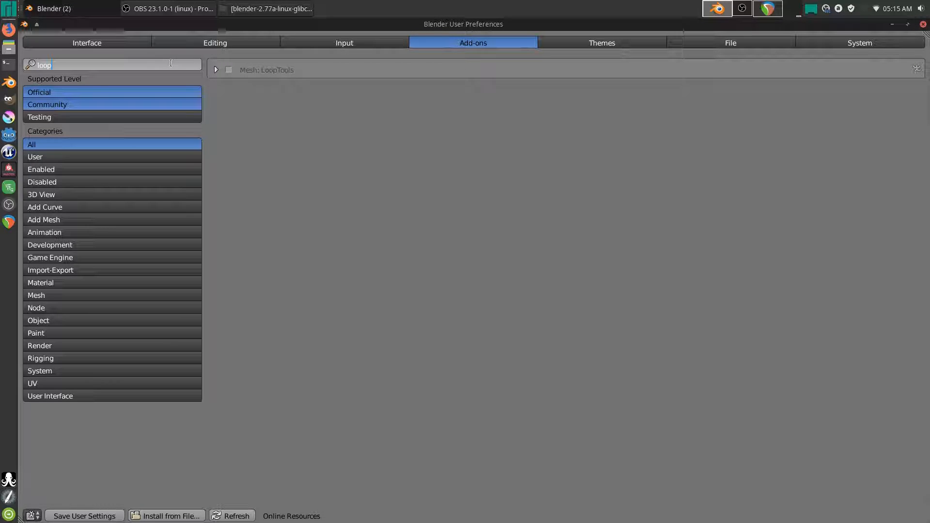
key("Return")
left_click(229, 70)
- Enable the Add Mesh and Add Curve Extra Objects add-ons, then clear the search
left_click(178, 65)
type("extr")
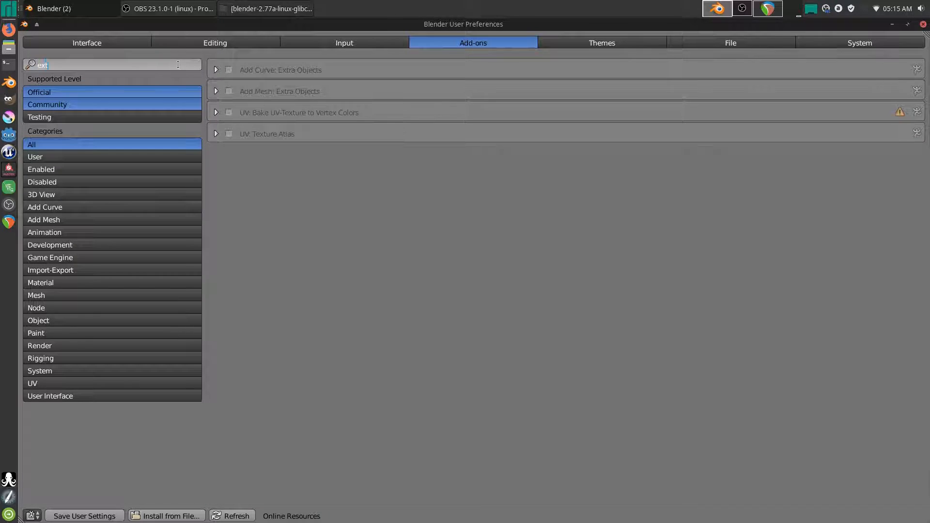
left_click(229, 92)
left_click(228, 71)
left_click(121, 65)
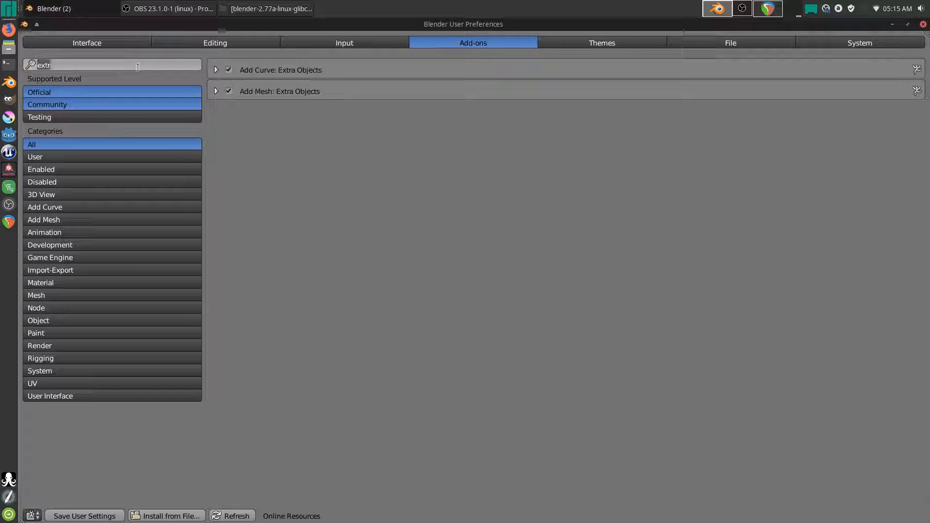
key("BackSpace")
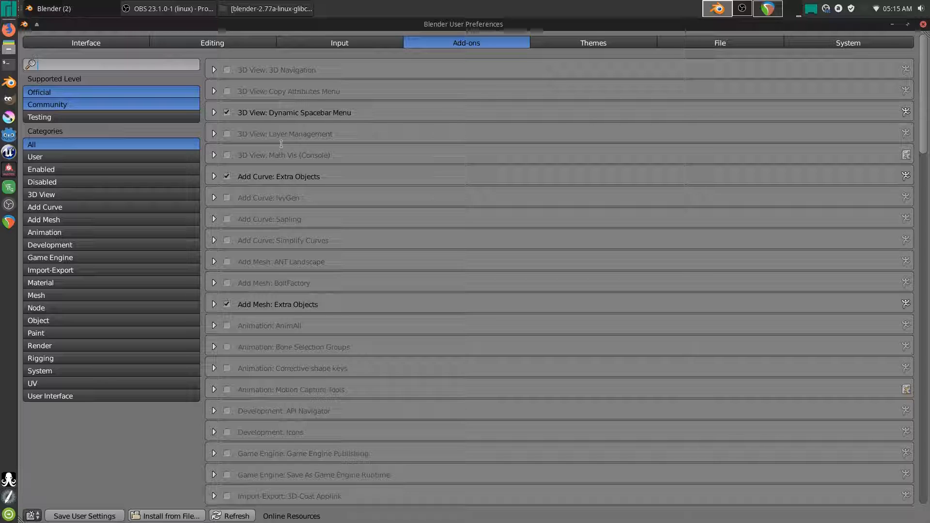
- Search 'fbx' to confirm the FBX format add-on is enabled, then clear the search
type("fbx")
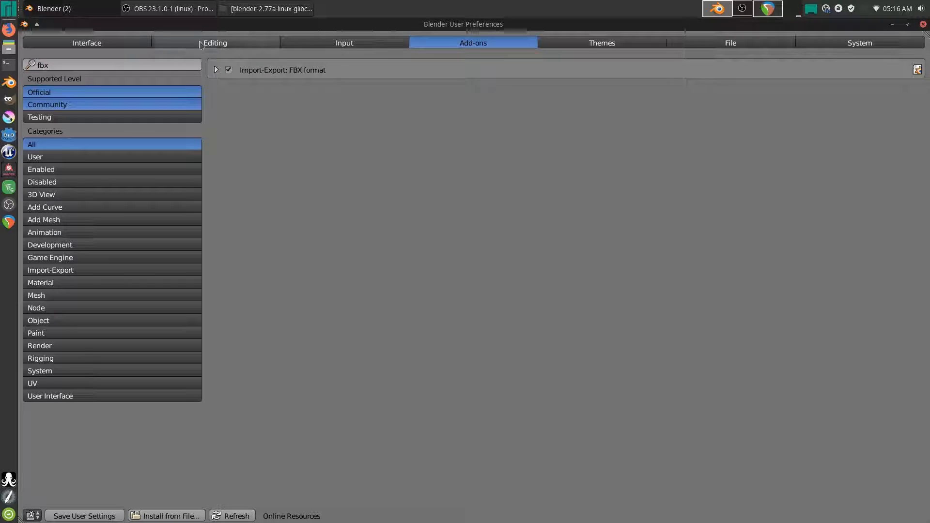
left_click(216, 70)
left_click(217, 70)
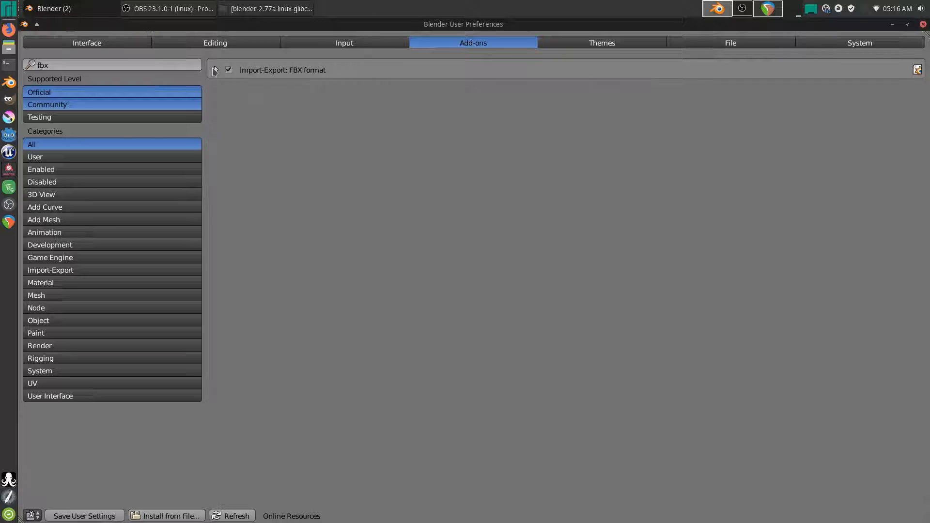
key("BackSpace")
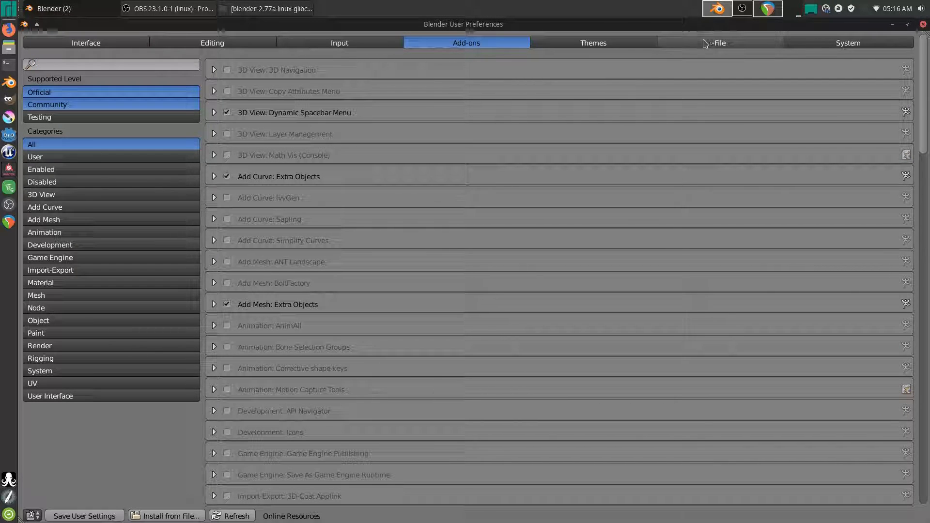
- Enable Auto Run Python Scripts in the File preferences, then view the System settings
left_click(696, 45)
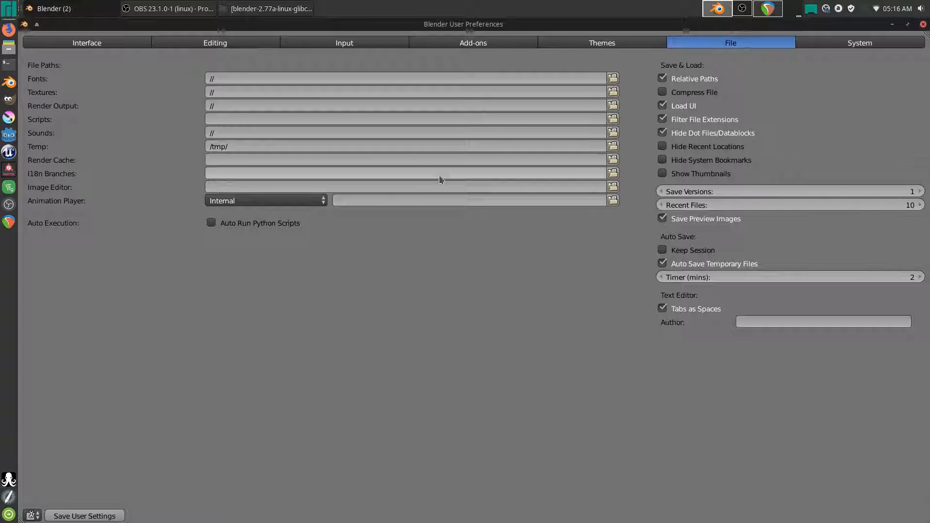
left_click(213, 224)
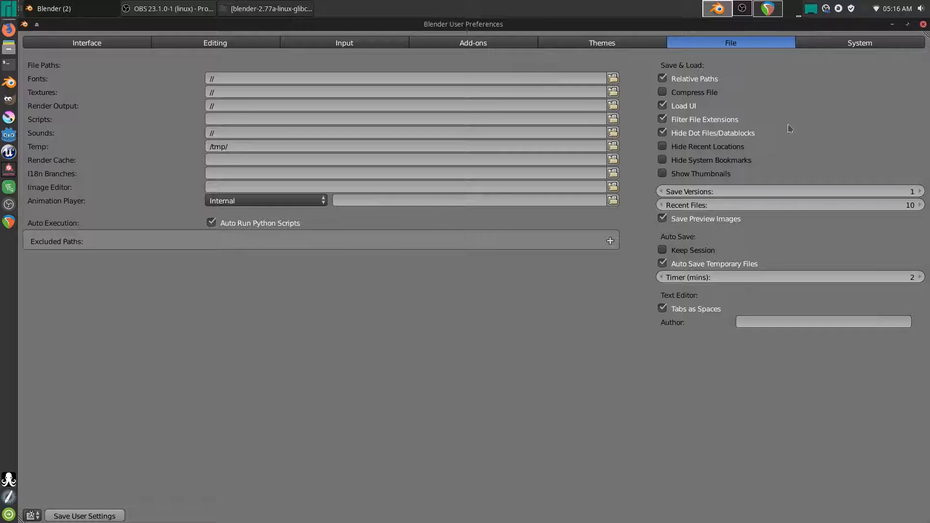
left_click(829, 45)
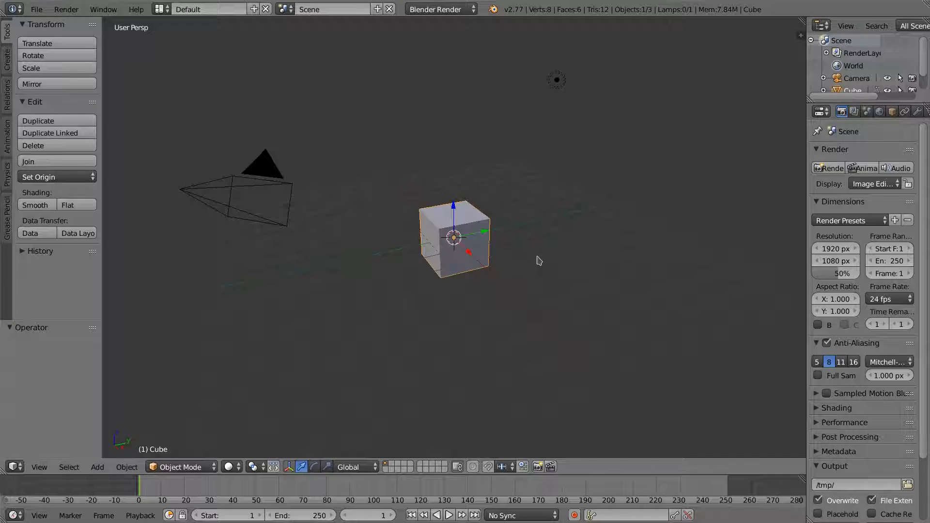
- Widen the Properties editor, switch the render engine to Blender Game, and set shading to GLSL
middle_click_drag(515, 293, 503, 318)
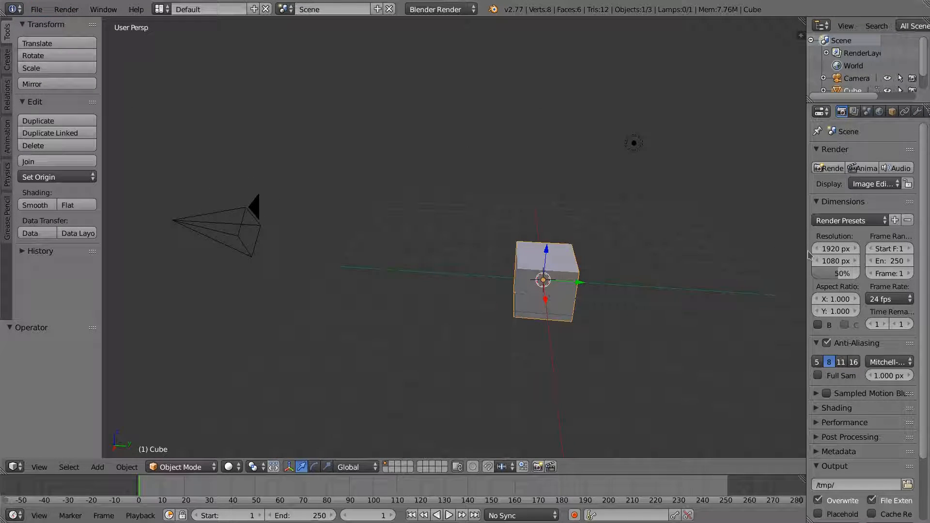
left_click_drag(804, 250, 691, 250)
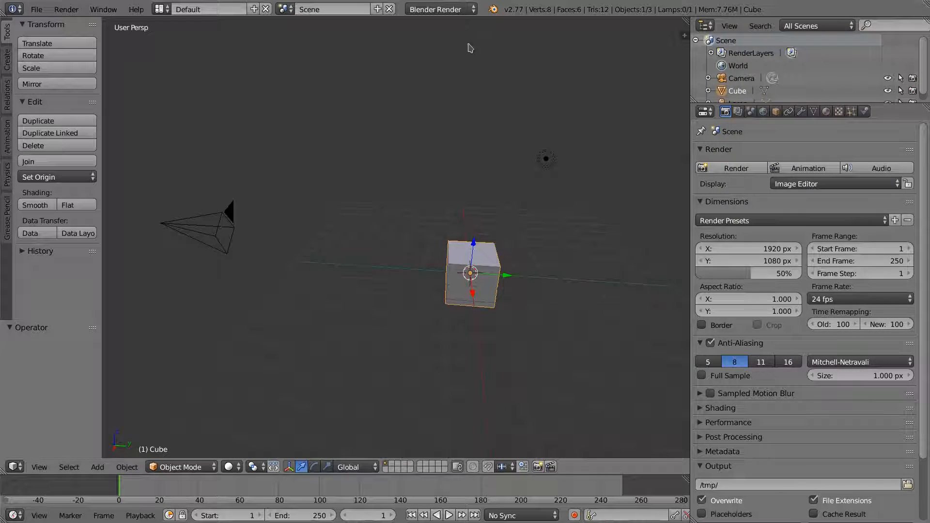
left_click(450, 10)
left_click(442, 39)
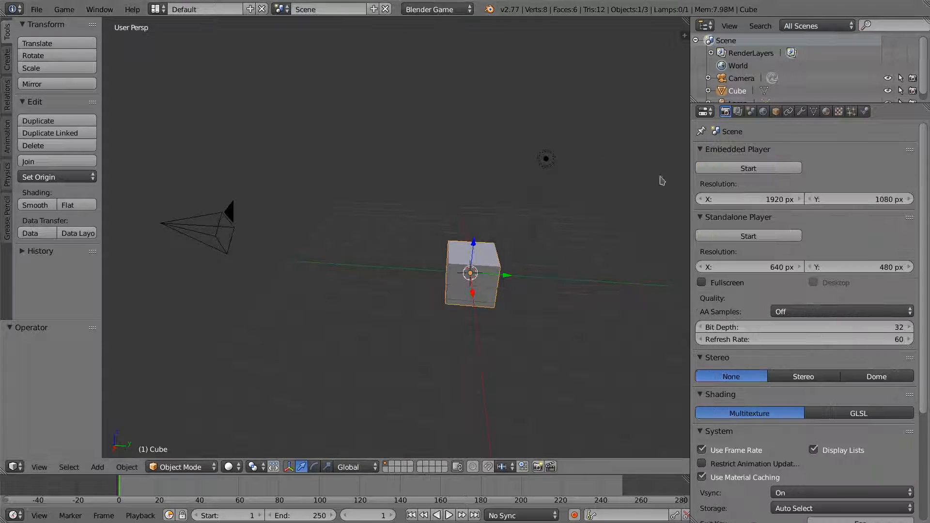
left_click(879, 413)
scroll(728, 313, "down", 5)
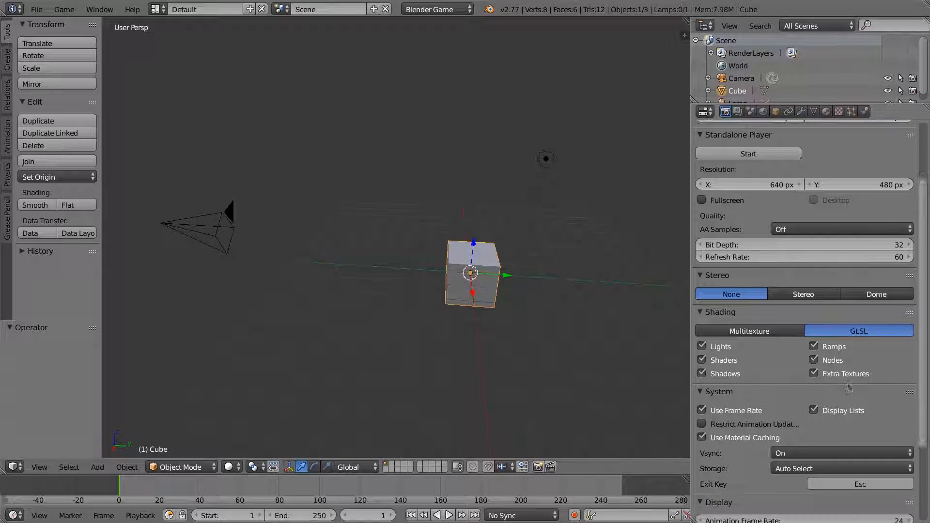
scroll(923, 366, "down", 6)
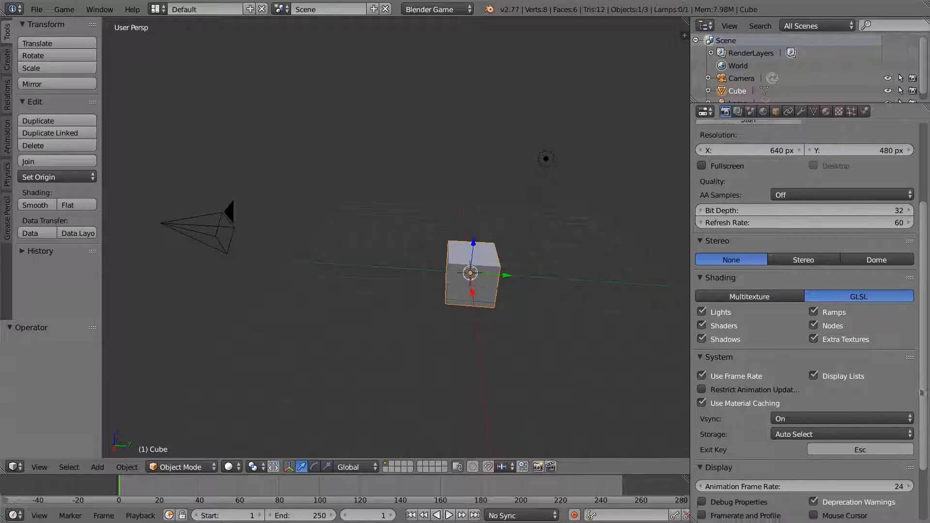
scroll(910, 461, "up", 6)
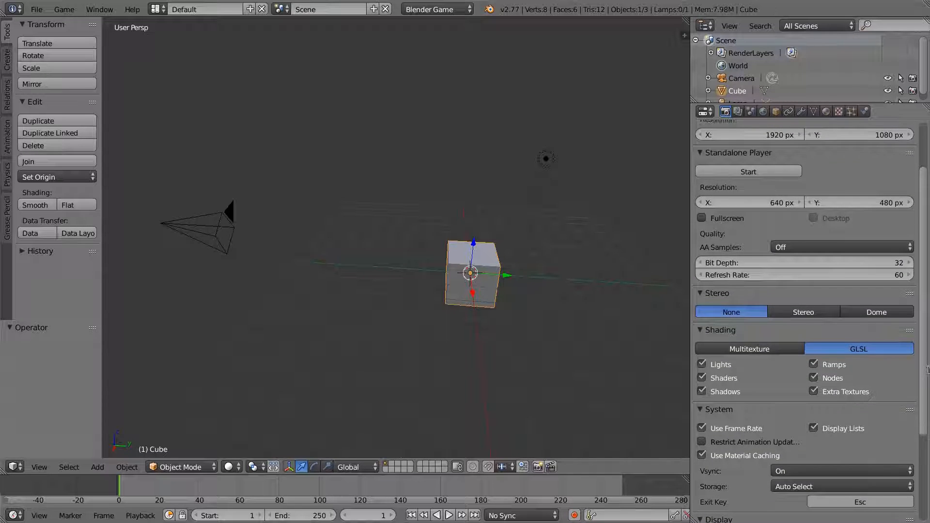
scroll(923, 369, "up", 3)
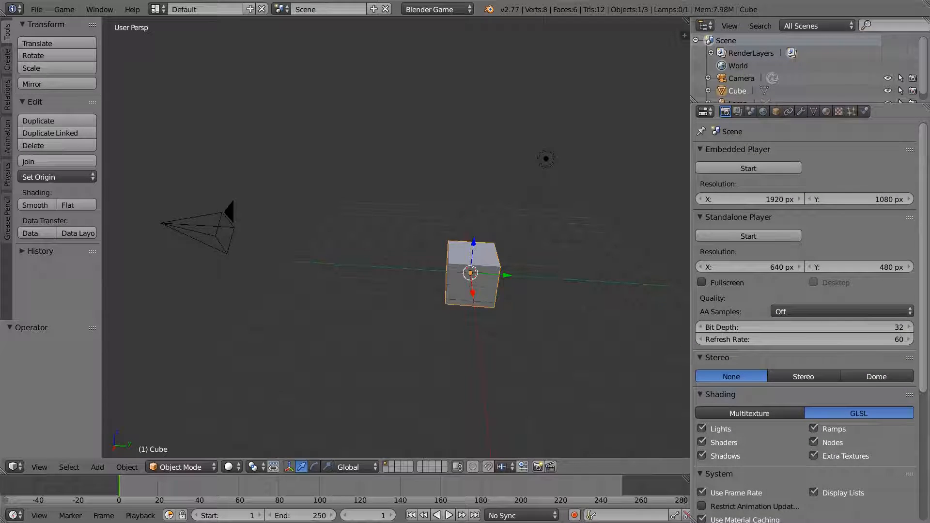
- Choose Metric under Units in the Scene properties
left_click(751, 112)
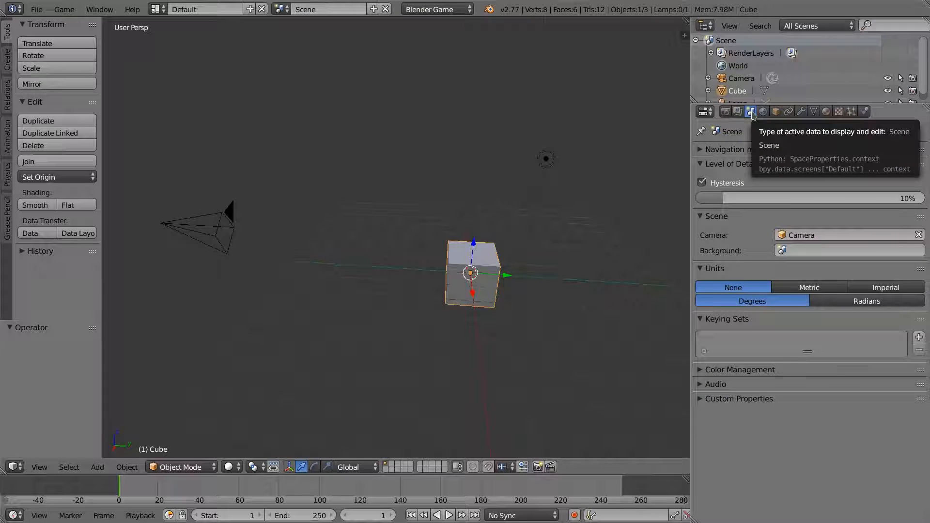
left_click(795, 287)
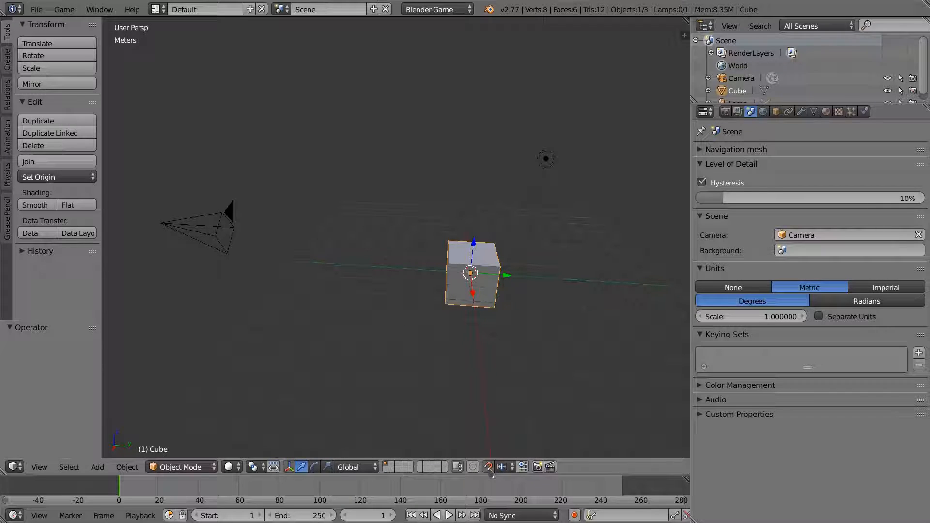
- Move the cube with G and Shift+Z, keeping it off the Z axis, and check snapping options
key("g")
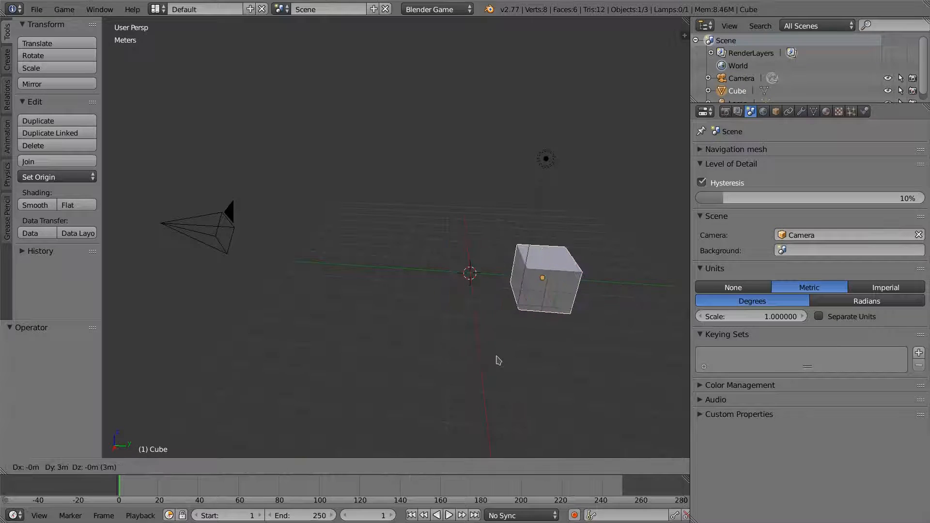
key("Escape")
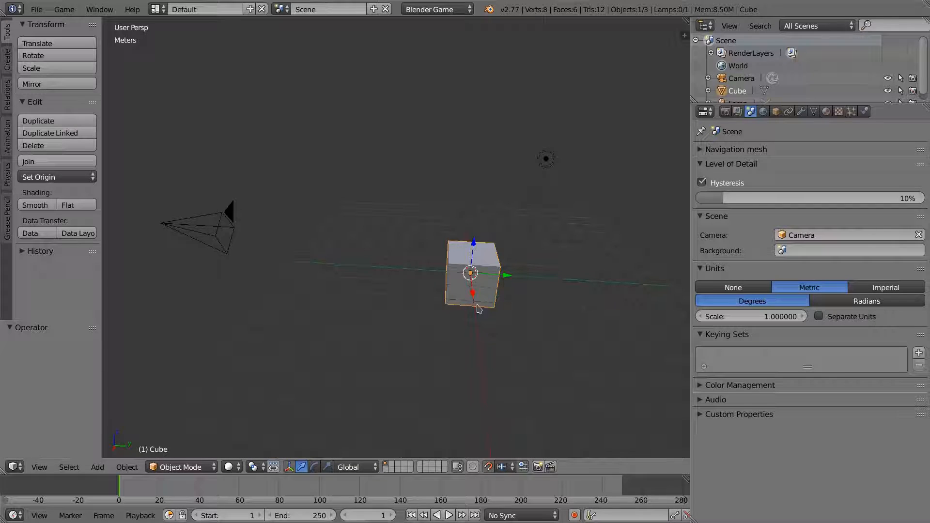
key("g")
key("shift+z")
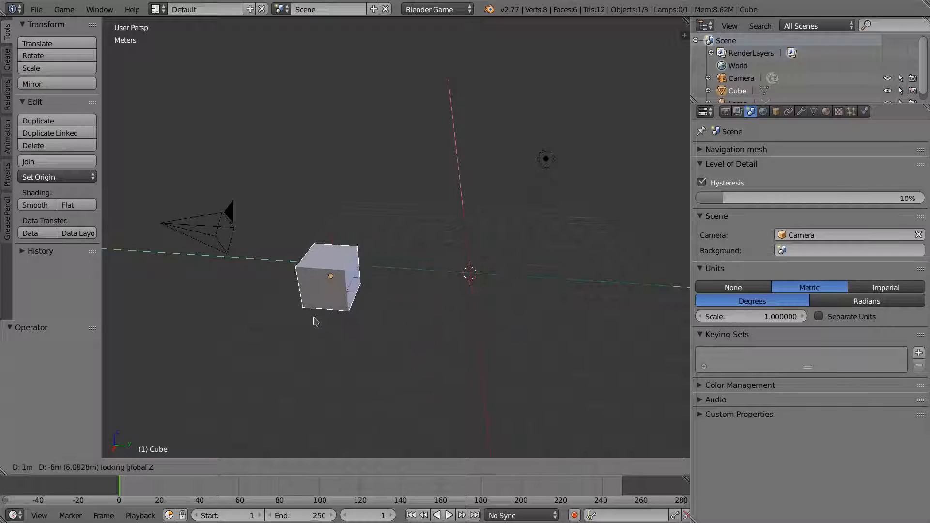
left_click(475, 329)
middle_click_drag(475, 329, 499, 310)
scroll(450, 360, "up", 2)
scroll(478, 333, "up", 1)
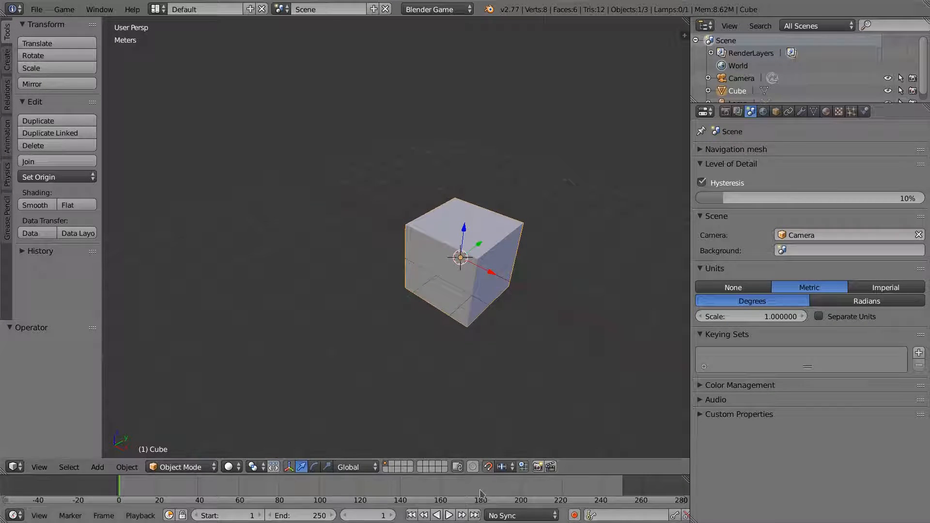
left_click(502, 467)
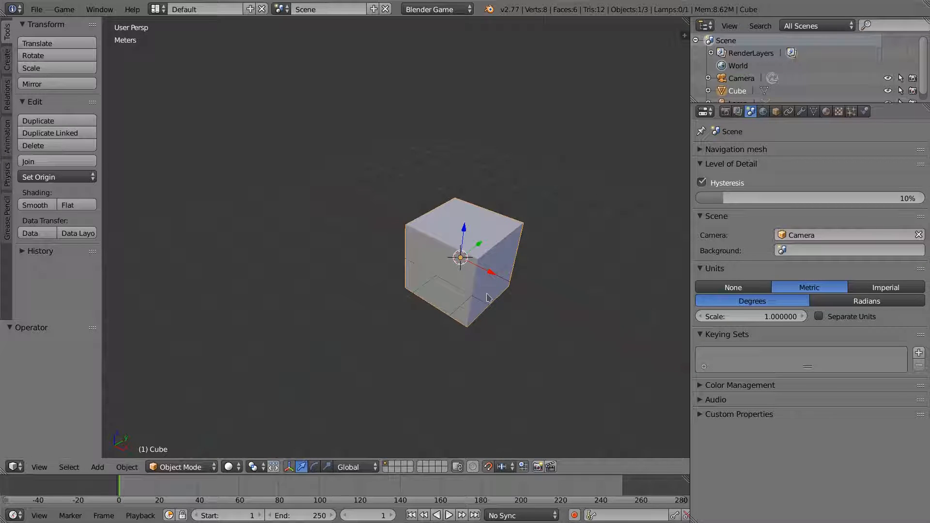
middle_click_drag(493, 312, 489, 309)
- In Edit Mode, raise the mesh 1 m along Z, then shift it horizontally excluding Z
key("Tab")
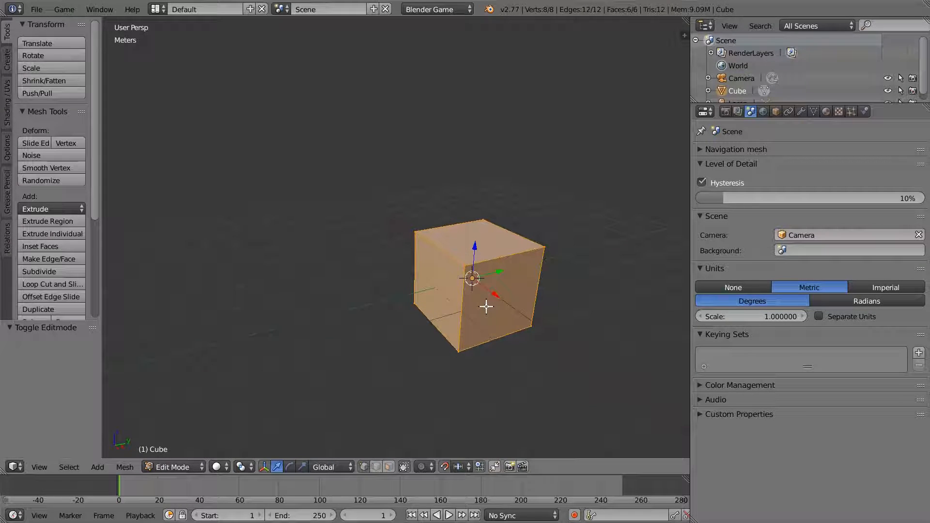
key("g")
key("z")
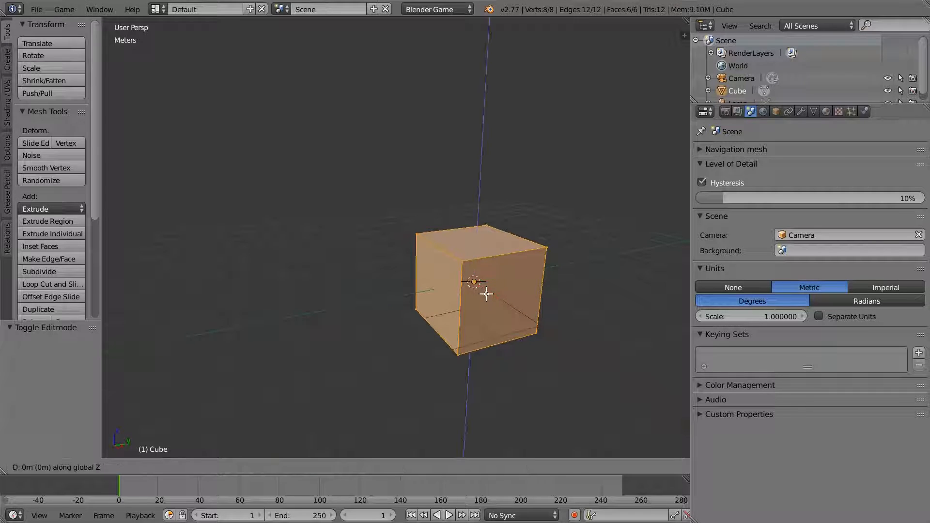
left_click(483, 265)
middle_click_drag(484, 266, 512, 308)
key("g")
key("shift+z")
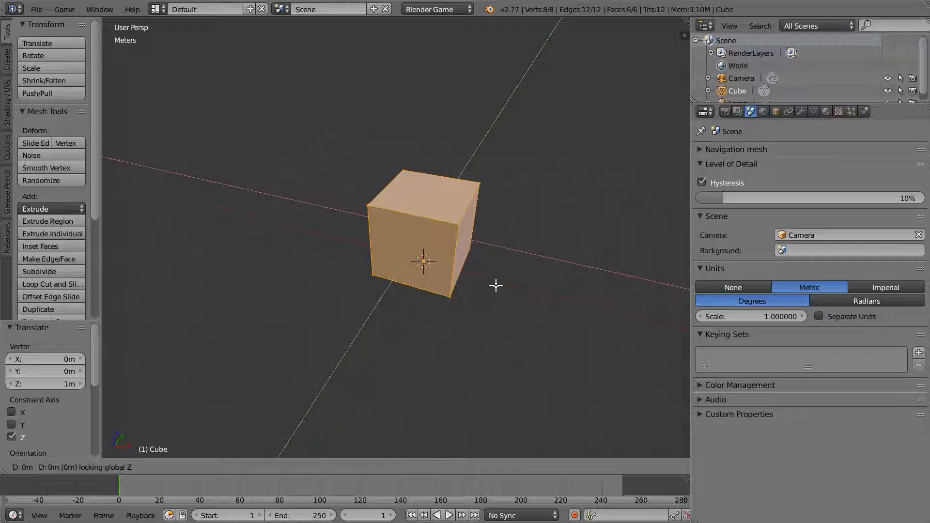
left_click(463, 264)
middle_click_drag(463, 264, 424, 293)
- View the cube from the front, return to Object Mode, and rotate it around Z
key("KP_1")
key("Tab")
key("r")
key("z")
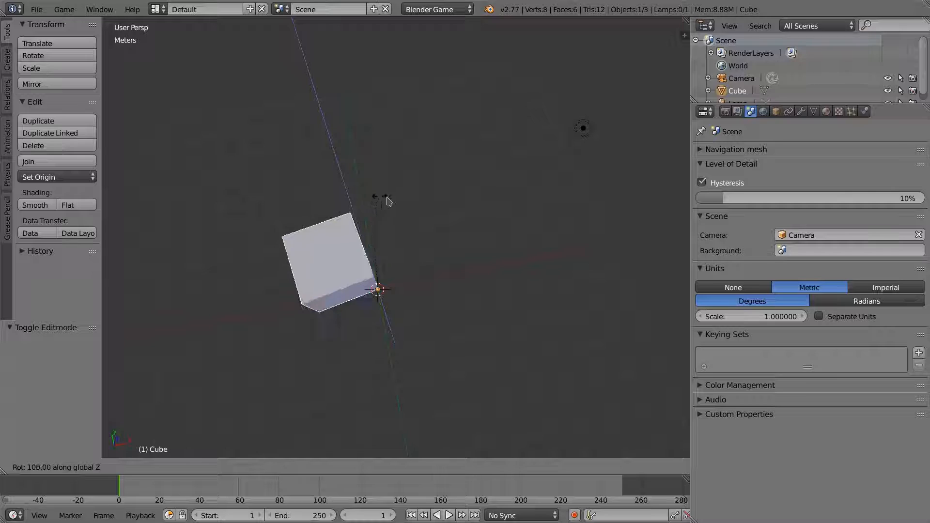
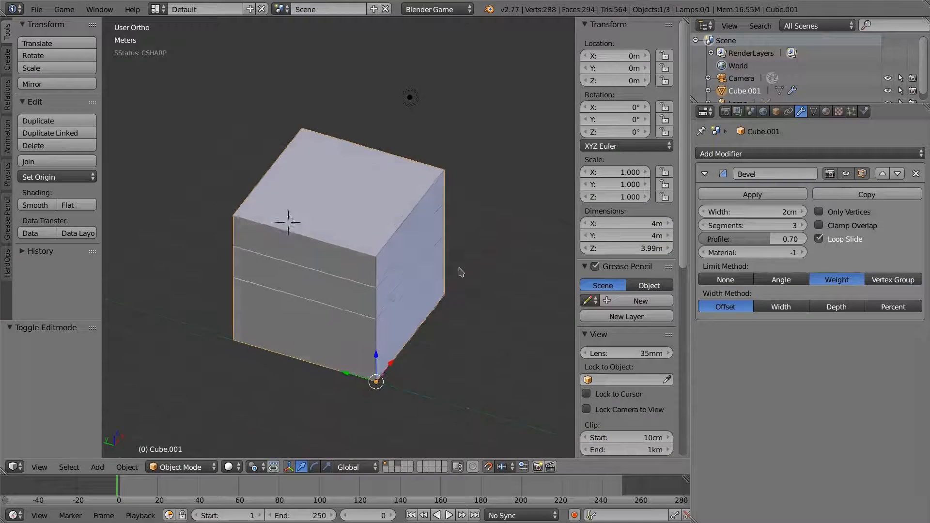
- Orbit the viewport to view the bevelled 4 m Cube.001 from an angle above
middle_click_drag(461, 272, 380, 275)
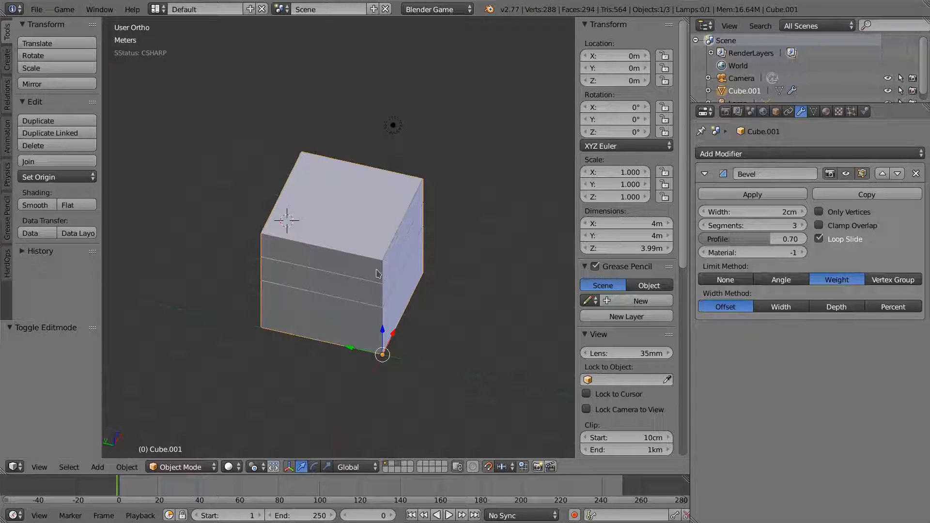
- Make two linked copies of the cube, one 4 m along Y and one at -4 m along X
key("shift+d")
key("y")
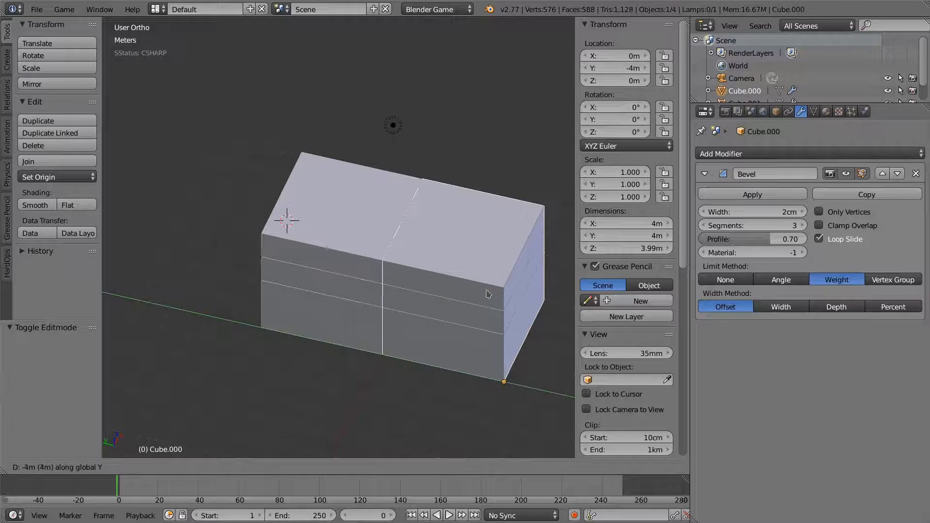
key("Return")
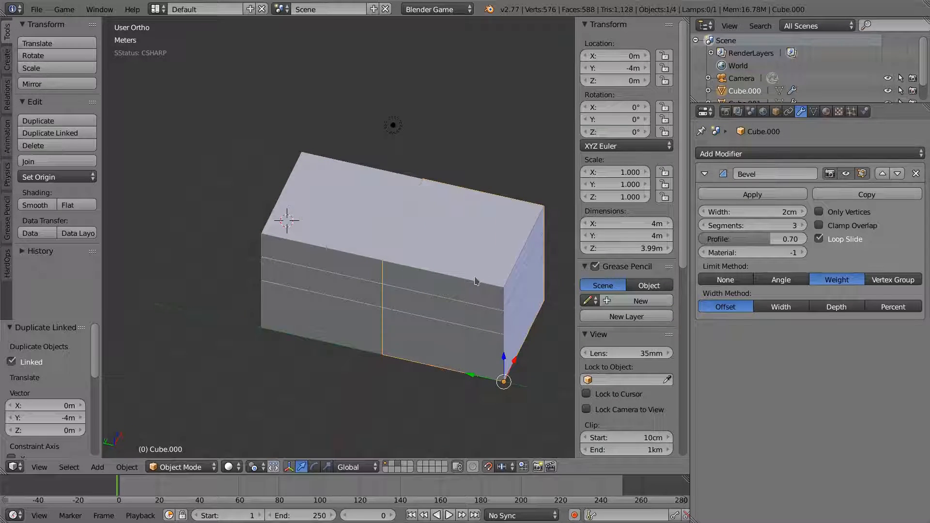
key("alt+d")
type("x")
type("-4")
key("Return")
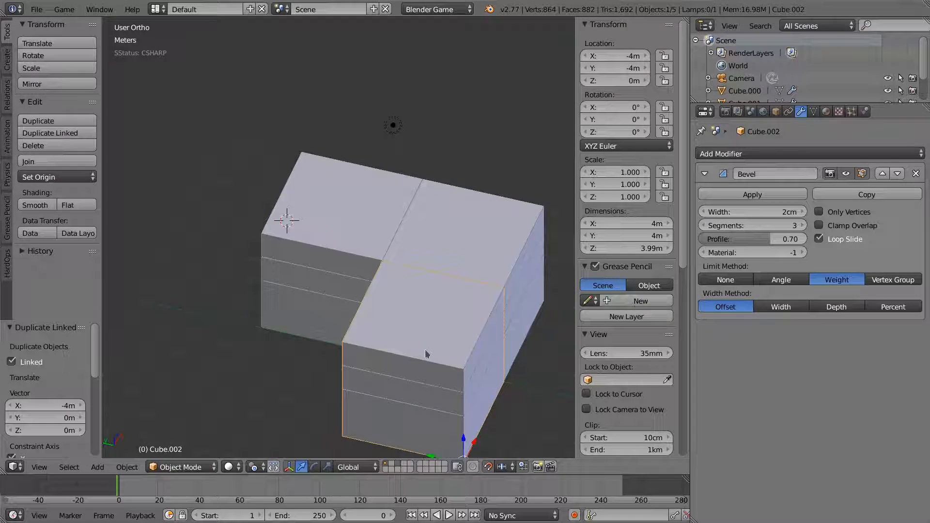
key("a")
- Add a third linked copy offset 4 m along X to complete the L-shaped row
middle_click_drag(427, 322, 393, 321)
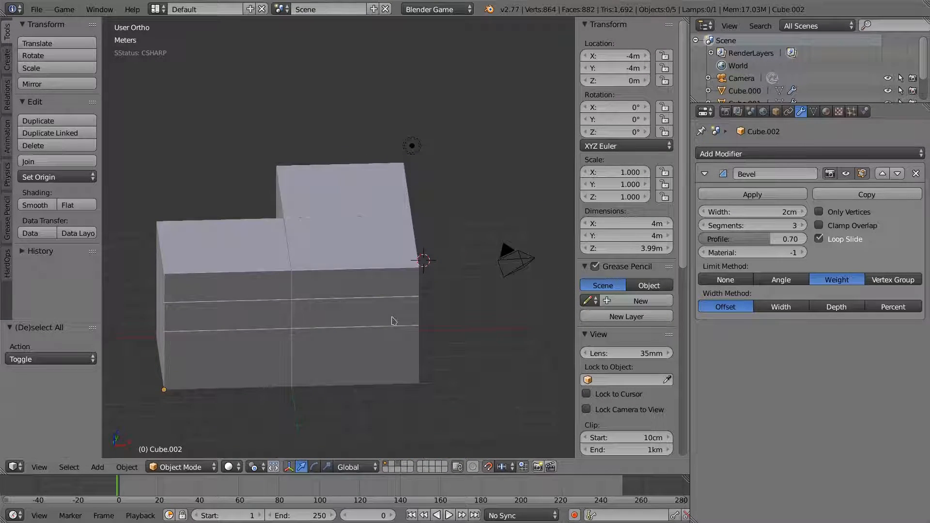
key("KP_5")
key("alt+d")
key("x")
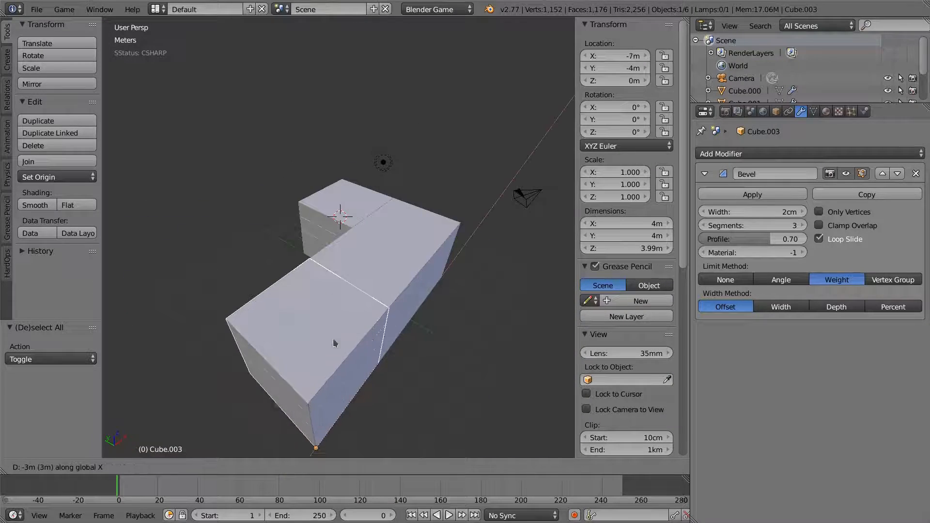
left_click(307, 369)
middle_click_drag(360, 323, 272, 285)
- In Edit Mode, lower the end block's top face so Cube.003 stands 4 m tall
key("Tab")
left_click(263, 279)
right_click(280, 265)
left_click_drag(271, 246, 272, 208)
key("Tab")
middle_click_drag(311, 285, 307, 213)
key("Tab")
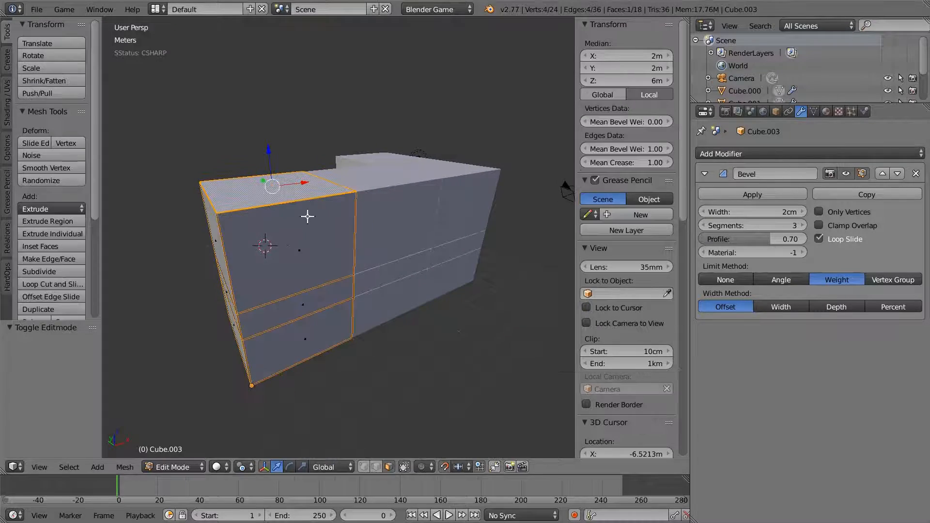
key("g")
key("z")
left_click(268, 210)
key("Tab")
mouse_move(427, 296)
middle_mouse_down()
mouse_move(388, 274)
mouse_move(290, 260)
mouse_move(429, 293)
mouse_move(382, 313)
mouse_move(421, 303)
mouse_move(420, 292)
middle_mouse_up()
- Select only Cube.001 and reset its scale
right_click(383, 263, "shift")
right_click(423, 193, "shift")
right_click(379, 183)
key("alt+s")
key("ctrl+a")
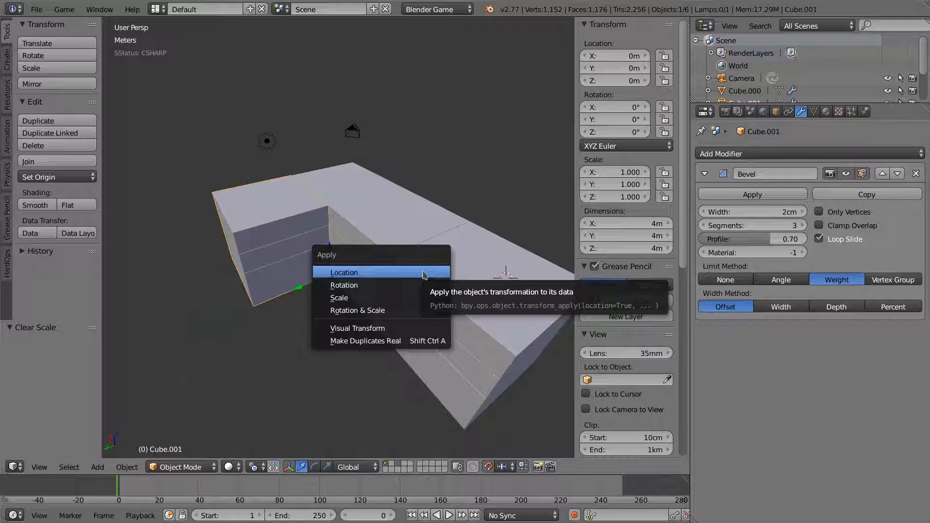
- Apply Cube.001's scale, then delete the linked copies Cube.000, Cube.002 and Cube.003
left_click(349, 298)
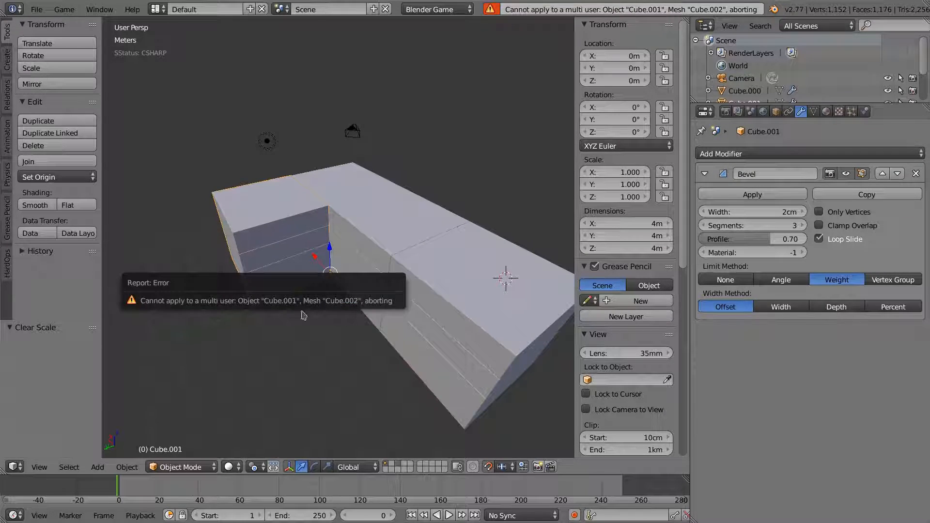
right_click(353, 222)
right_click(511, 278, "shift")
right_click(515, 283, "shift")
key("x")
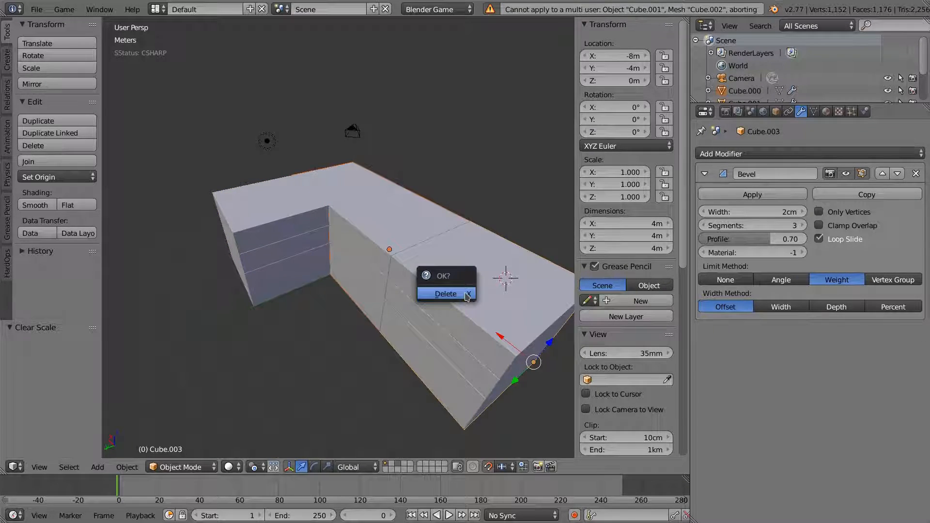
left_click(467, 296)
- Apply Cube.001's scale again and snap the 3D cursor to the world origin
right_click(263, 222)
key("ctrl+a")
left_click(345, 244)
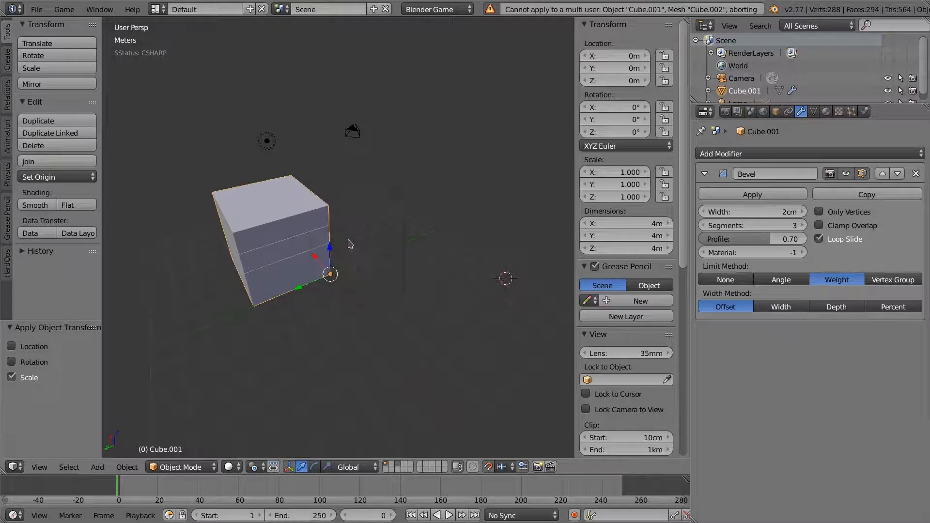
middle_click_drag(453, 260, 353, 294)
key("shift+s")
left_click(329, 390)
middle_click_drag(330, 391, 385, 326)
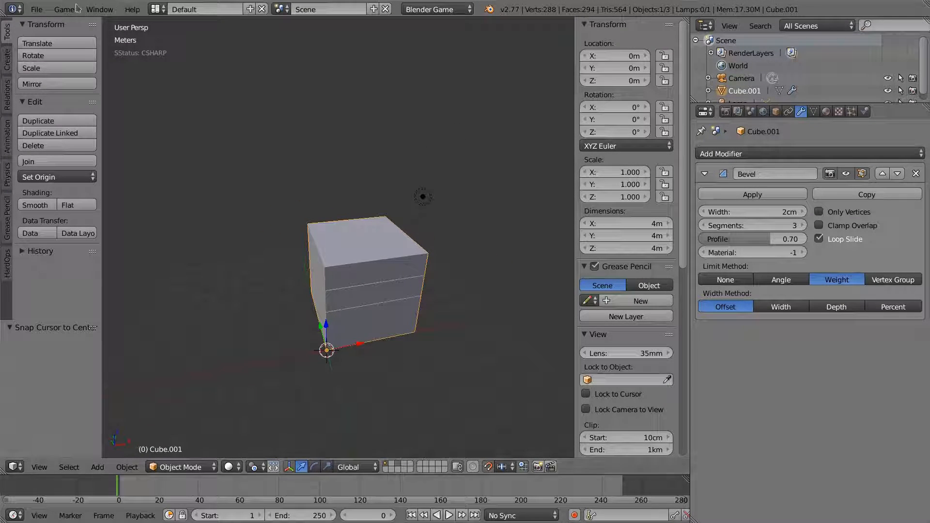
- Add a new mesh cube at the 3D cursor
left_click(37, 10)
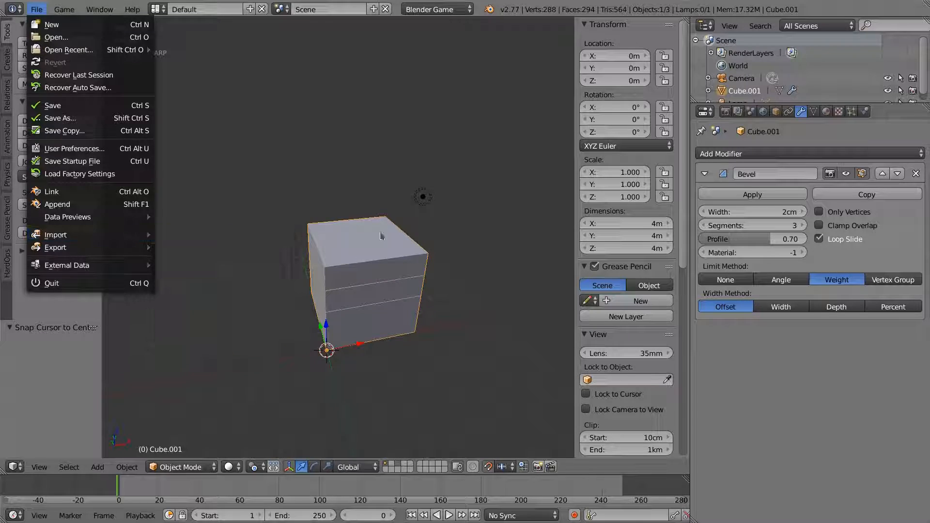
middle_click_drag(346, 252, 364, 318)
key("shift+a")
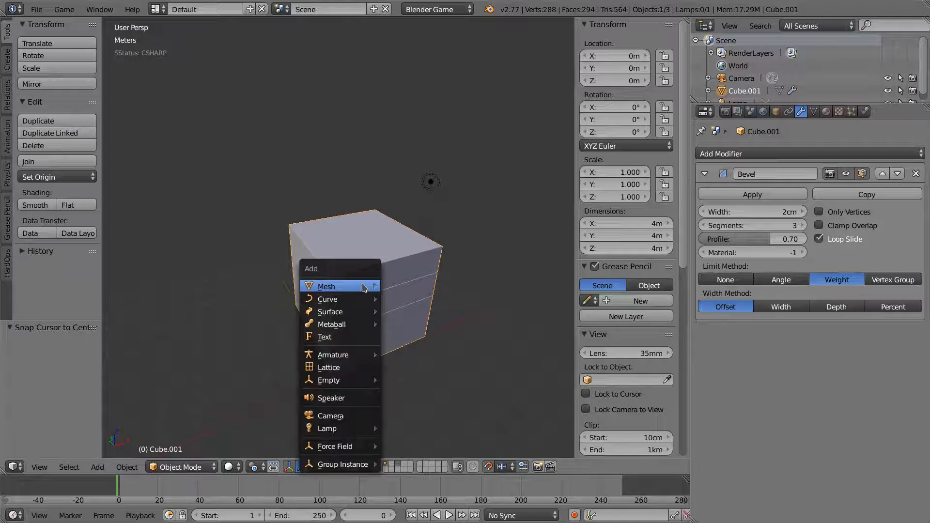
mouse_move(368, 286)
left_click(393, 68)
- In Edit Mode, raise the cube 1 m along Z, then its top face another 2 m
middle_click_drag(357, 308, 355, 290)
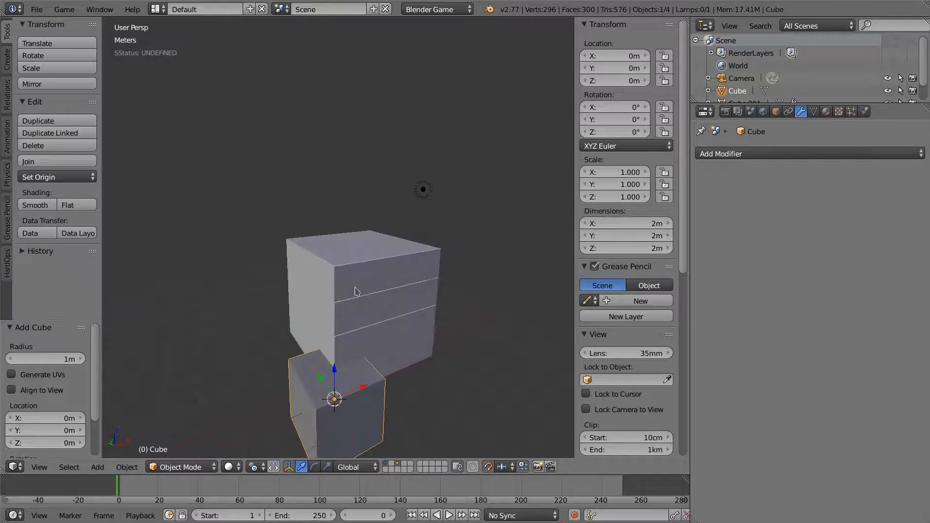
key("Tab")
middle_click_drag(355, 330, 336, 326)
key("g")
key("z")
key("1")
key("Return")
right_click(336, 325)
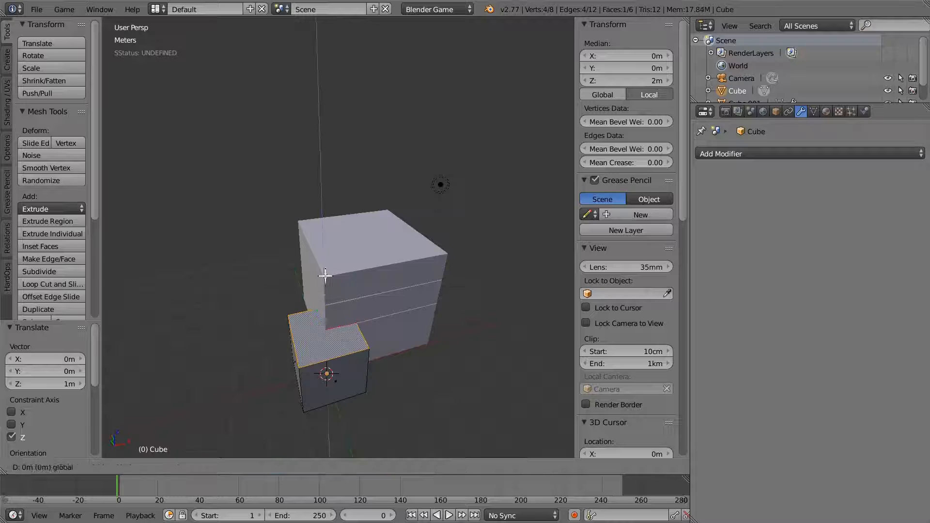
key("g")
key("z")
key("2")
key("Return")
- Stretch the box by moving a side face 3 m along X and 3 m along Y
middle_click_drag(339, 261, 345, 309)
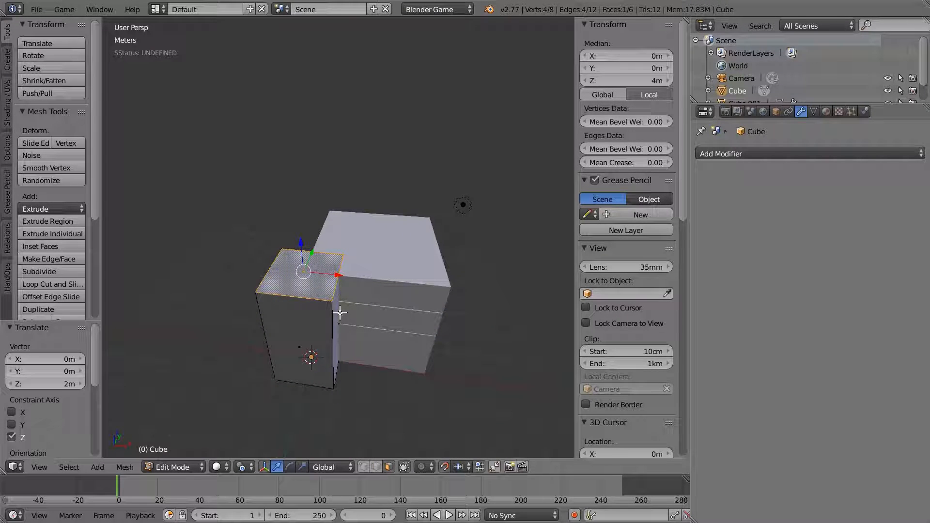
right_click(340, 313)
key("g")
key("x")
key("3")
key("Return")
middle_click_drag(441, 301, 340, 286)
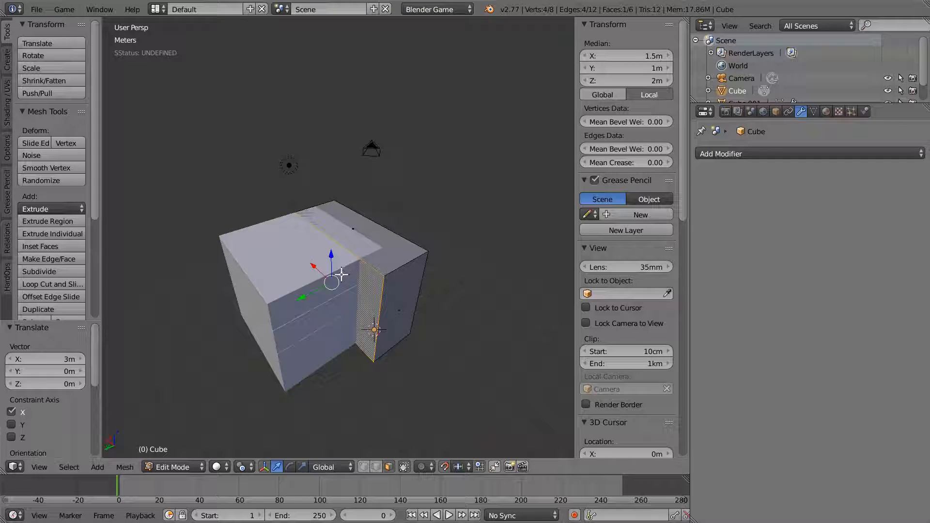
key("g")
key("y")
key("3")
key("Return")
- Move the −X side face 1 m along X
right_click(369, 345)
middle_click_drag(369, 345, 358, 306)
key("g")
key("x")
key("1")
key("Return")
- Move the remaining side face 1 m along Y, giving a 4 m box, and return to Object Mode
middle_click_drag(433, 316, 290, 294)
right_click(406, 314)
key("g")
key("y")
key("1")
key("Return")
middle_click_drag(463, 288, 403, 305)
key("Tab")
middle_click_drag(278, 295, 343, 314)
key("ctrl+a")
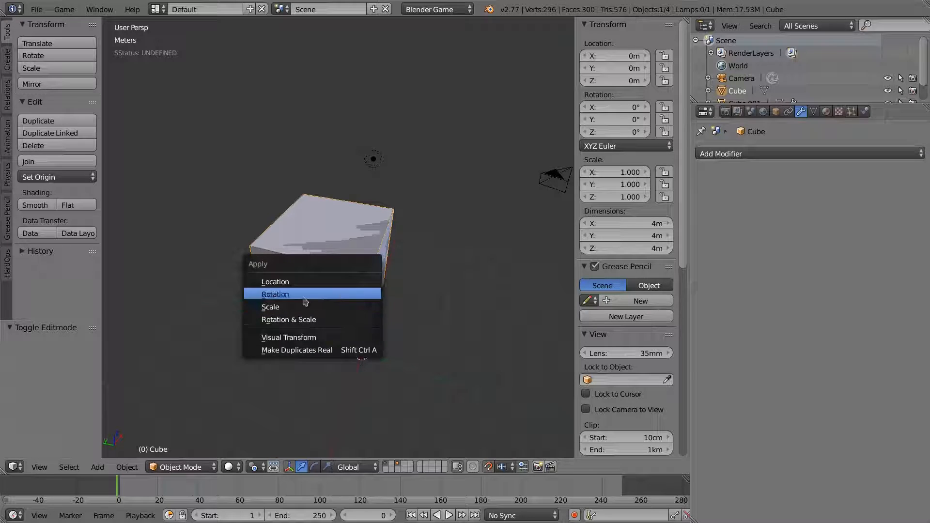
- Apply the box's location and set its Maximum Draw Type to Wire in Object properties
left_click(275, 281)
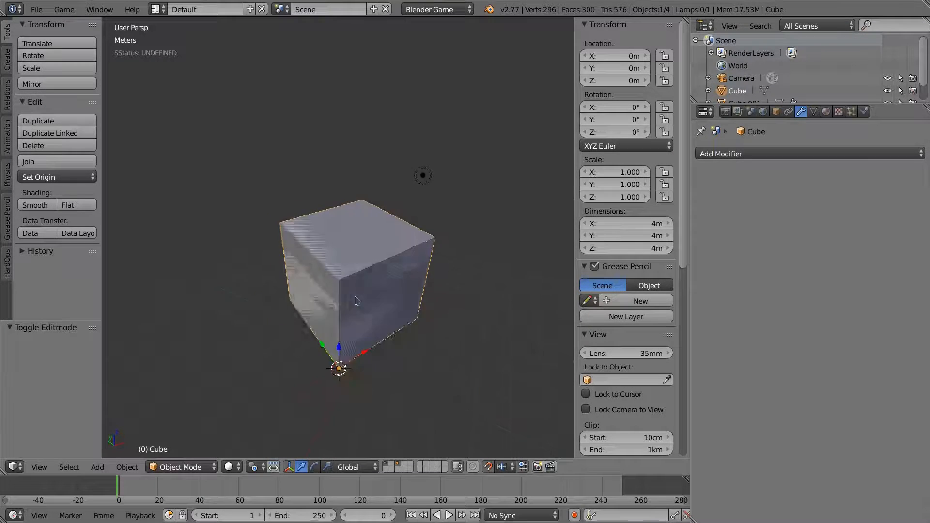
middle_click_drag(401, 304, 462, 341)
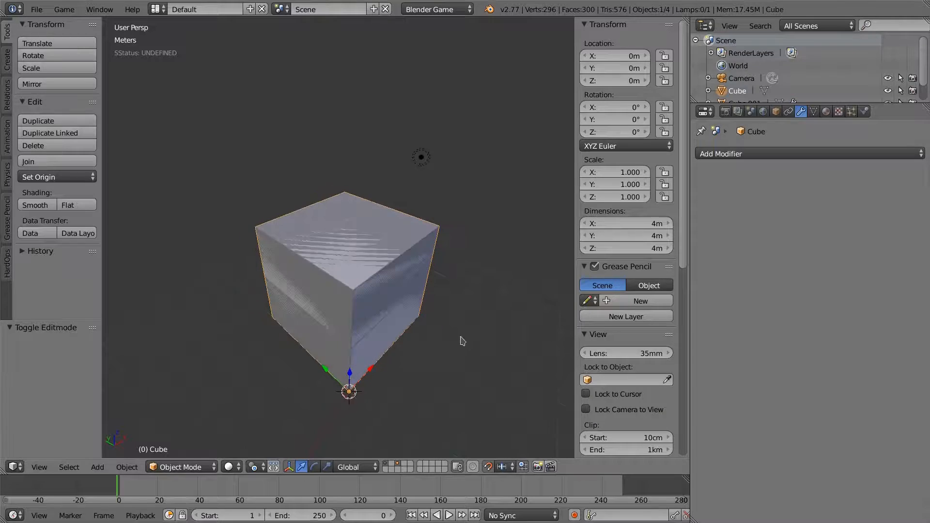
left_click(775, 112)
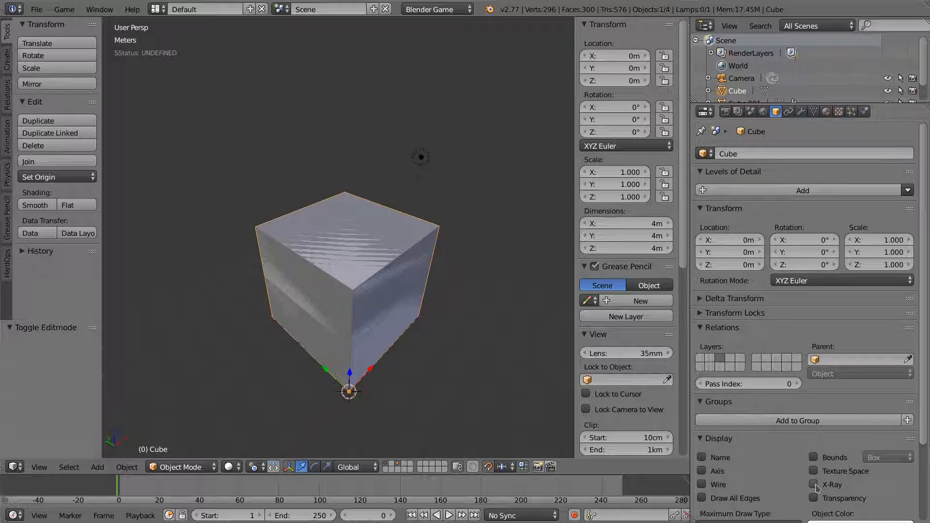
left_click(702, 485)
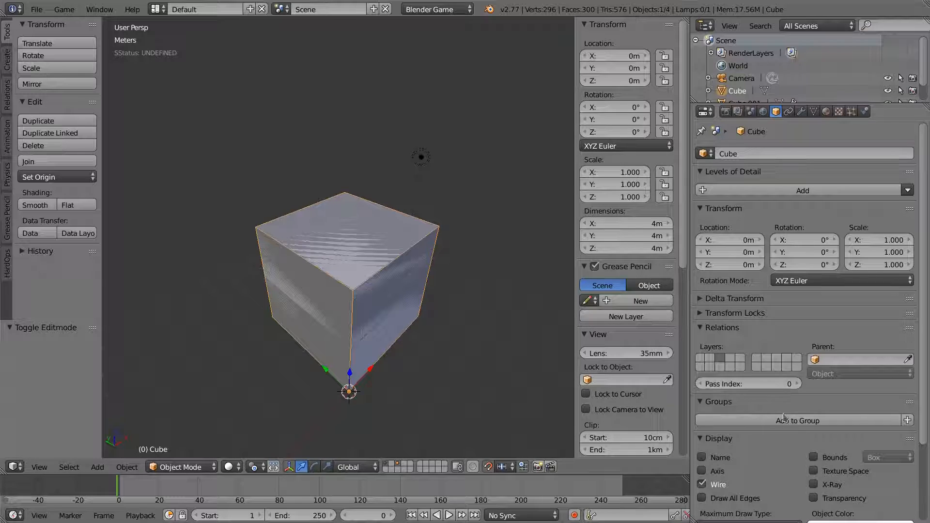
scroll(741, 475, "down", 2)
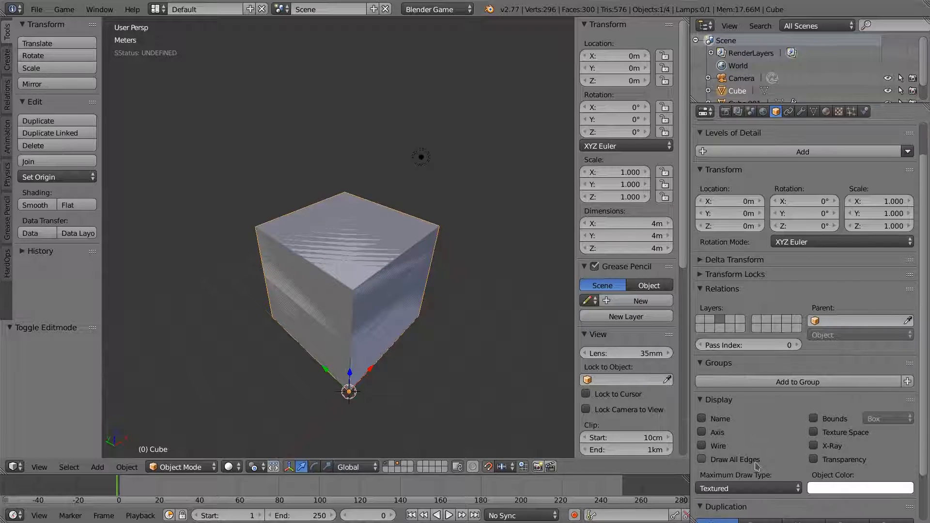
left_click(749, 488)
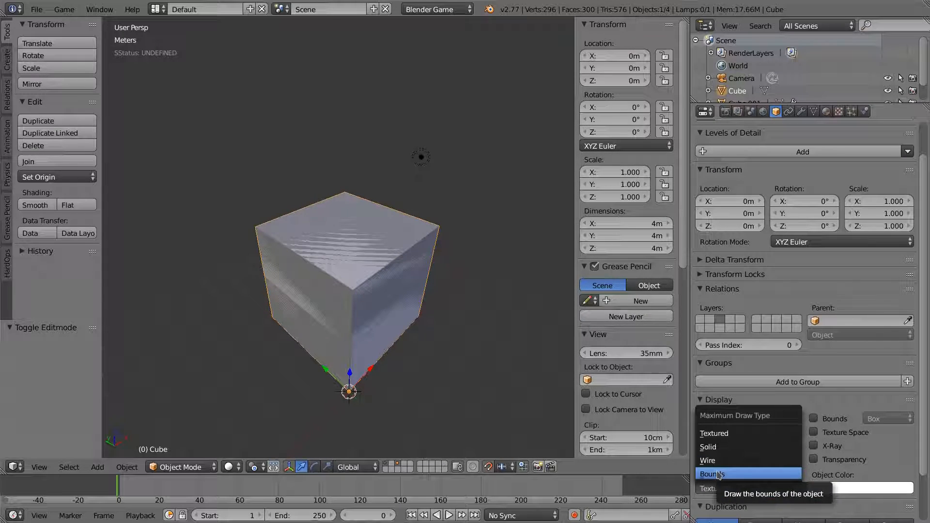
left_click(719, 475)
mouse_move(380, 292)
middle_mouse_down()
mouse_move(394, 336)
mouse_move(383, 316)
mouse_move(423, 291)
mouse_move(470, 289)
middle_mouse_up()
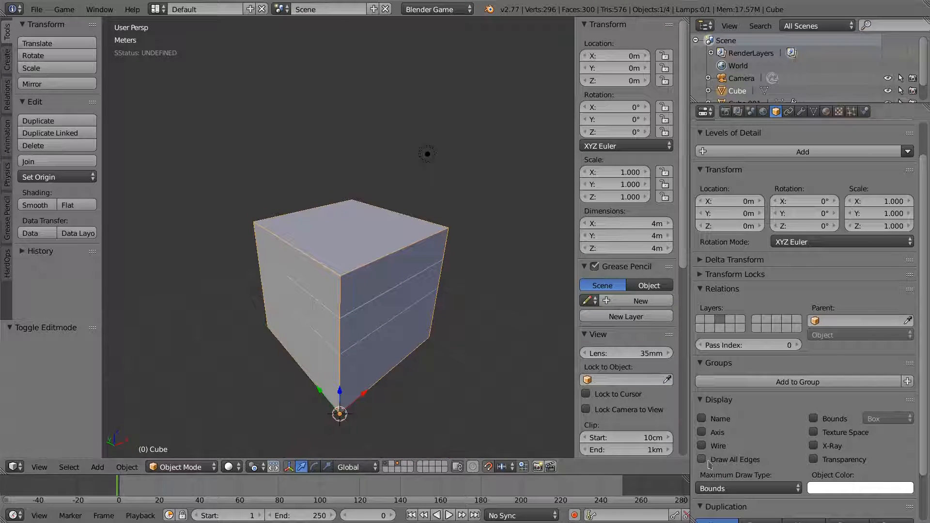
left_click(733, 490)
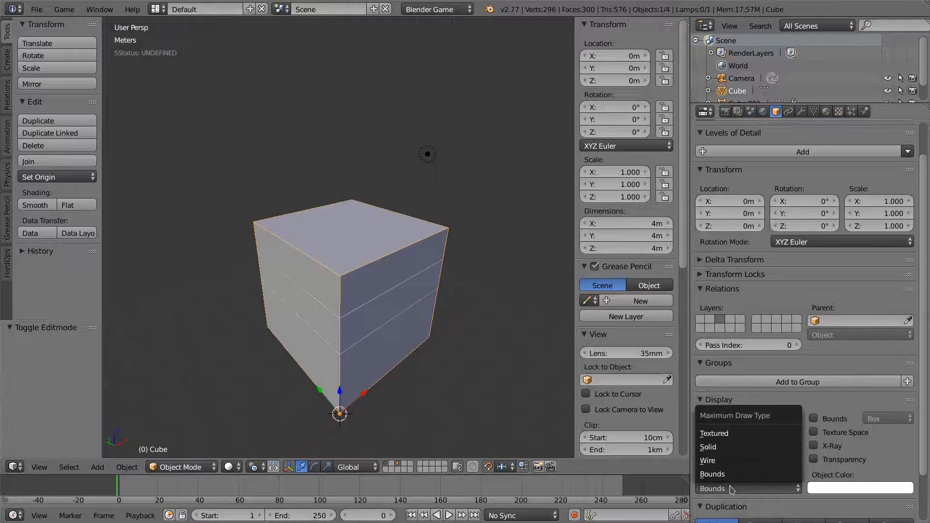
left_click(715, 461)
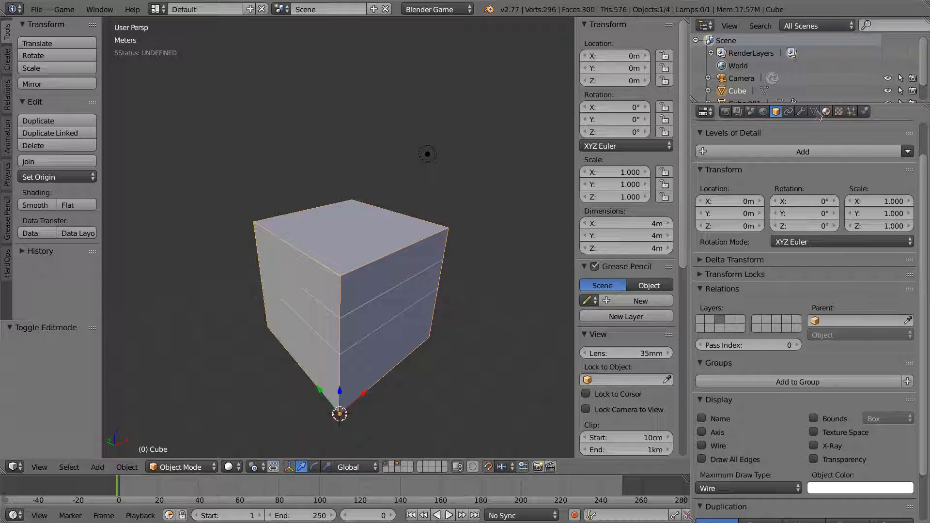
- Rename the box object to UCX_CubeBounds_01
scroll(763, 338, "up", 2)
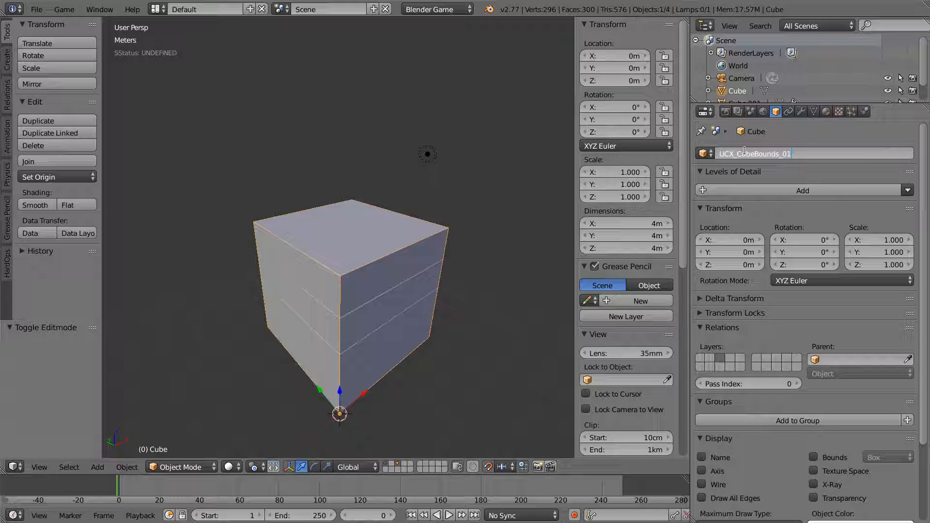
key("Return")
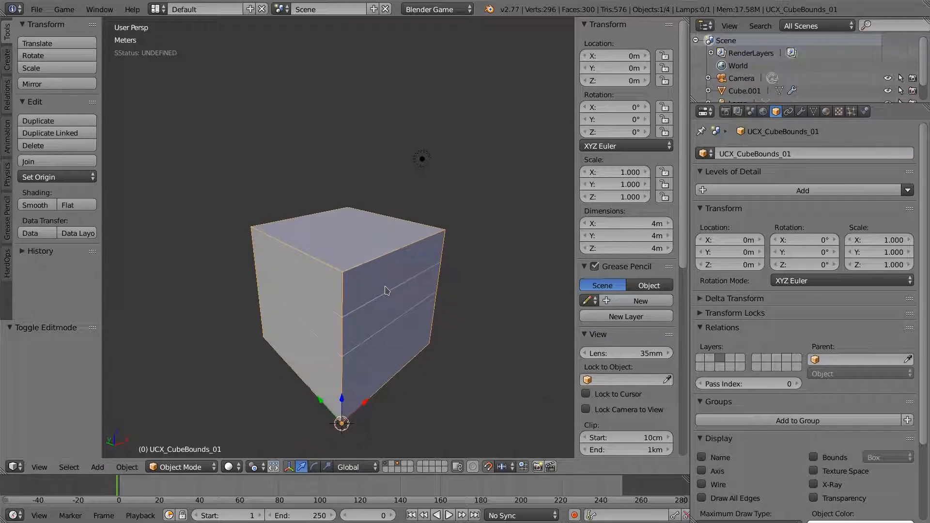
key("shift+a")
mouse_move(388, 289)
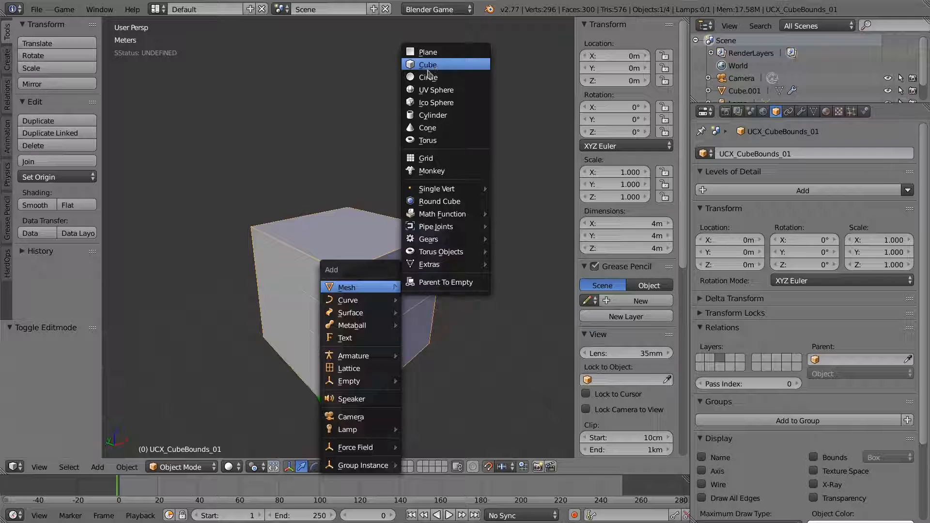
left_click(436, 90)
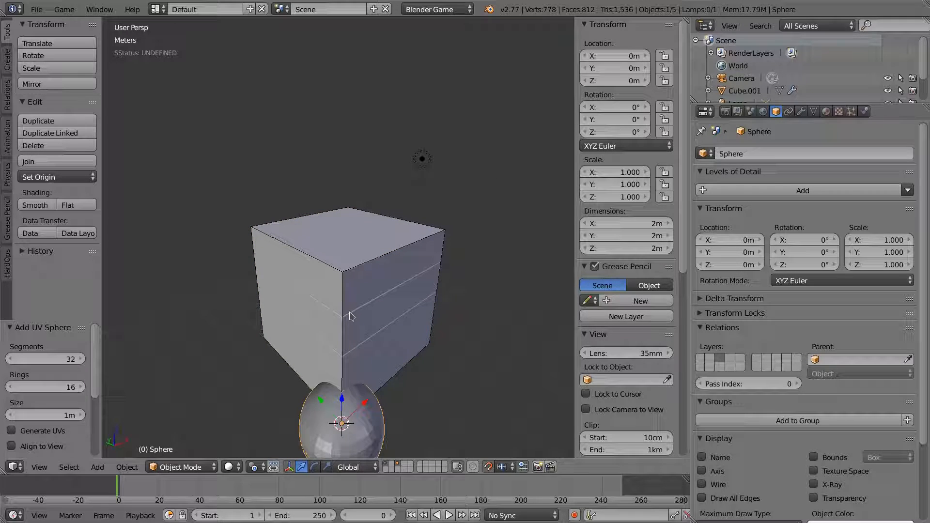
key("g")
key("z")
left_click(360, 113)
left_click(758, 149)
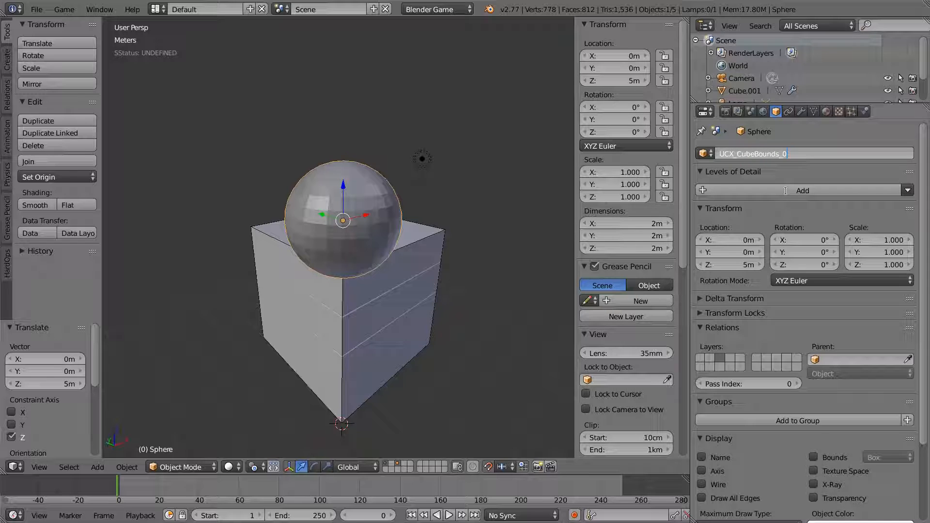
key("Return")
middle_click_drag(257, 257, 368, 276)
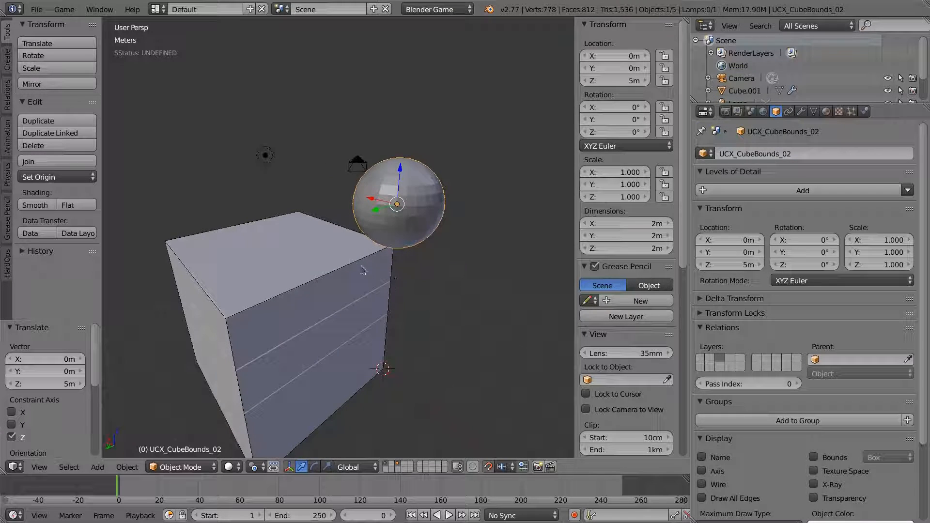
middle_click_drag(422, 304, 388, 174)
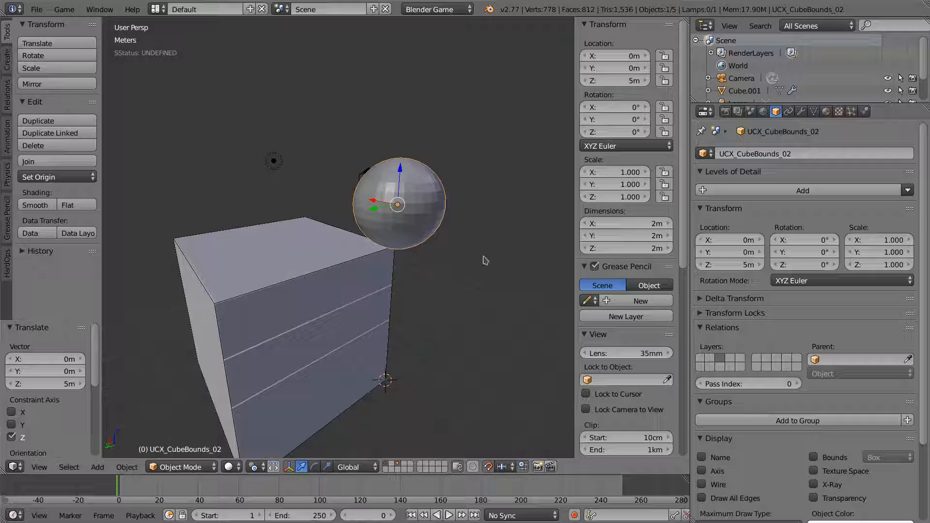
middle_click_drag(429, 251, 674, 409)
scroll(746, 426, "down", 5)
left_click(749, 433)
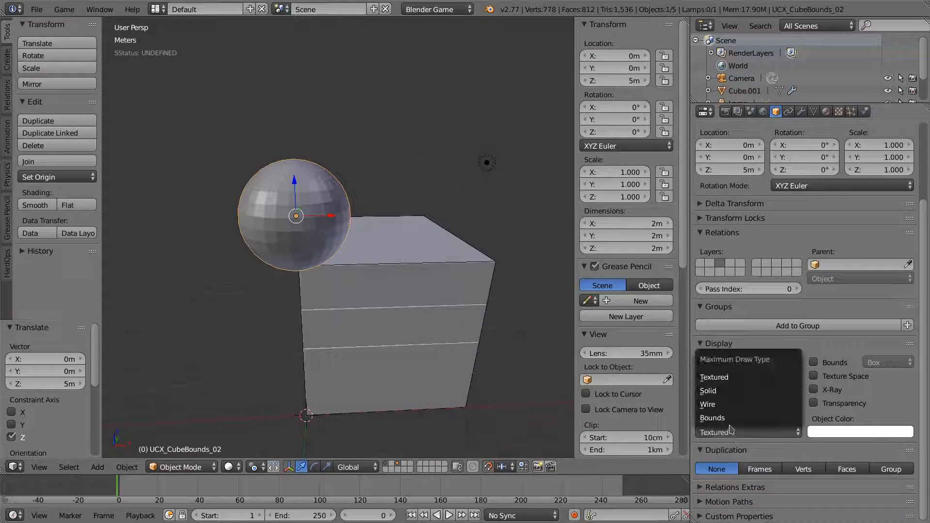
left_click(712, 418)
mouse_move(339, 334)
middle_mouse_down()
mouse_move(280, 325)
mouse_move(443, 332)
mouse_move(460, 341)
middle_mouse_up()
left_click(749, 433)
left_click(749, 432)
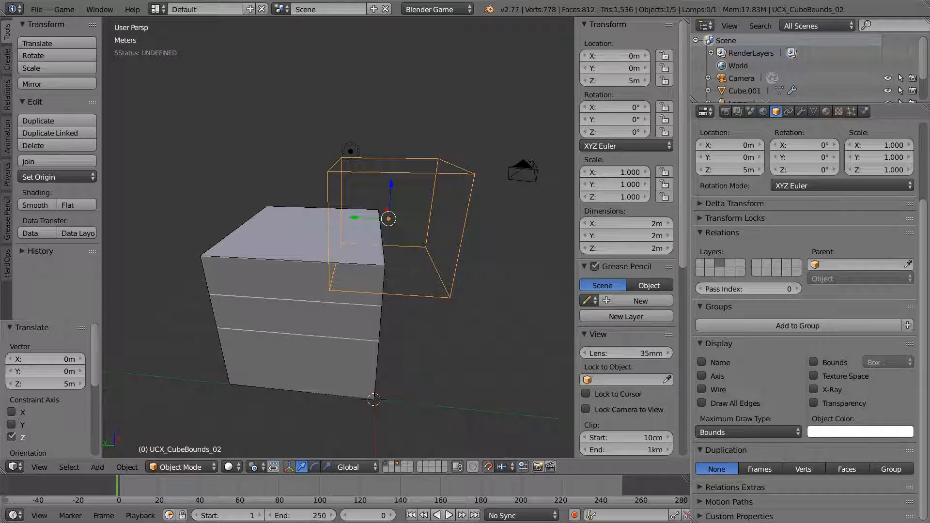
scroll(798, 251, "up", 5)
key("x")
left_click(399, 234)
right_click(373, 269)
middle_click_drag(432, 328, 412, 330)
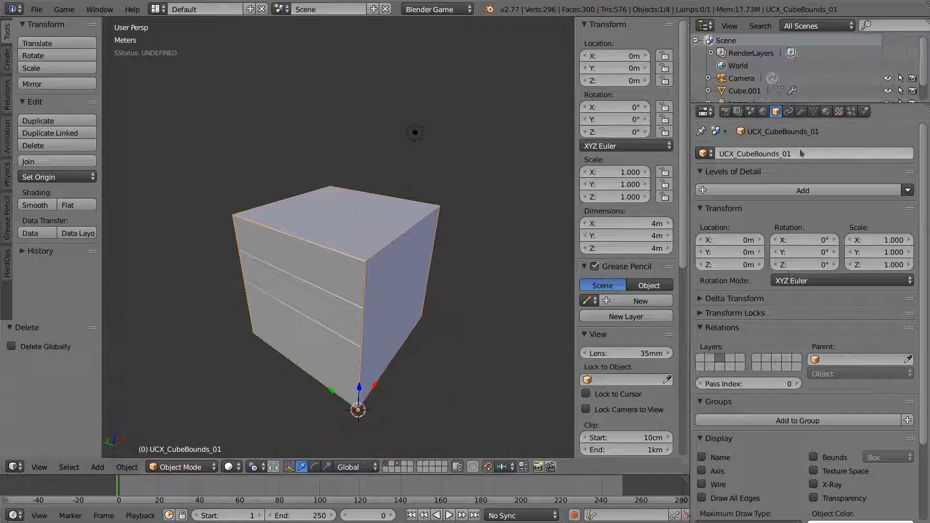
- Rename the collision box's mesh data from Cube.004 to UCX_CubeBounds_01
left_click(814, 112)
left_click(772, 153)
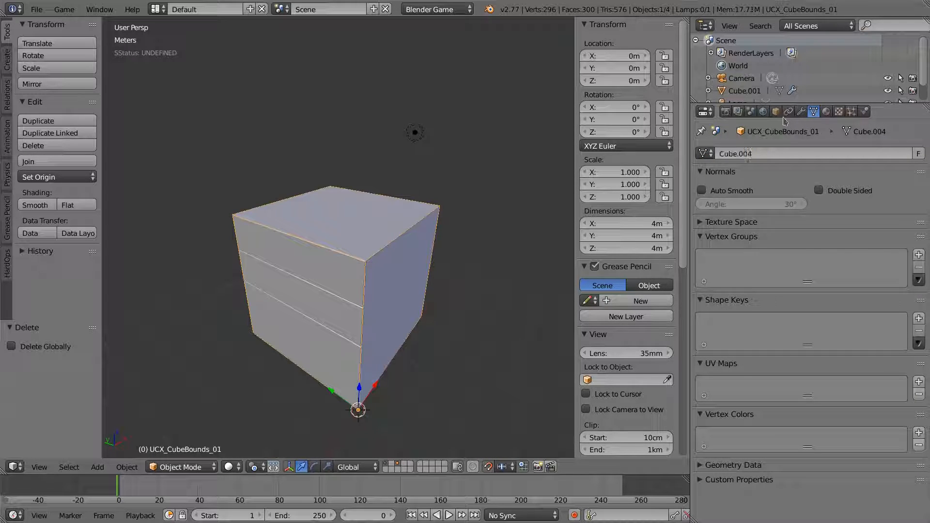
left_click(769, 151)
type("UCX_CubeBounds_01")
key("Return")
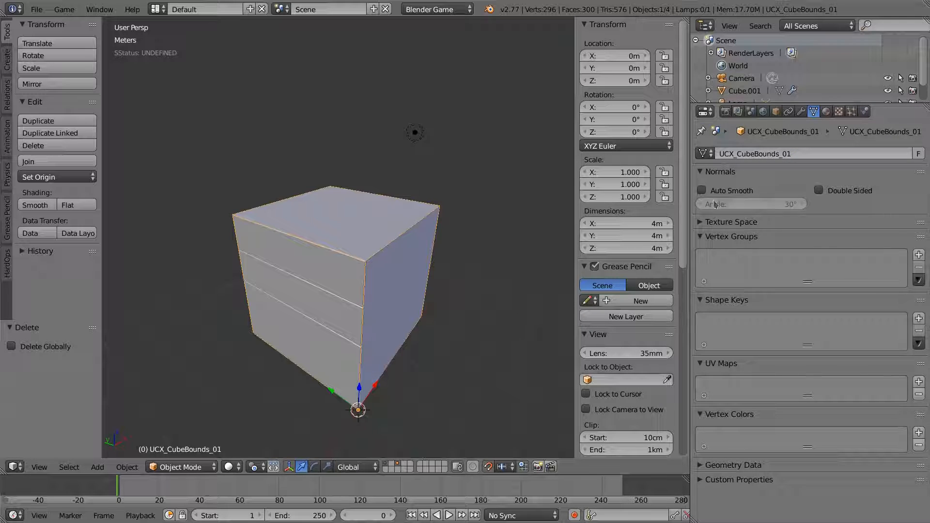
- Select Cube.001 and toggle its Auto Smooth off and back on
right_click(337, 334)
middle_click_drag(432, 355, 432, 347)
scroll(441, 320, "up", 2)
middle_click_drag(465, 268, 418, 293)
scroll(448, 259, "down", 1)
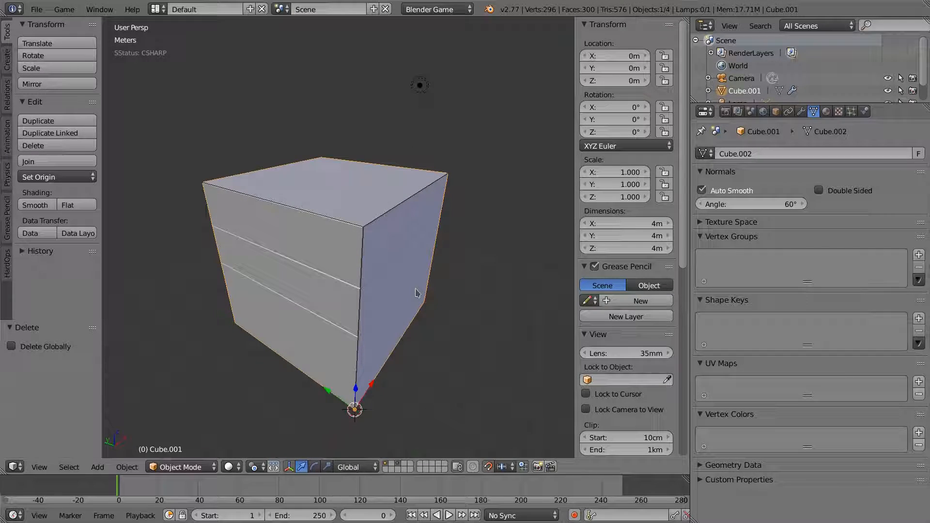
left_click(702, 190)
left_click(703, 190)
- Check Cube.001's Bevel modifier and briefly move the cube aside to reveal the wire box
left_click(801, 112)
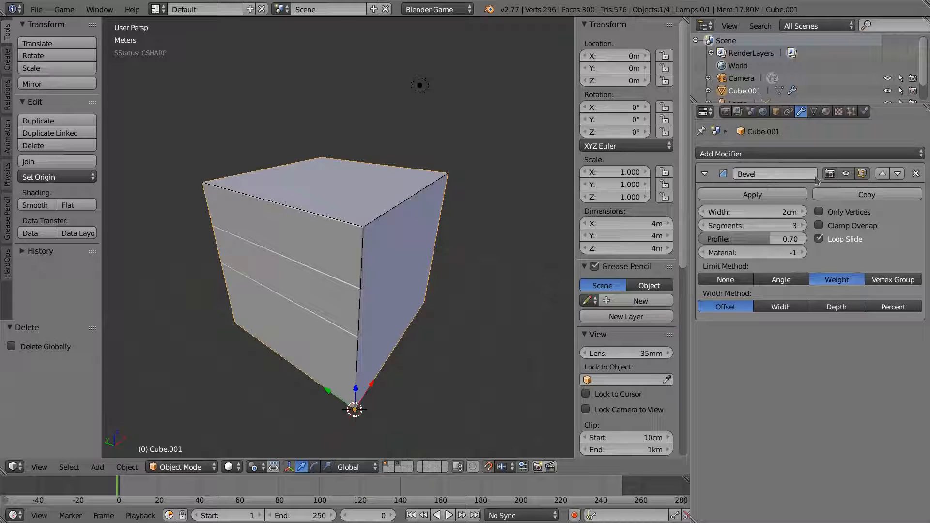
middle_click_drag(400, 299, 387, 270)
key("g")
right_click(398, 257)
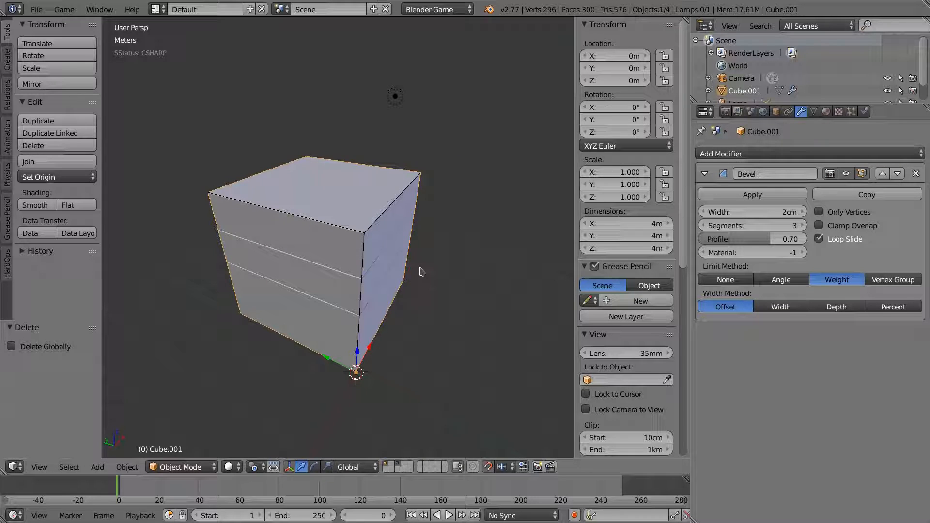
- Move the banded Cube.001 to layer 2, then check layers 1–3
key("m")
key("2")
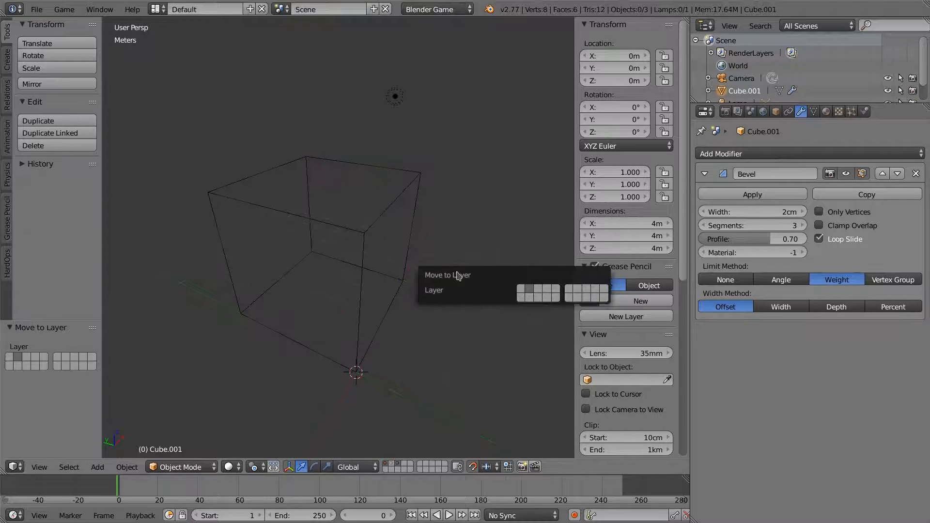
key("2")
key("3")
key("1")
key("3")
- Move the wire collision cube UCX_CubeBounds_01 to layer 1, separate from the banded cube
right_click(364, 258)
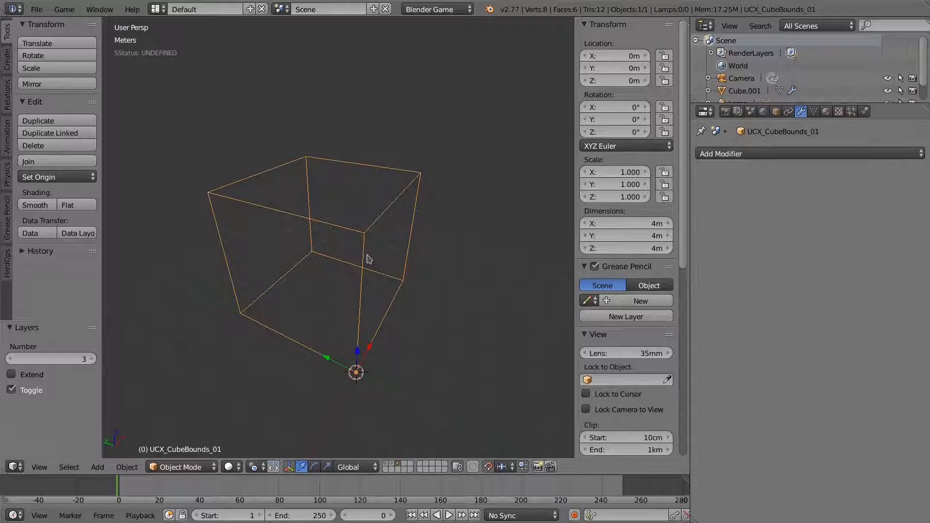
key("m")
key("2")
key("1")
key("2")
key("1")
key("2")
key("1")
key("2")
key("1")
key("2")
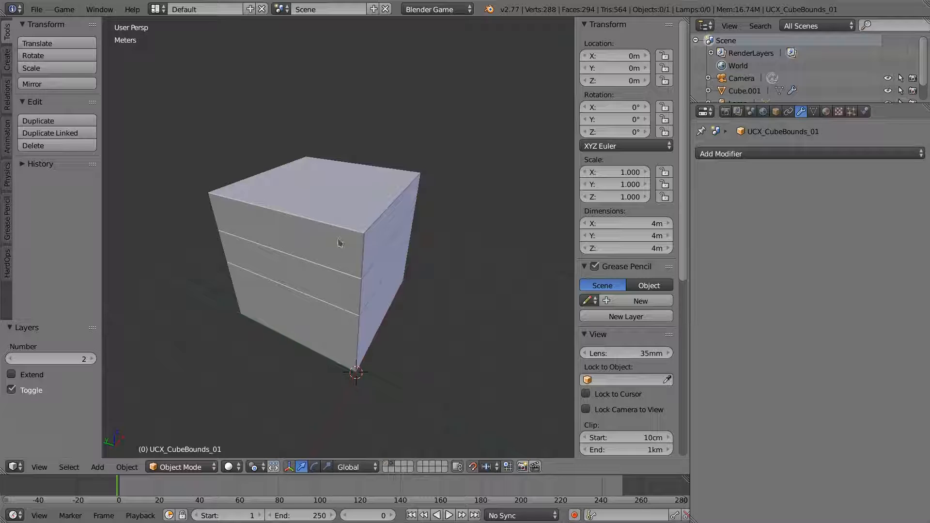
- Check each layer, selecting the wire cube on layer 1 and the banded cube on layer 2
mouse_move(367, 270)
middle_mouse_down()
mouse_move(411, 277)
mouse_move(364, 266)
middle_mouse_up()
right_click(399, 287)
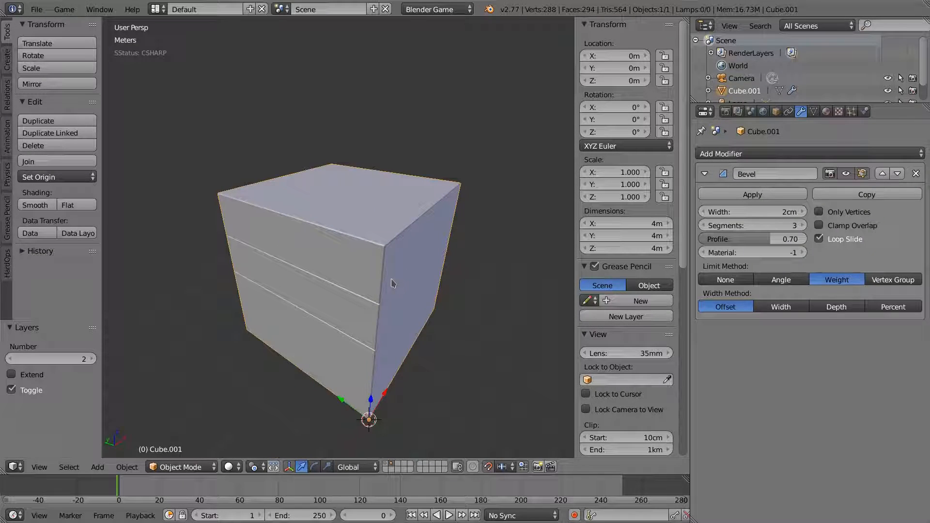
key("1")
right_click(385, 260)
key("2")
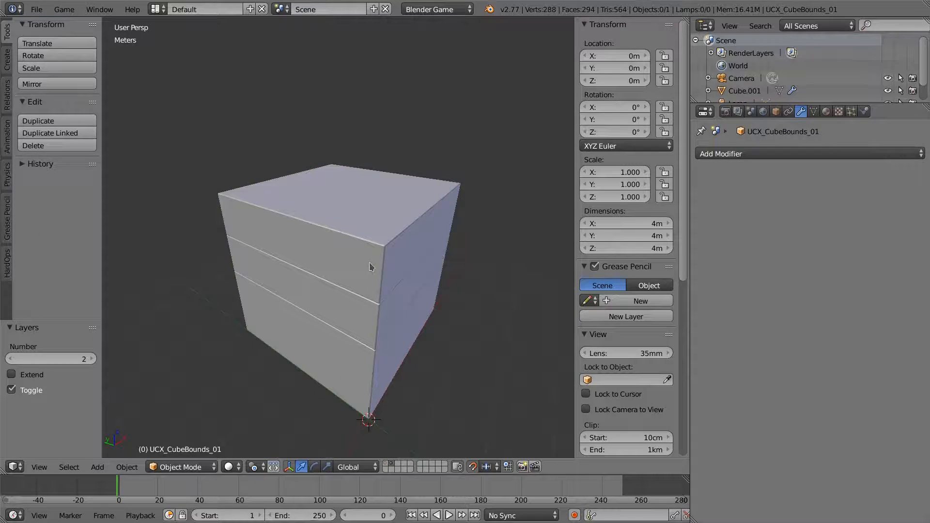
right_click(375, 272)
mouse_move(407, 316)
middle_mouse_down()
mouse_move(422, 312)
mouse_move(413, 310)
middle_mouse_up()
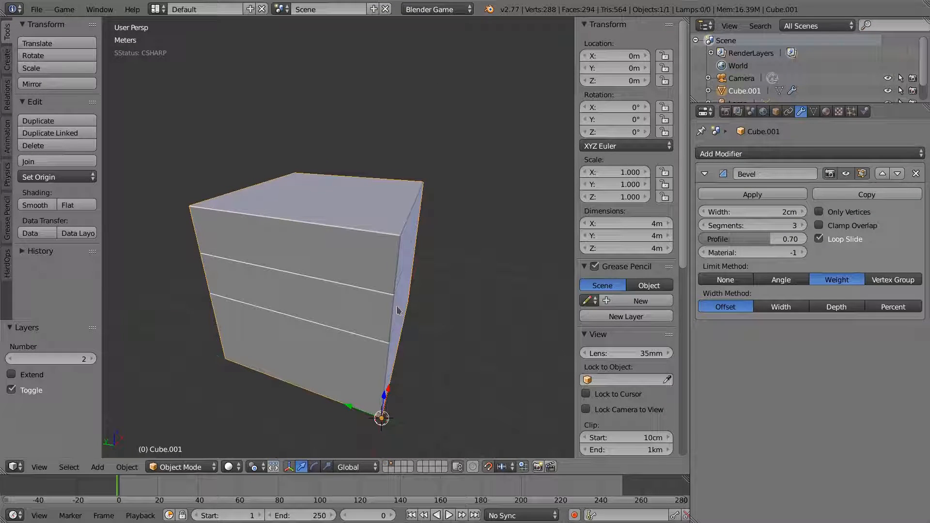
- Duplicate the banded cube in place as Cube.000, send it to another layer, and select it
key("shift+d")
right_click(442, 270)
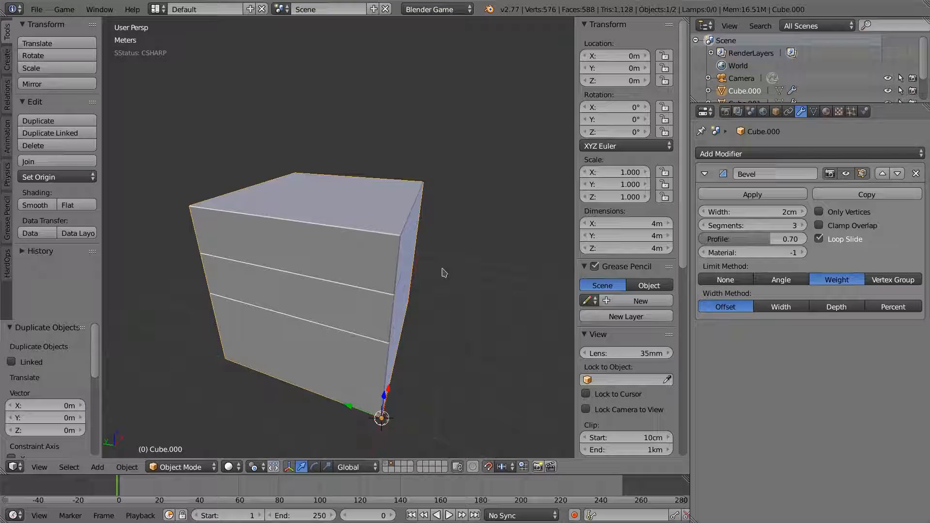
key("m")
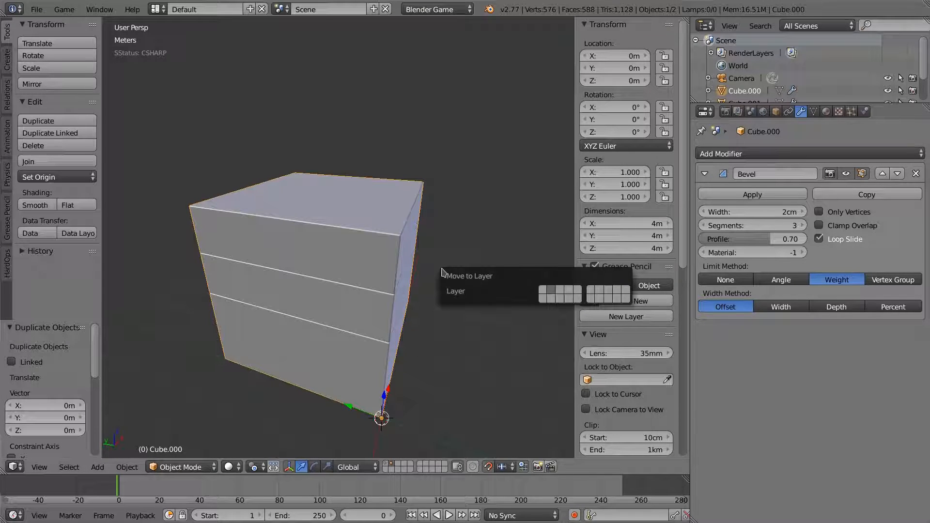
key("1")
left_click(386, 470)
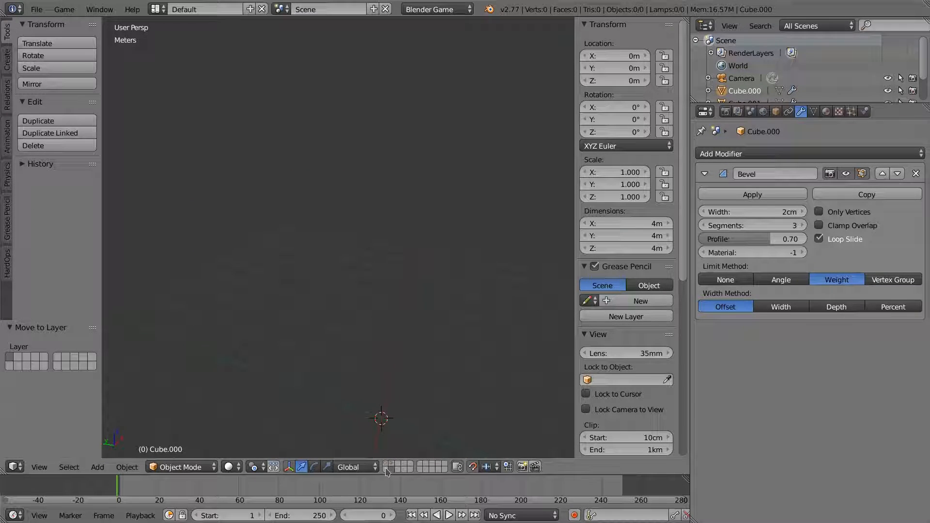
left_click(394, 466)
middle_click_drag(433, 328, 401, 315, "shift")
right_click(397, 302)
right_click(398, 304)
mouse_move(415, 347)
middle_mouse_down()
mouse_move(426, 335)
mouse_move(416, 334)
mouse_move(422, 339)
middle_mouse_up()
- Remove the copy's Bevel modifier, turn off Auto Smooth, and shade it smooth
left_click(915, 173)
left_click(754, 156)
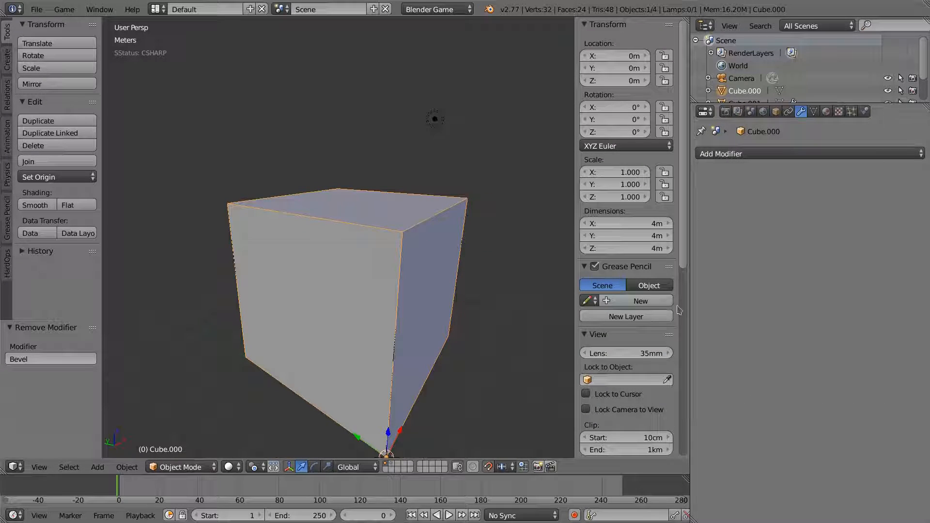
left_click(814, 111)
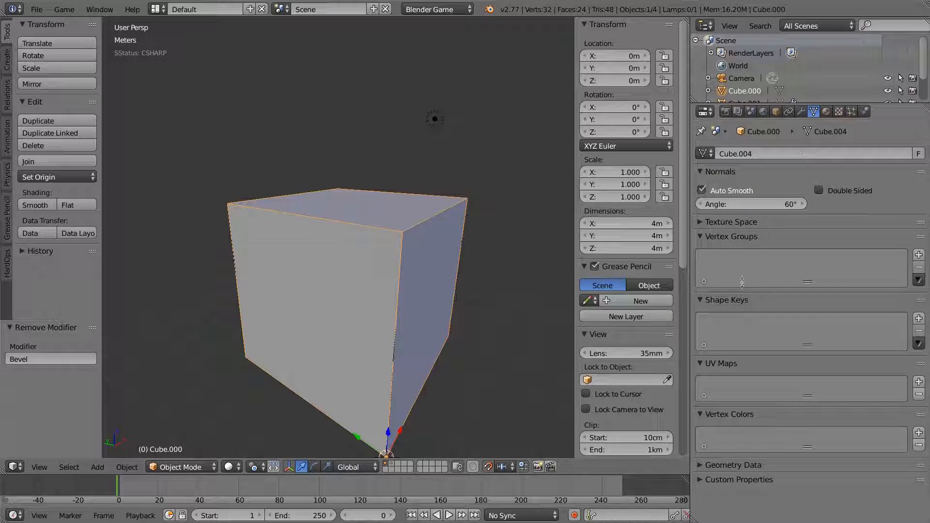
left_click(702, 191)
mouse_move(359, 305)
middle_mouse_down()
mouse_move(376, 299)
mouse_move(300, 288)
middle_mouse_up()
left_click(49, 207)
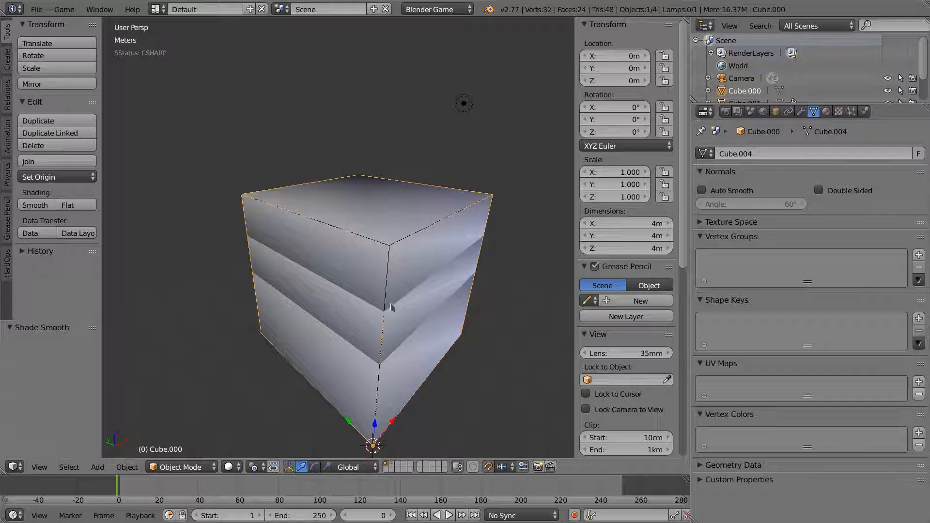
mouse_move(355, 298)
middle_mouse_down()
mouse_move(359, 305)
mouse_move(338, 307)
mouse_move(359, 286)
middle_mouse_up()
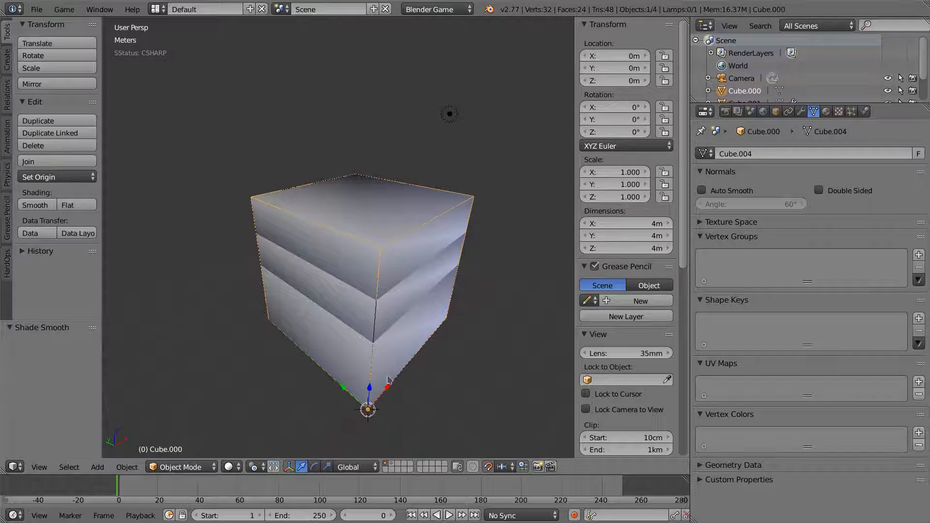
key("Tab")
- Select the whole mesh and start Smart UV Project with angle limit 20 and island margin 0.2
middle_click_drag(383, 334, 385, 325)
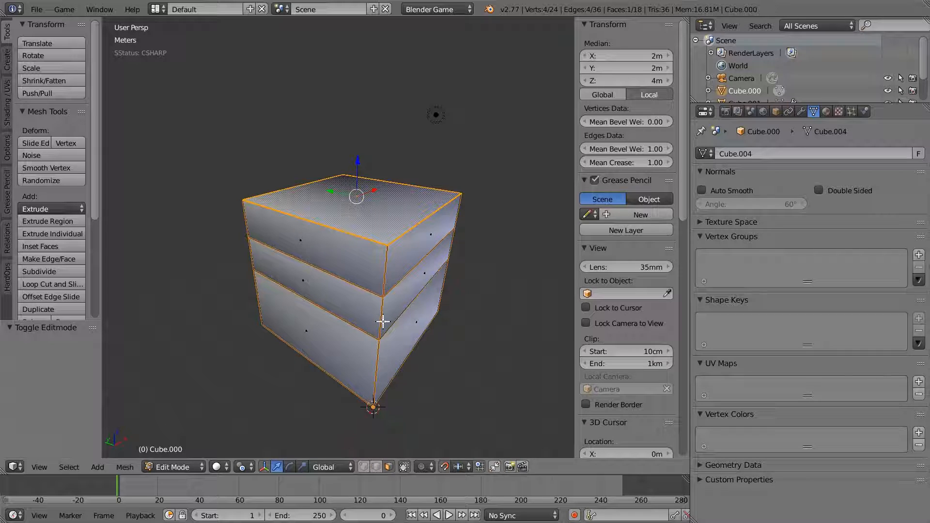
key("a")
key("a")
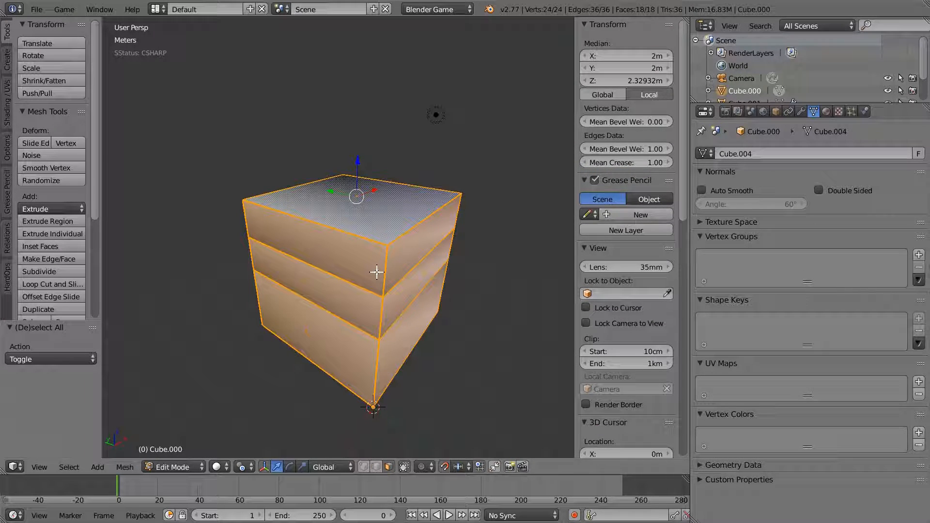
key("u")
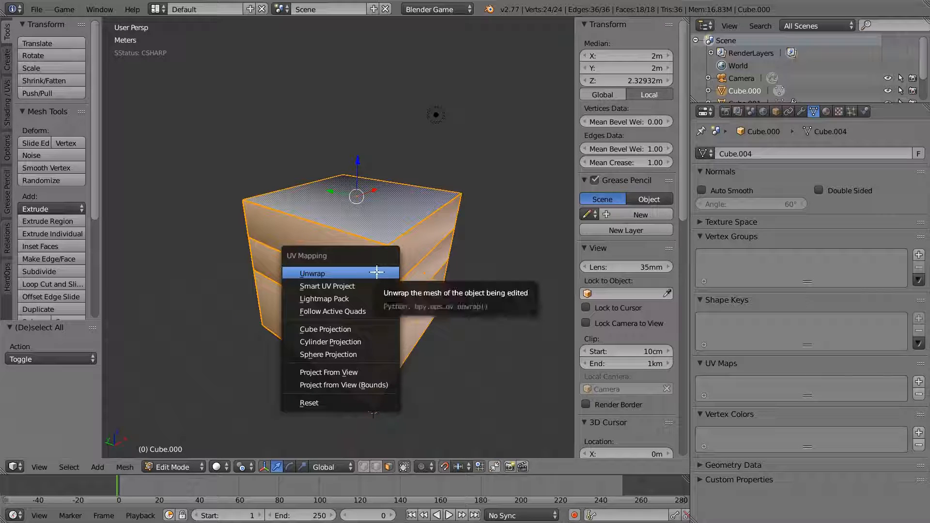
left_click(329, 286)
left_click(365, 307)
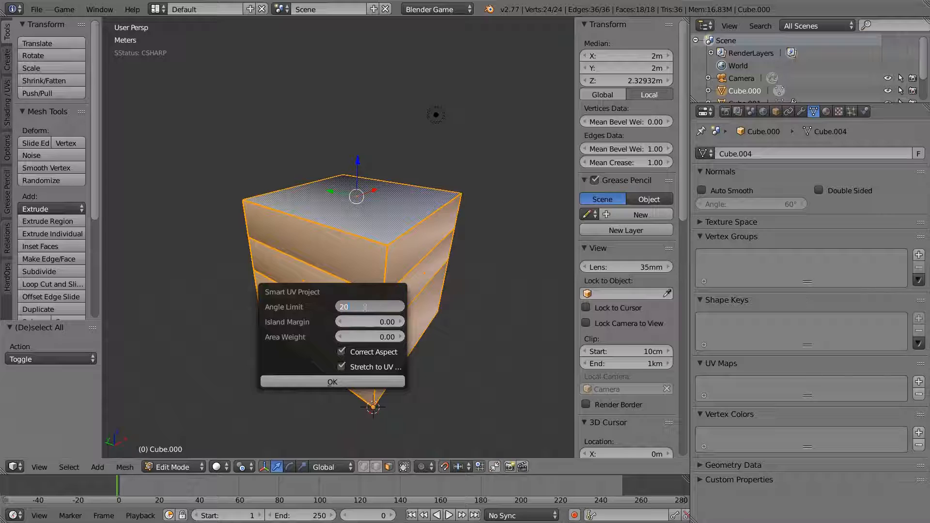
type("20")
key("Tab")
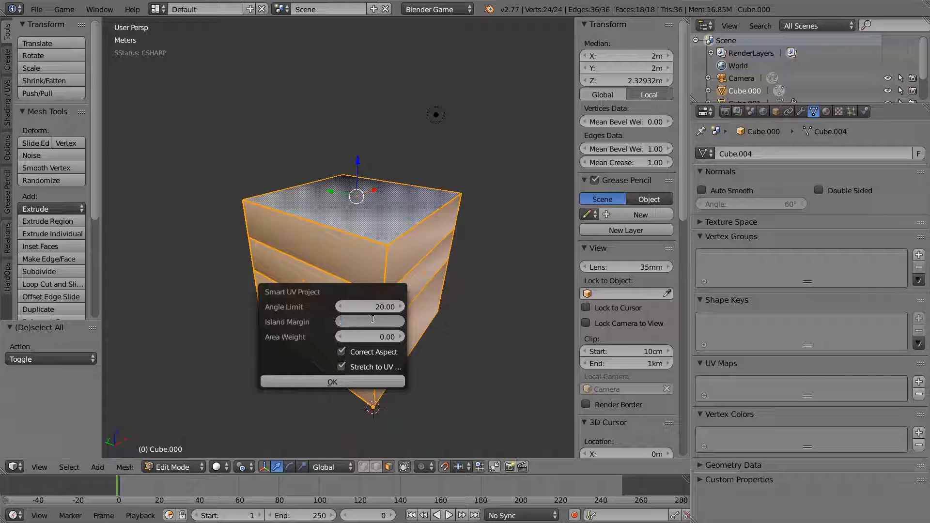
type("0.2")
key("Return")
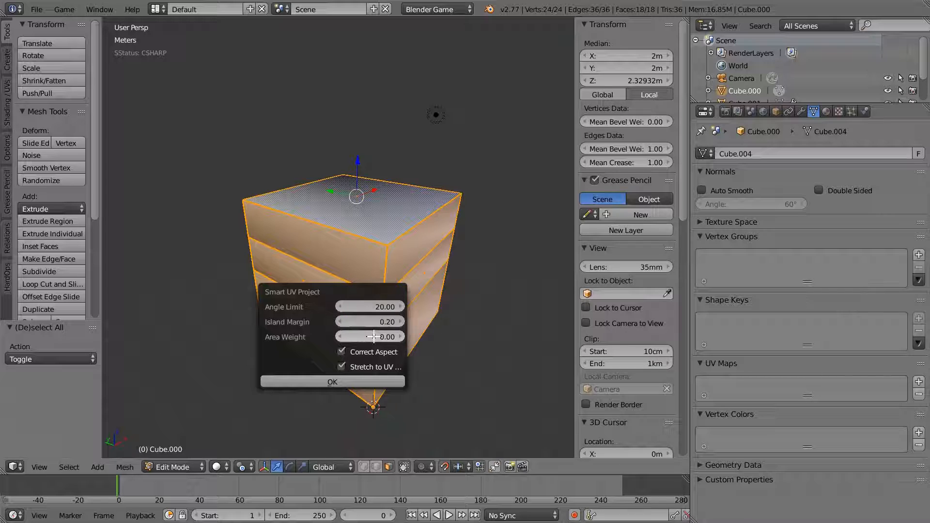
- Set area weight to 0.20 and apply the Smart UV unwrap
left_click(374, 336)
type(".2")
left_click(333, 349)
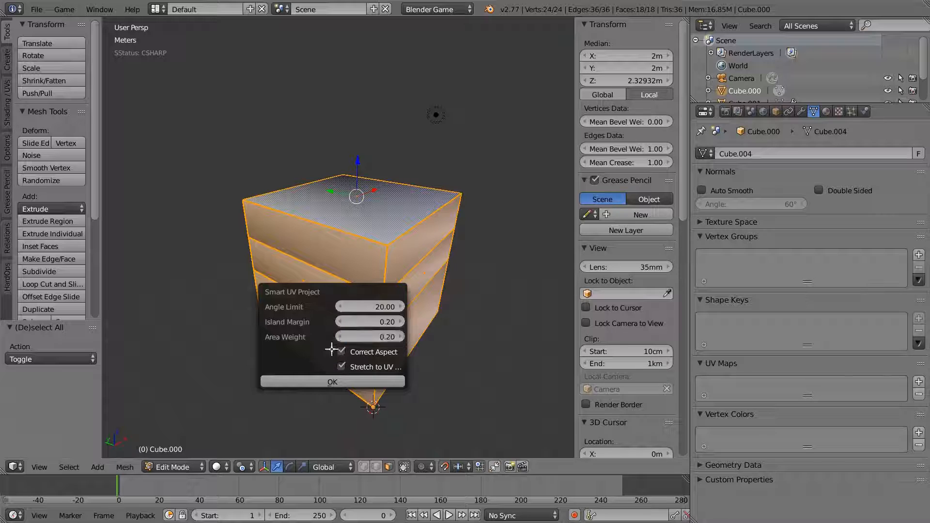
left_click_drag(373, 318, 373, 335)
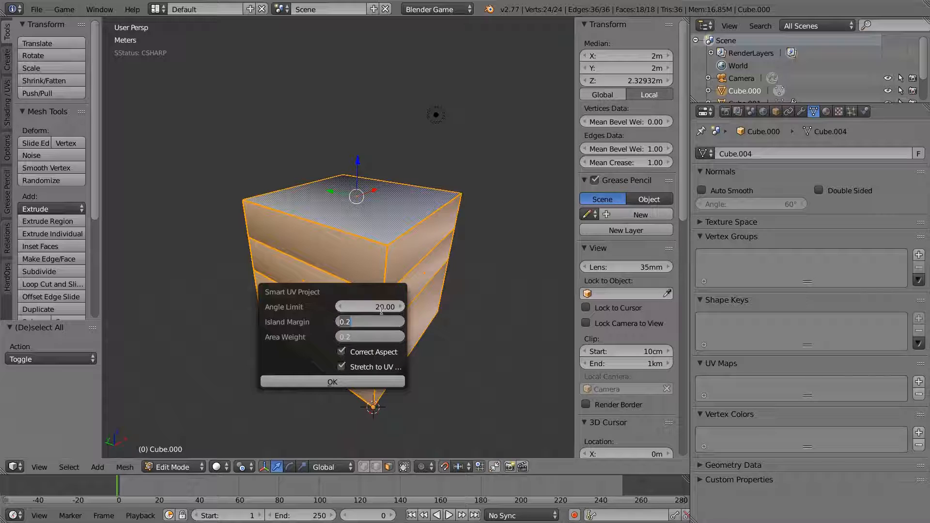
key("Return")
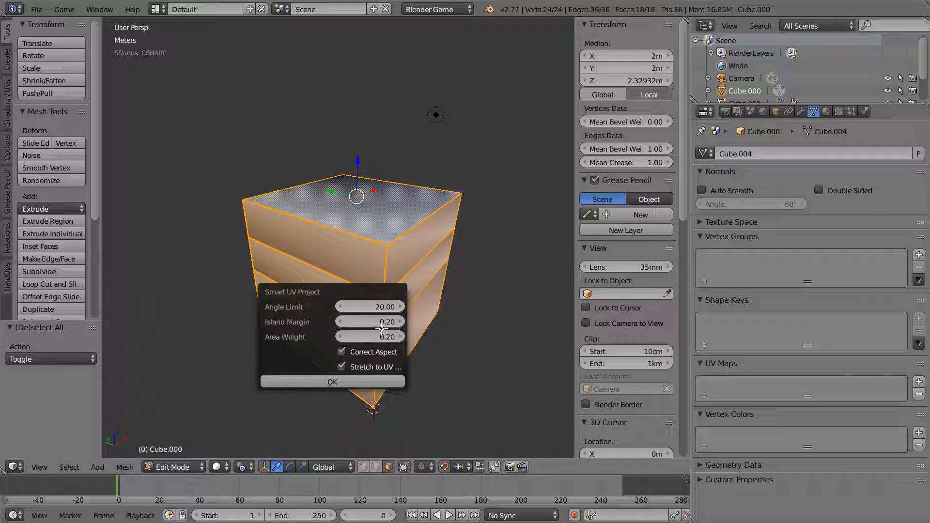
left_click(349, 381)
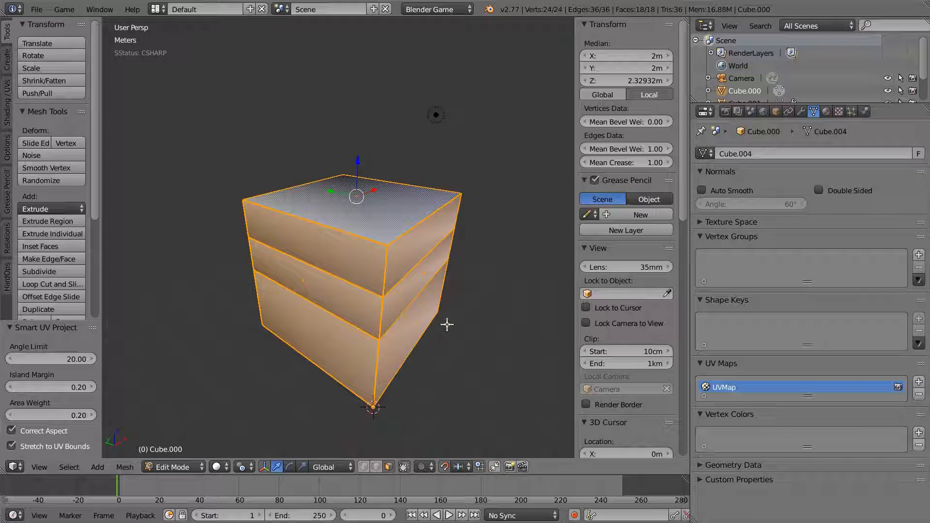
left_click_drag(687, 19, 386, 38)
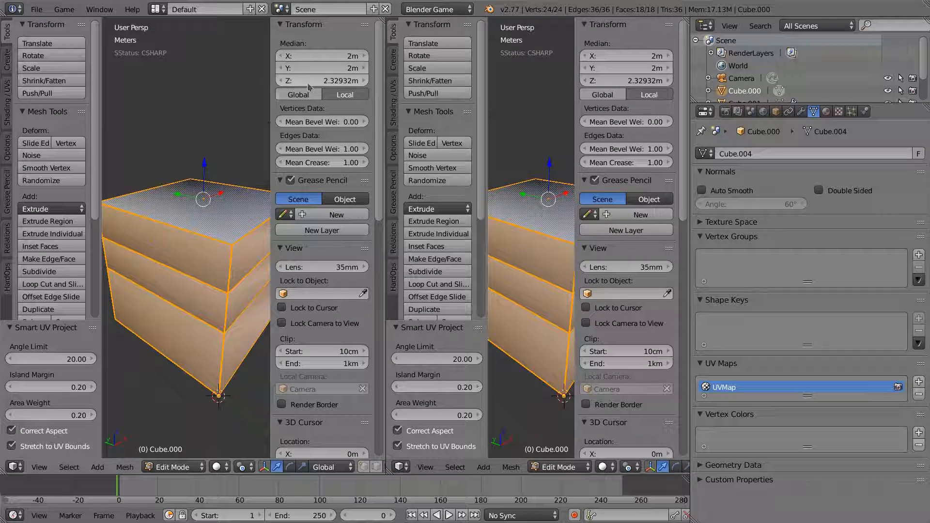
- Zoom in on the cube's UV islands in a split-off UV/Image Editor, then merge it back into the 3D view
key("n")
left_click_drag(383, 20, 261, 68)
left_click_drag(259, 21, 412, 53)
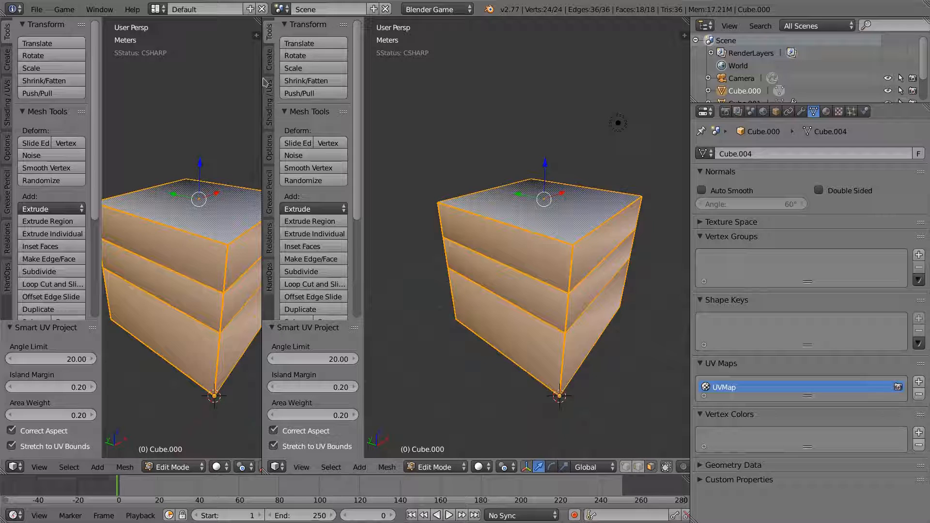
left_click(280, 467)
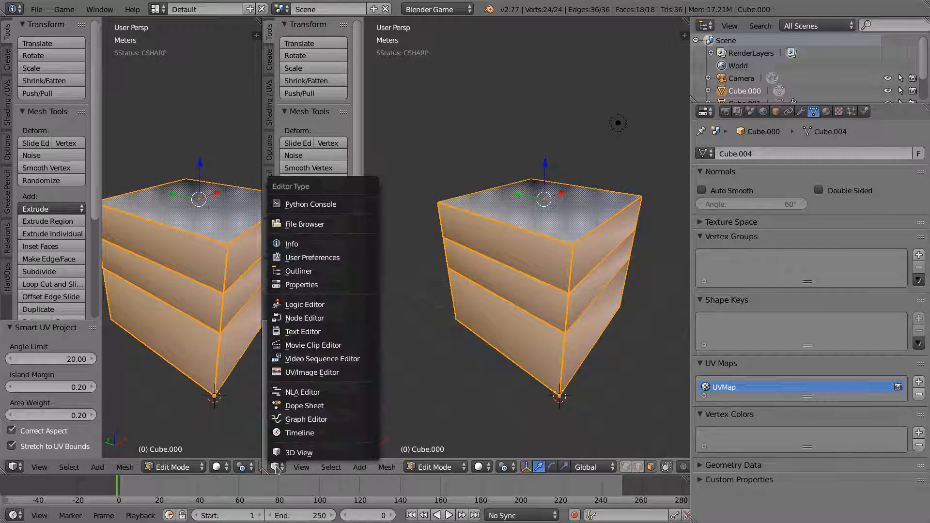
left_click(301, 372)
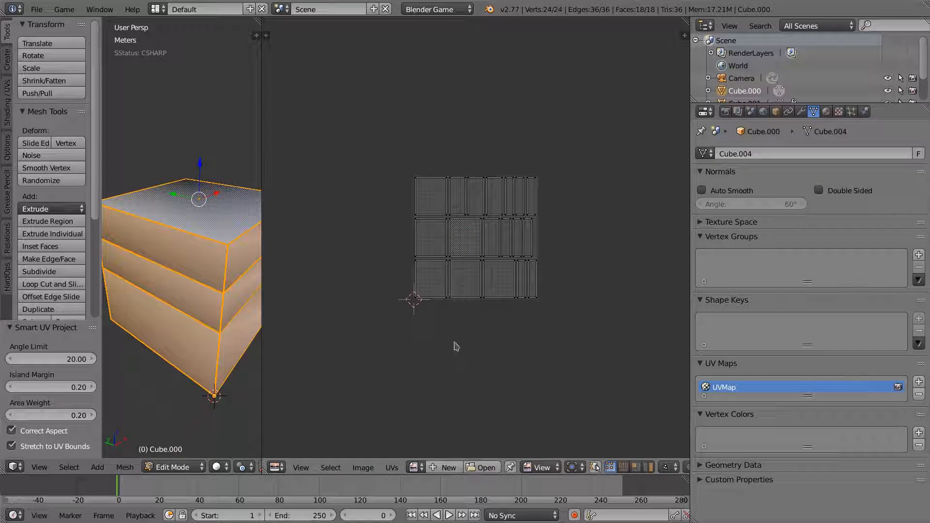
scroll(510, 246, "up", 4)
scroll(509, 246, "up", 3)
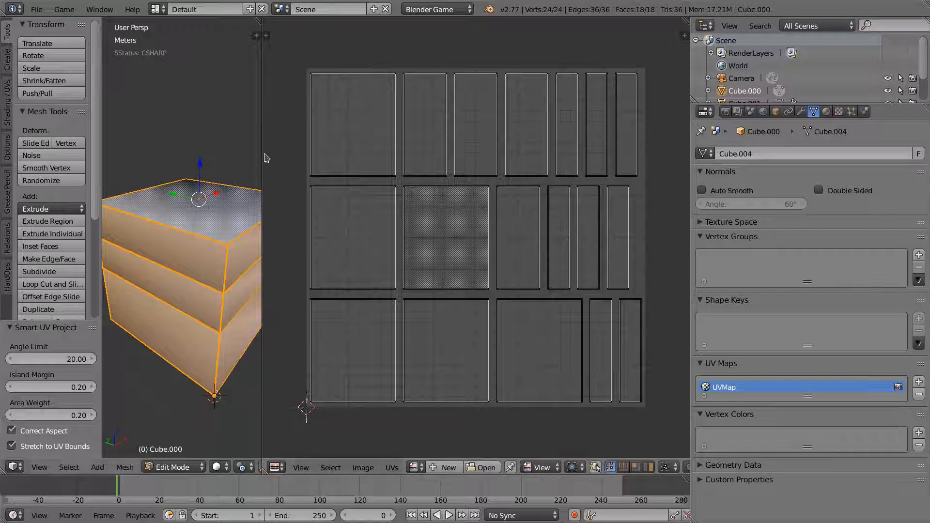
left_click_drag(261, 31, 468, 247)
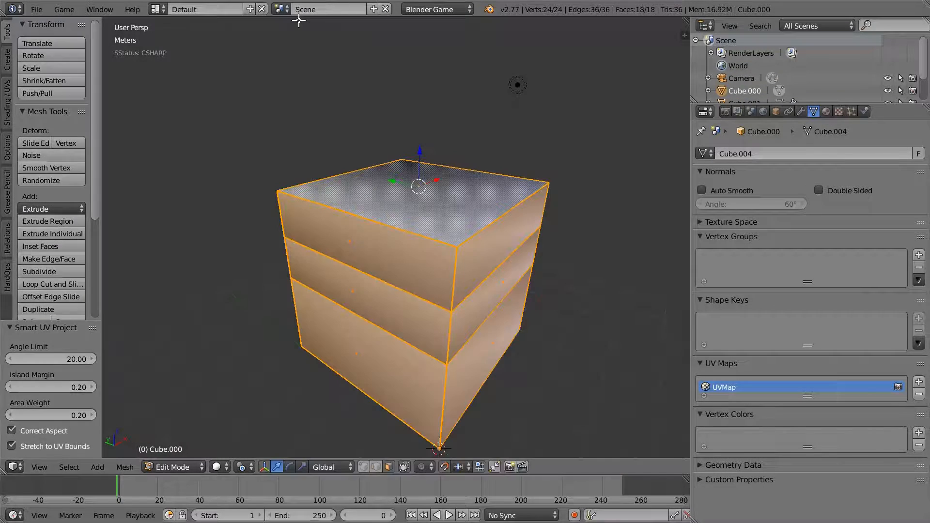
middle_click_drag(468, 248, 443, 311)
- Return to Object Mode and rename the cube object CubeBounds_low
key("Tab")
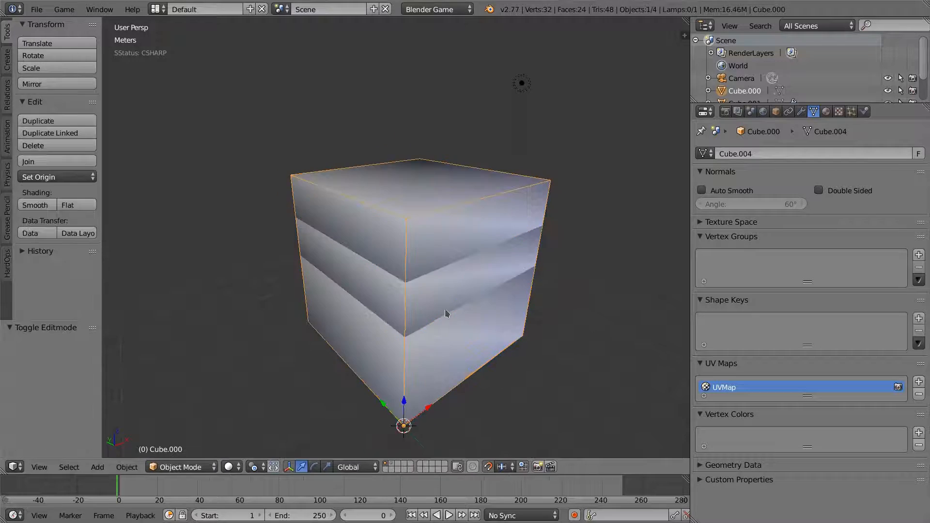
middle_click_drag(439, 280, 456, 273)
left_click(775, 112)
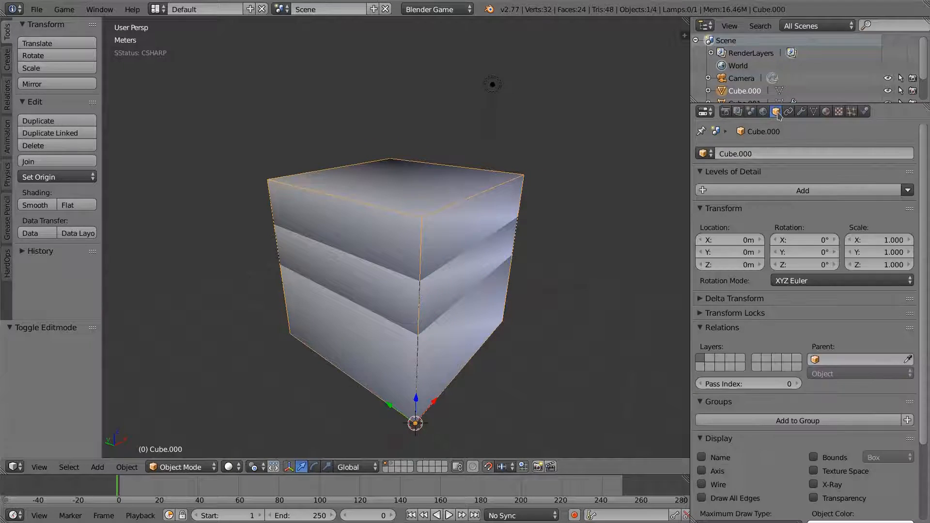
left_click(758, 156)
type("UCX_CubeBounds_01")
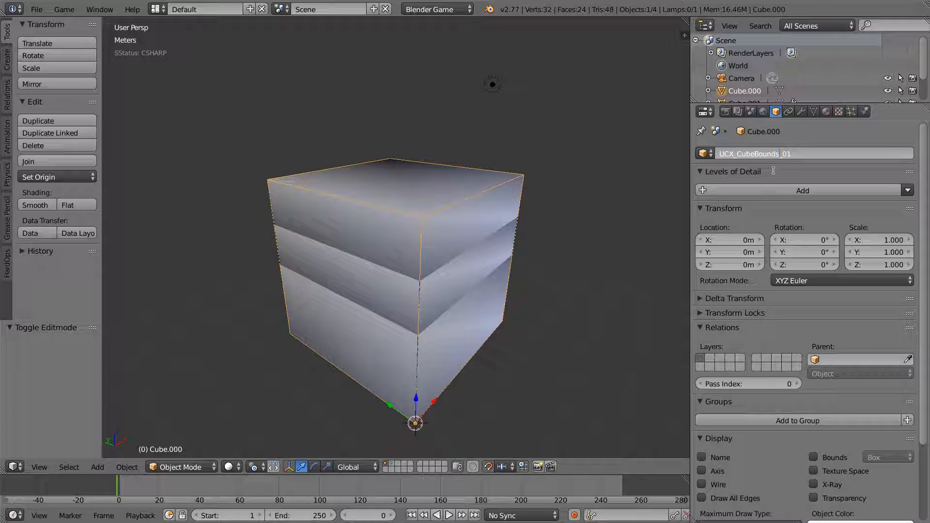
left_click(734, 155)
key("BackSpace")
key("BackSpace")
key("BackSpace")
key("BackSpace")
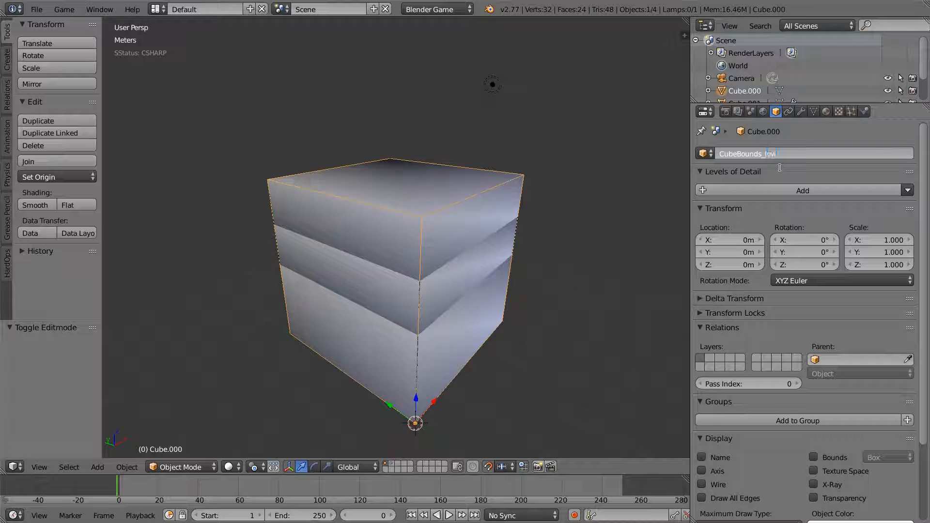
key("Return")
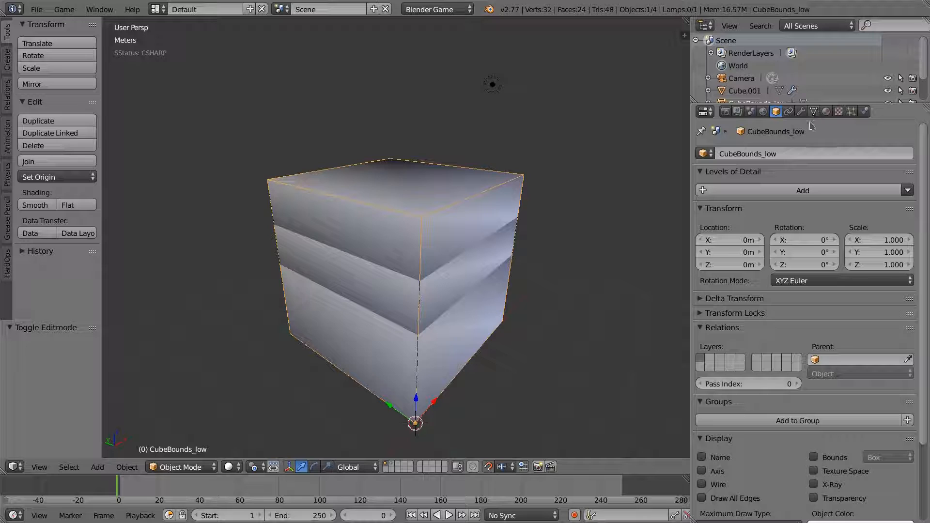
left_click(793, 152)
key("ctrl+c")
- Rename the cube's mesh data to CubeBounds_low as well
left_click(821, 110)
left_click(813, 112)
left_click(772, 152)
key("ctrl+v")
key("Return")
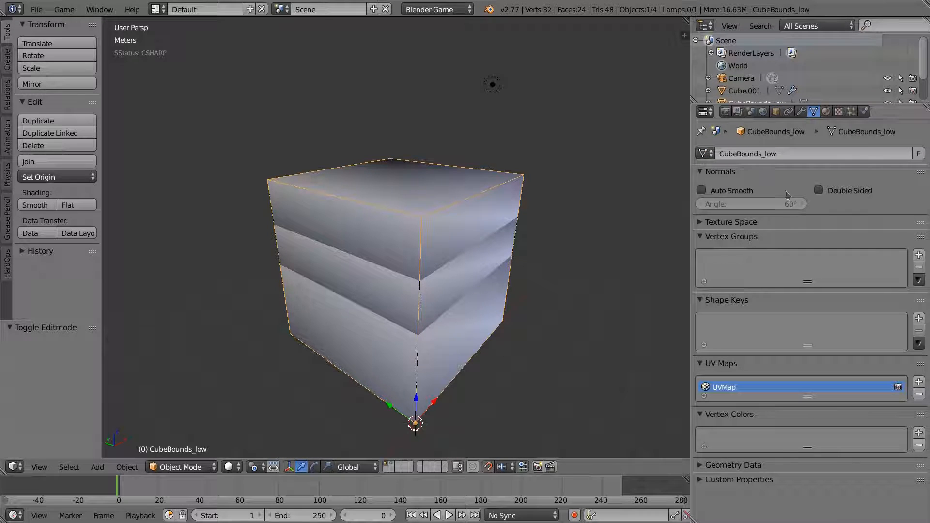
middle_click_drag(502, 276, 490, 280)
middle_click_drag(416, 270, 415, 253)
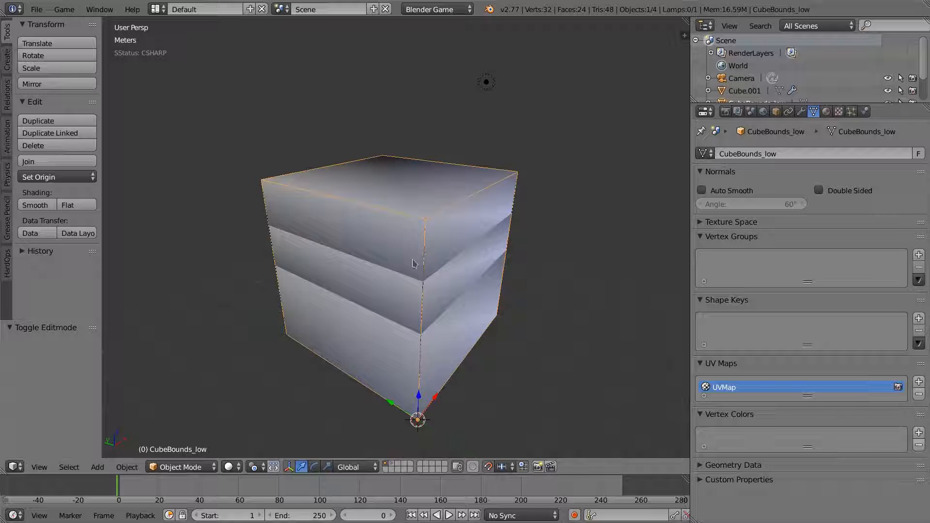
- Rename the low cube's material to CubeBounds
left_click(826, 110)
left_click(741, 195)
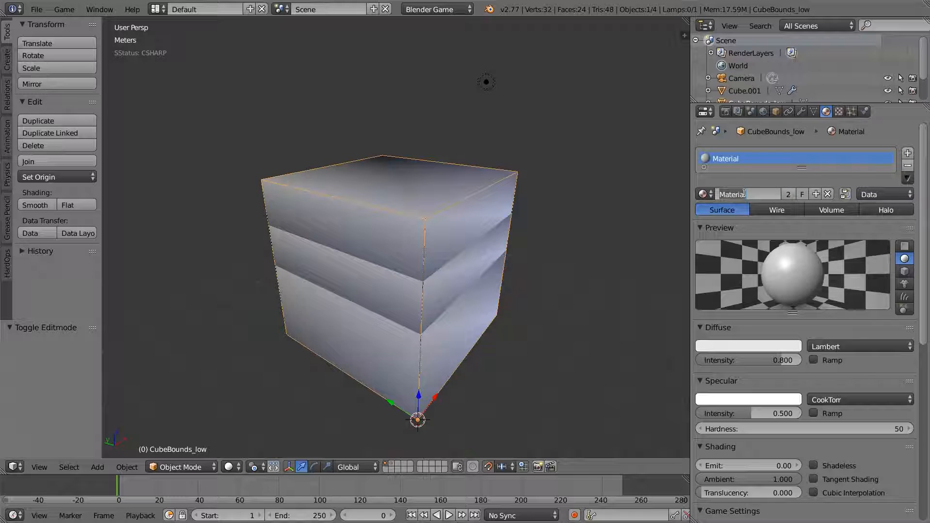
key("ctrl+v")
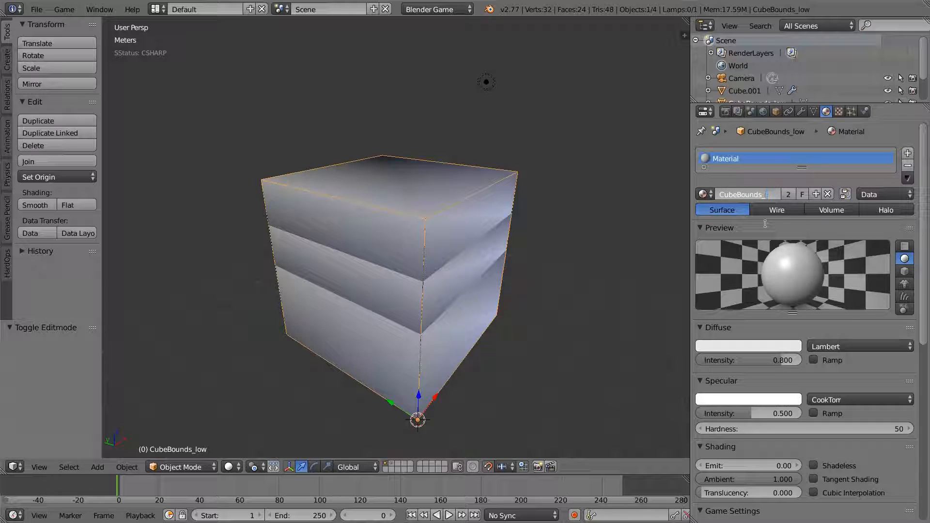
key("Return")
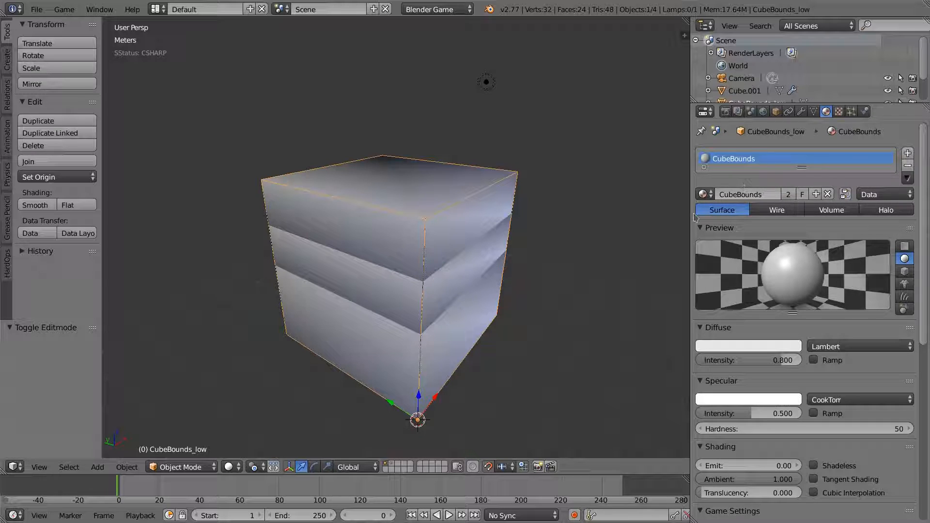
middle_click_drag(437, 296, 434, 296)
- Replace Cube.001's material with two new slots, ID_Blue and ID_Red
left_click(397, 466)
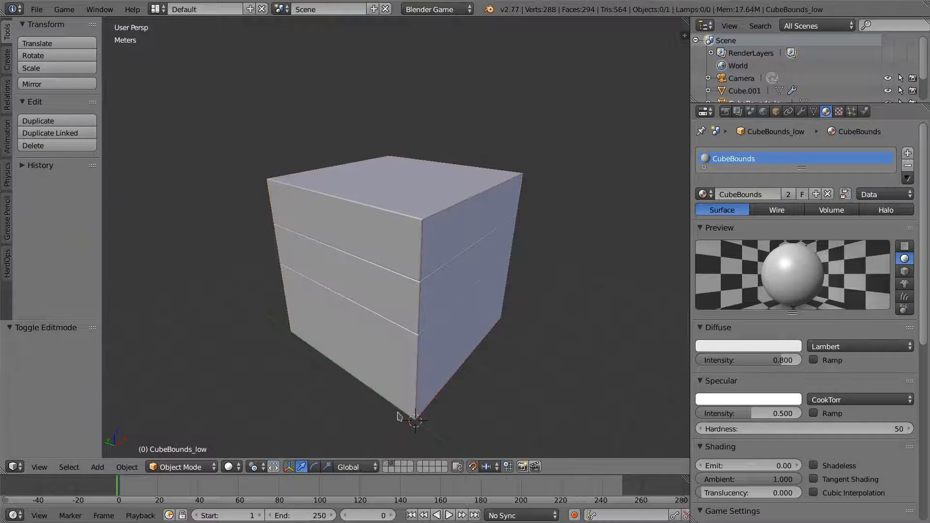
right_click(399, 258)
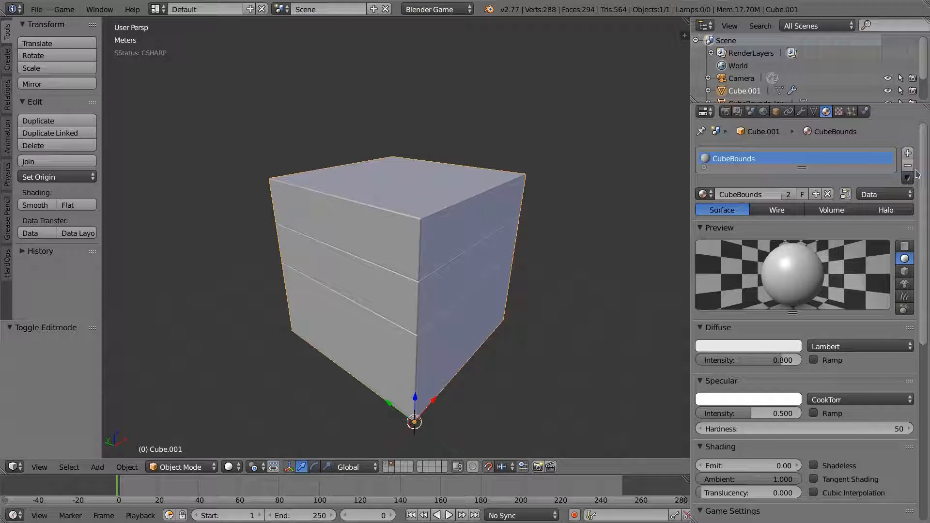
left_click(909, 165)
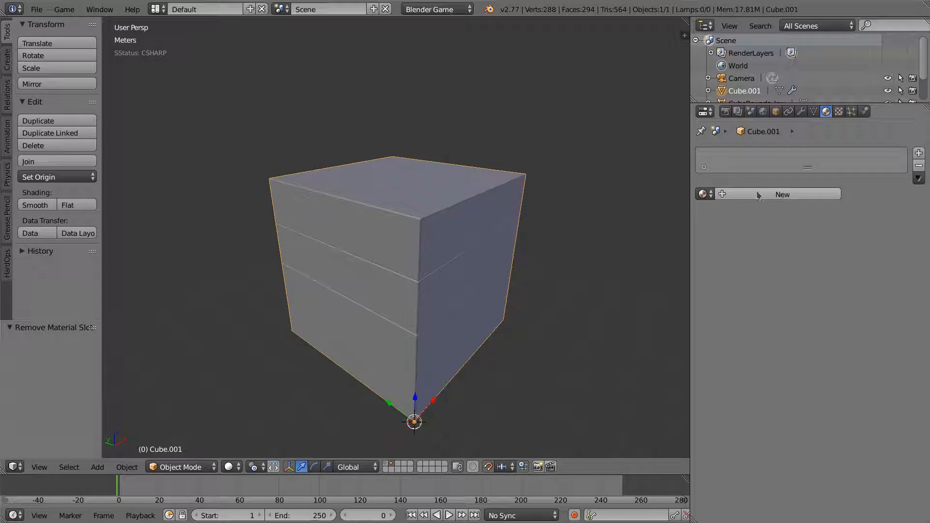
left_click(782, 194)
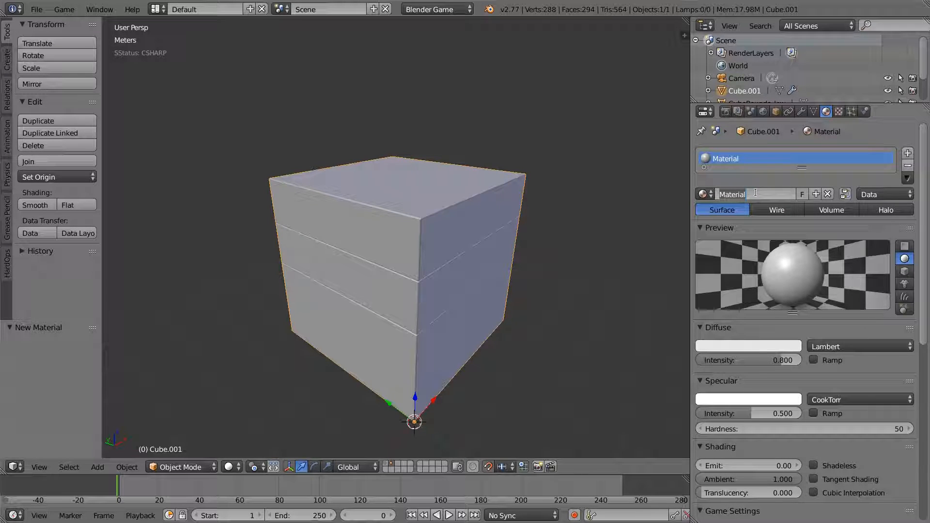
type("ID_Blue")
key("Return")
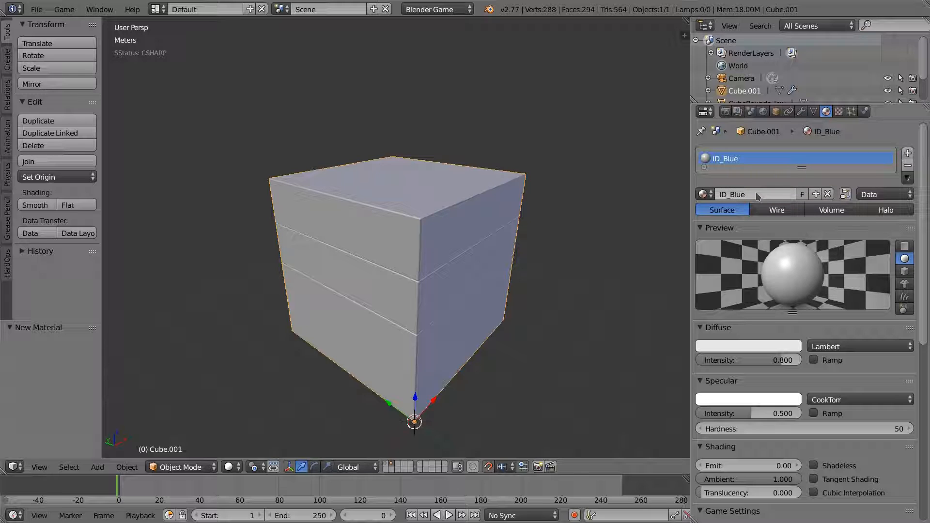
left_click(907, 150)
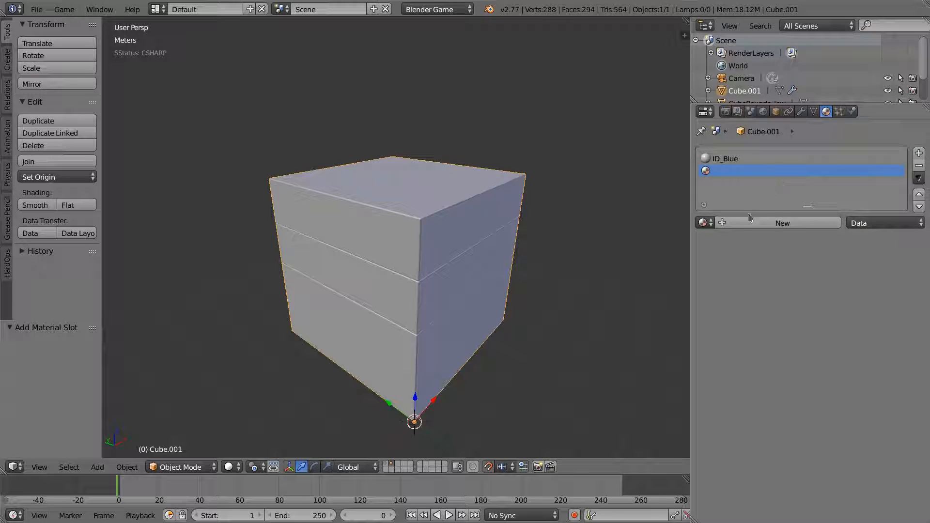
left_click(737, 224)
left_click(735, 223)
type("I")
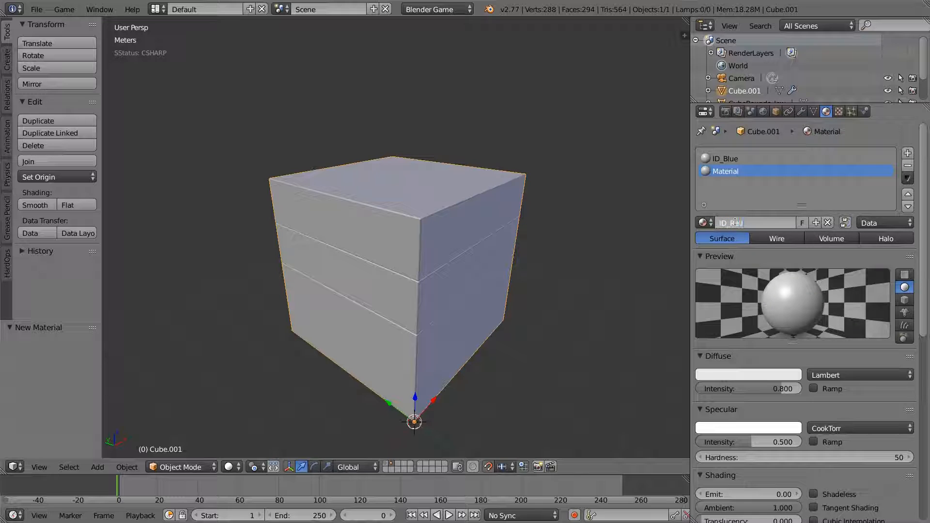
type("D_Red")
key("Return")
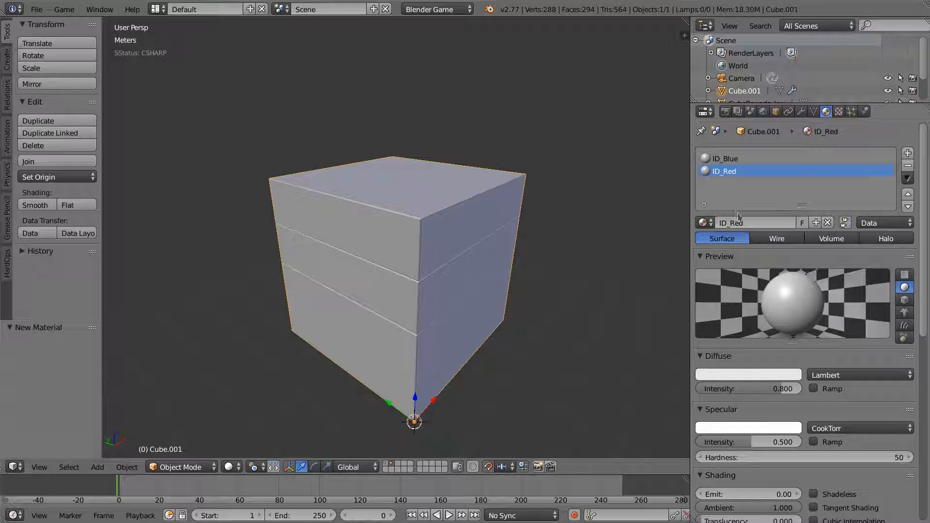
- Make ID_Blue a blue, shadeless material with diffuse intensity 1.0
left_click(735, 159)
left_click(742, 376)
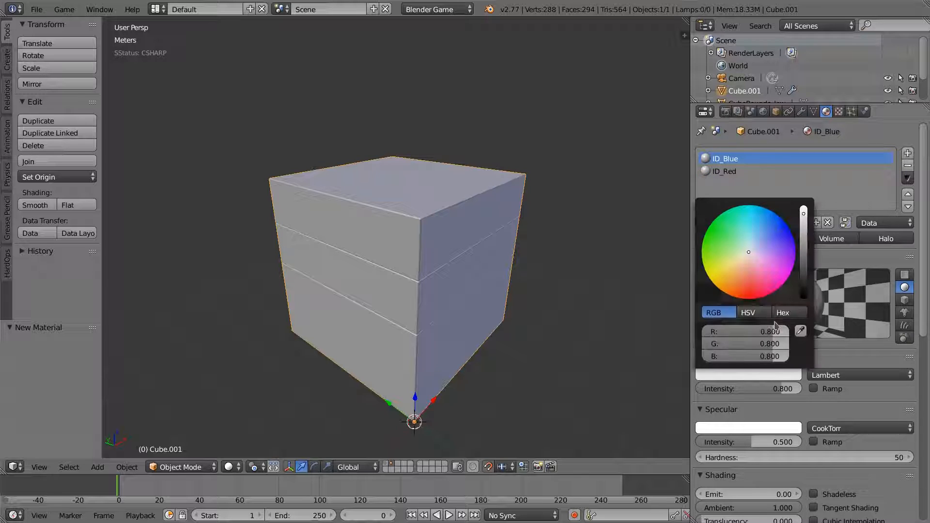
left_click_drag(743, 261, 791, 229)
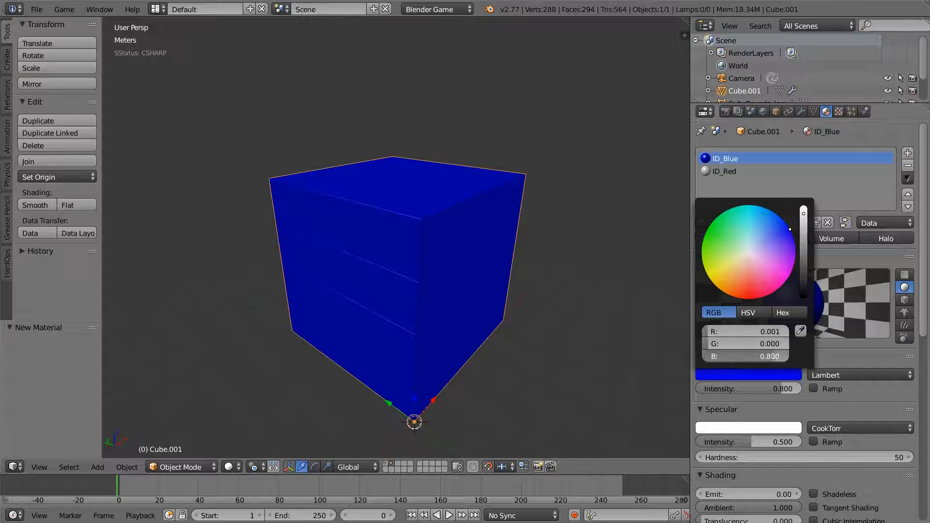
left_click_drag(773, 389, 805, 388)
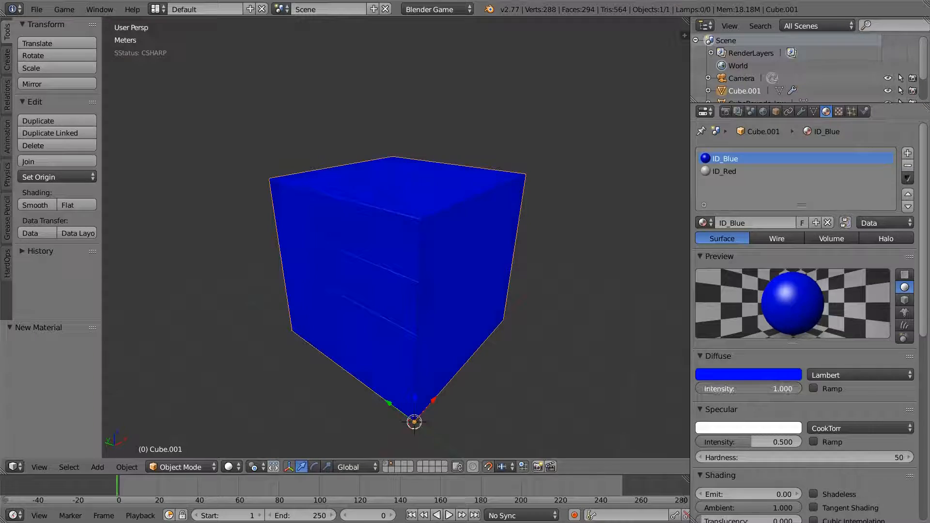
left_click(813, 494)
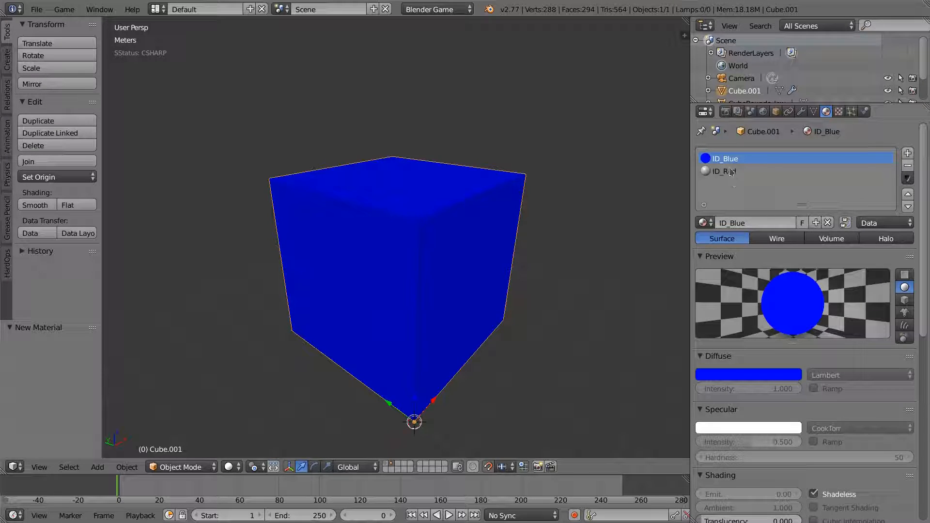
- Make ID_Red a pure red, shadeless material with diffuse intensity 1.0
left_click(732, 172)
left_click_drag(749, 389, 782, 390)
left_click(772, 376)
left_click_drag(750, 264, 752, 300)
left_click_drag(735, 332, 727, 357)
left_click(814, 494)
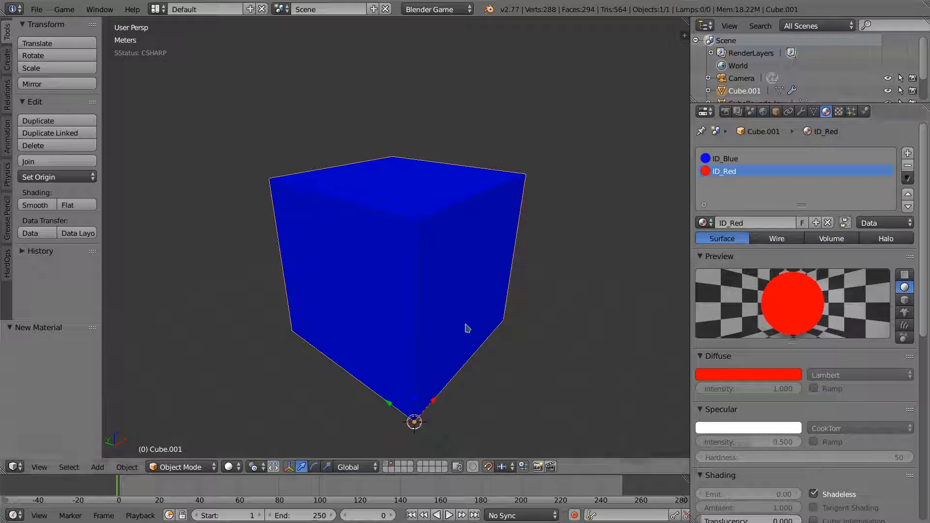
- In Edit Mode, select the cube's linked middle band and test it with a cancelled move
key("Tab")
key("alt+a")
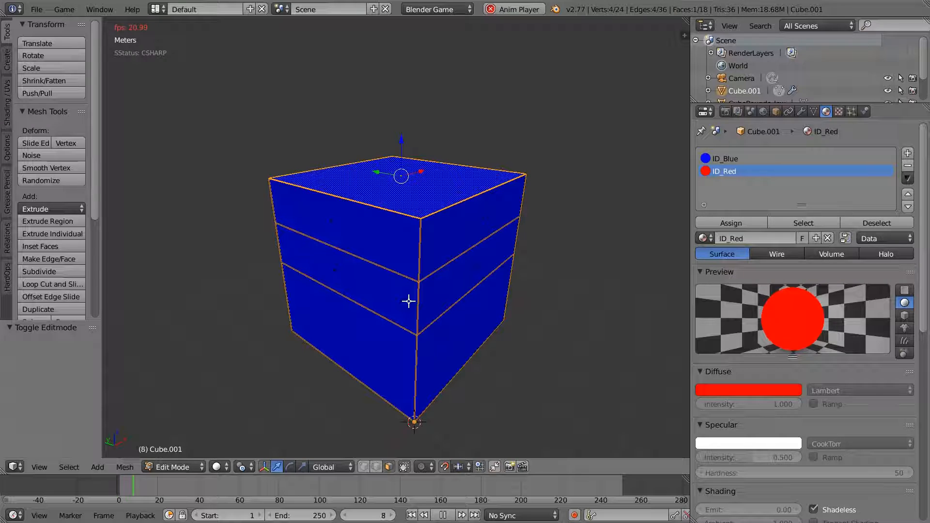
key("alt+a")
key("Escape")
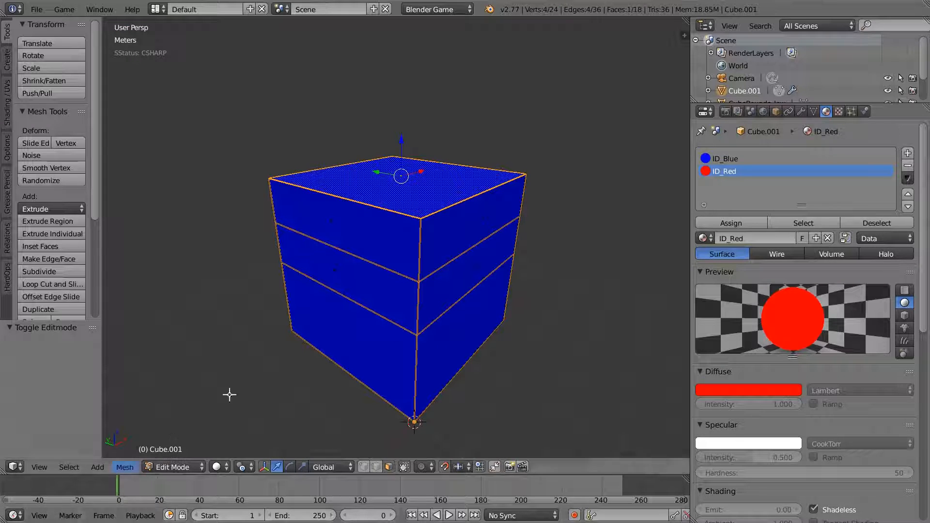
key("a")
key("l")
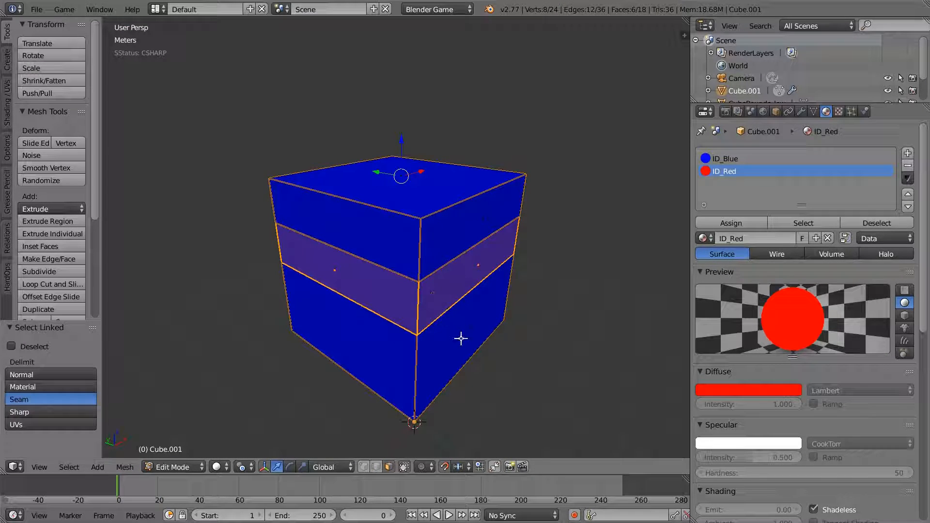
middle_click_drag(461, 339, 448, 307)
key("g")
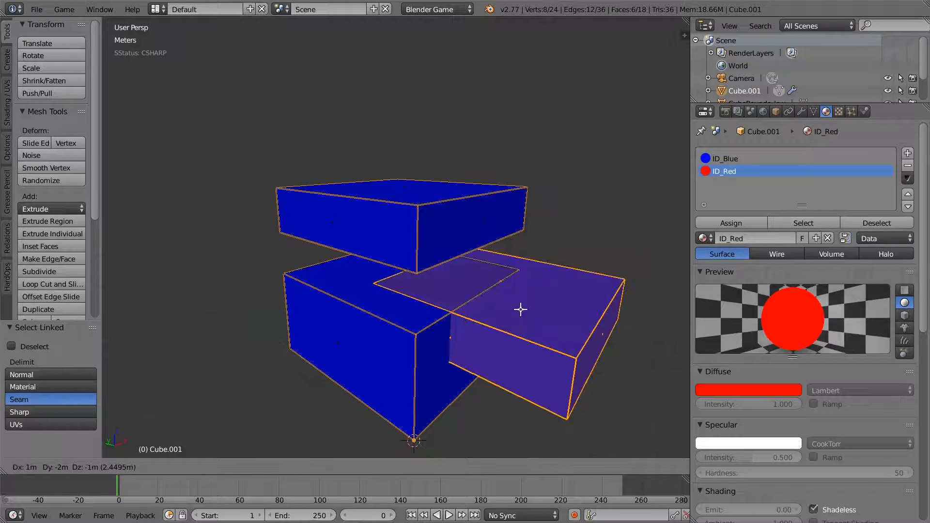
key("Escape")
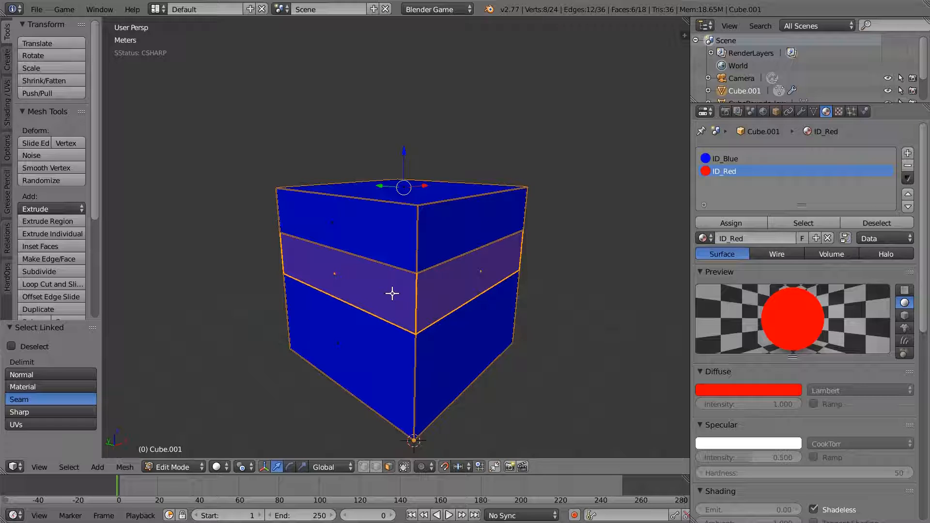
- Switch to vertex selection and select the cube's linked top section
key("ctrl+Tab")
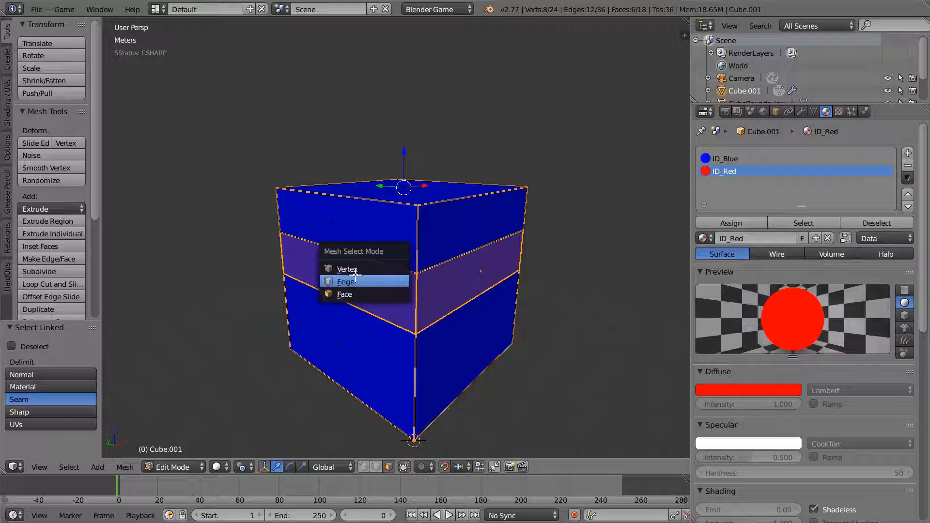
left_click(396, 270)
key("alt+a")
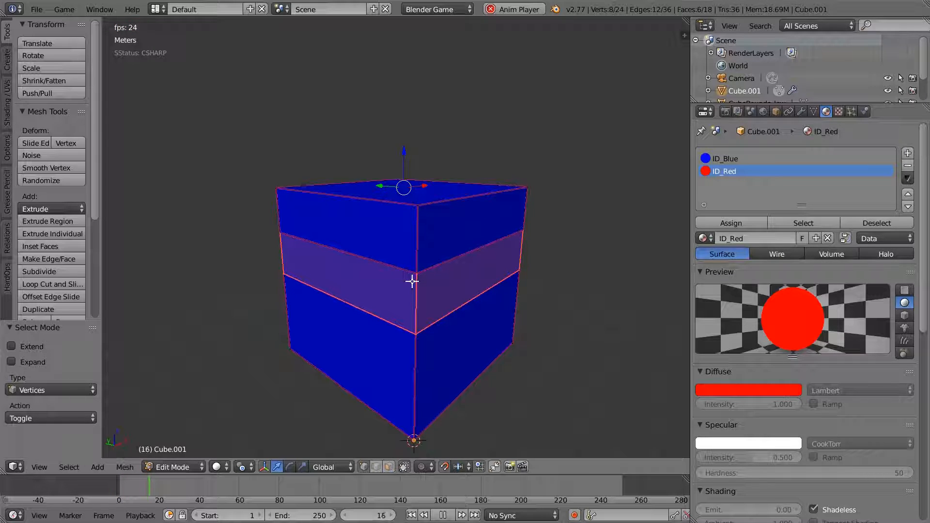
key("alt+a")
key("a")
key("l")
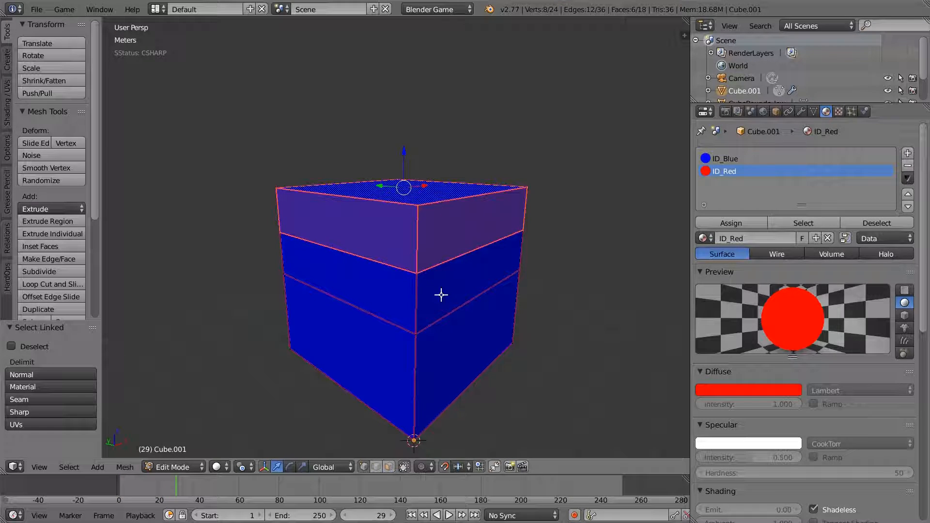
middle_click_drag(426, 232, 425, 253)
key("g")
right_click(436, 248)
middle_click_drag(482, 298, 504, 234)
- Assign the ID_Red material to the top section and return to Object Mode
left_click(725, 159)
left_click(725, 171)
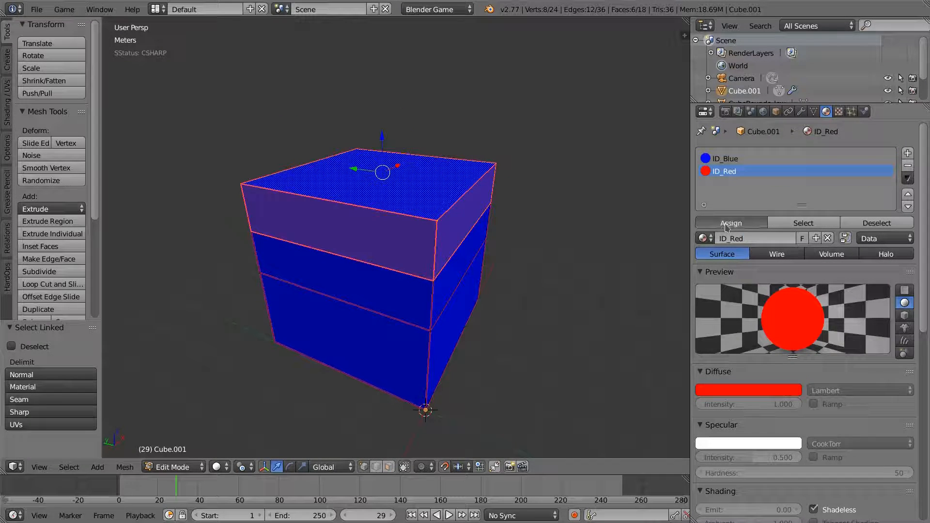
left_click(731, 223)
key("Tab")
middle_click_drag(499, 283, 478, 339)
key("a")
key("a")
middle_click_drag(443, 308, 476, 330)
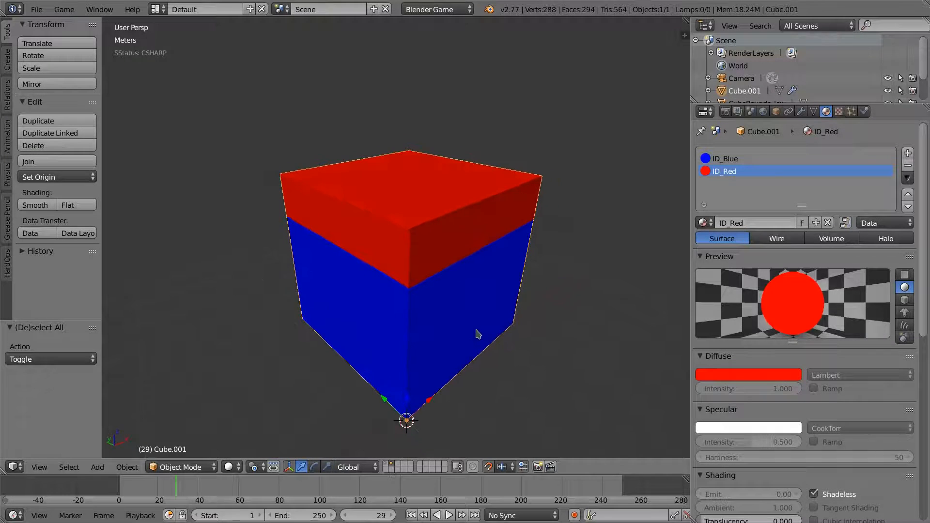
- Enter Vertex Paint with face masking and select only the cube's lower section faces
left_click(180, 468)
left_click(175, 411)
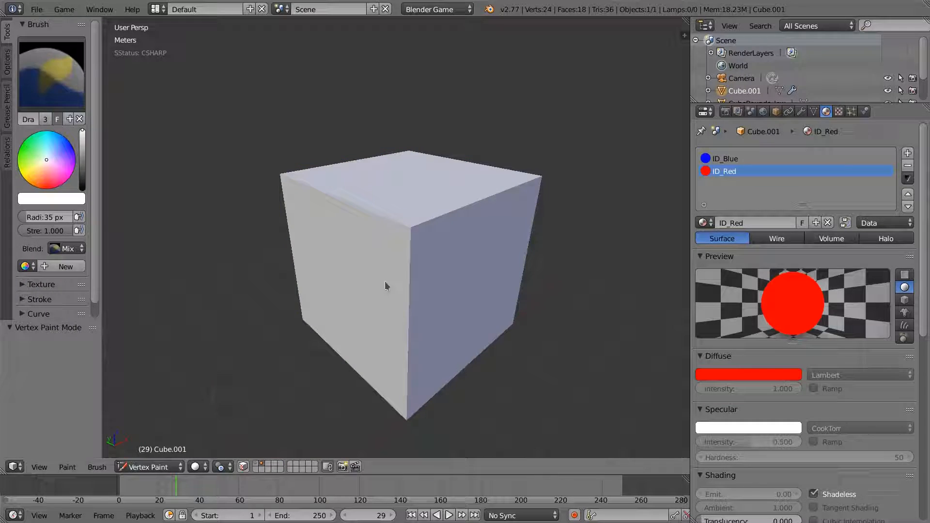
middle_click_drag(341, 288, 335, 284)
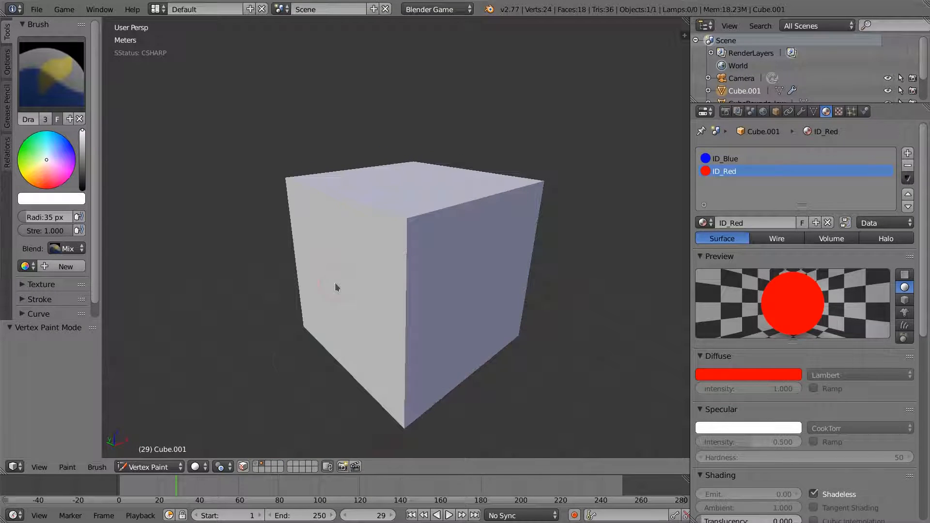
left_click(244, 467)
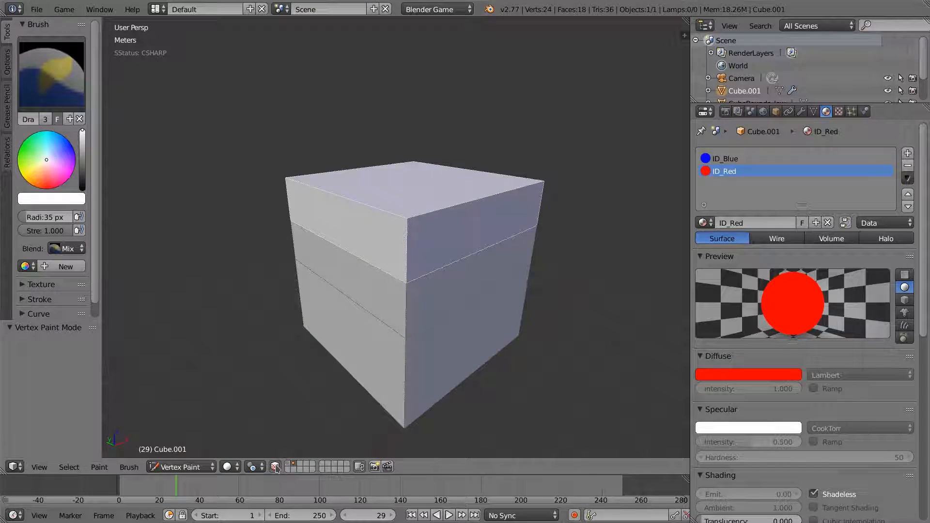
key("Tab")
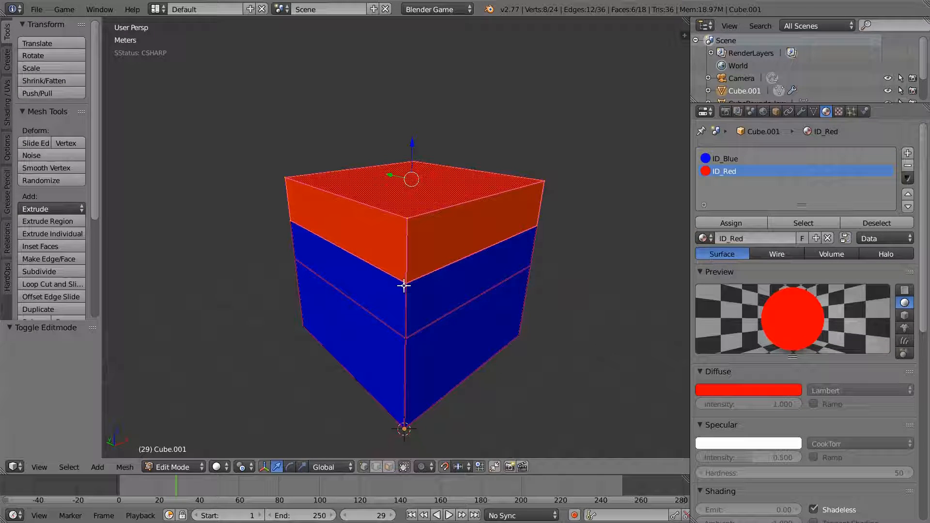
key("a")
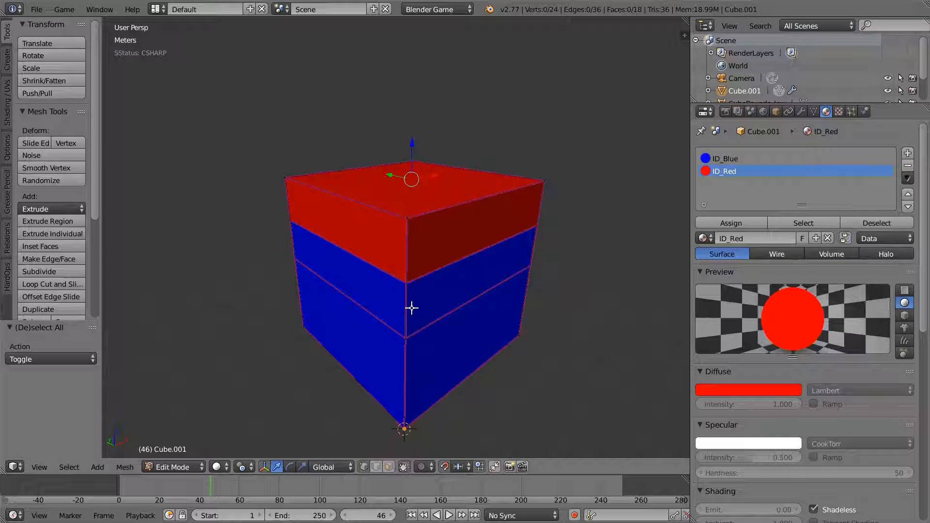
key("l")
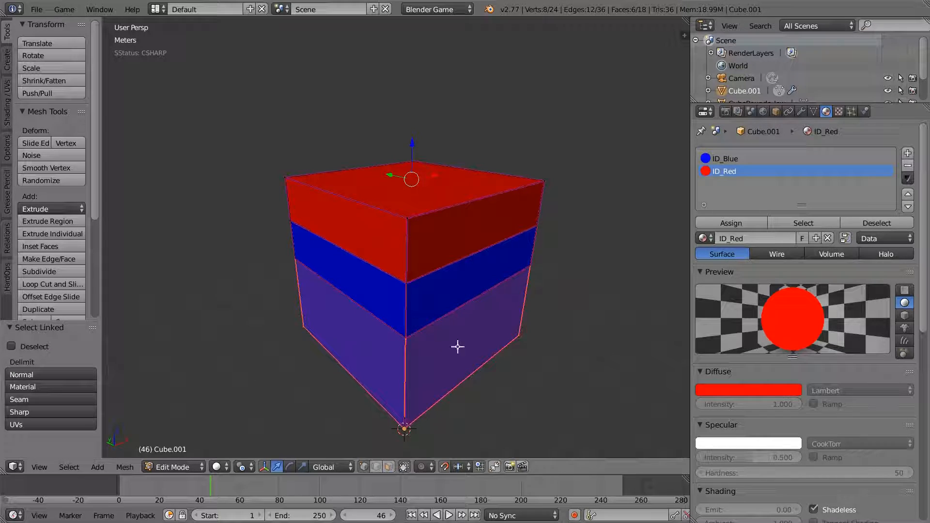
mouse_move(452, 354)
middle_mouse_down()
mouse_move(465, 334)
mouse_move(429, 347)
middle_mouse_up()
key("Tab")
key("v")
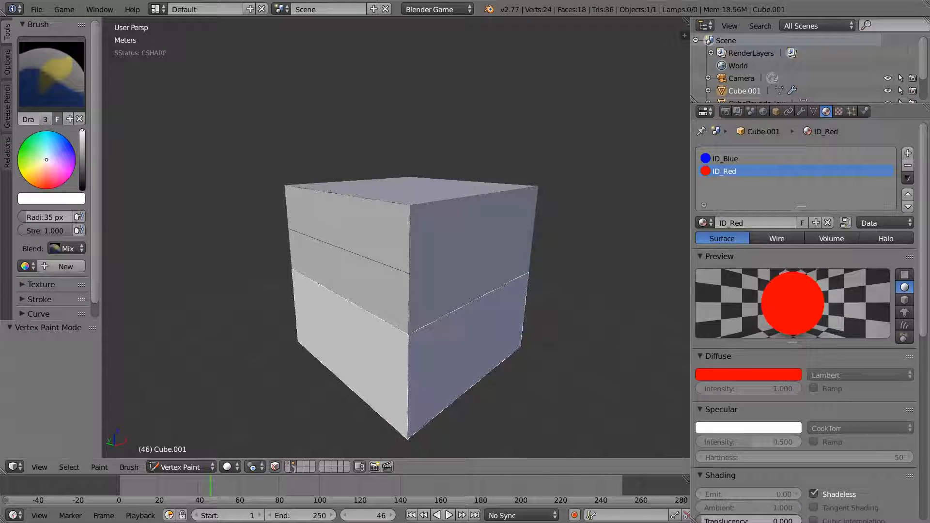
- Pick bright green and fill the selected lower faces with Set Vertex Colors
left_click(44, 161)
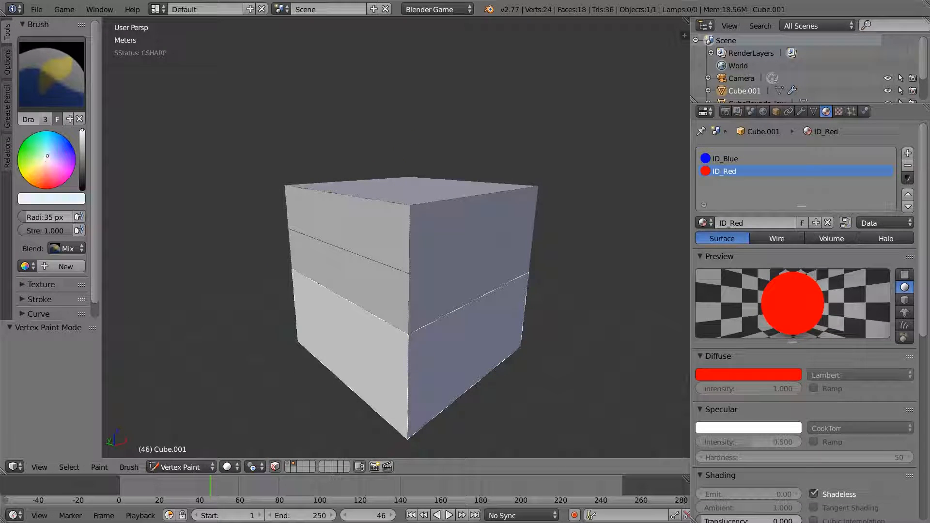
left_click_drag(44, 161, 20, 148)
left_click(54, 195)
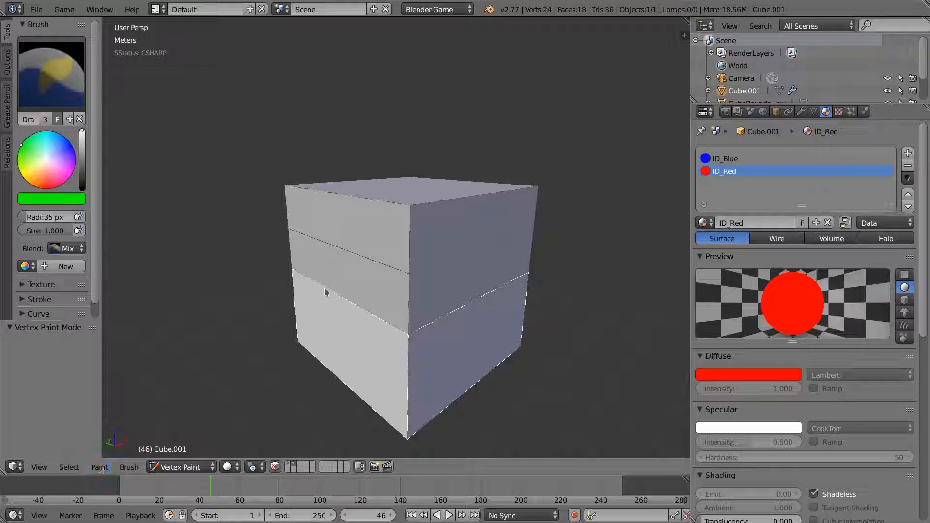
left_click_drag(454, 332, 426, 307)
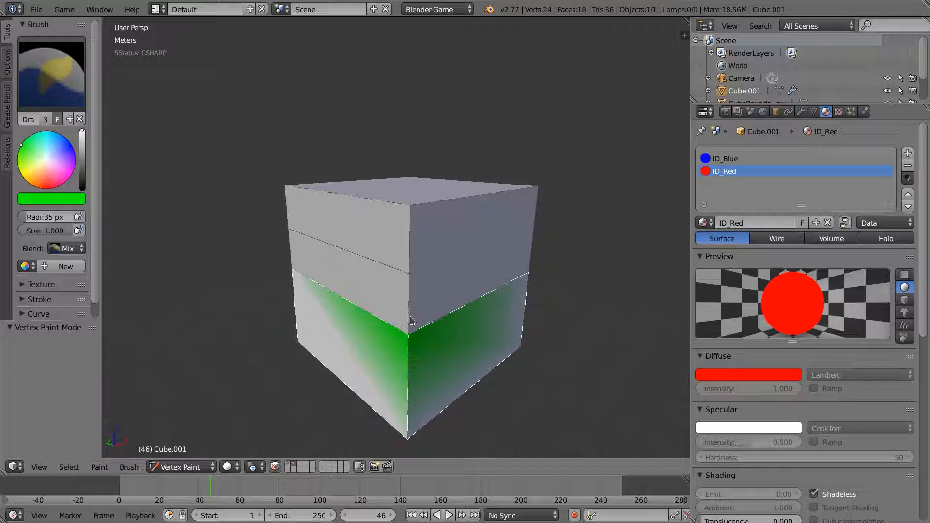
left_click(99, 468)
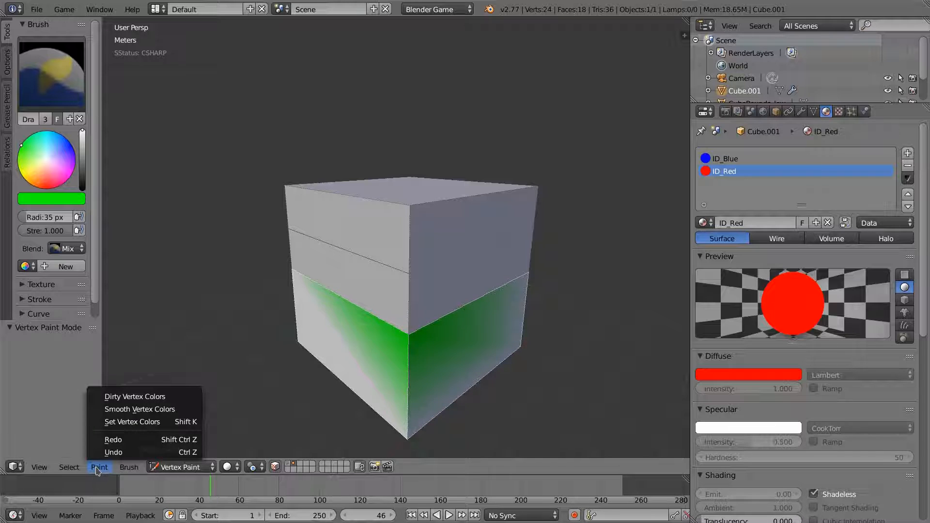
left_click(143, 422)
middle_click_drag(492, 353, 455, 353)
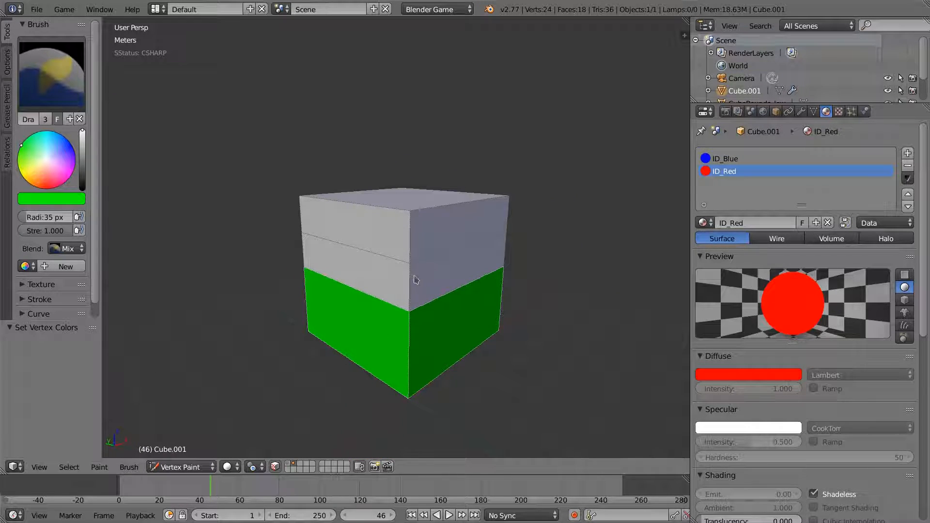
- Turn off the face mask, show the first scene layer, and return to Object Mode
left_click(214, 467)
left_click(279, 465)
left_click(280, 466)
left_click(286, 464)
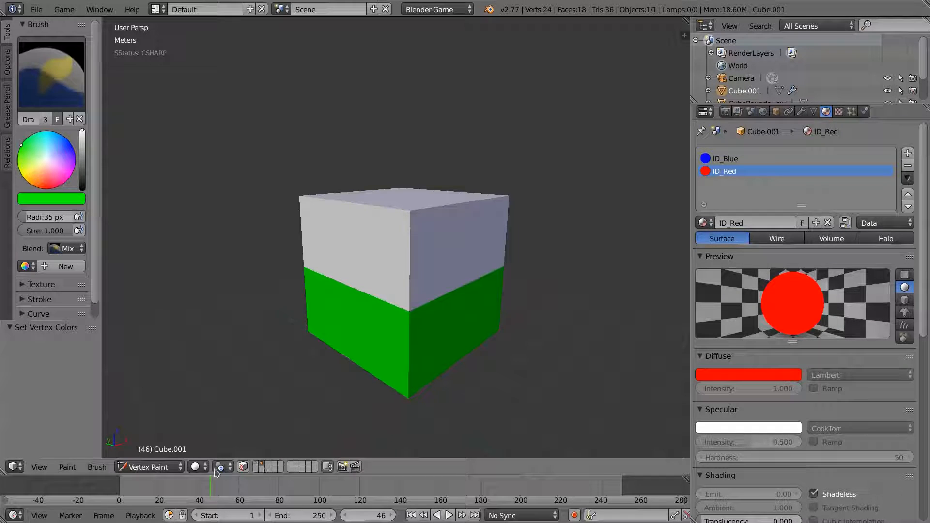
left_click(180, 467)
left_click(165, 449)
middle_click_drag(445, 294, 440, 326)
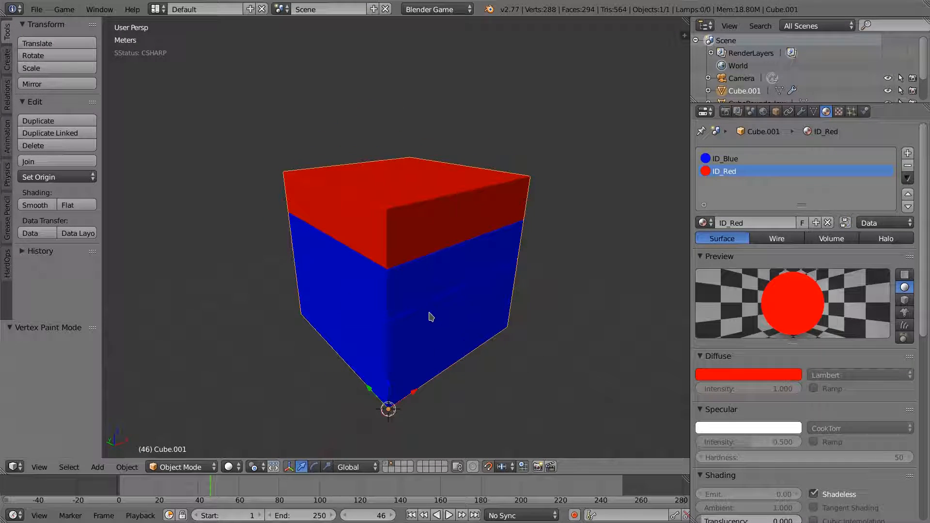
- Show the cube's Object Data properties with its Col vertex colour layer
middle_click_drag(409, 216, 456, 266)
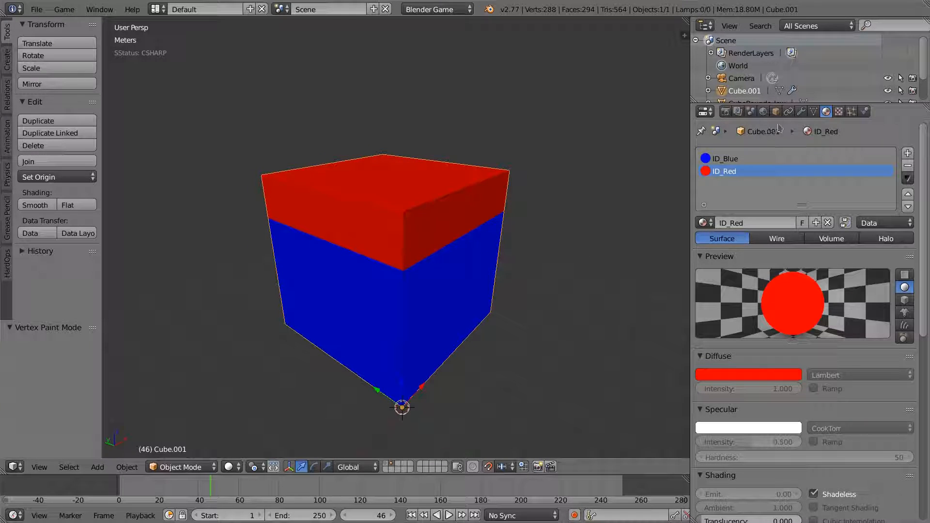
left_click(814, 111)
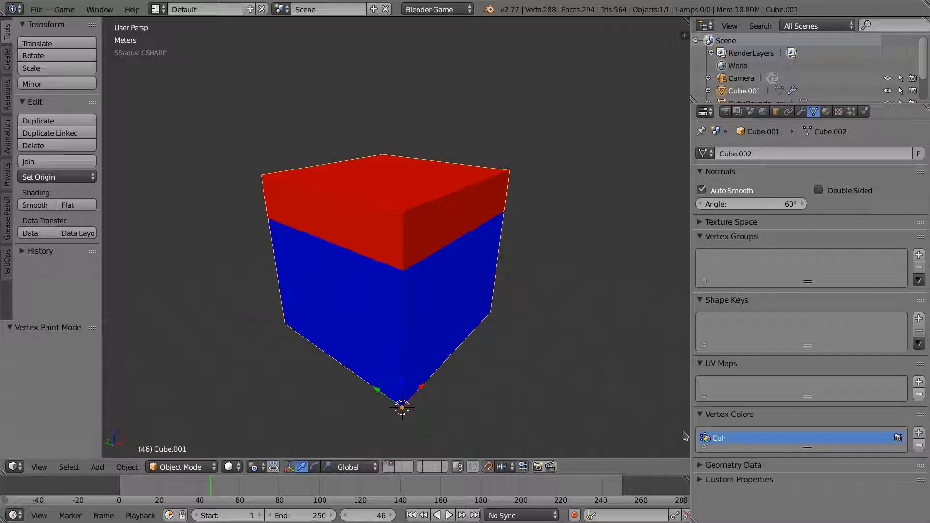
middle_click_drag(442, 310, 428, 285)
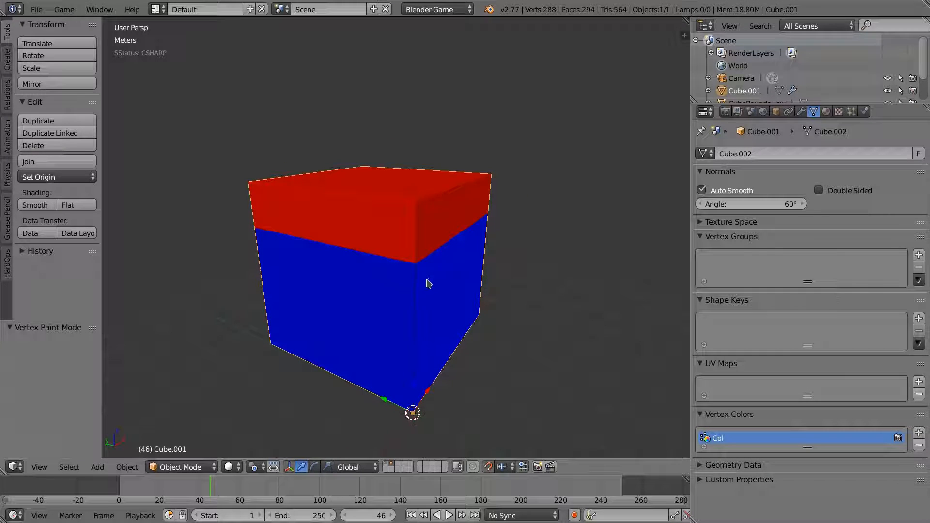
middle_click_drag(447, 322, 365, 378)
- Reset the animation to frame 0 and bring up the File > Export formats
left_click_drag(220, 483, 118, 483)
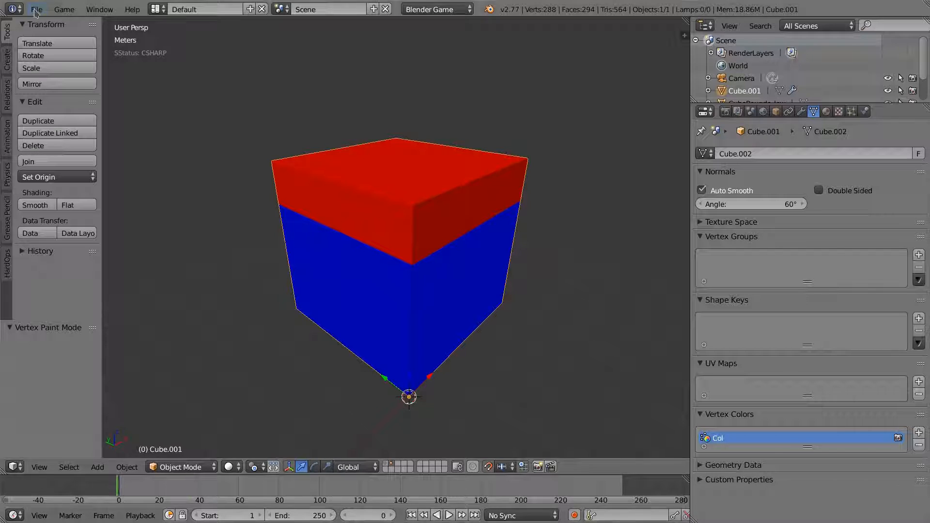
left_click(37, 9)
mouse_move(79, 252)
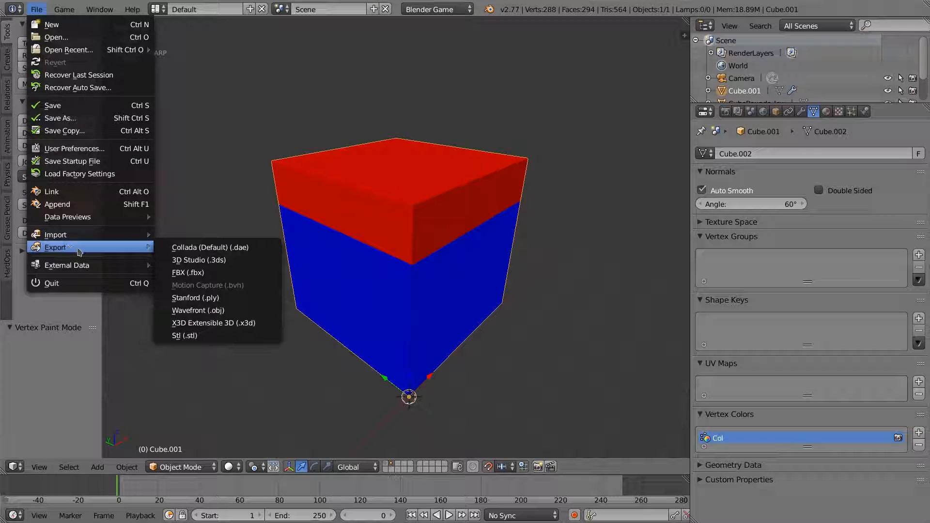
- Start an FBX export limited to selected objects with Apply Transform enabled
left_click(210, 274)
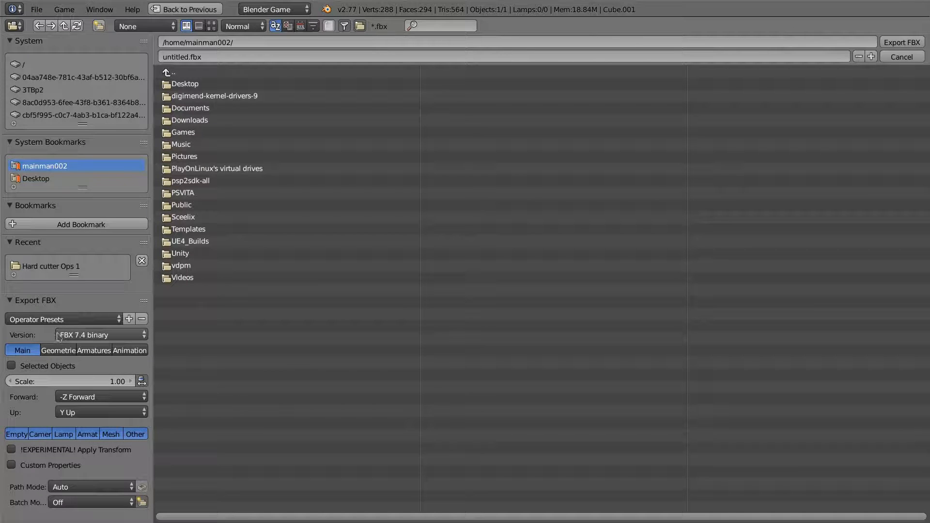
left_click(45, 319)
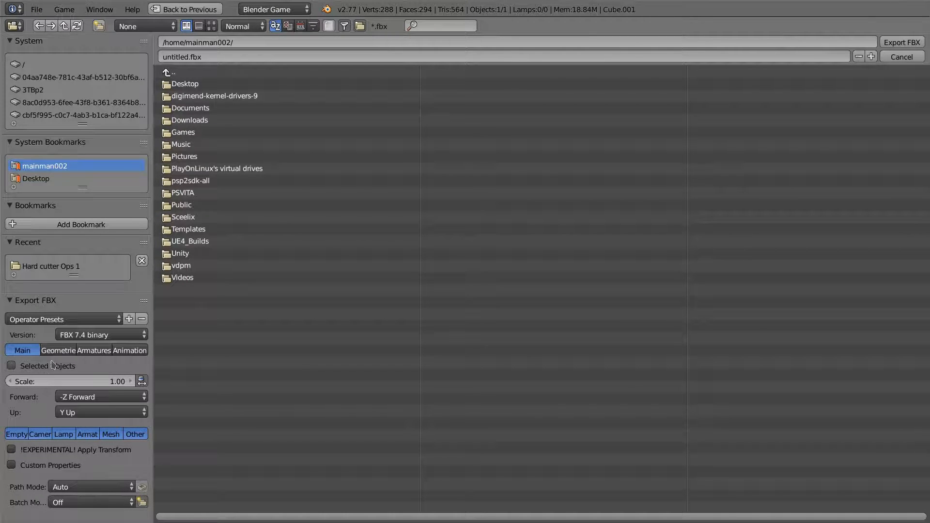
left_click(13, 367)
left_click(76, 401)
left_click(33, 451)
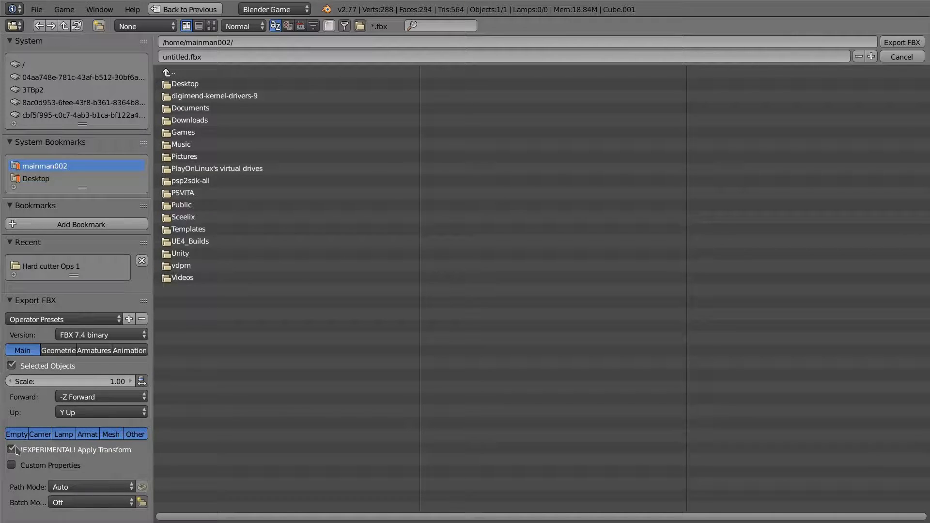
left_click(72, 336)
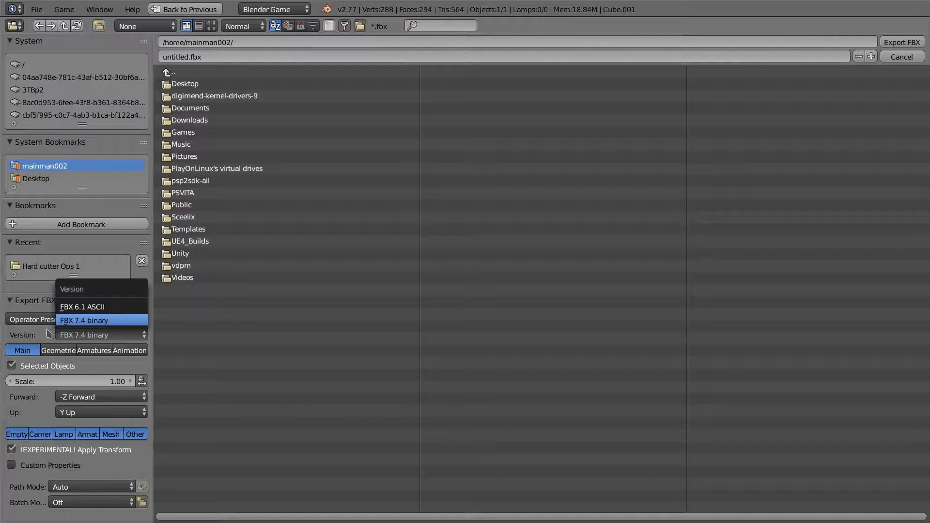
- Exclude cameras, lamps and armatures, and set geometry smoothing to Edge
left_click(46, 434, "shift")
left_click(63, 434, "shift")
left_click(87, 435, "shift")
left_click(79, 436, "shift")
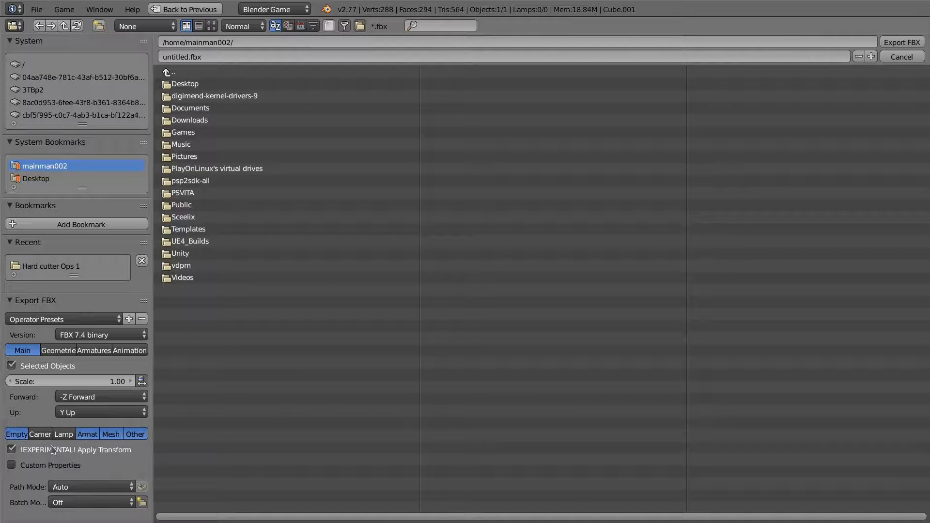
left_click(89, 437, "shift")
left_click(61, 351)
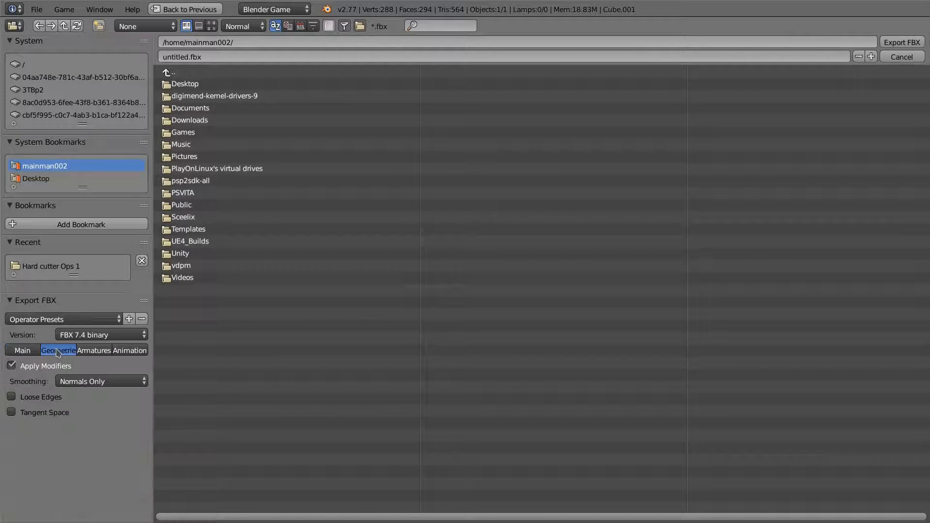
left_click(91, 384)
left_click(70, 340)
- Review the armature and animation options and keep Y Up as the up axis
left_click(101, 353)
left_click(125, 353)
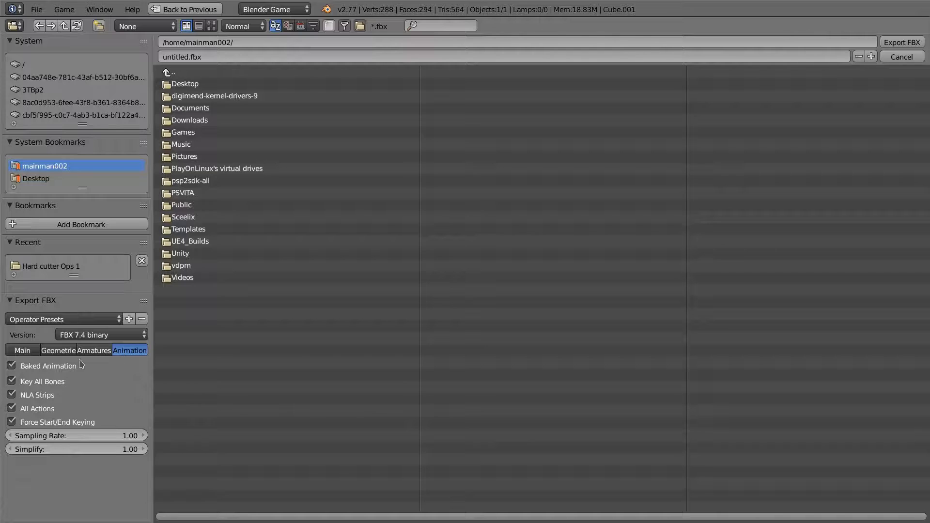
left_click(23, 350)
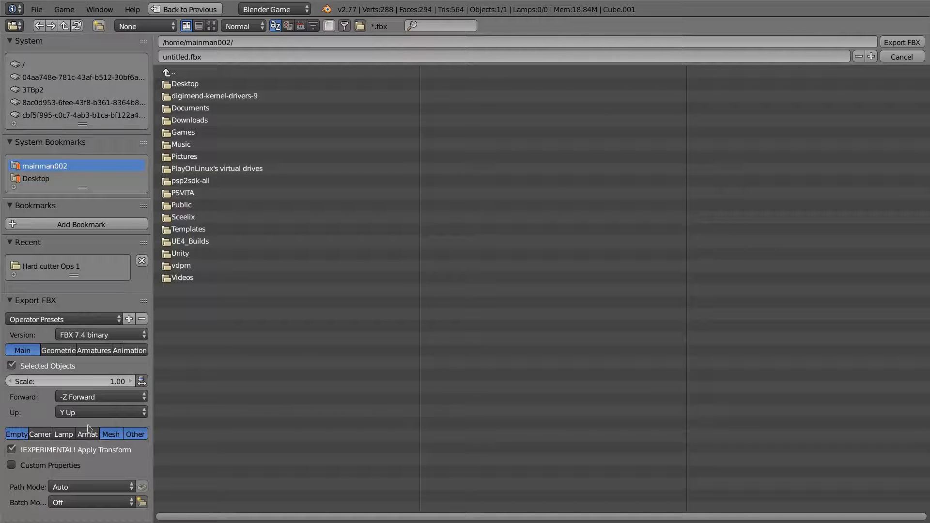
left_click(77, 412)
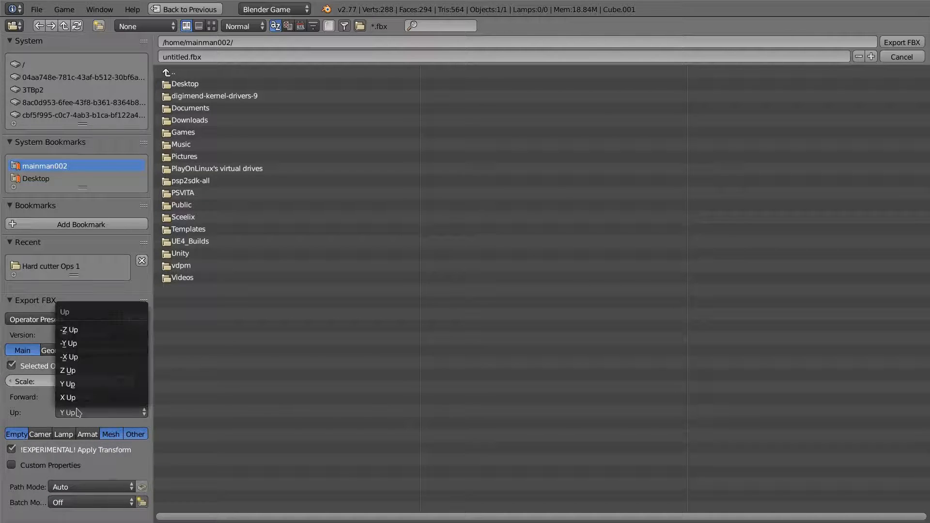
left_click(58, 415)
left_click(93, 396)
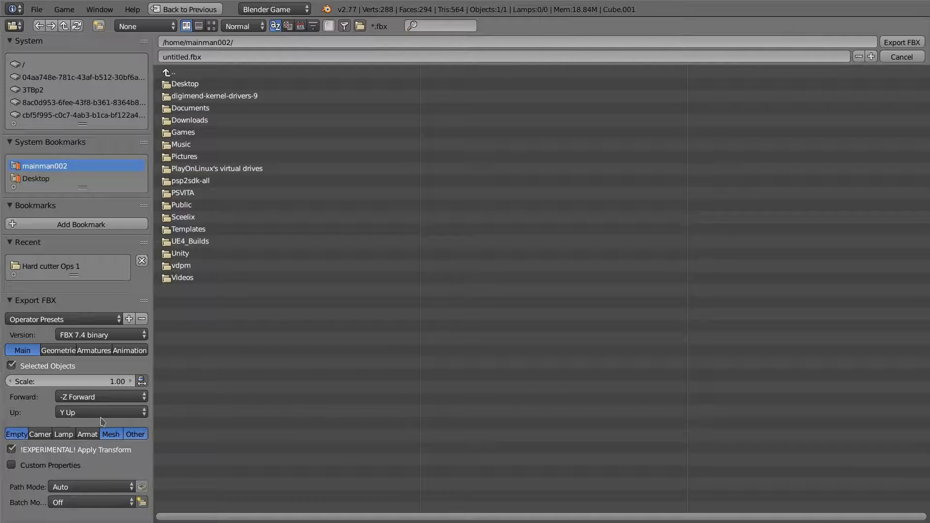
- Save these FBX settings as preset UE4 and load the Ue4 preset
left_click(129, 320)
left_click(137, 338)
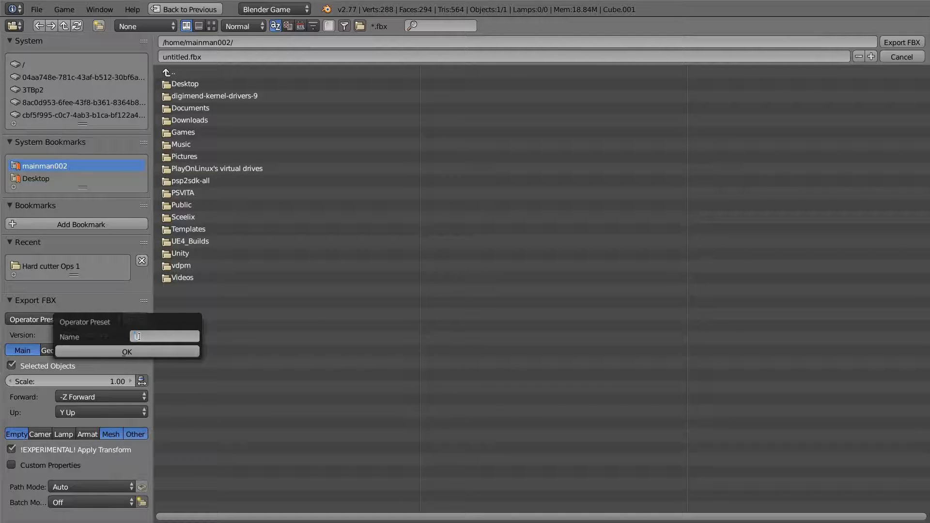
type("UE4")
left_click(140, 351)
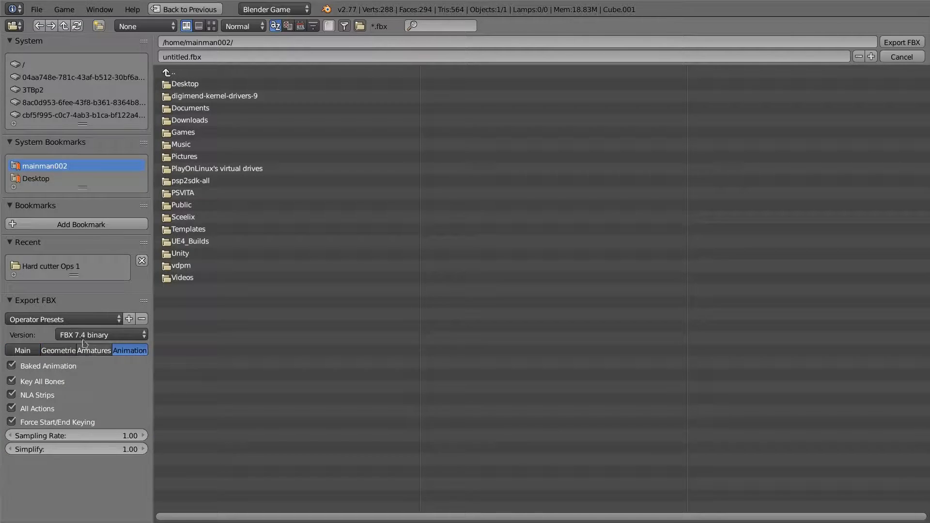
left_click(24, 350)
left_click(30, 320)
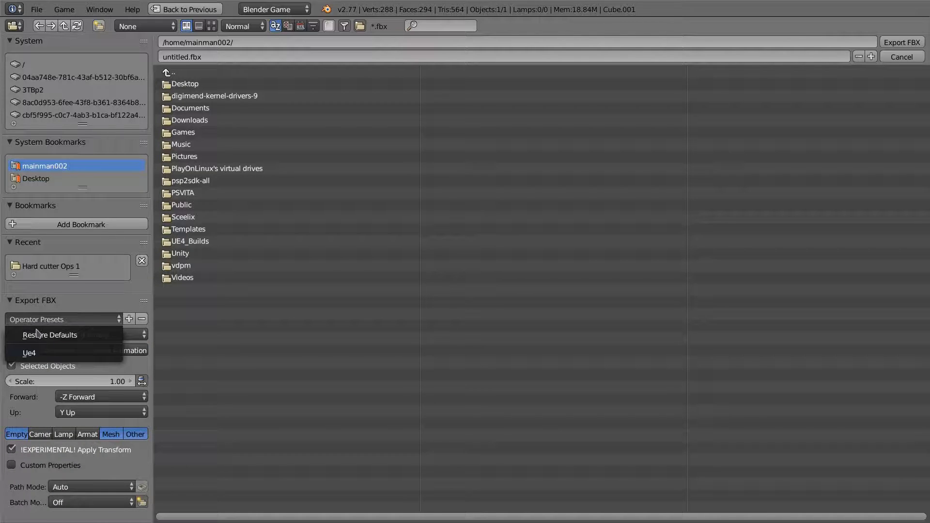
left_click(39, 355)
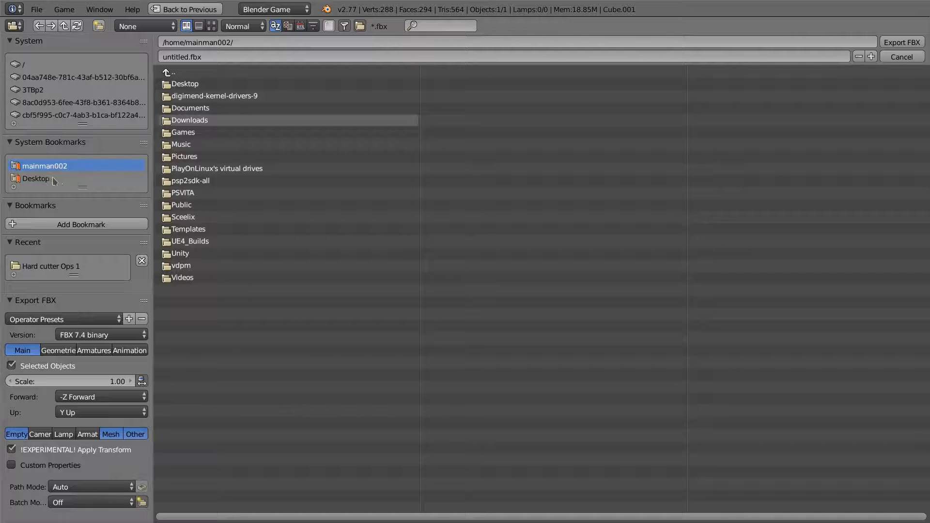
- Create a Cube1 folder on the Desktop with a Textures folder inside it
left_click(56, 180)
left_click(98, 25)
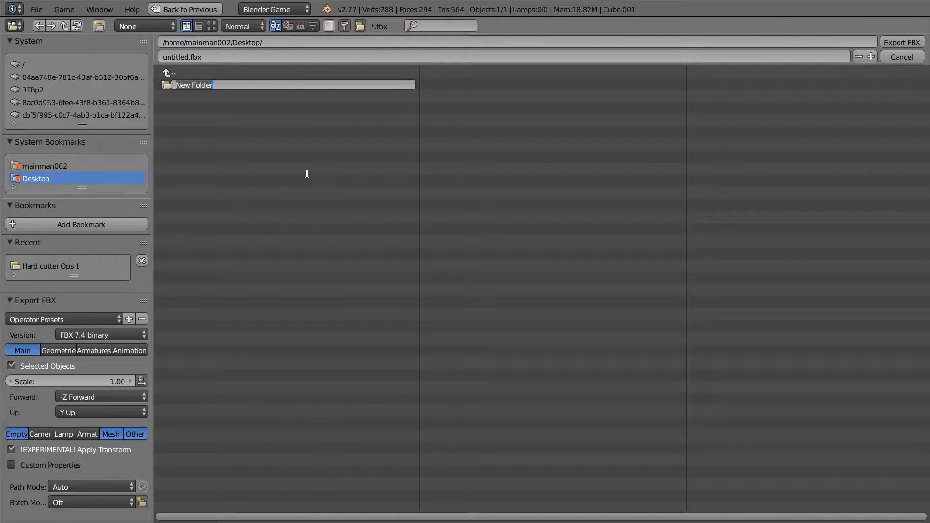
key("BackSpace")
key("Return")
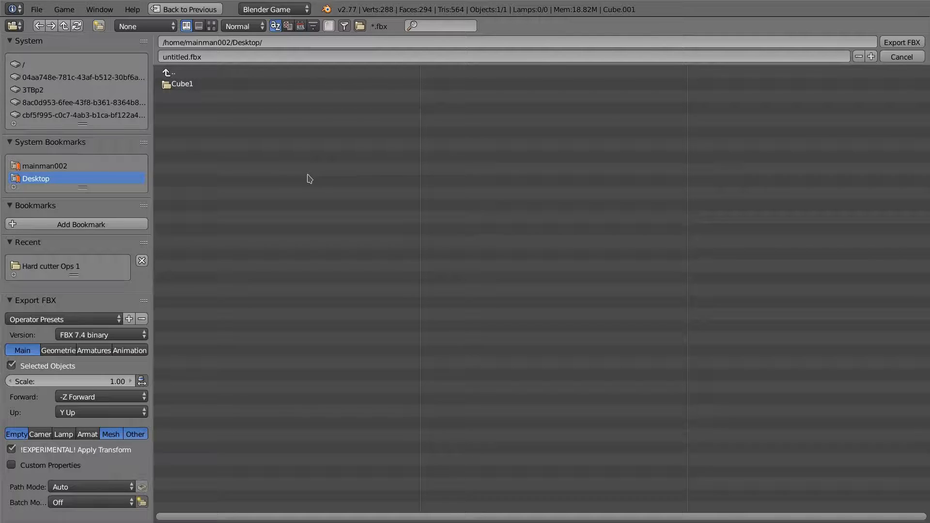
left_click(182, 84)
left_click(97, 28)
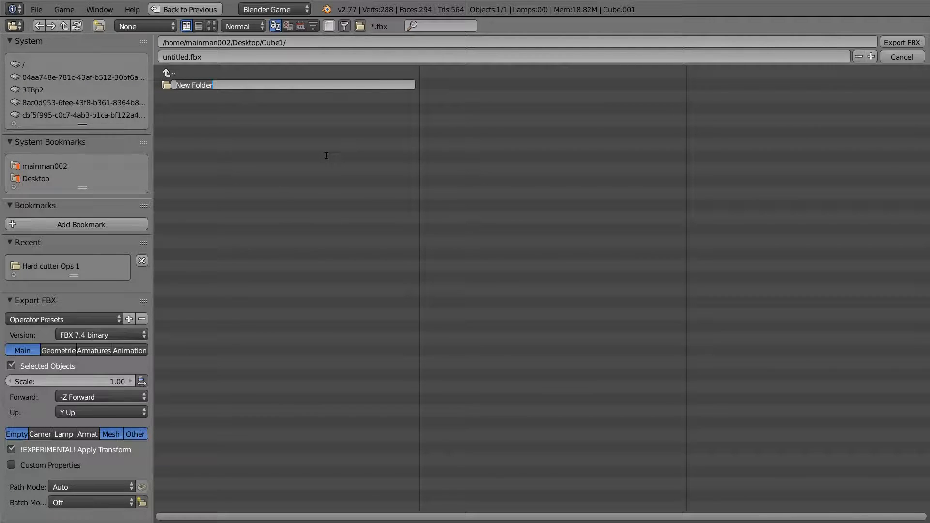
type("Textures")
key("Return")
- Name the file Cube1_high.fbx and export it into Cube1
left_click(175, 57)
double_click(175, 57)
type("Cube1_high")
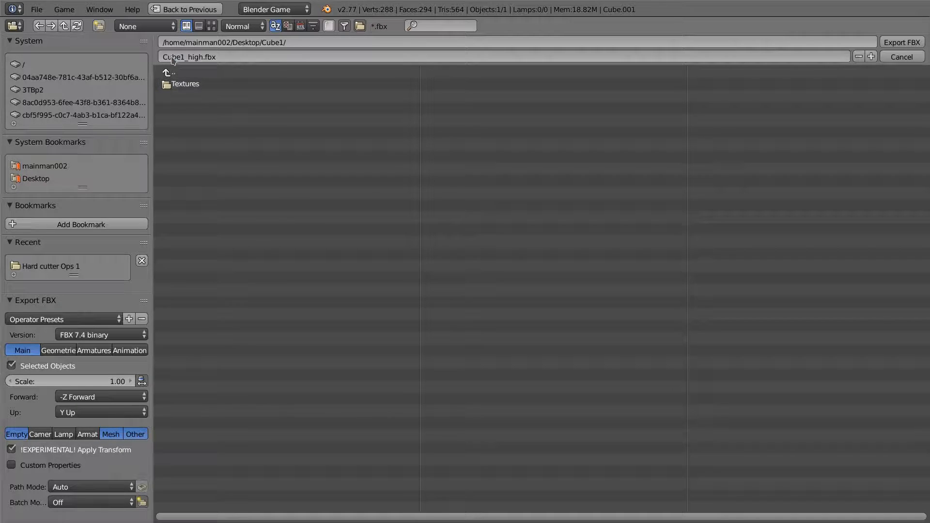
key("Return")
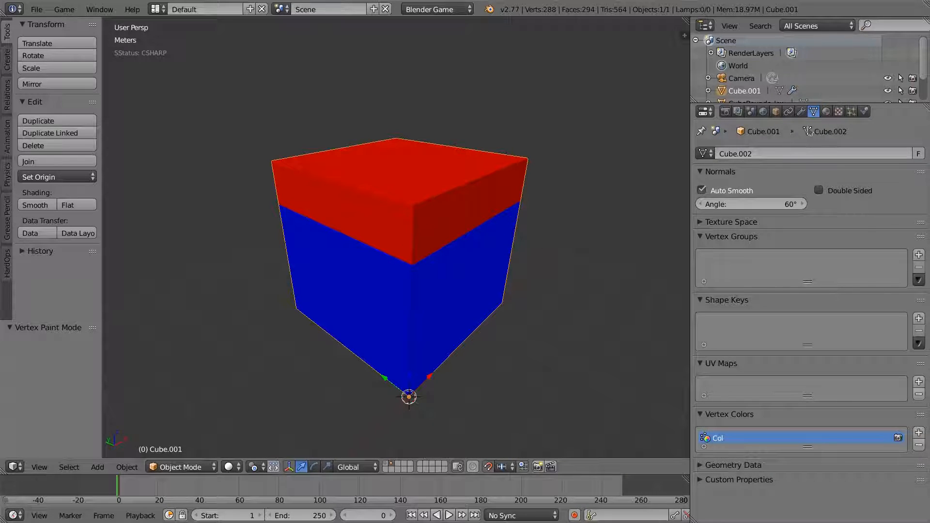
- Copy the CubeBounds_low name from the grey low-poly cube
left_click(776, 111)
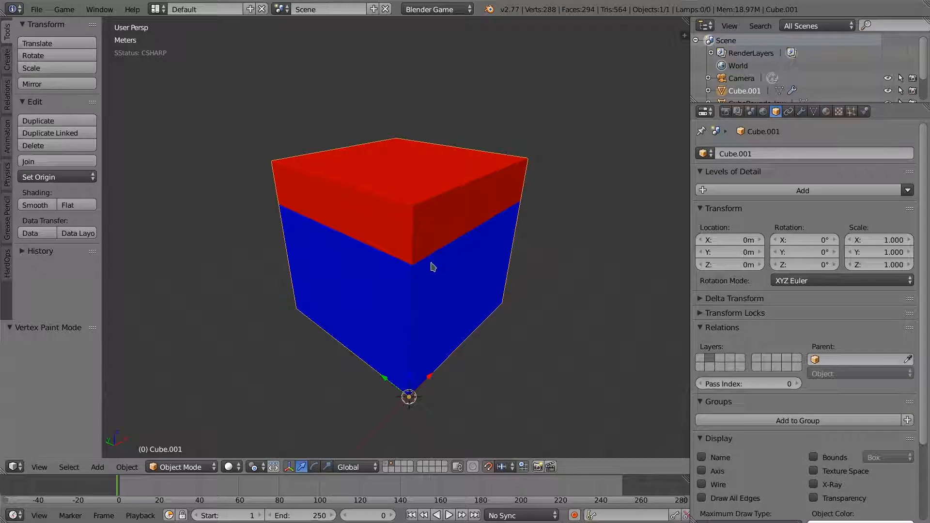
left_click(389, 467)
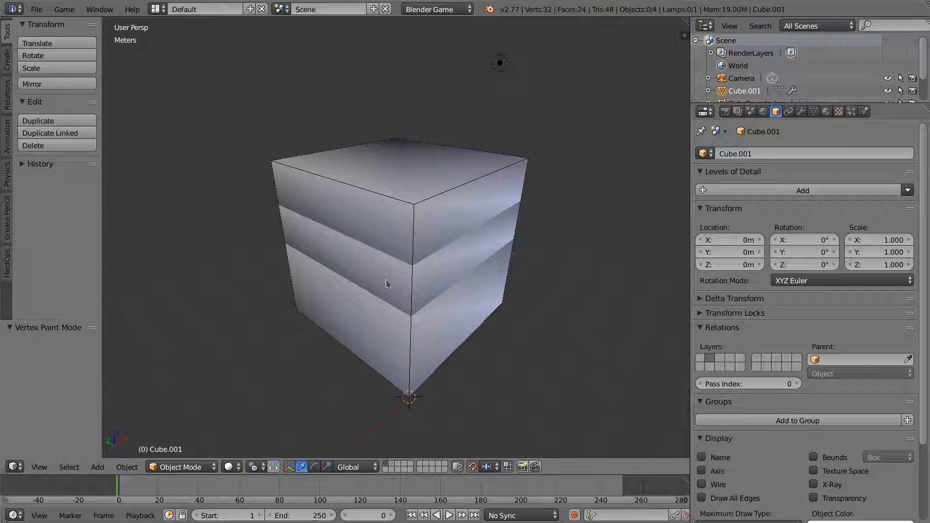
right_click(507, 216)
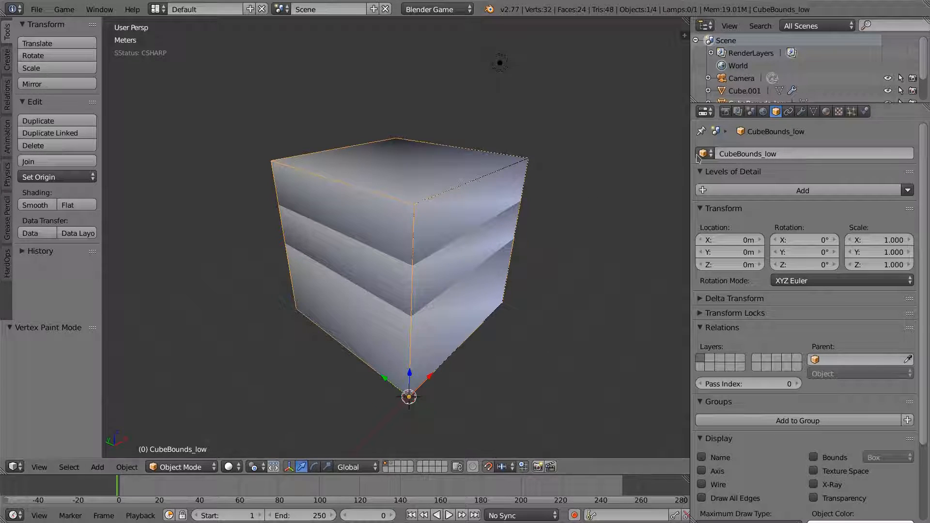
left_click(742, 153)
key("ctrl+c")
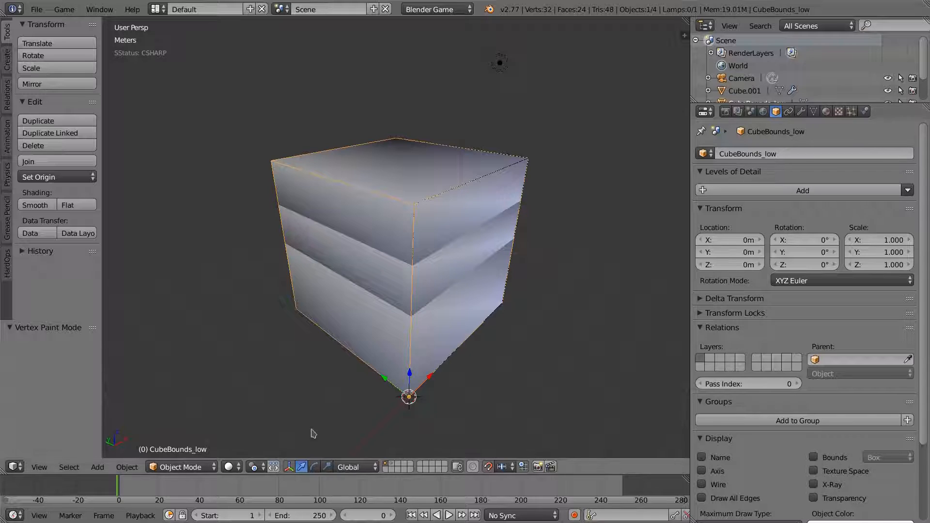
- Rename the red and blue cube object to CubeBounds_high
key("2")
right_click(442, 275)
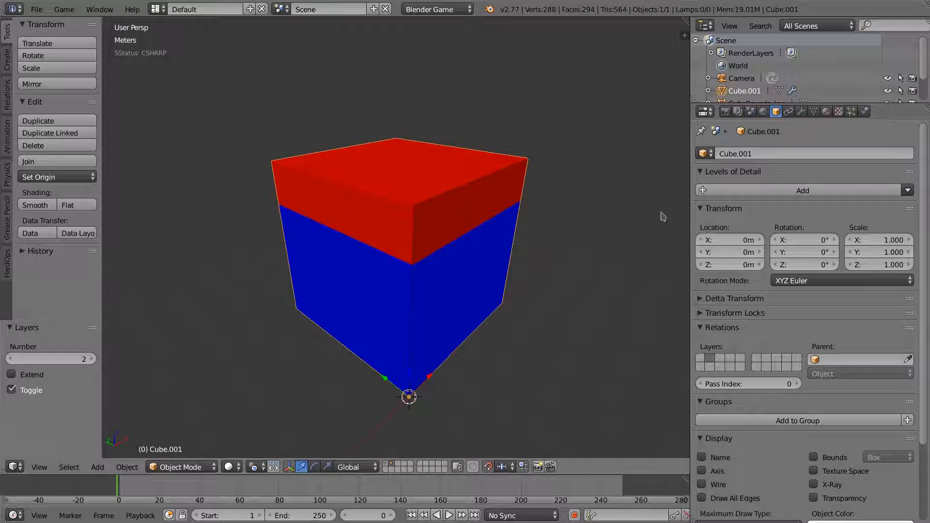
left_click(756, 155)
key("ctrl+v")
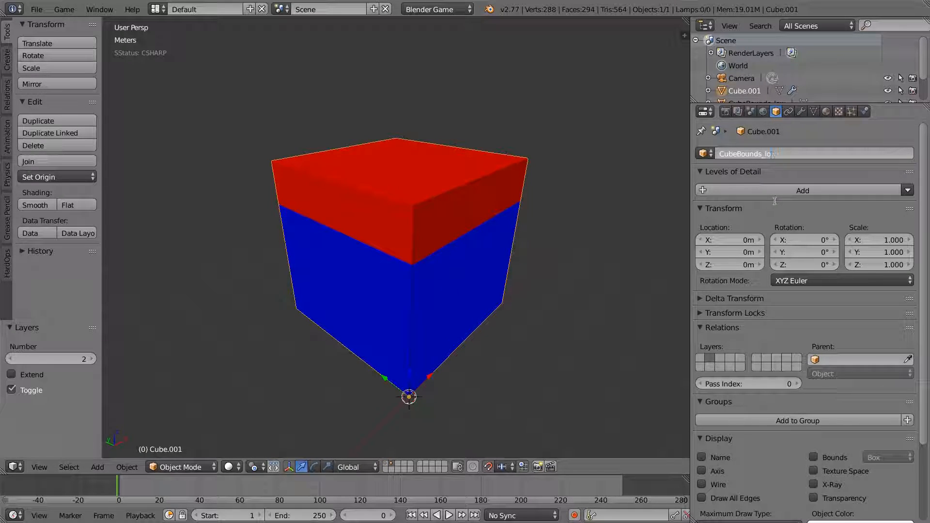
type("high")
key("ctrl+a")
key("ctrl+c")
key("Return")
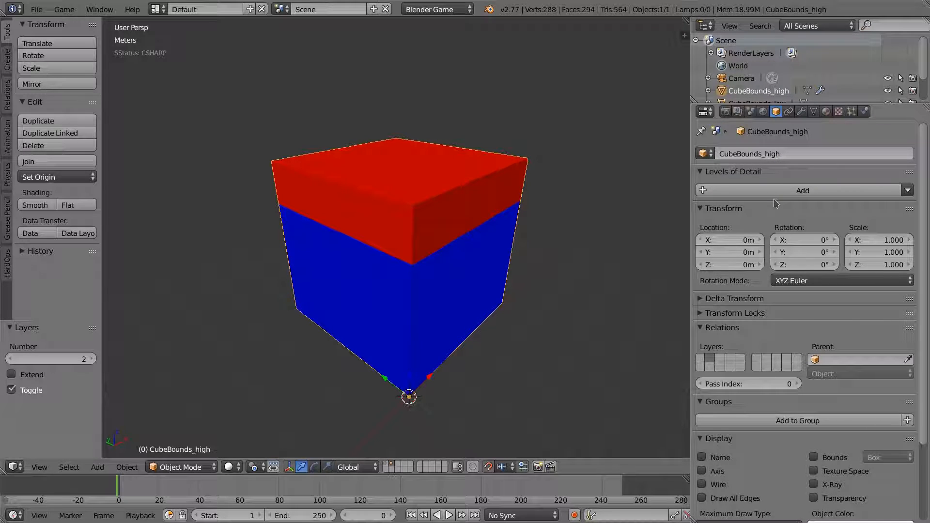
- Give the cube's mesh data the same CubeBounds_high name
left_click(814, 112)
left_click(781, 154)
key("ctrl+v")
key("Return")
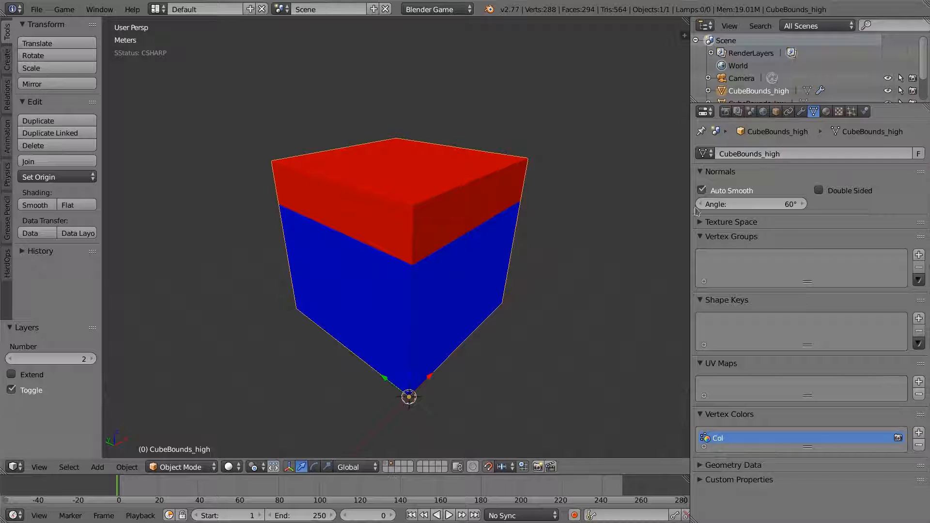
- Re-export the high cube over Cube1_high.fbx
left_click(36, 9)
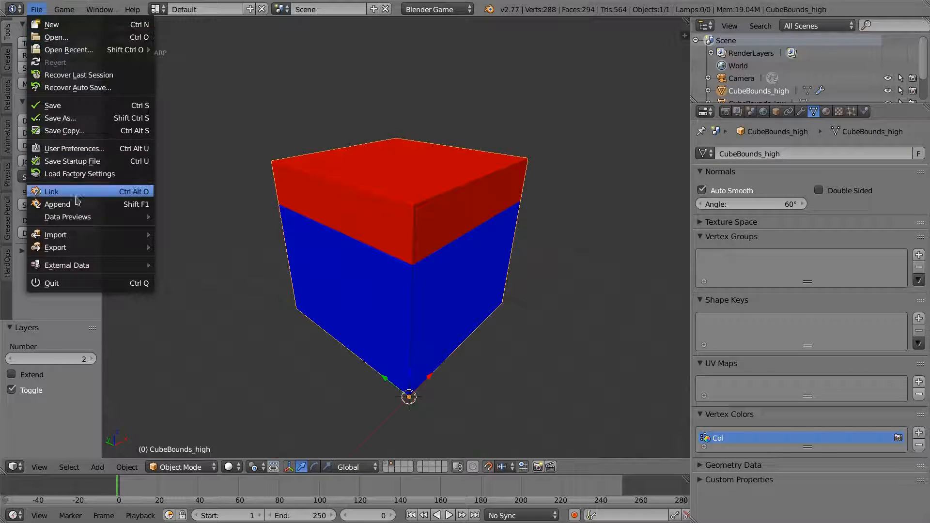
mouse_move(141, 248)
left_click(176, 273)
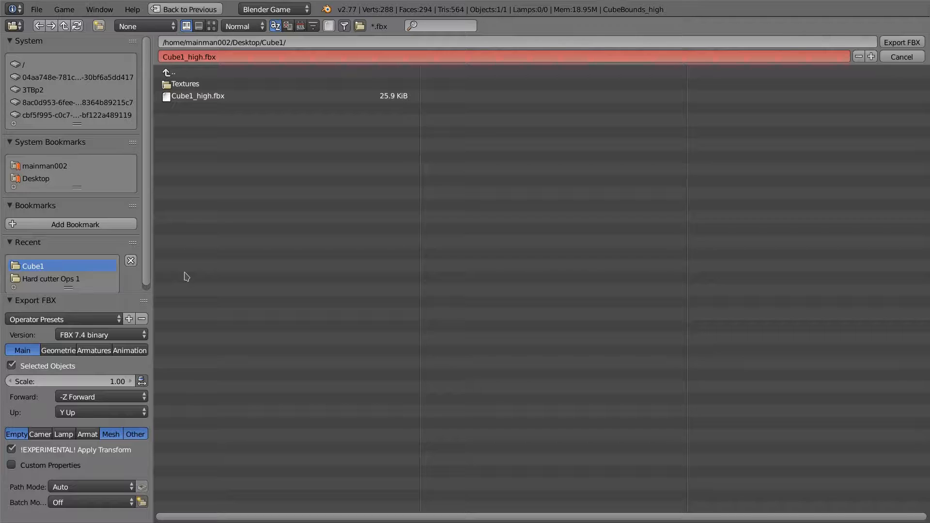
double_click(199, 96)
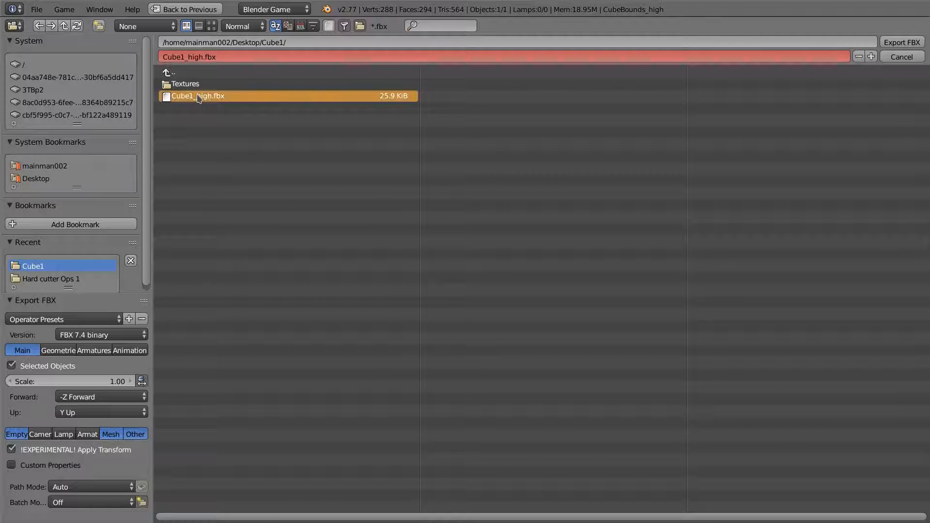
- Select UCX_CubeBounds_01 and CubeBounds_low, with CubeBounds_low active
left_click(386, 464)
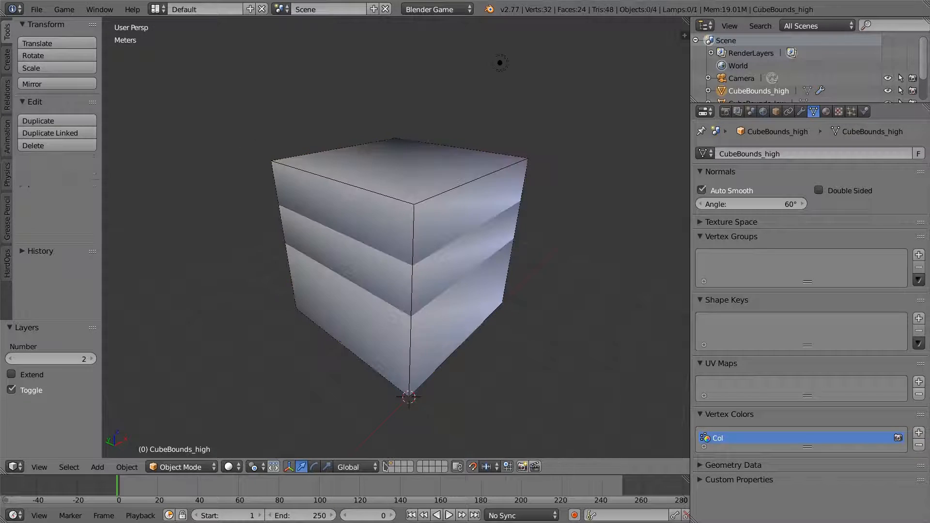
right_click(369, 229)
right_click(425, 208)
right_click(444, 225)
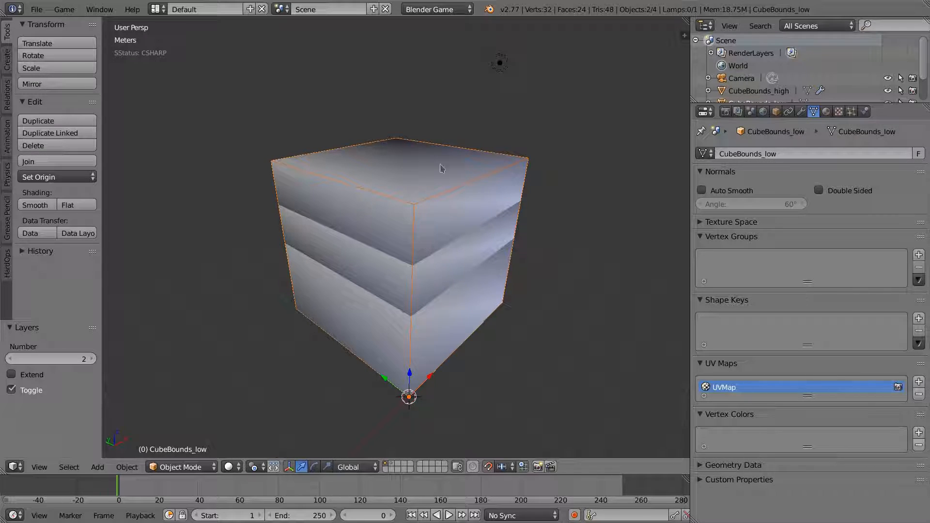
- Export the low-poly selection as Cube1_low.fbx and take Blender out of fullscreen
left_click(37, 9)
mouse_move(145, 248)
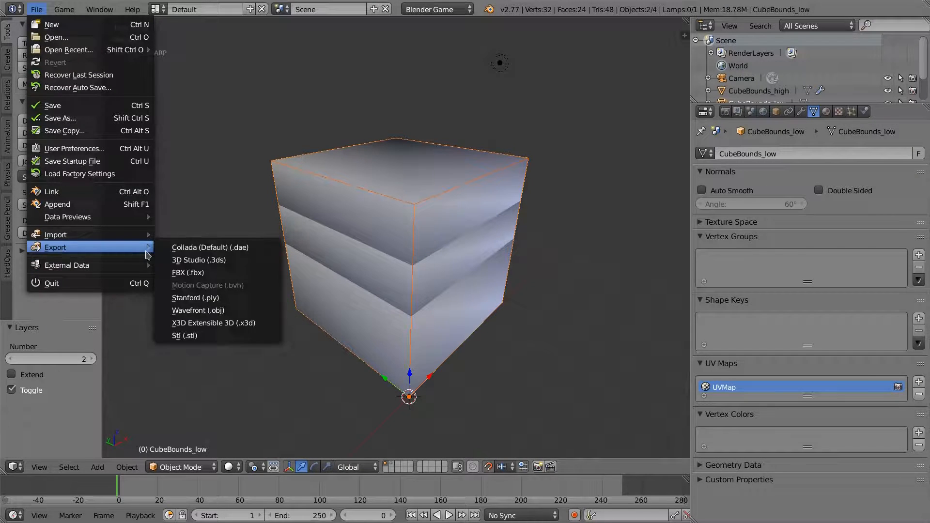
left_click(206, 270)
left_click(201, 96)
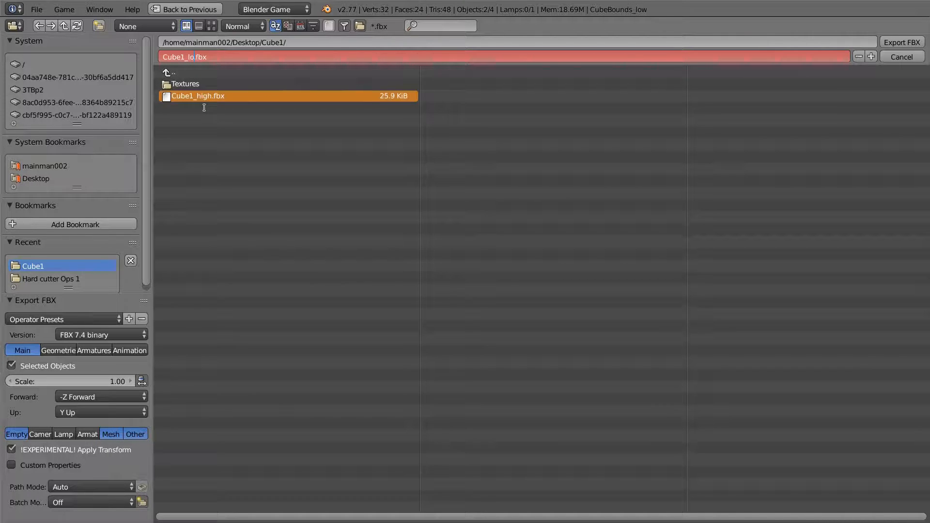
type("w")
key("Return")
left_click(903, 42)
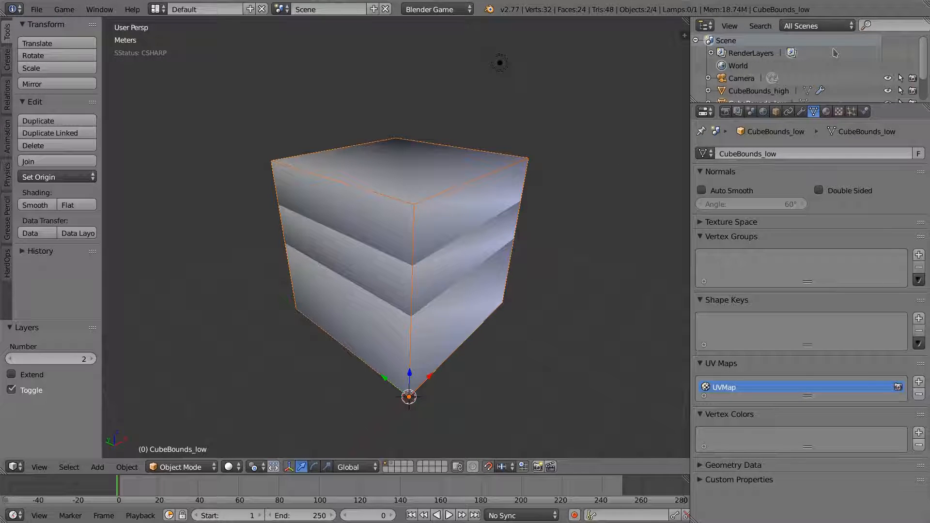
key("alt+F11")
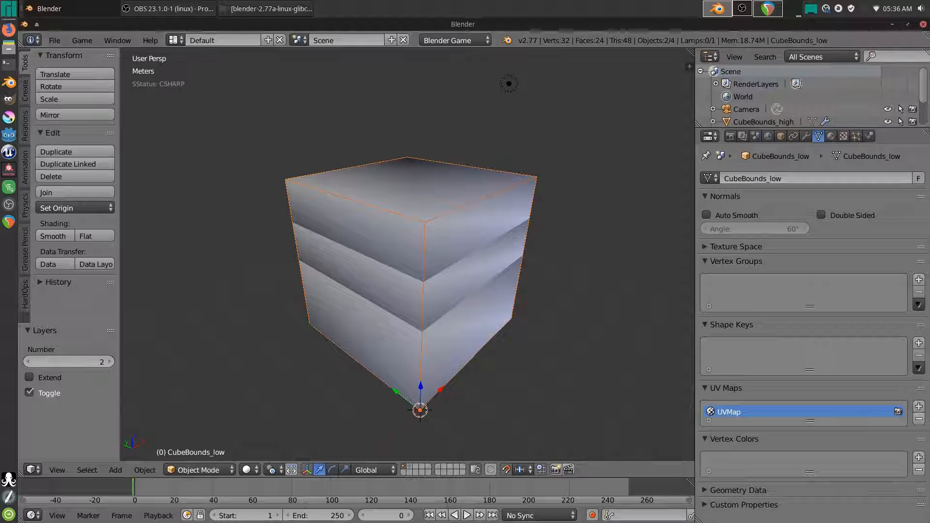
- Start a new Substance Painter project with the Unreal Engine 4 template and OpenGL normal maps
left_click(892, 24)
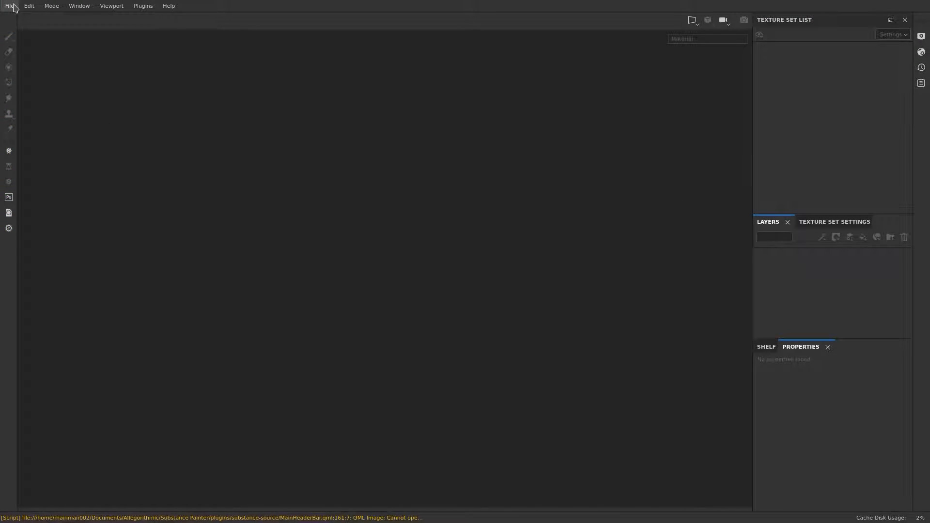
left_click(11, 6)
left_click(23, 18)
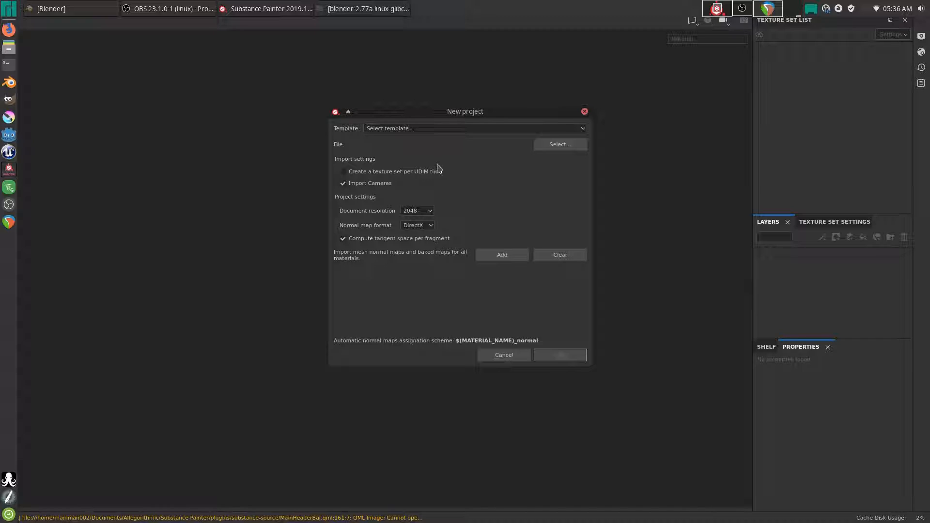
left_click(402, 128)
scroll(420, 174, "down", 2)
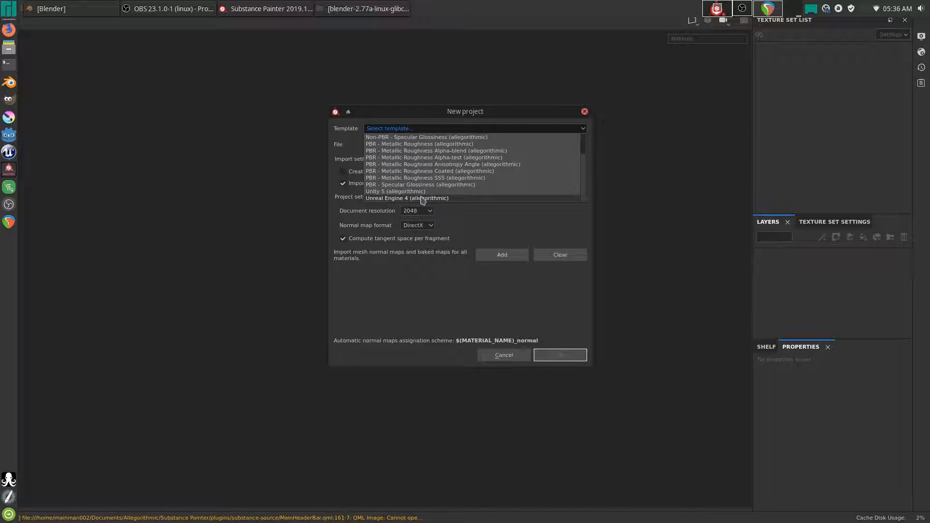
left_click(427, 200)
left_click(424, 225)
left_click(417, 242)
- Use Desktop/Cube1/Cube1_low.fbx as the project mesh, create it, and exit fullscreen
left_click(559, 146)
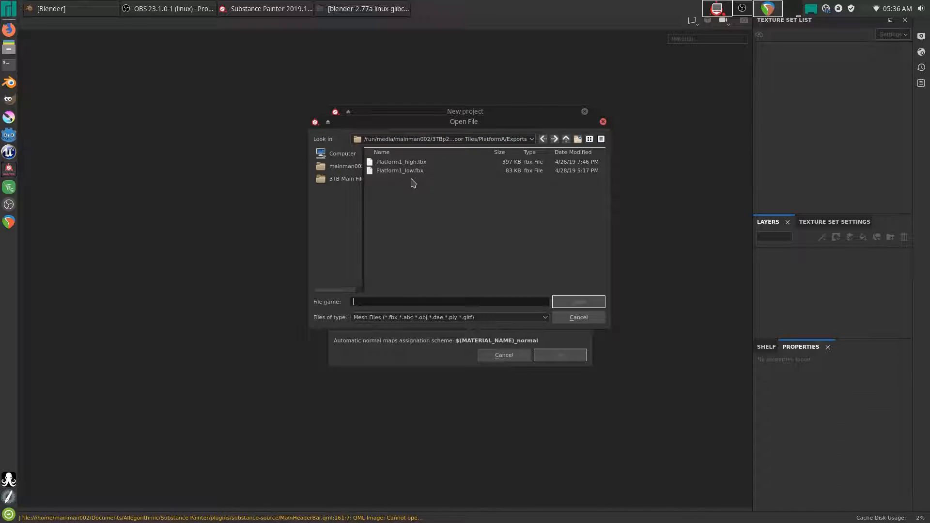
left_click(344, 156)
left_click(343, 168)
left_click(388, 162)
double_click(388, 161)
double_click(389, 162)
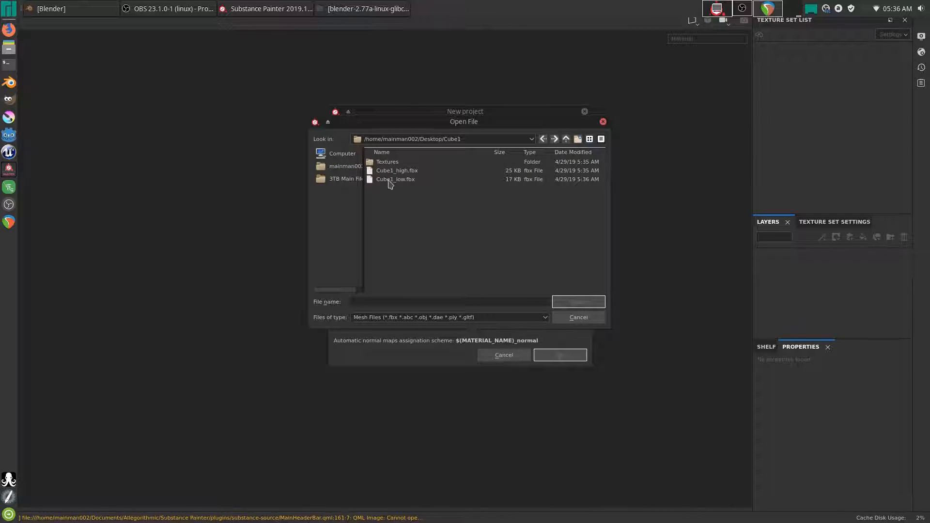
left_click(390, 180)
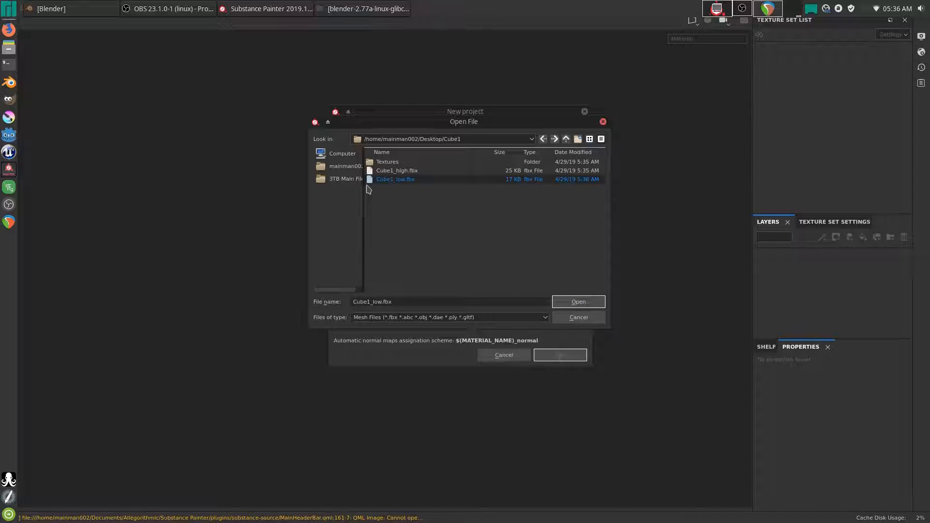
left_click(580, 302)
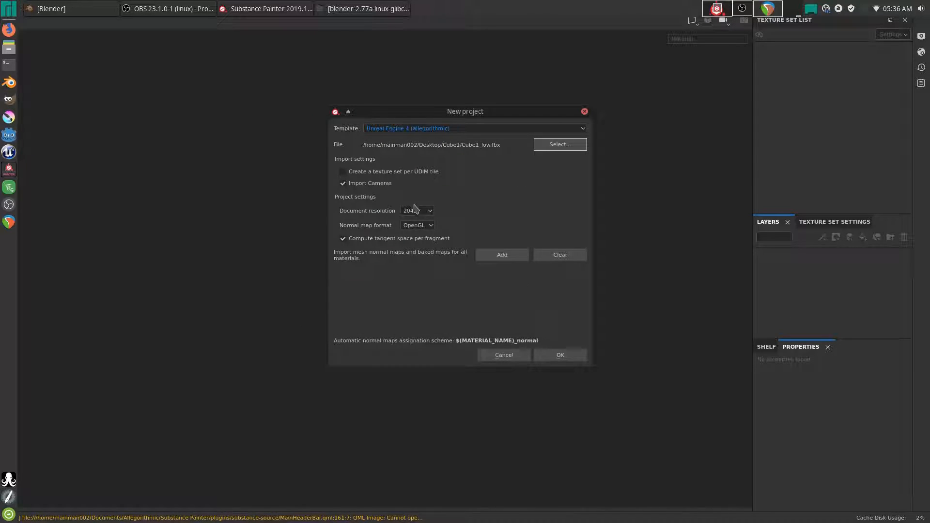
left_click(567, 357)
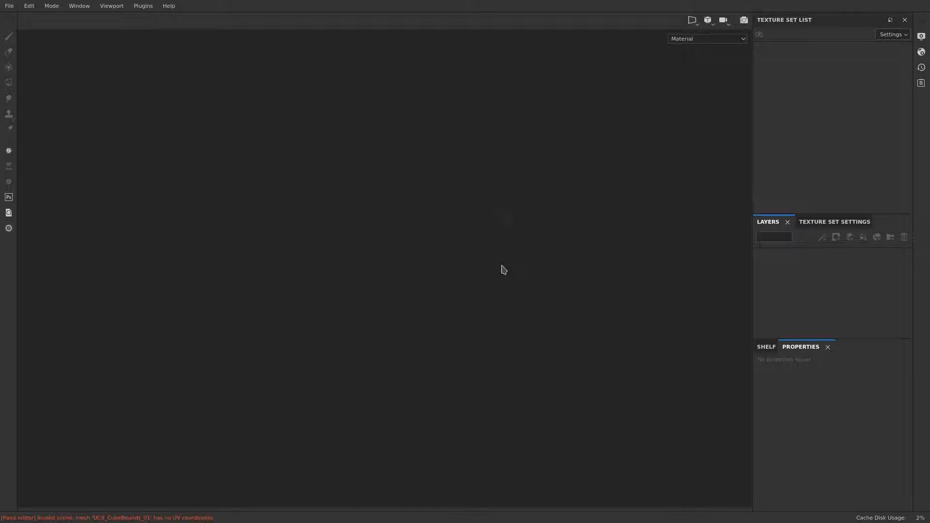
key("alt+F11")
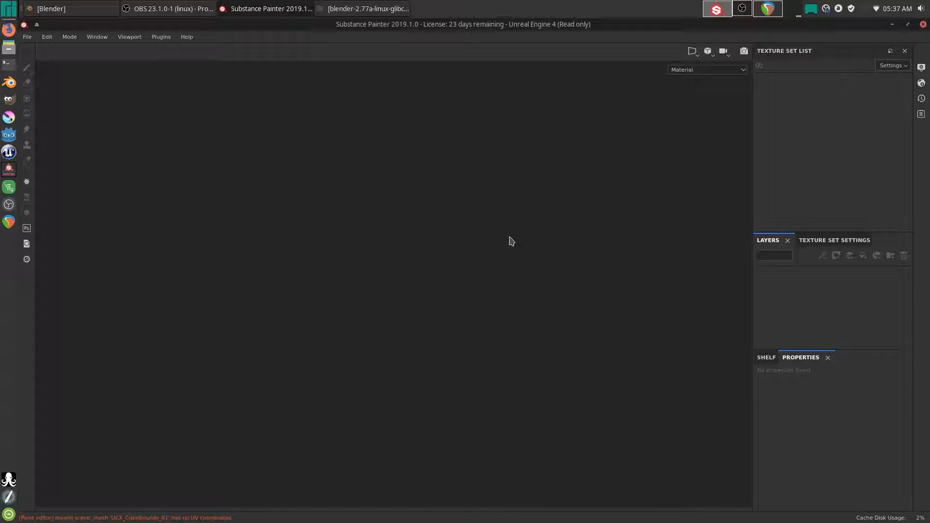
- Duplicate the UCX collision cube and low cube in place and move the copies to layer 3
left_click(62, 10)
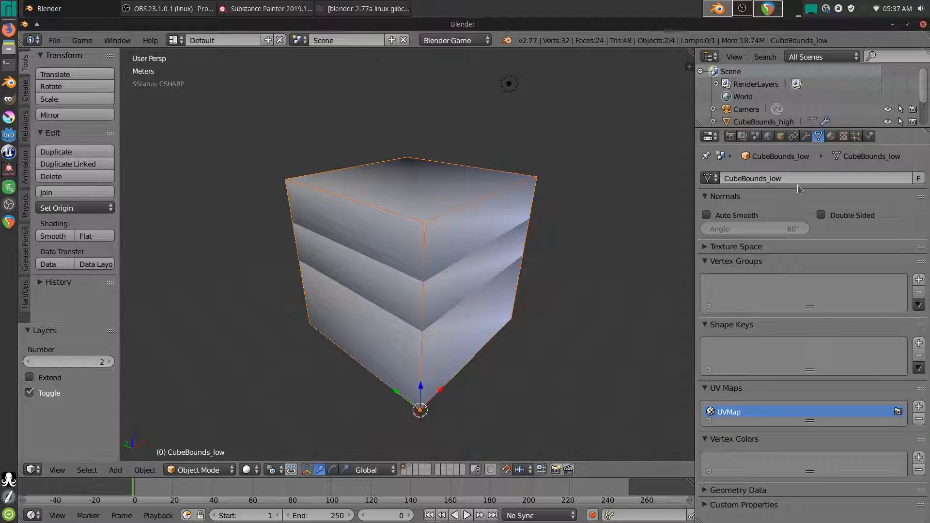
left_click(424, 226)
right_click(427, 238)
right_click(444, 241, "shift")
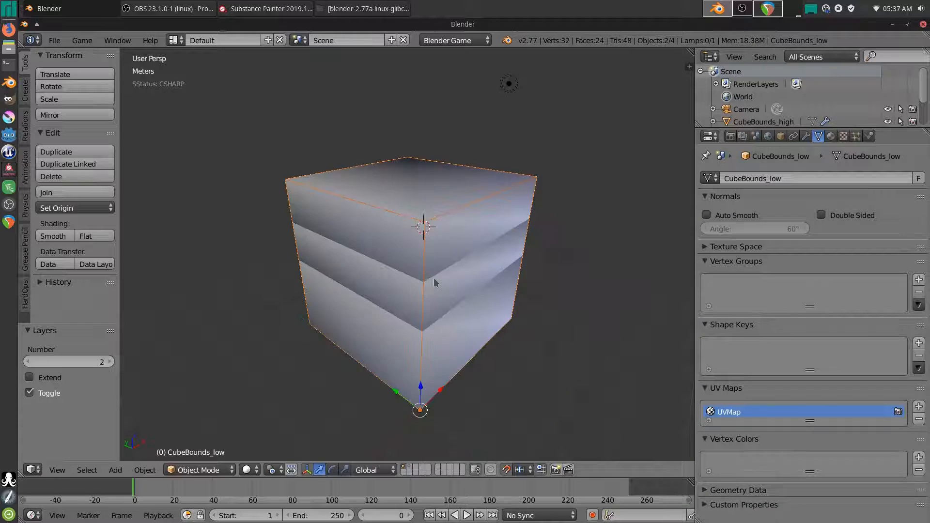
key("shift+d")
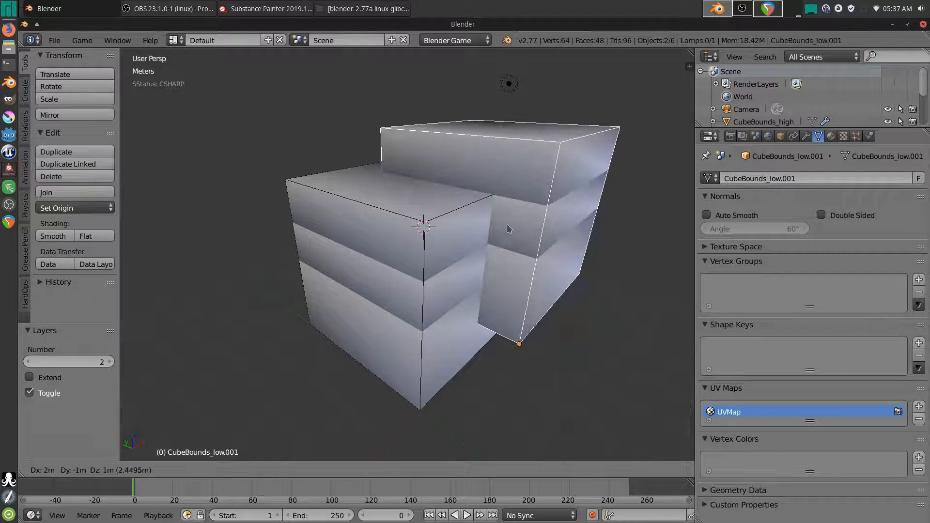
right_click(493, 236)
key("m")
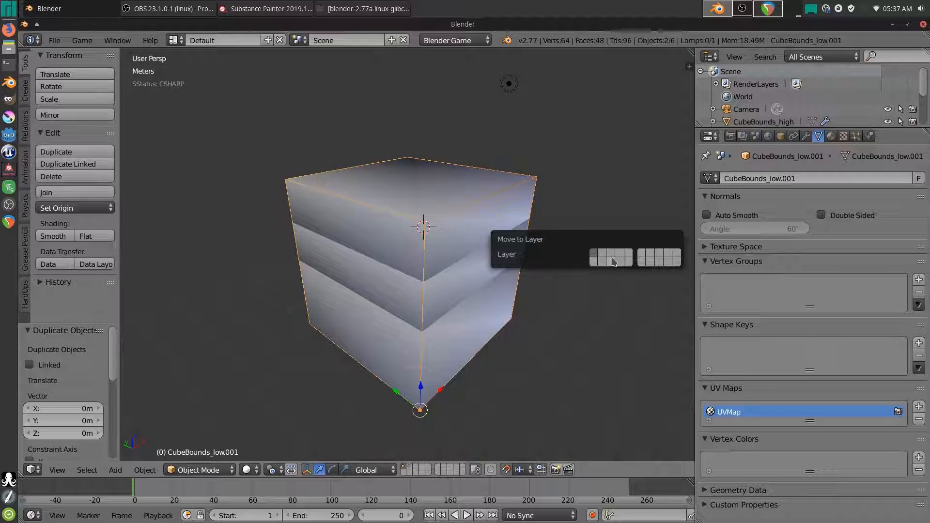
left_click(611, 255)
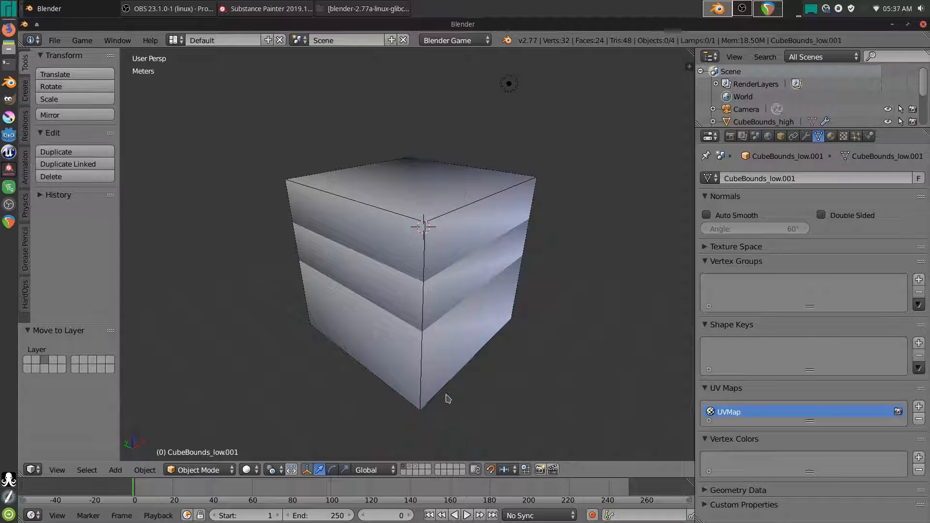
key("3")
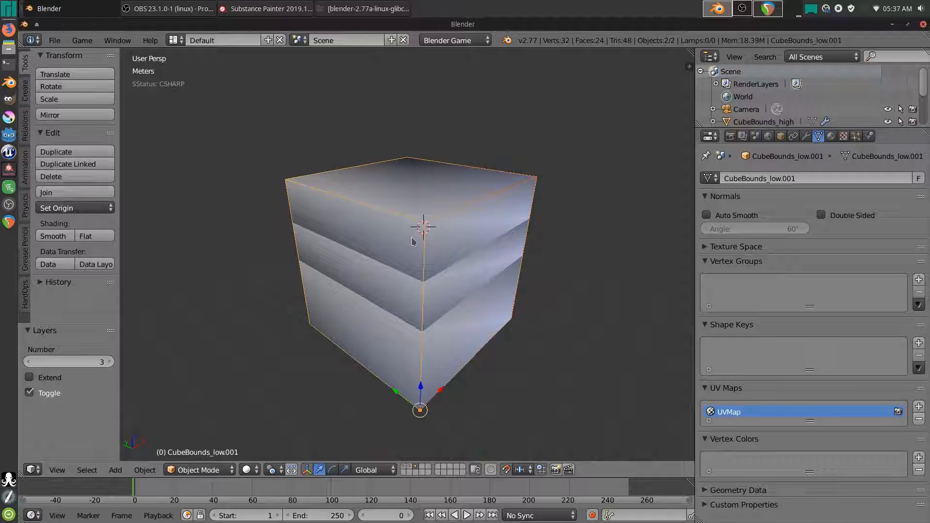
- Rename the copied low cube's mesh and object to CubeBounds
left_click(809, 179)
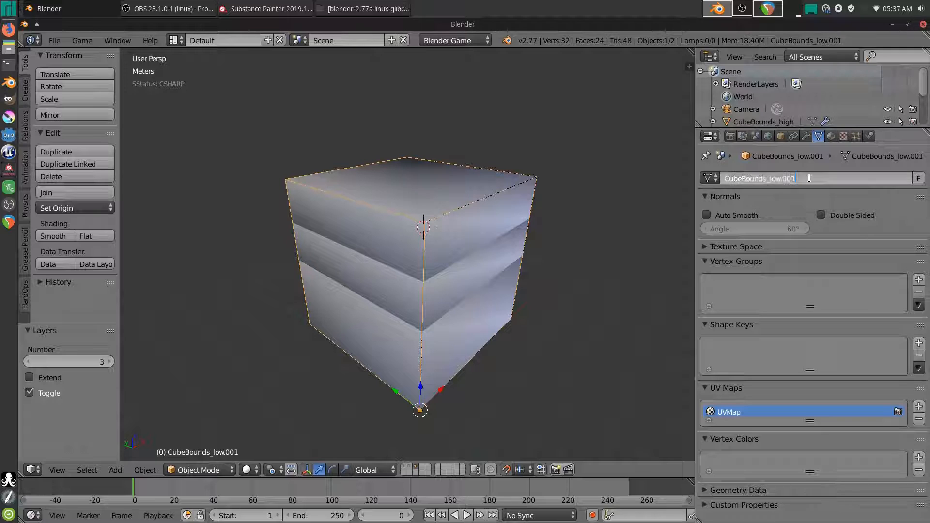
key("Return")
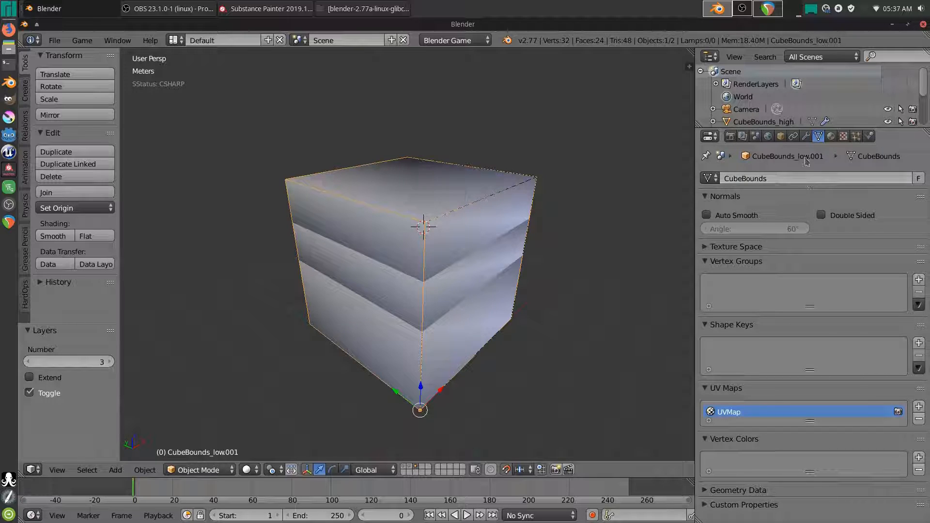
left_click(775, 181)
key("ctrl+c")
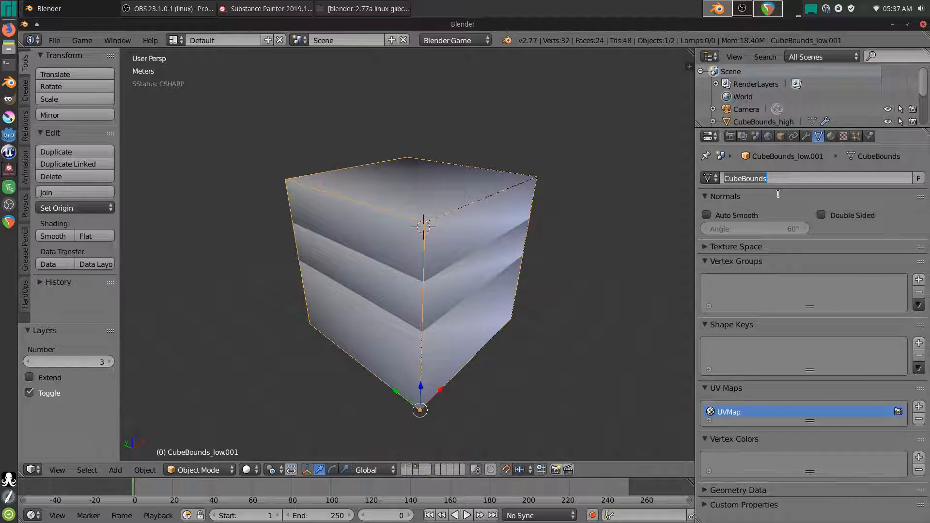
left_click(780, 136)
left_click(766, 179)
key("ctrl+v")
key("Return")
- Rename the copied collision cube's object and mesh to UCX_CubeBounds_01 by removing the .001 suffix
right_click(440, 223)
left_click(833, 181)
left_click(829, 178)
key("BackSpace")
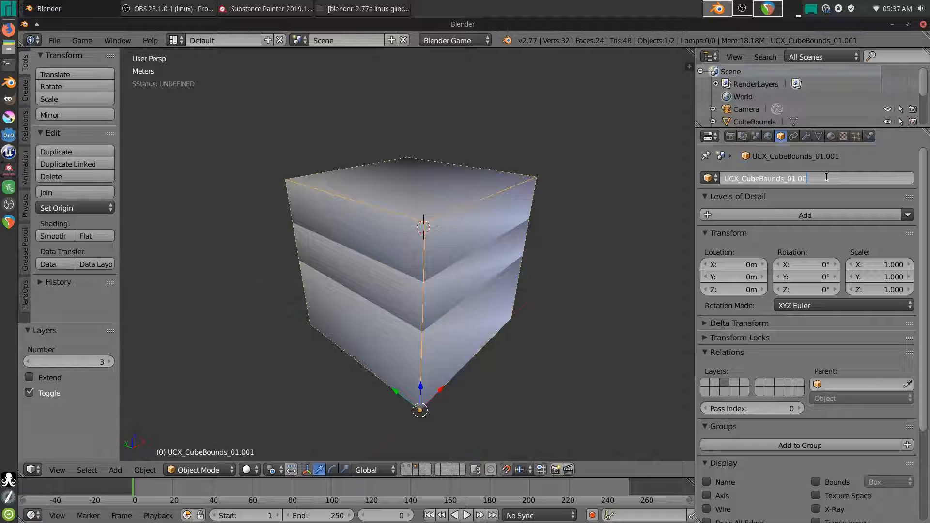
key("Return")
left_click(819, 136)
left_click(814, 179)
left_click(816, 178)
key("BackSpace")
key("Return")
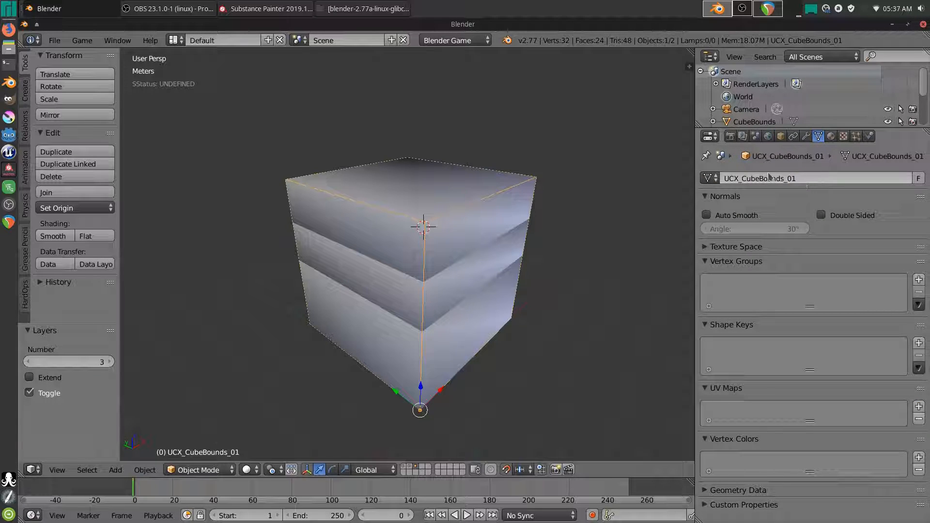
- Back on layer 1, delete the original collision cube and select CubeBounds_low
left_click(403, 467)
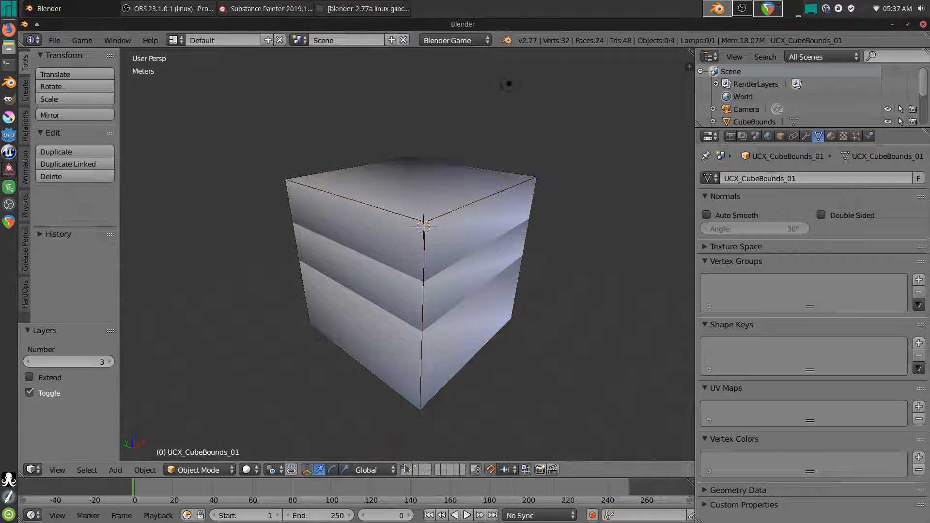
right_click(424, 260)
key("Delete")
right_click(463, 278)
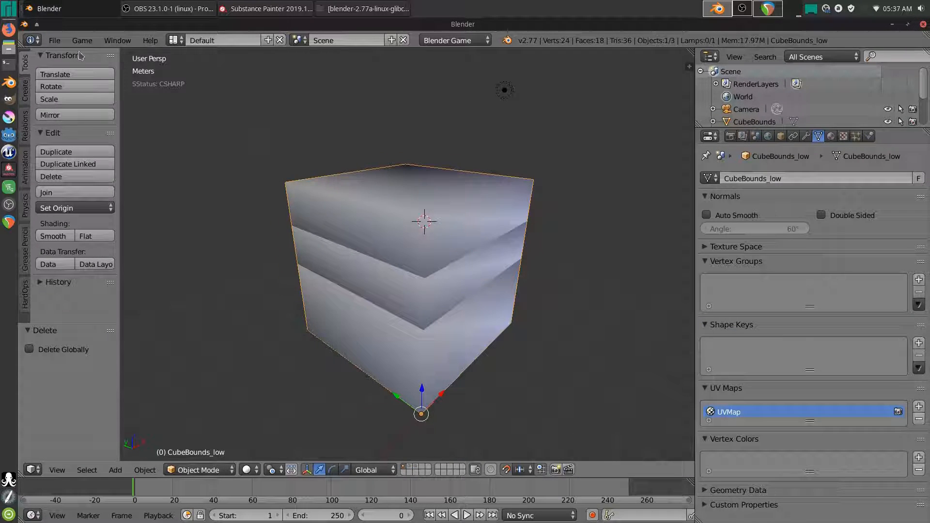
- Re-export the low cube alone as FBX, overwriting Cube1_low.fbx
left_click(54, 40)
mouse_move(145, 278)
left_click(206, 303)
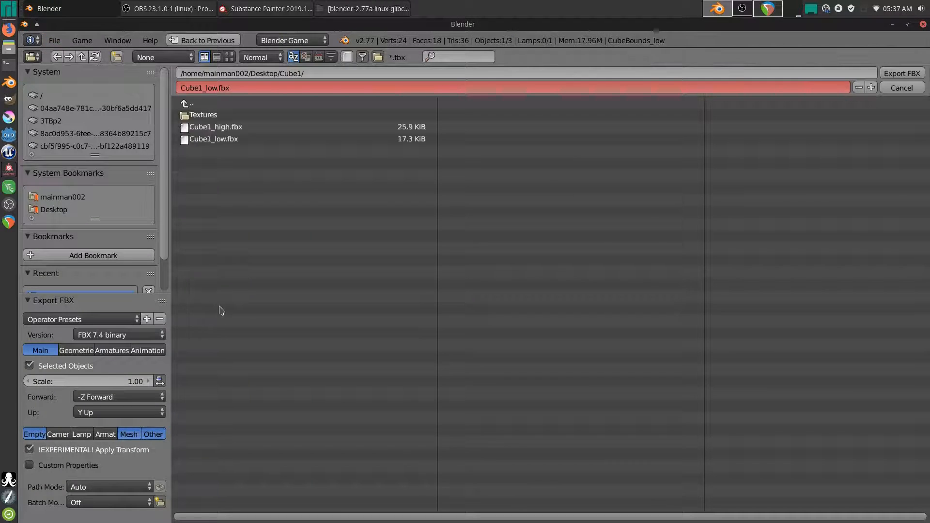
double_click(232, 140)
- On layer 3, select both CubeBounds and UCX_CubeBounds_01
left_click(417, 466)
right_click(429, 234)
key("a")
key("a")
key("a")
right_click(398, 248)
key("g")
right_click(490, 205)
right_click(448, 214, "shift")
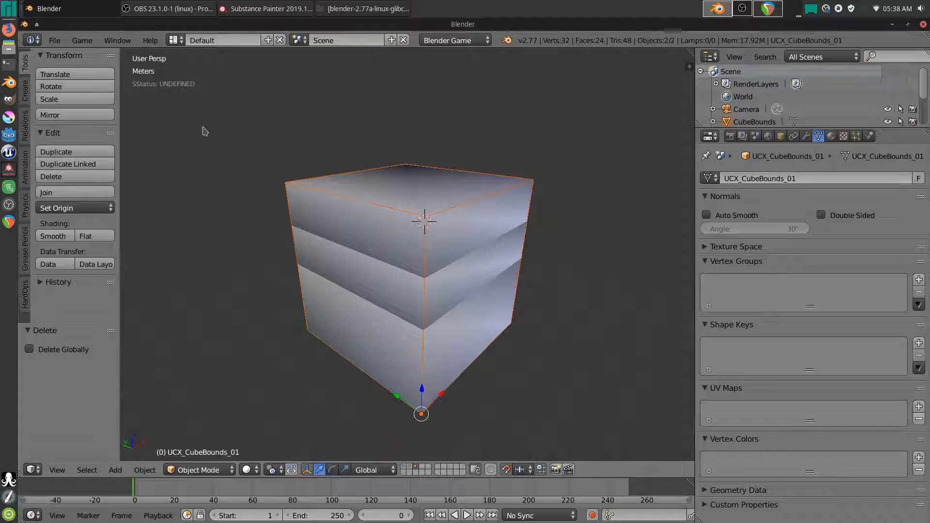
- Export the selected CubeBounds pair as Cube1.fbx
left_click(54, 40)
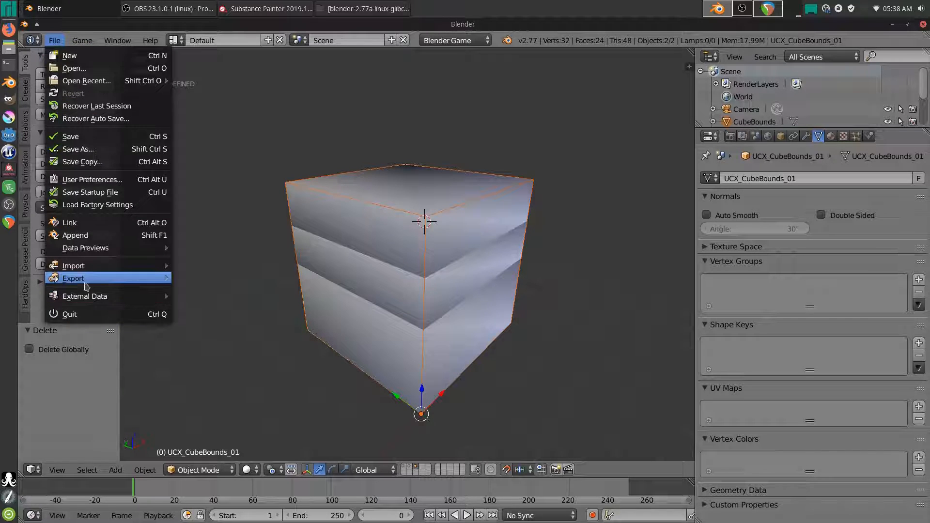
mouse_move(146, 278)
left_click(221, 302)
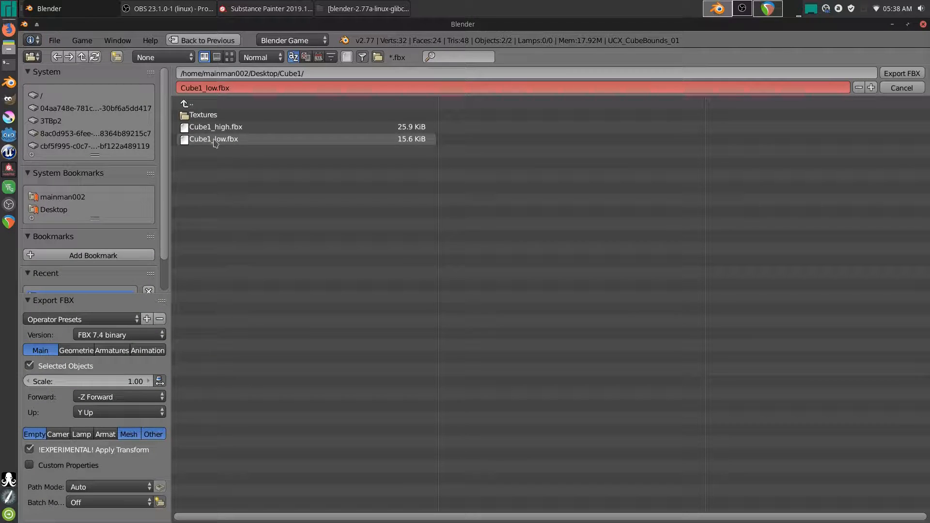
left_click(221, 140)
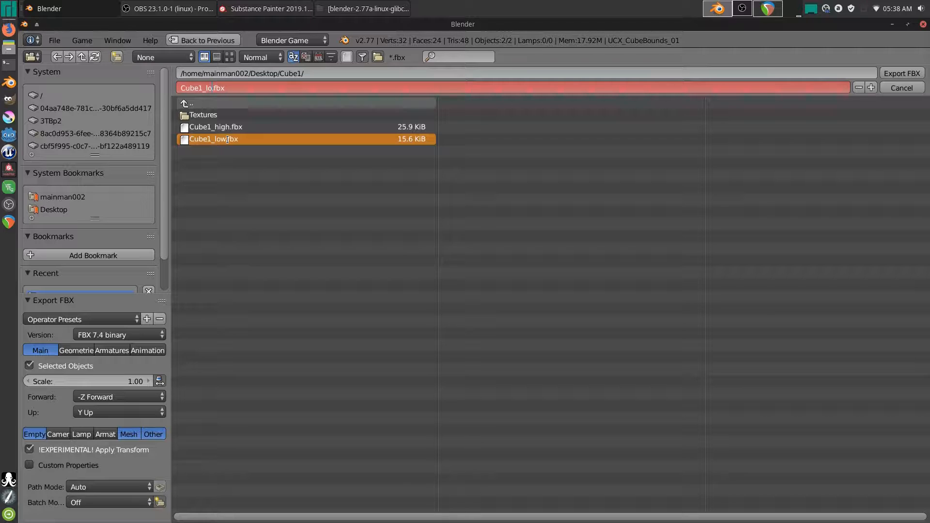
key("Return")
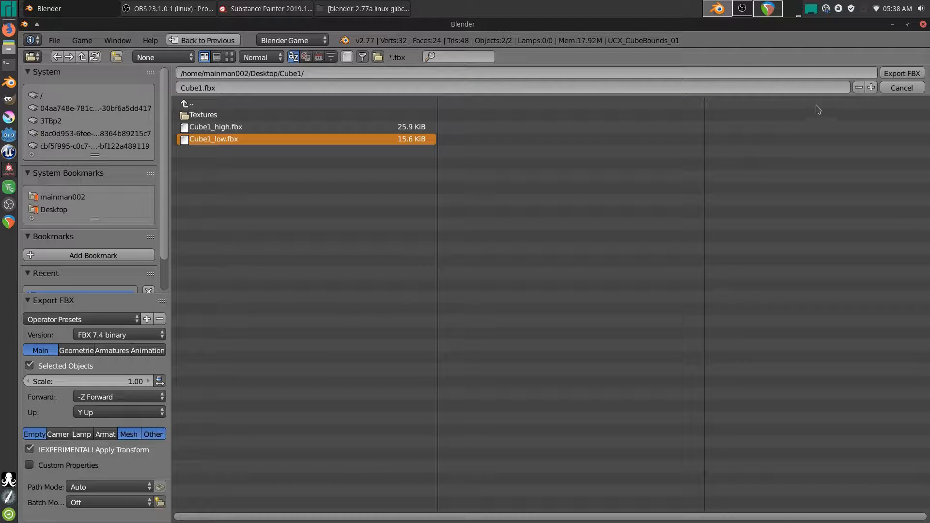
left_click(902, 73)
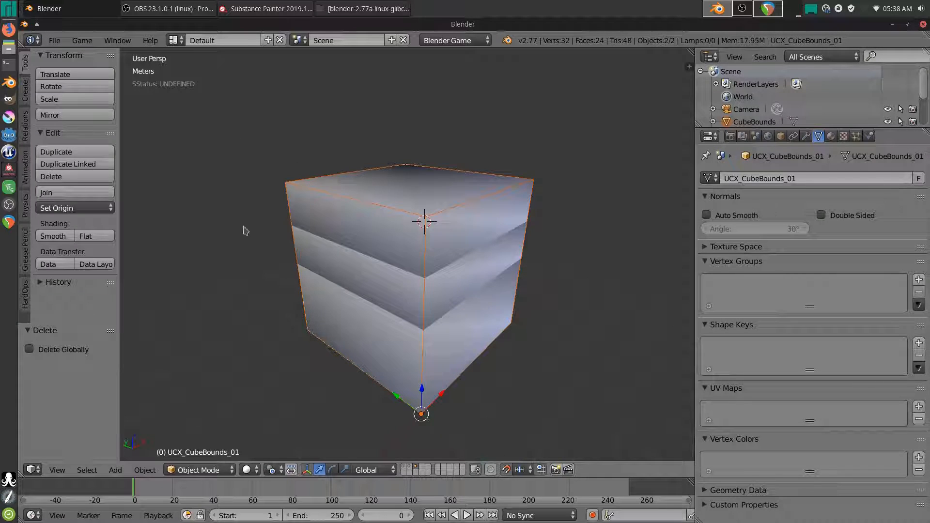
- Create a new project from Cube1_low.fbx, closing the old one without saving, and centre the cube in view
left_click(266, 8)
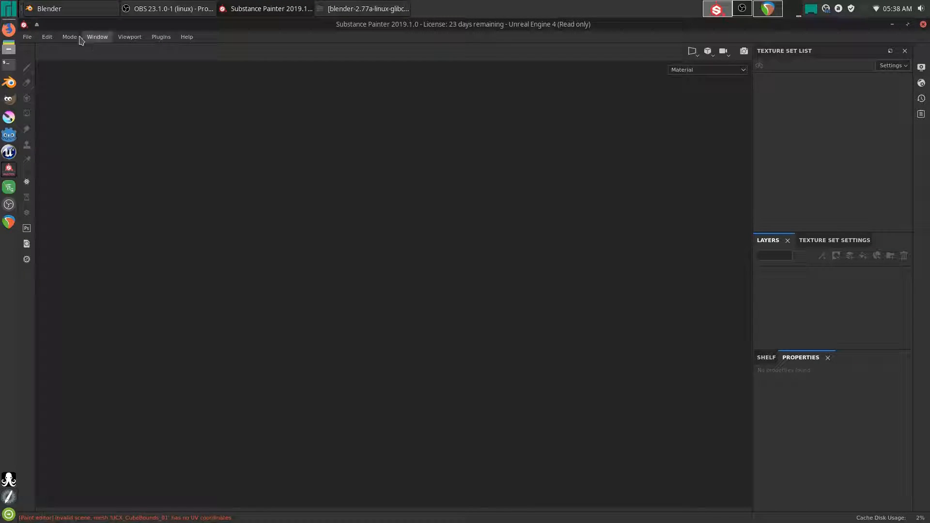
left_click(27, 37)
left_click(39, 47)
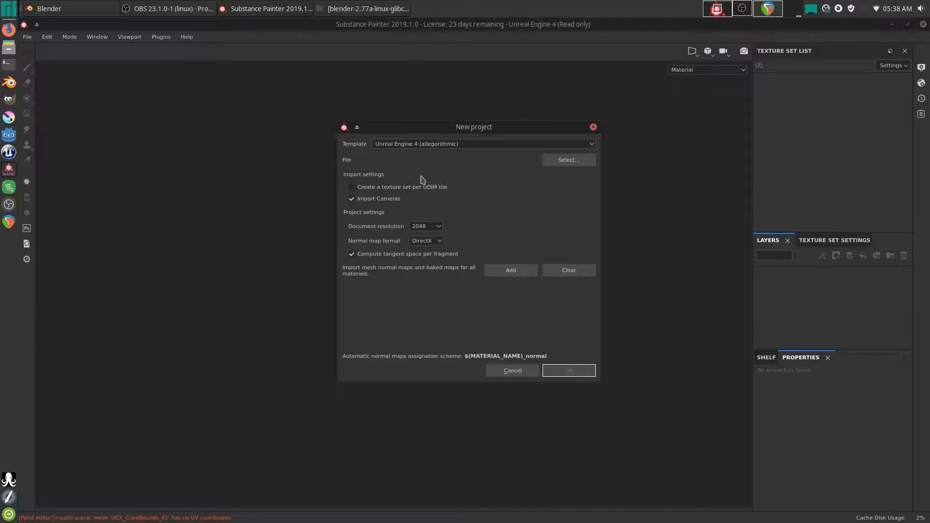
left_click(568, 159)
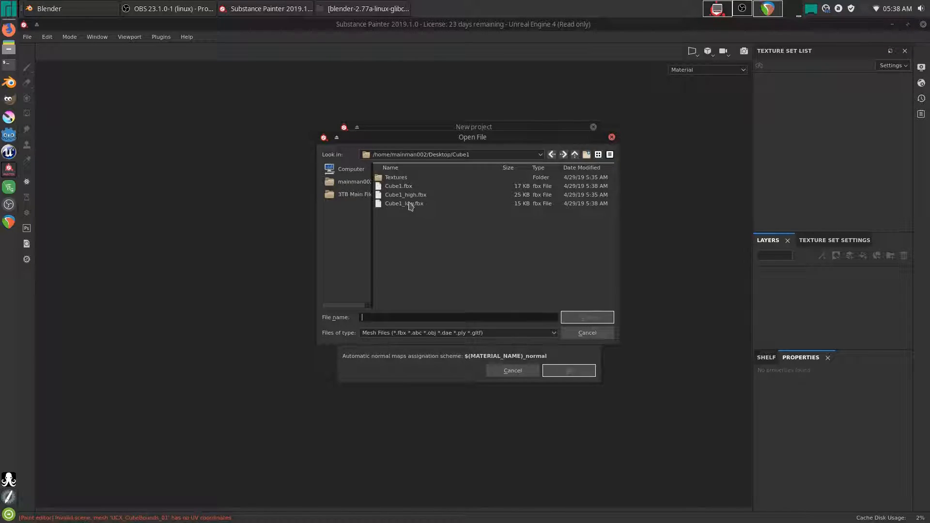
double_click(409, 203)
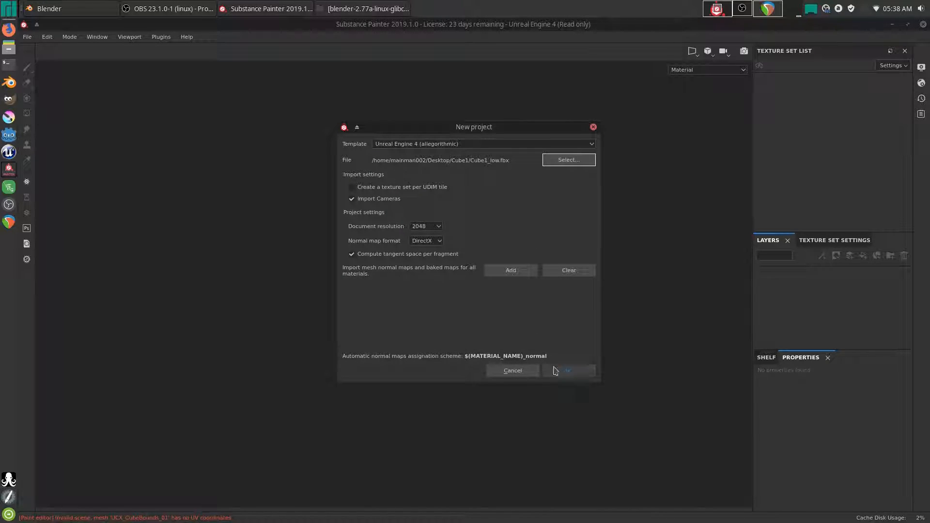
left_click(569, 371)
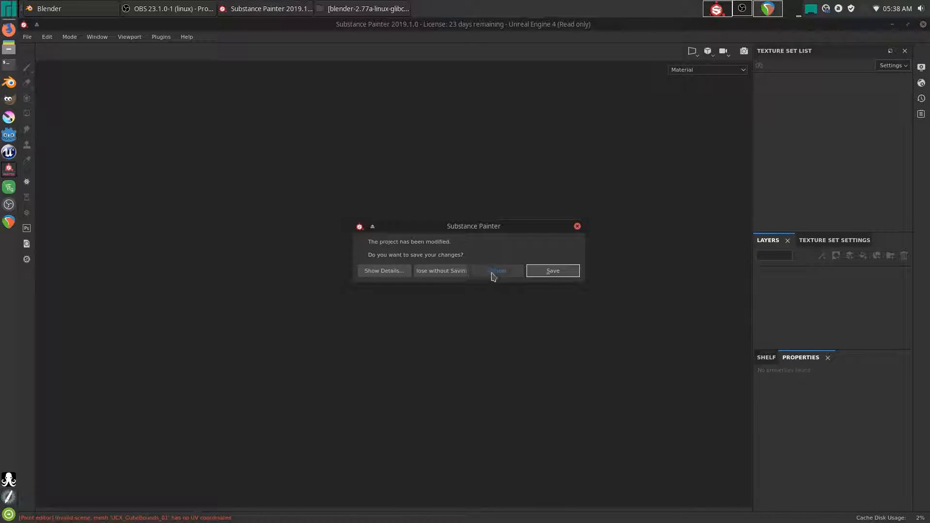
left_click(451, 273)
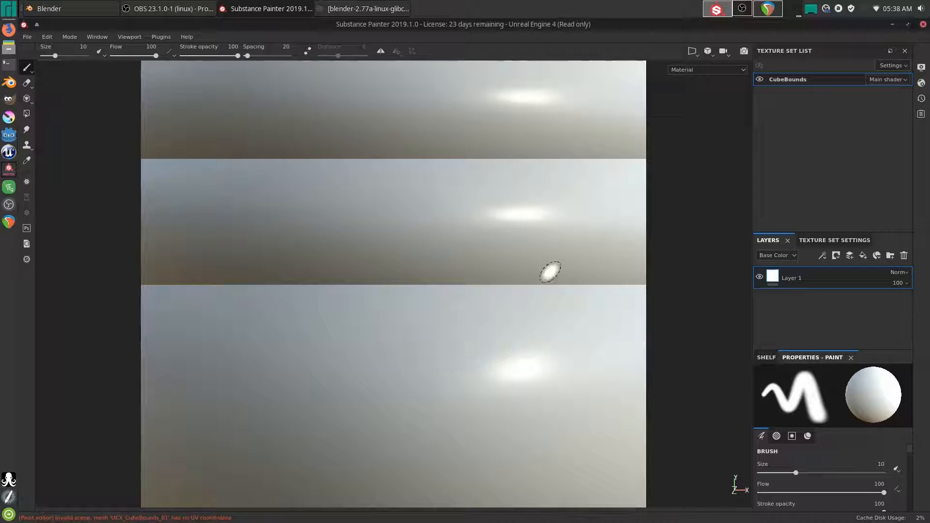
left_click_drag(550, 272, 455, 357, "alt")
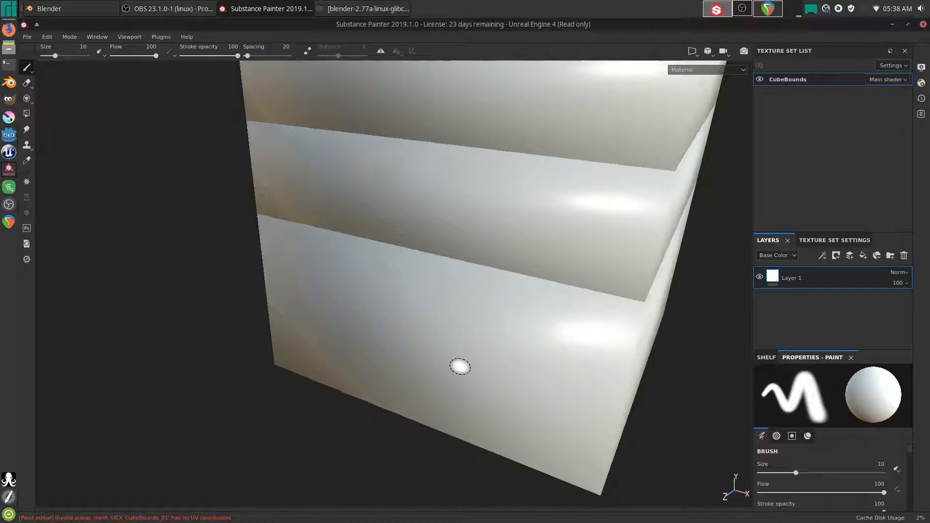
scroll(511, 304, "down", 4)
left_click_drag(547, 297, 526, 287, "alt")
mouse_move(525, 288)
right_mouse_down("alt")
mouse_move(494, 342)
mouse_move(513, 446)
mouse_move(552, 139)
mouse_move(514, 346)
mouse_move(528, 266)
mouse_move(519, 182)
mouse_move(549, 213)
right_mouse_up("alt")
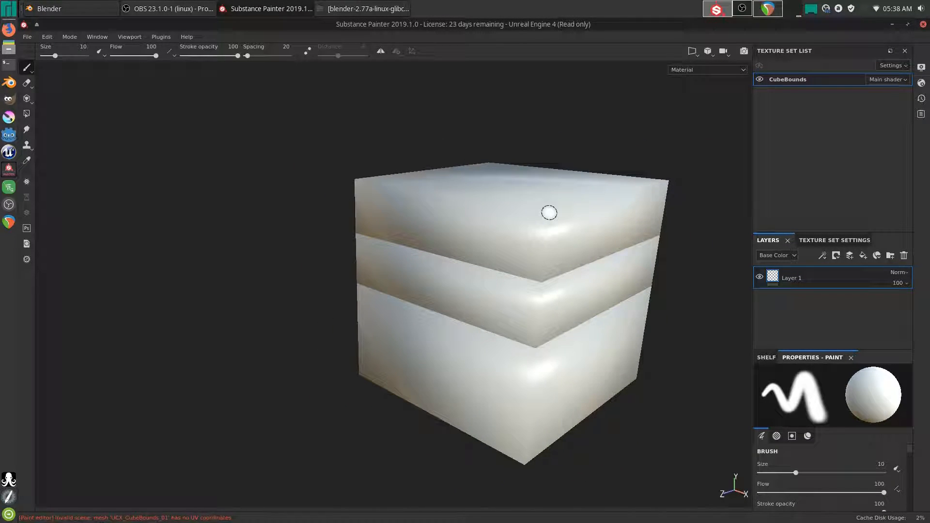
mouse_move(559, 216)
middle_mouse_down("alt")
mouse_move(543, 214)
mouse_move(415, 328)
mouse_move(487, 147)
mouse_move(525, 185)
mouse_move(496, 203)
mouse_move(593, 217)
middle_mouse_up("alt")
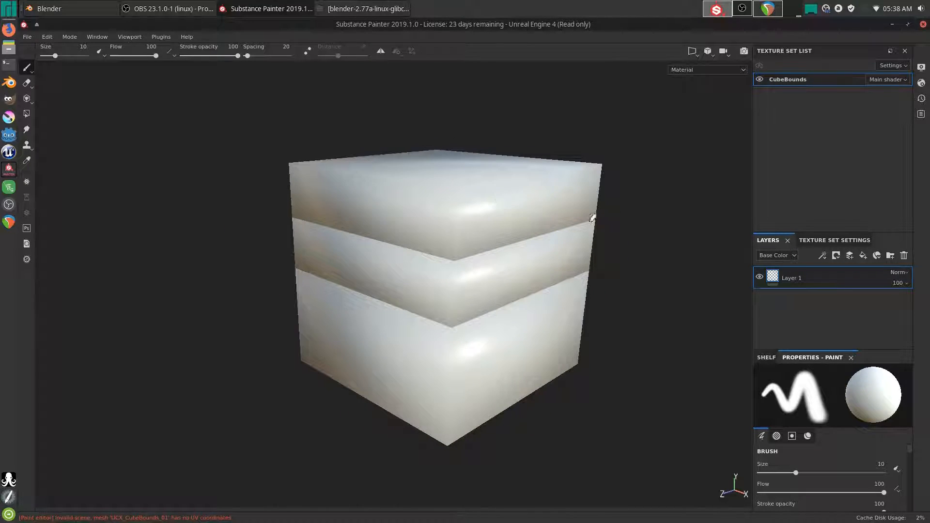
- Add Emissive and Specular channels in the CubeBounds Texture Set Settings
left_click(822, 241)
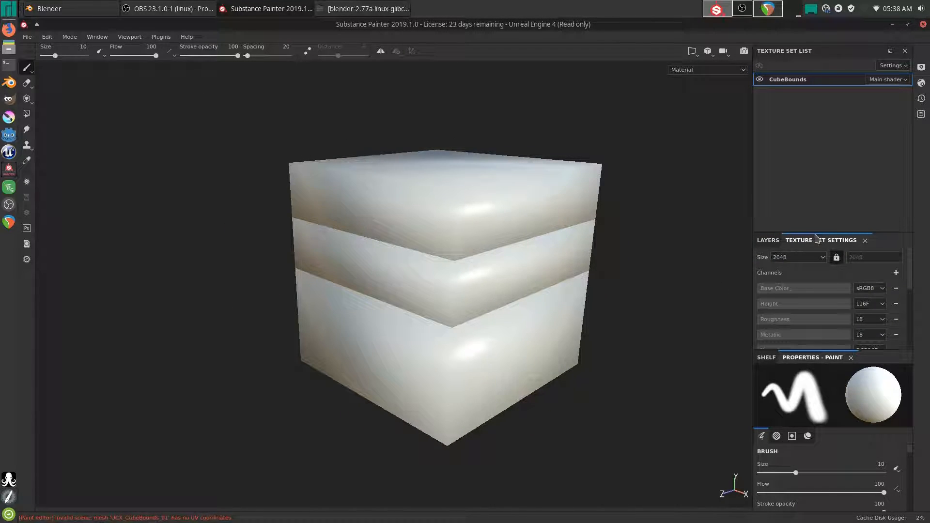
left_click_drag(812, 232, 812, 141)
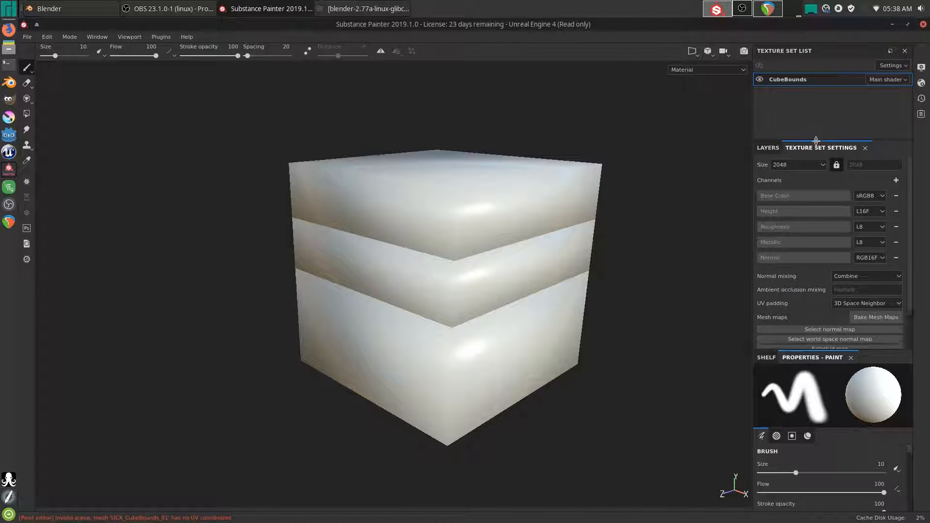
left_click(897, 183)
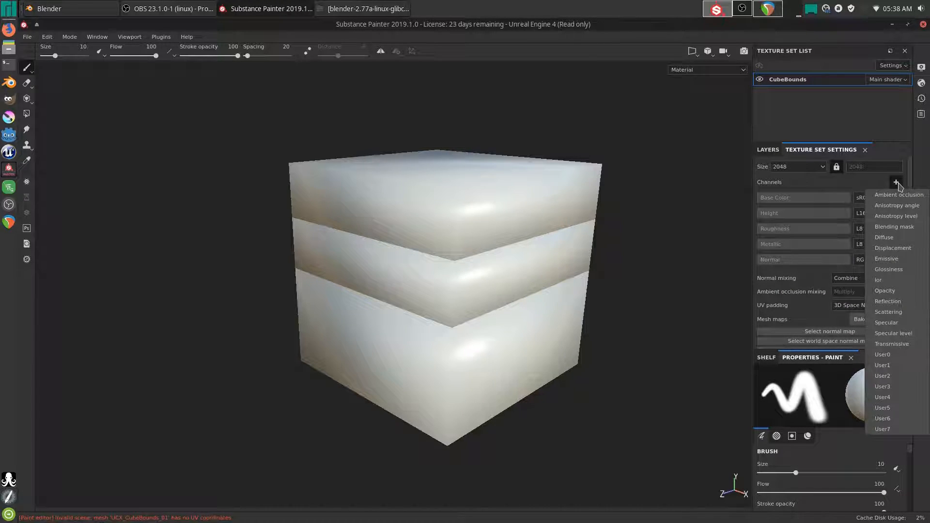
left_click(894, 260)
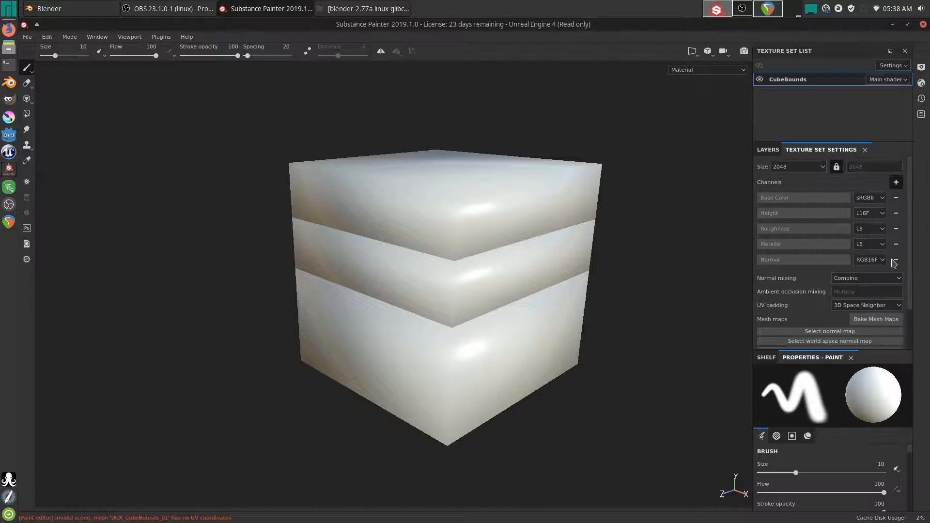
left_click(896, 183)
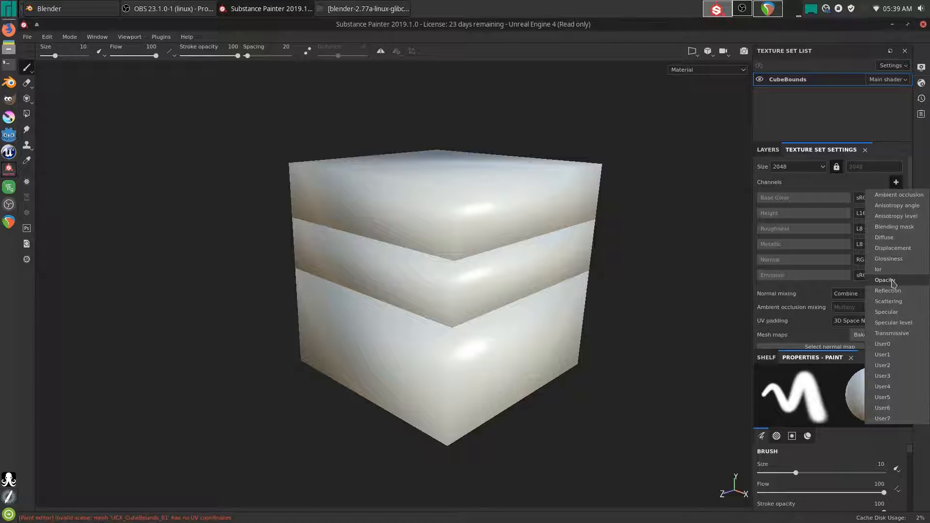
left_click(897, 314)
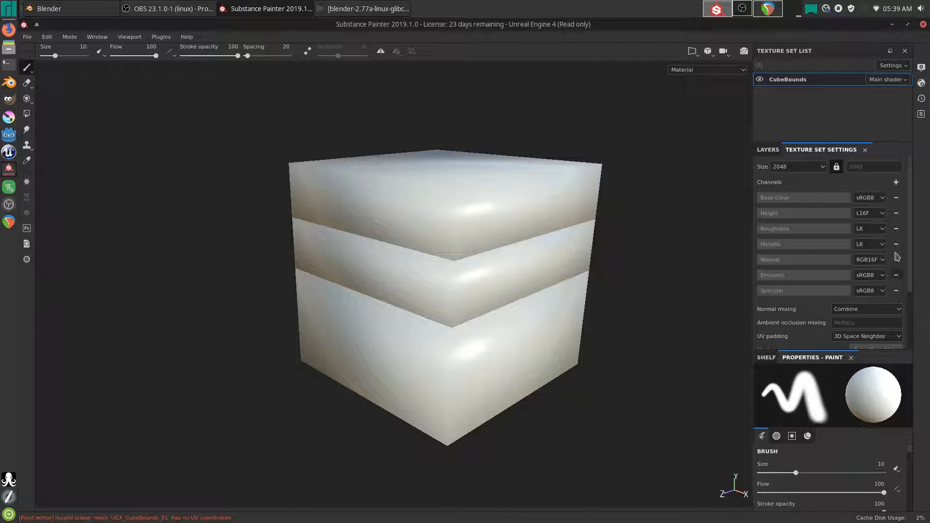
- Open the Bake Mesh Maps settings
scroll(912, 227, "down", 2)
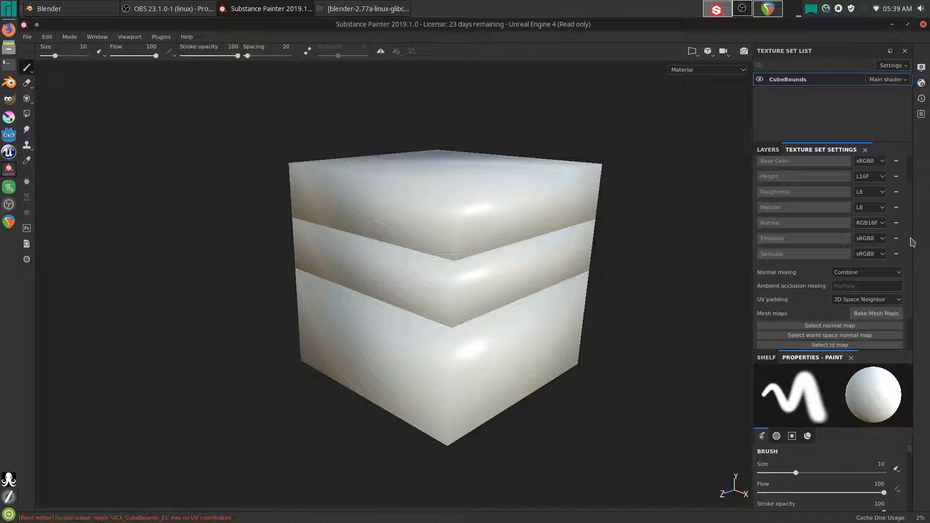
scroll(913, 243, "down", 2)
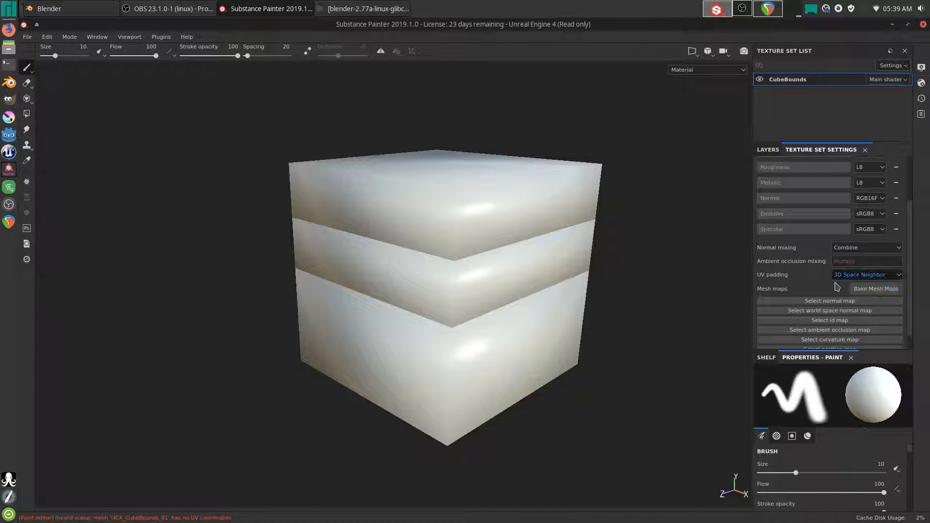
left_click(867, 291)
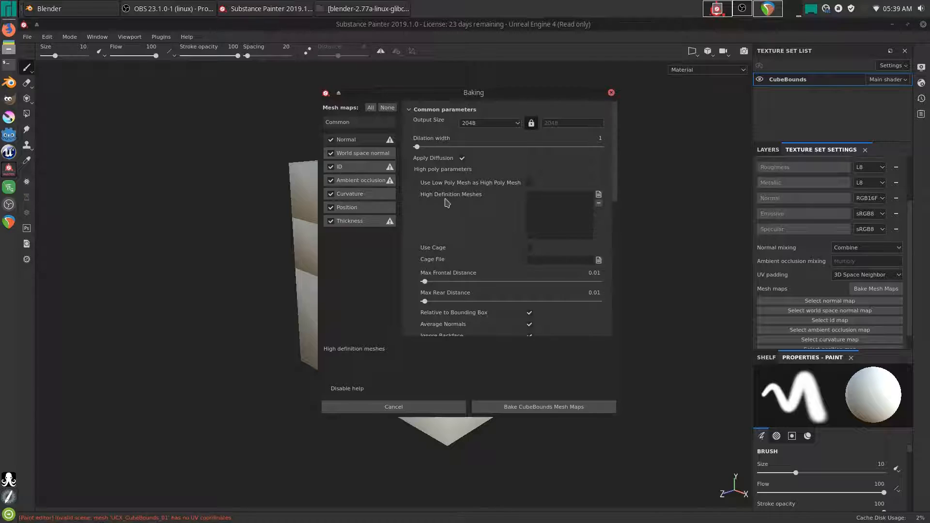
- Load Cube1_high.fbx as the high definition mesh for baking
left_click(599, 195)
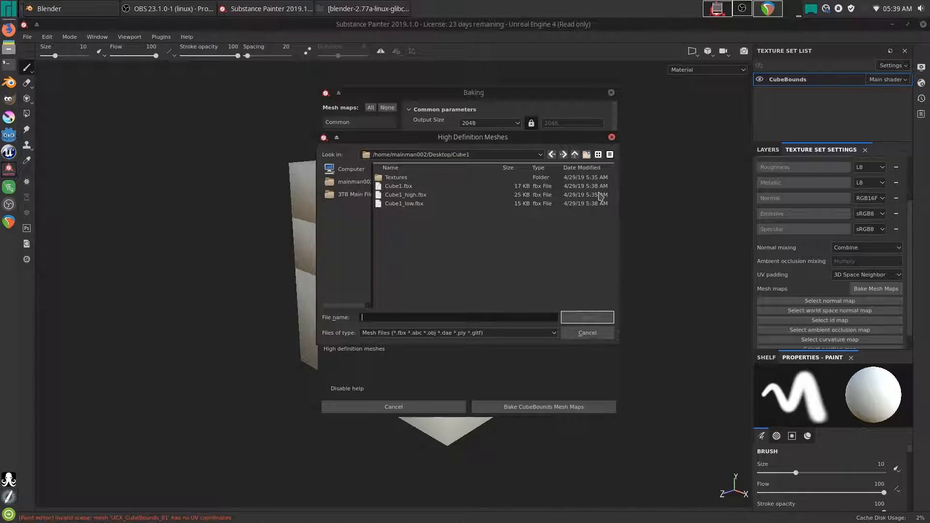
left_click(410, 195)
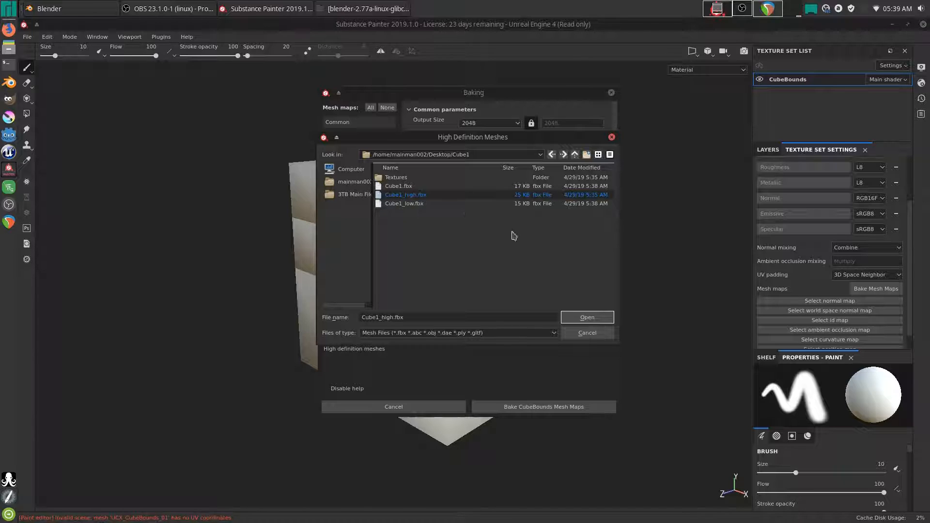
left_click(587, 317)
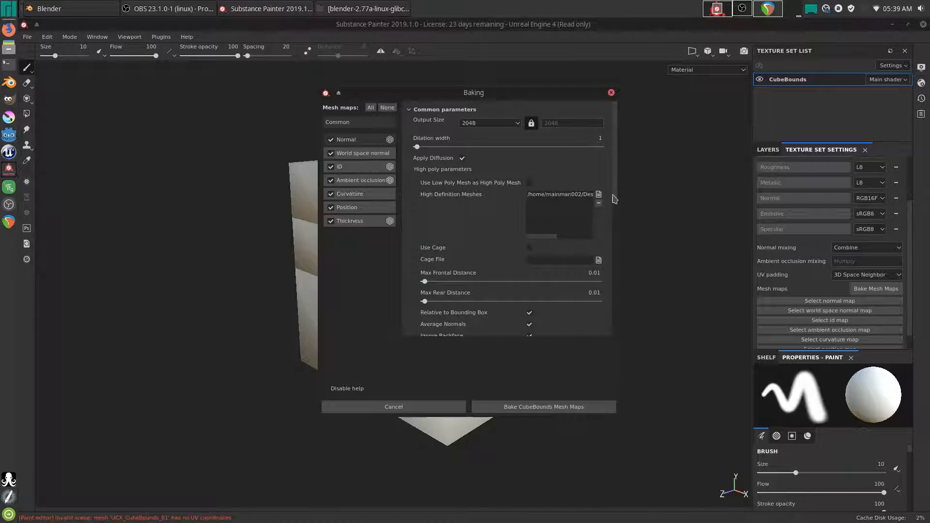
- Set antialiasing to Subsampling 4x4 and mesh matching to By Mesh Name
scroll(582, 194, "down", 5)
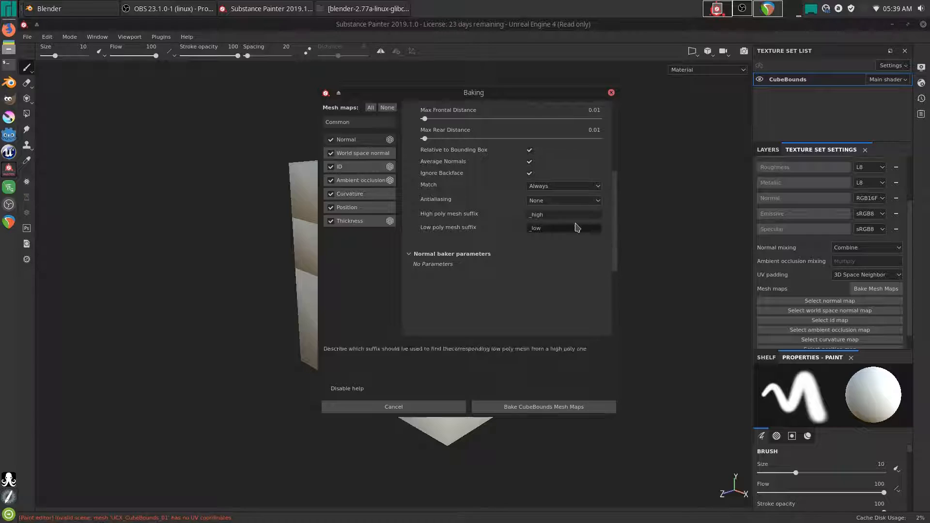
left_click(542, 202)
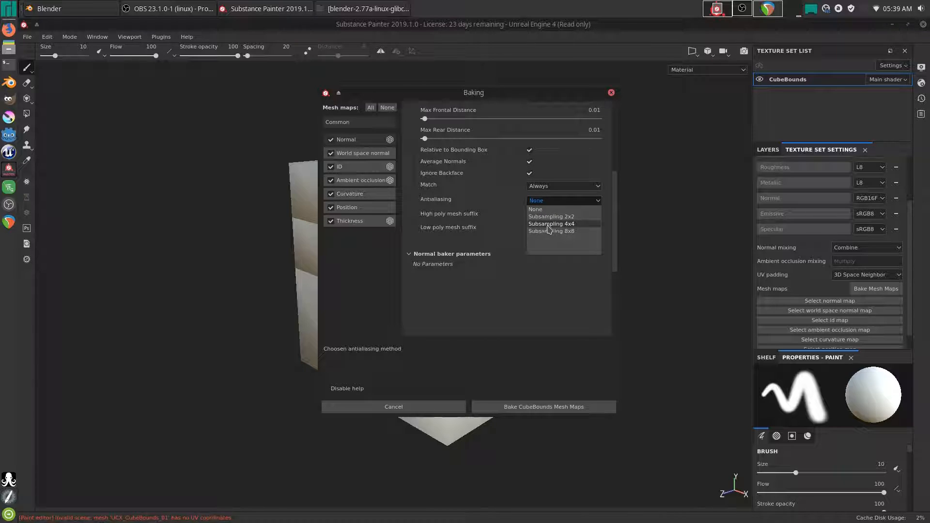
left_click(562, 224)
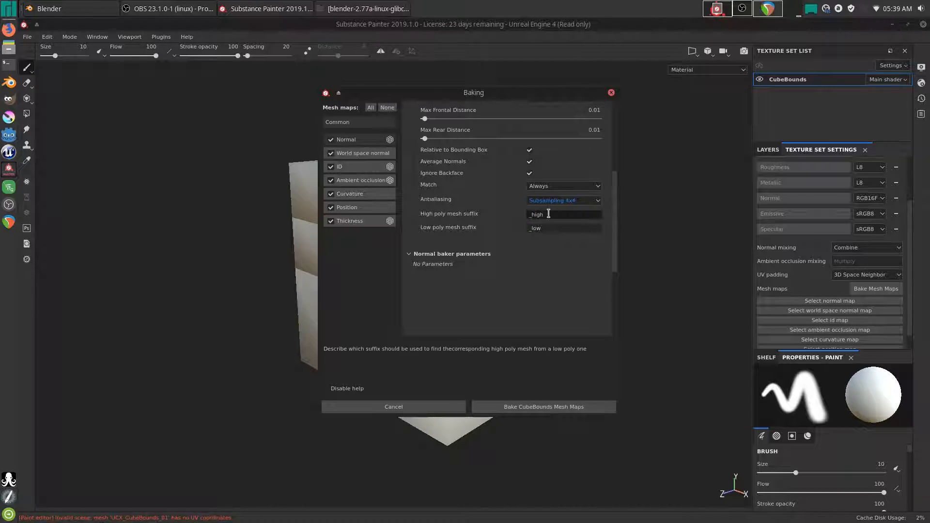
left_click(536, 188)
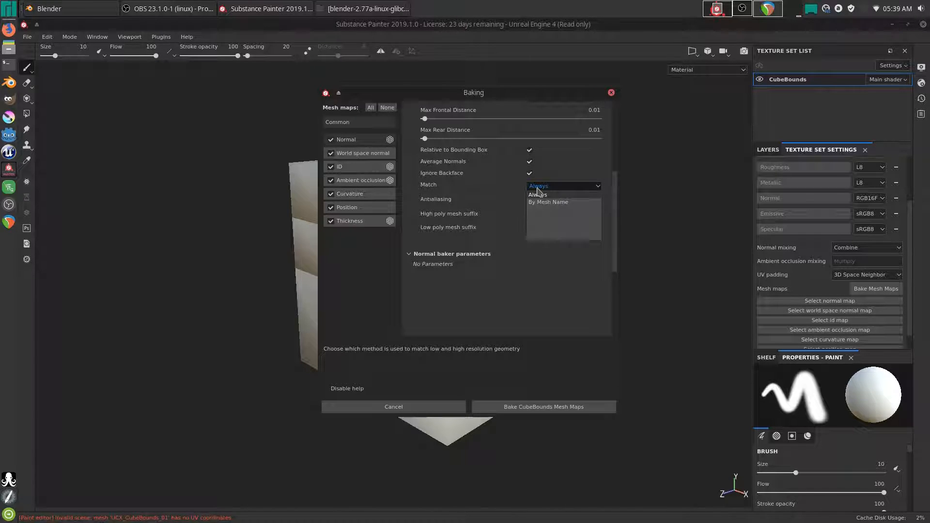
left_click(542, 203)
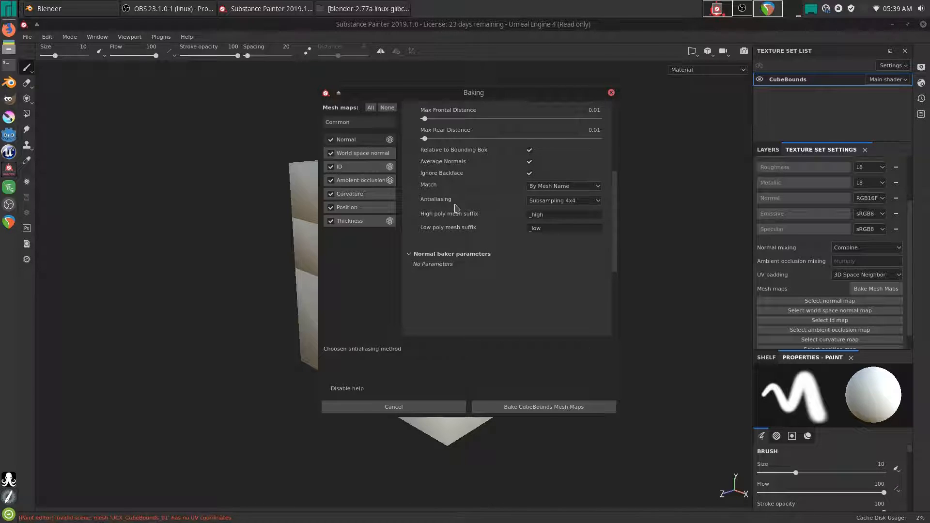
- Set Self Occlusion to Only Same Mesh Name for both Ambient occlusion and Thickness bakers
left_click(353, 181)
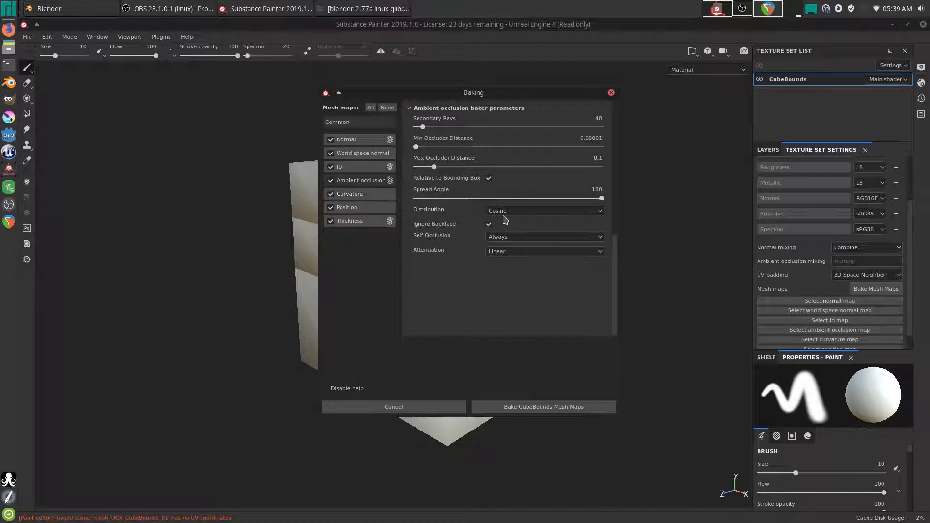
left_click(513, 237)
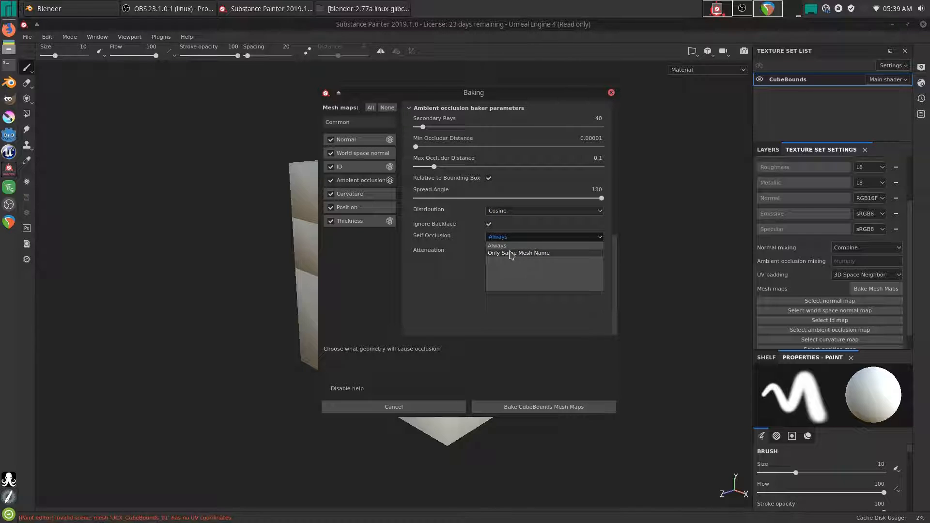
left_click(511, 254)
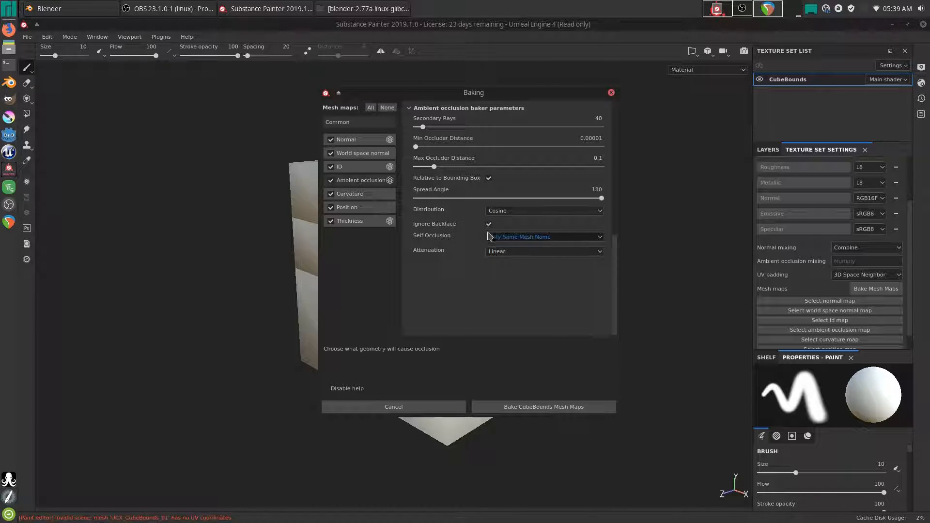
left_click(354, 221)
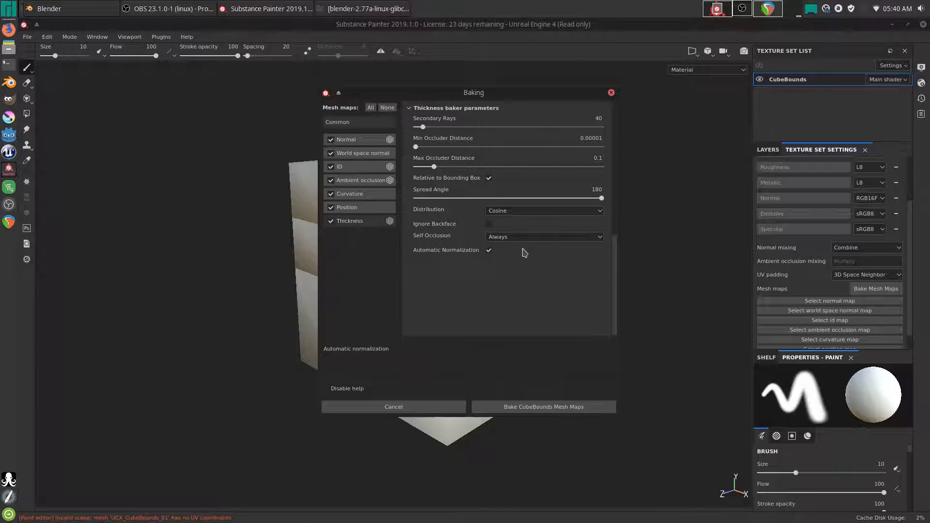
left_click(502, 237)
left_click(510, 254)
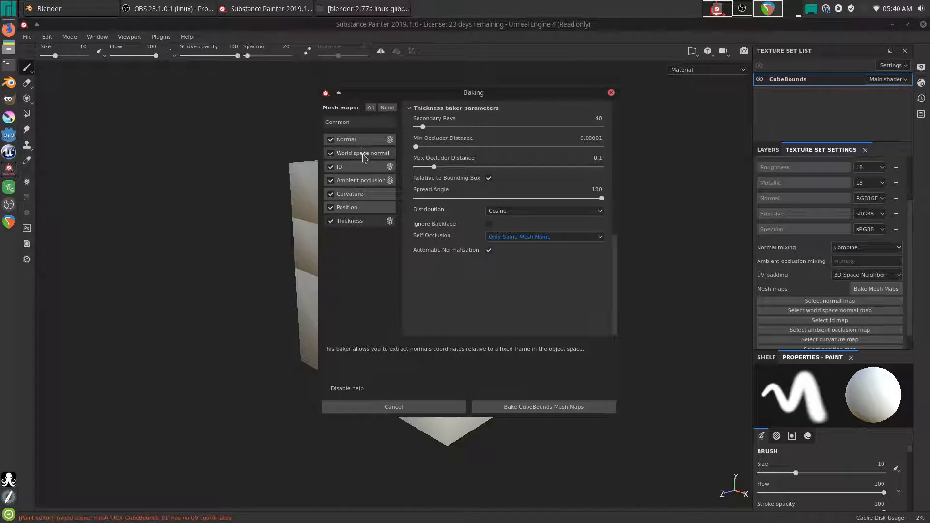
- Start baking the CubeBounds mesh maps
left_click(357, 124)
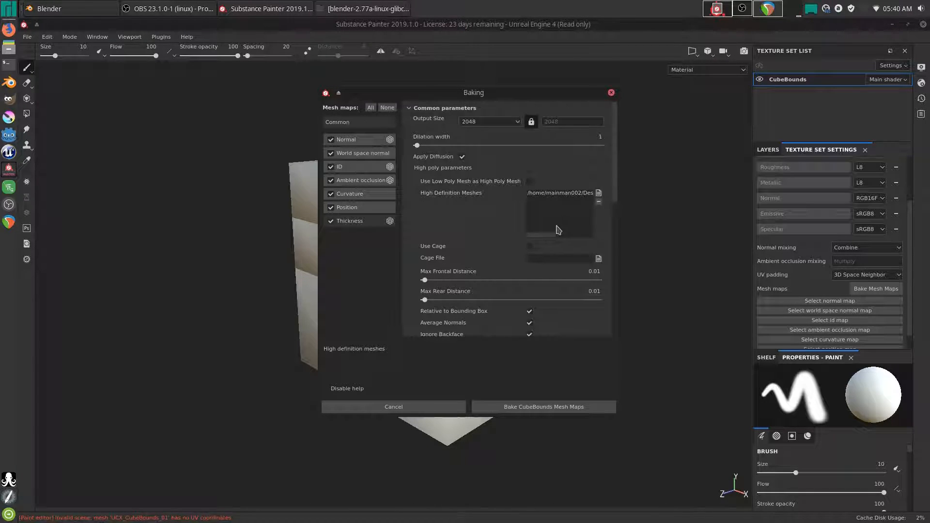
scroll(451, 228, "down", 3)
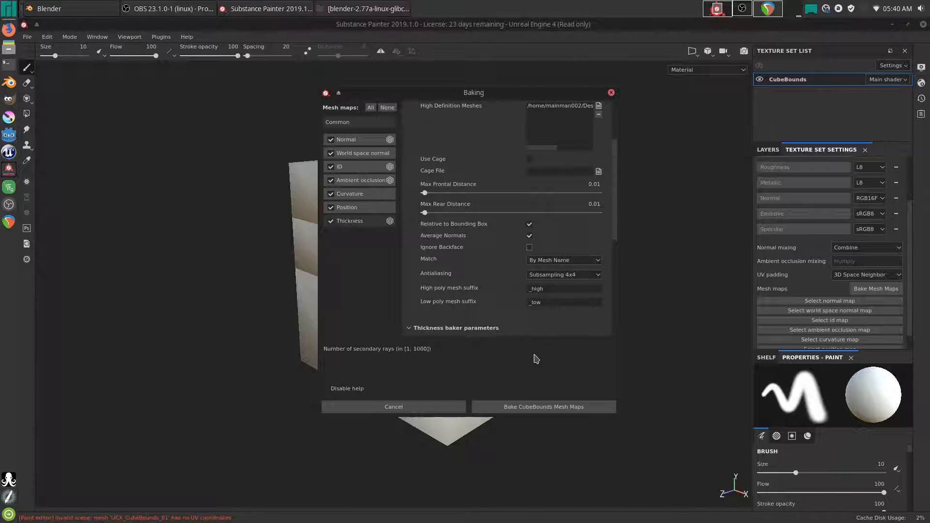
left_click(526, 410)
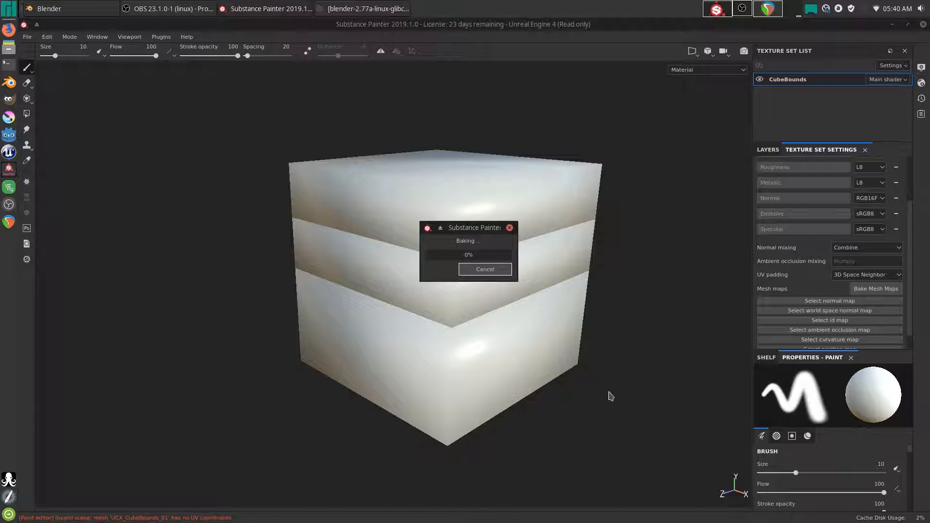
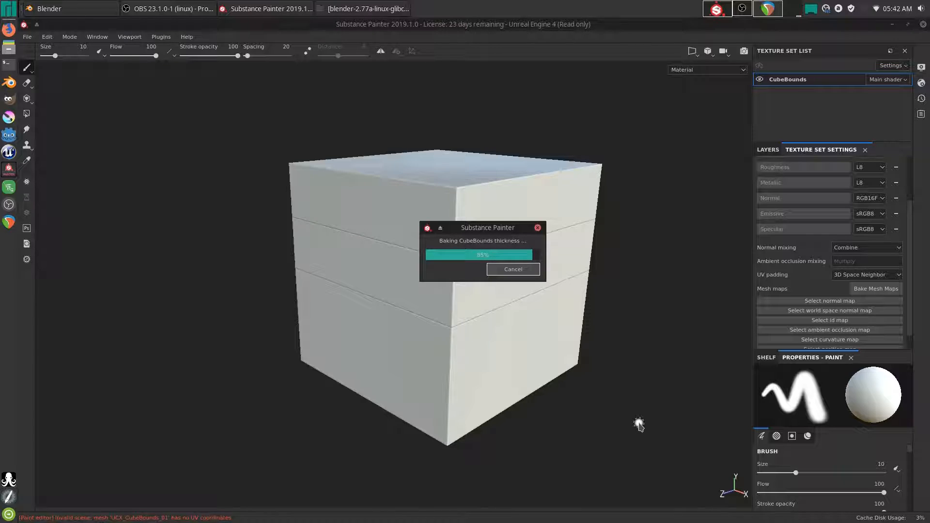
- Adjust the system audio volume while the CubeBounds mesh map bake finishes
key("XF86AudioLowerVolume")
key("XF86AudioLowerVolume")
key("XF86AudioLowerVolume")
key("XF86AudioLowerVolume")
key("XF86AudioLowerVolume")
key("XF86AudioLowerVolume")
key("XF86AudioRaiseVolume")
key("XF86AudioRaiseVolume")
key("XF86AudioRaiseVolume")
key("XF86AudioRaiseVolume")
key("XF86AudioRaiseVolume")
key("XF86AudioLowerVolume")
key("XF86AudioLowerVolume")
key("XF86AudioRaiseVolume")
key("XF86AudioRaiseVolume")
key("XF86AudioRaiseVolume")
key("XF86AudioRaiseVolume")
key("XF86AudioRaiseVolume")
key("XF86AudioLowerVolume")
key("XF86AudioLowerVolume")
key("XF86AudioLowerVolume")
key("XF86AudioLowerVolume")
key("XF86AudioLowerVolume")
key("XF86AudioLowerVolume")
key("XF86AudioLowerVolume")
key("XF86AudioLowerVolume")
key("XF86AudioLowerVolume")
key("XF86AudioLowerVolume")
key("XF86AudioLowerVolume")
key("XF86AudioRaiseVolume")
key("XF86AudioRaiseVolume")
key("XF86AudioRaiseVolume")
key("XF86AudioRaiseVolume")
key("XF86AudioRaiseVolume")
key("XF86AudioRaiseVolume")
key("XF86AudioRaiseVolume")
key("XF86AudioRaiseVolume")
key("XF86AudioRaiseVolume")
key("XF86AudioRaiseVolume")
key("XF86AudioRaiseVolume")
key("XF86AudioRaiseVolume")
key("XF86AudioRaiseVolume")
key("XF86AudioRaiseVolume")
key("XF86AudioRaiseVolume")
key("XF86AudioLowerVolume")
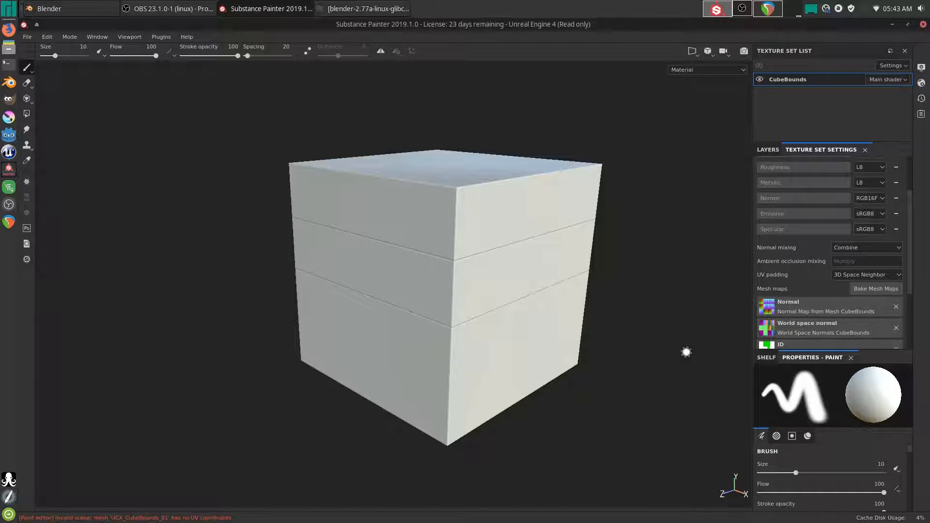
- Orbit, zoom and rotate the environment light to inspect the baked Normal and ID maps
mouse_move(602, 370)
left_mouse_down("alt")
mouse_move(571, 331)
mouse_move(606, 378)
left_mouse_up("alt")
mouse_move(627, 359)
right_mouse_down("shift")
mouse_move(544, 385)
mouse_move(644, 385)
mouse_move(623, 392)
mouse_move(635, 395)
right_mouse_up("shift")
right_click_drag(531, 294, 503, 365, "alt")
left_click_drag(503, 365, 468, 322, "alt")
right_click_drag(478, 383, 507, 287, "alt")
left_click_drag(508, 286, 526, 279, "alt")
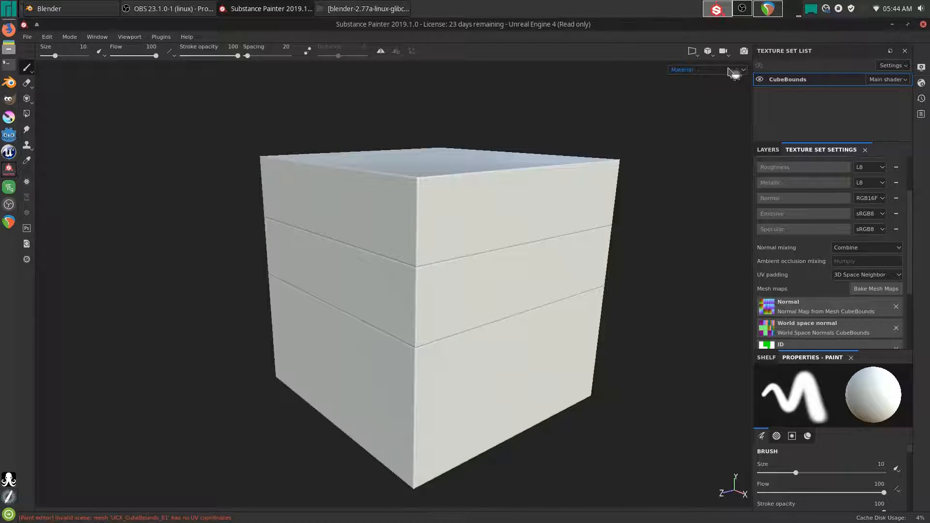
- Switch the viewport display channel to the ID map and orbit the cube to inspect it
left_click(727, 70)
scroll(697, 116, "down", 3)
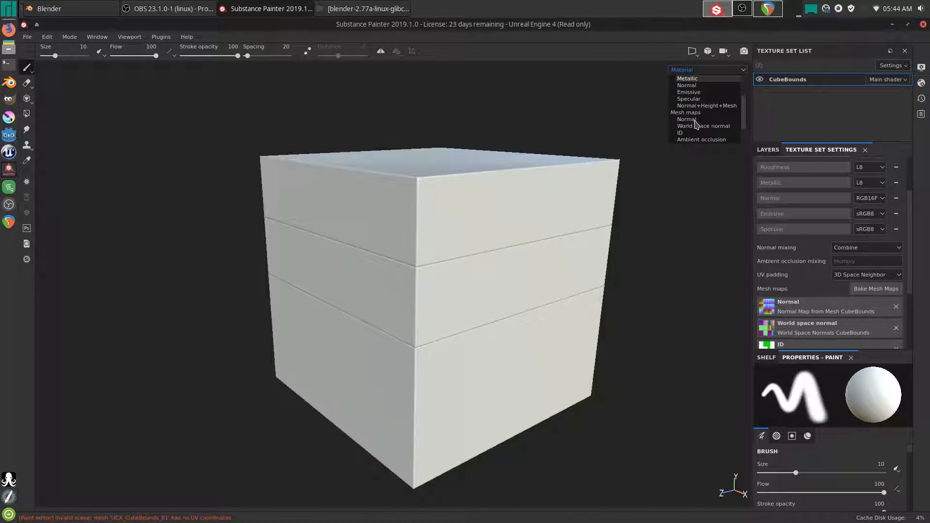
left_click(692, 135)
left_click_drag(676, 289, 445, 340, "alt")
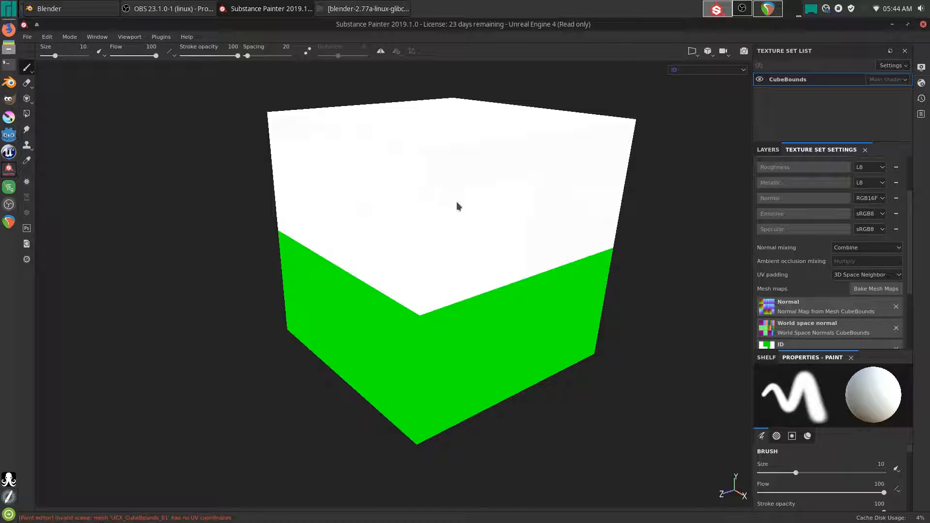
- Rebake only the ID map using Material Color as the ID colour source
left_click(879, 289)
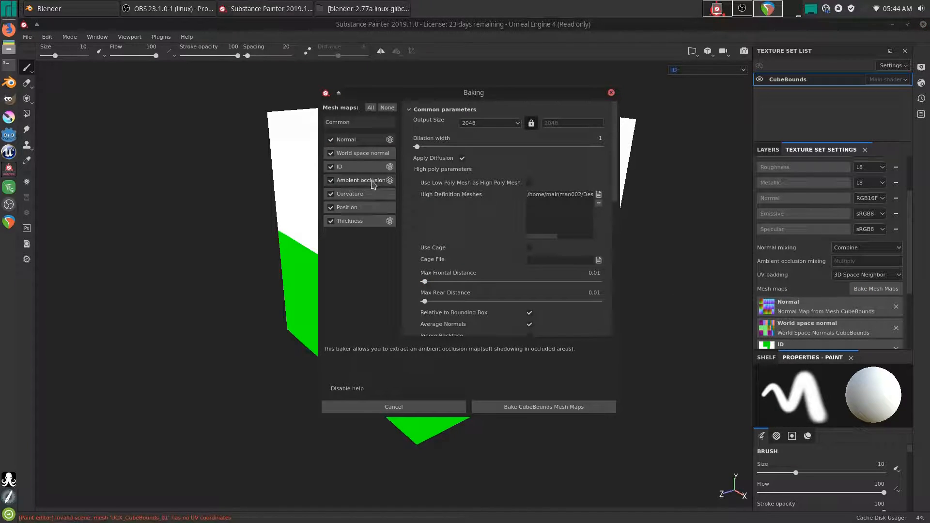
left_click(352, 167)
left_click(478, 120)
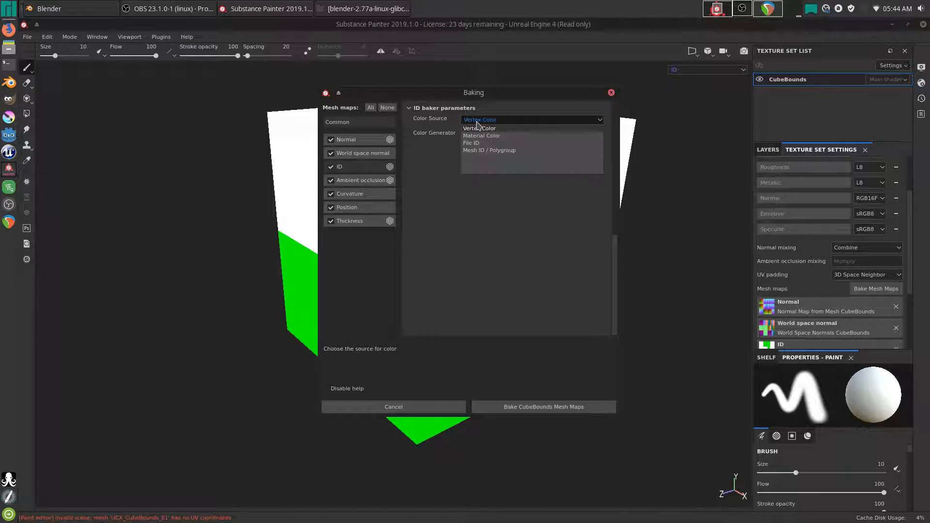
left_click(504, 137)
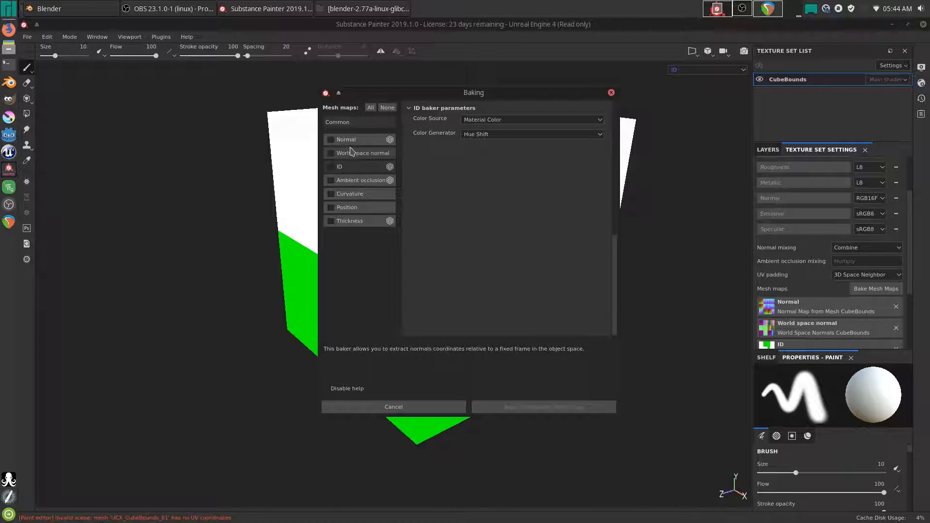
left_click(332, 166)
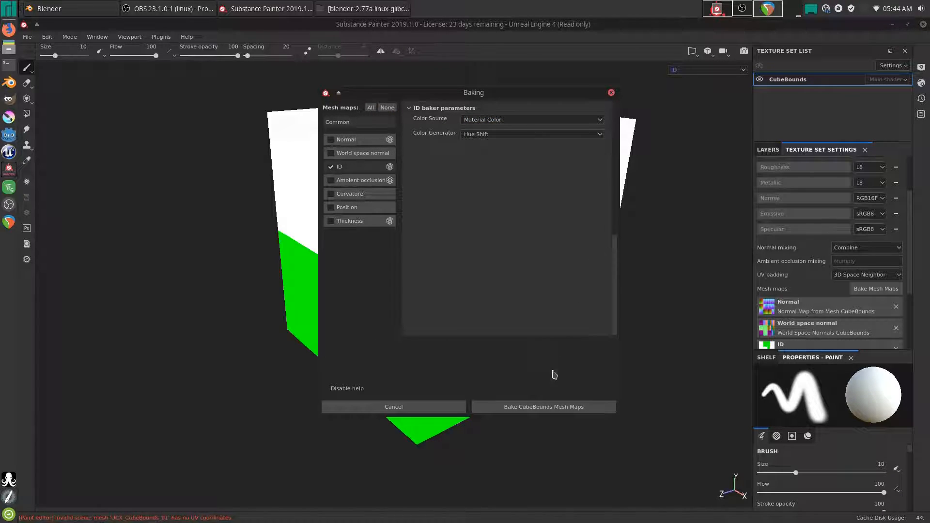
left_click(546, 408)
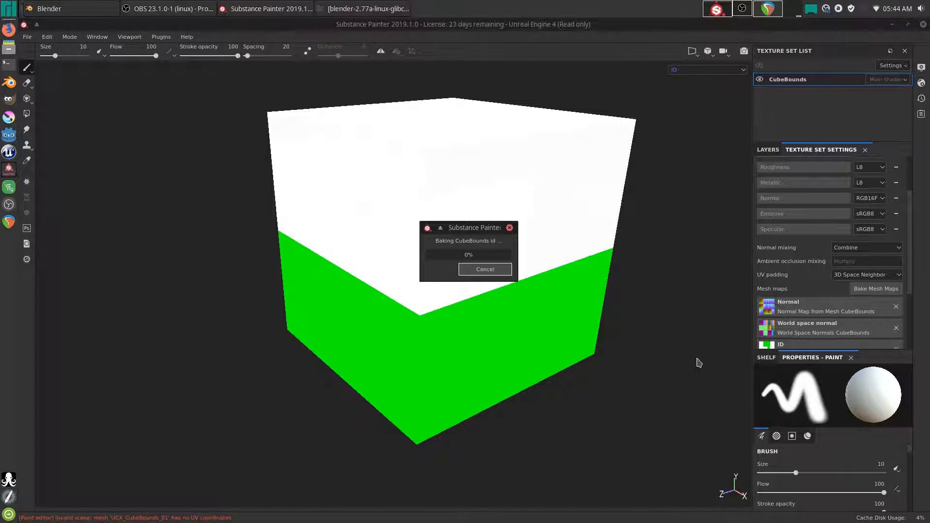
left_click_drag(429, 183, 455, 192, "alt")
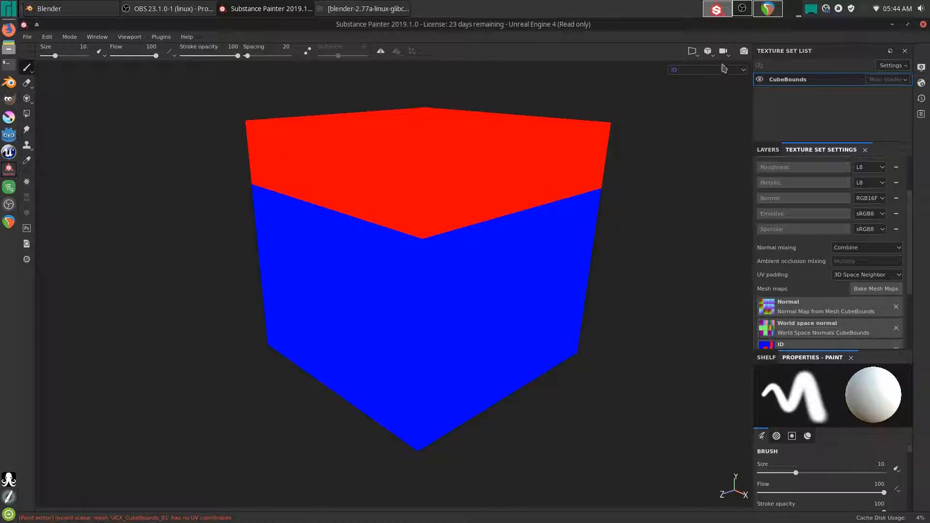
- Return to full material view with M, and show and enlarge the Layers and Shelf panels
left_click(703, 73)
left_click(703, 73)
key("m")
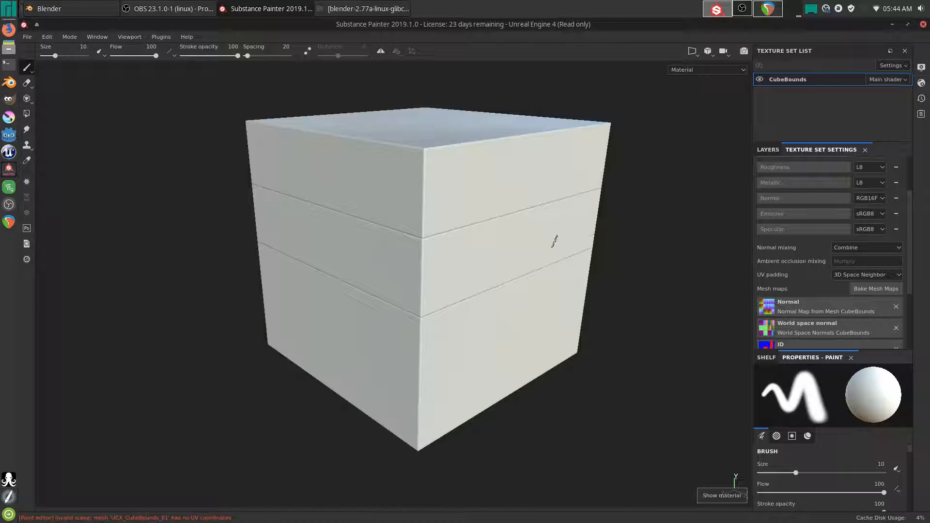
left_click_drag(568, 250, 571, 270, "alt")
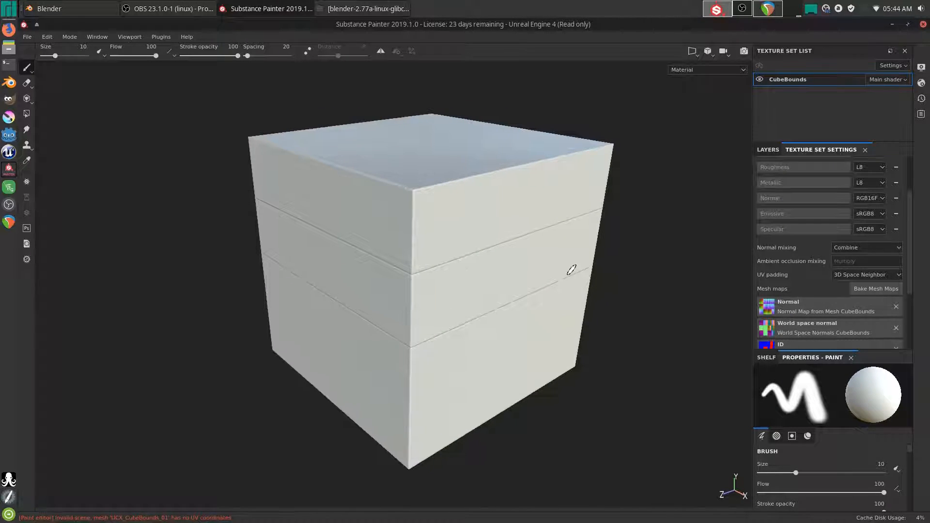
left_click(768, 149)
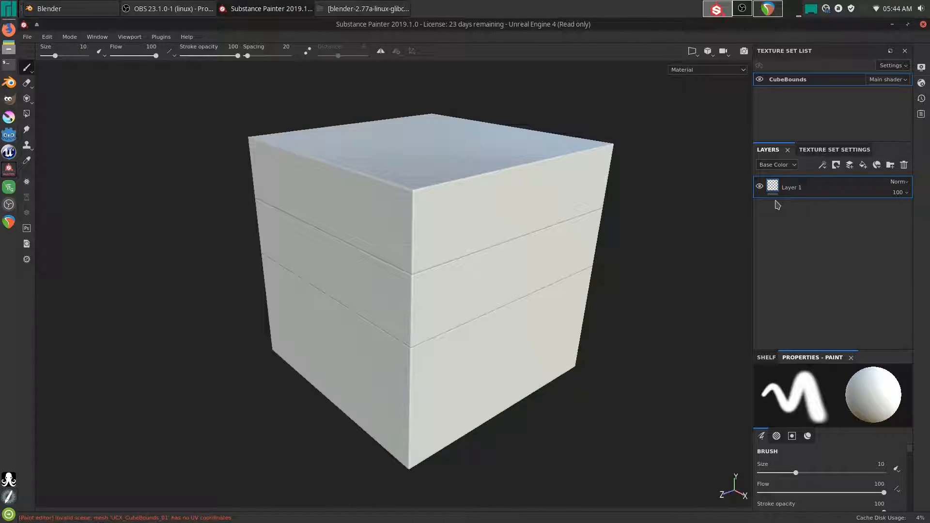
left_click(769, 356)
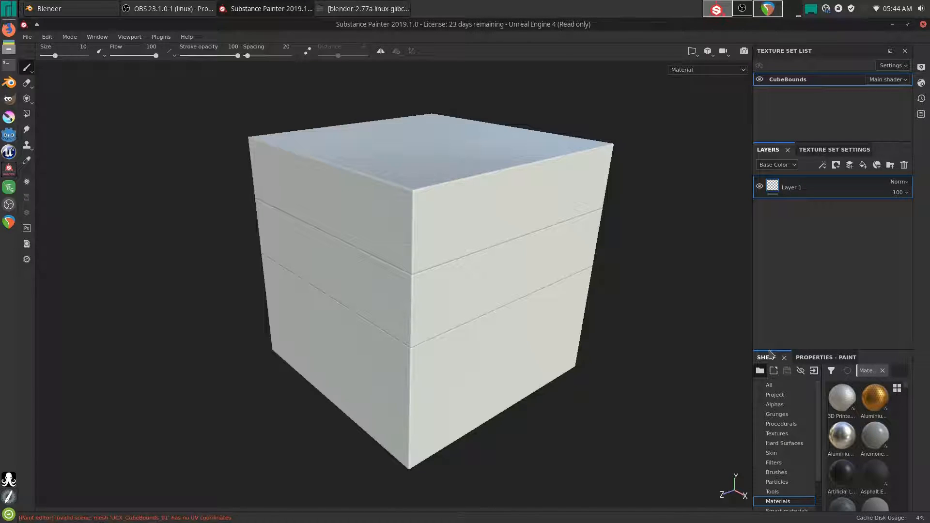
left_click_drag(769, 348, 777, 250)
left_click_drag(751, 311, 594, 317)
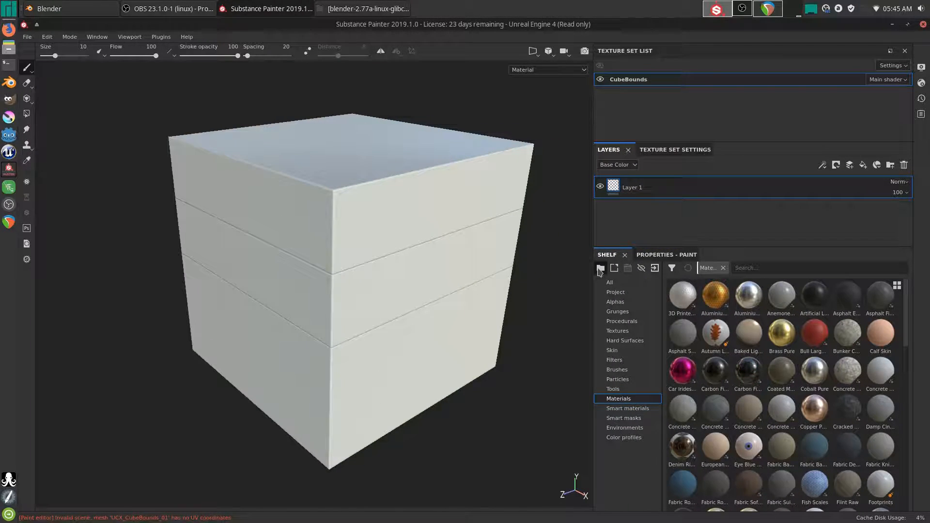
- Drag Concrete Dusty from the materials shelf onto the layer stack as a fill layer
left_click(601, 267)
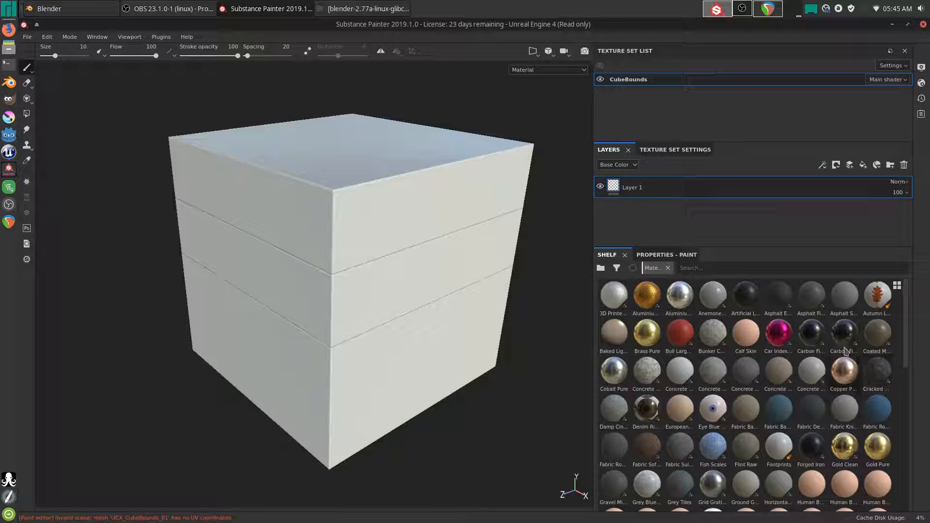
scroll(800, 366, "down", 10)
scroll(800, 365, "up", 10)
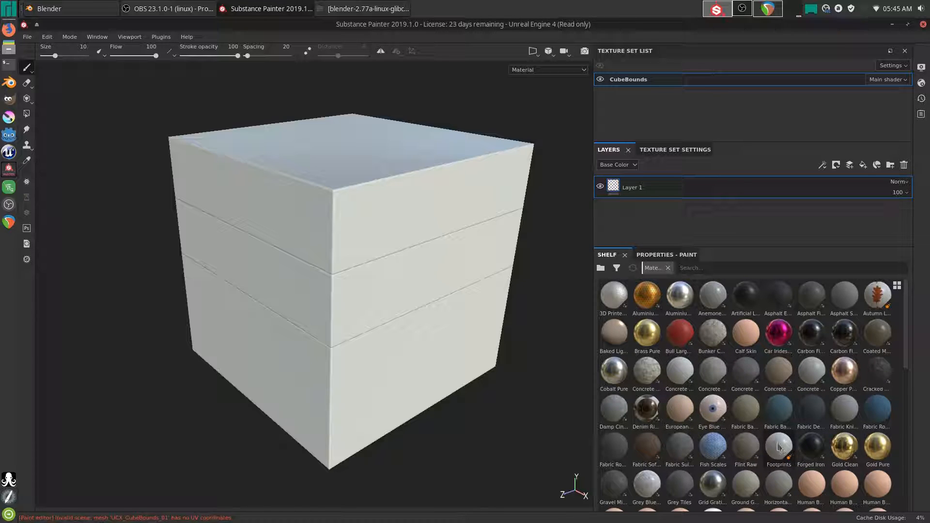
left_click_drag(712, 377, 668, 191)
left_click_drag(434, 244, 441, 281, "alt")
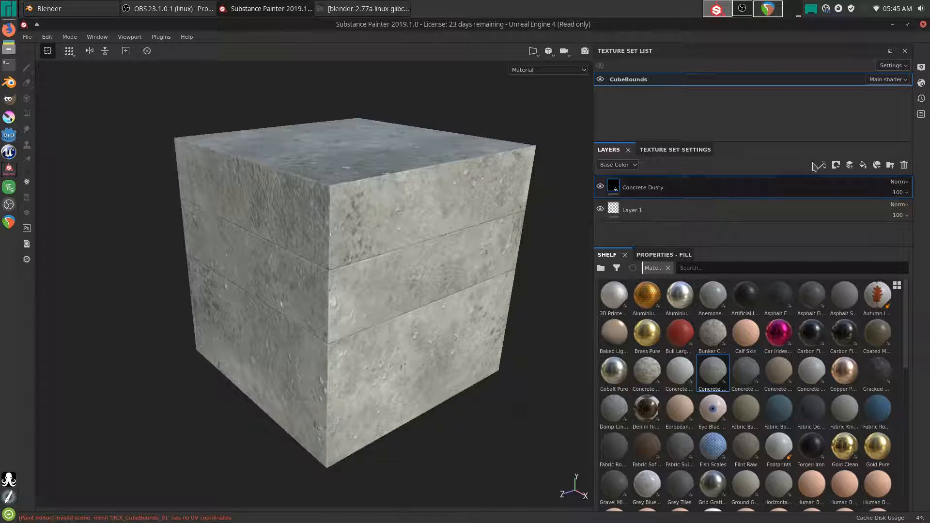
- Add Folder 1 and move the Concrete Dusty layer inside it
left_click(891, 165)
left_click_drag(613, 214, 626, 192)
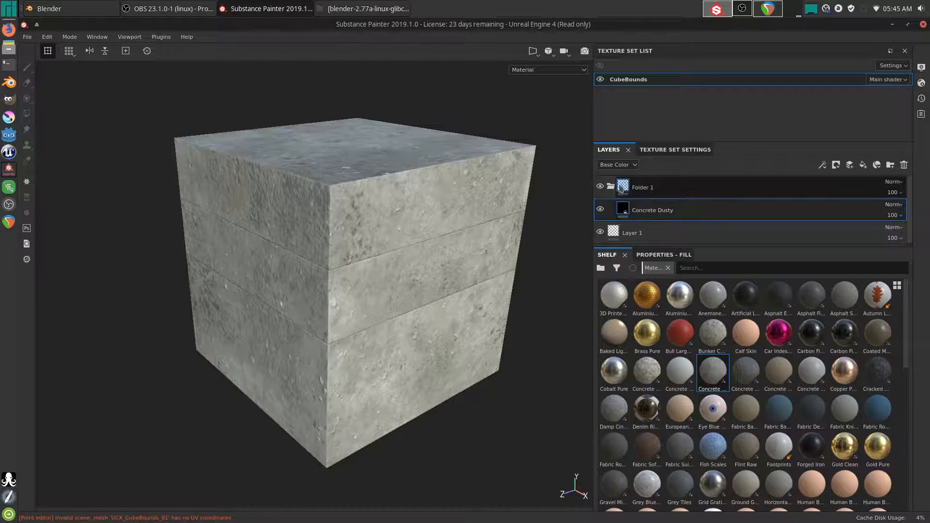
left_click(622, 188)
- Mask Folder 1 by colour selection picked from the blue ID area, collapse it, and add Folder 2
right_click(627, 188)
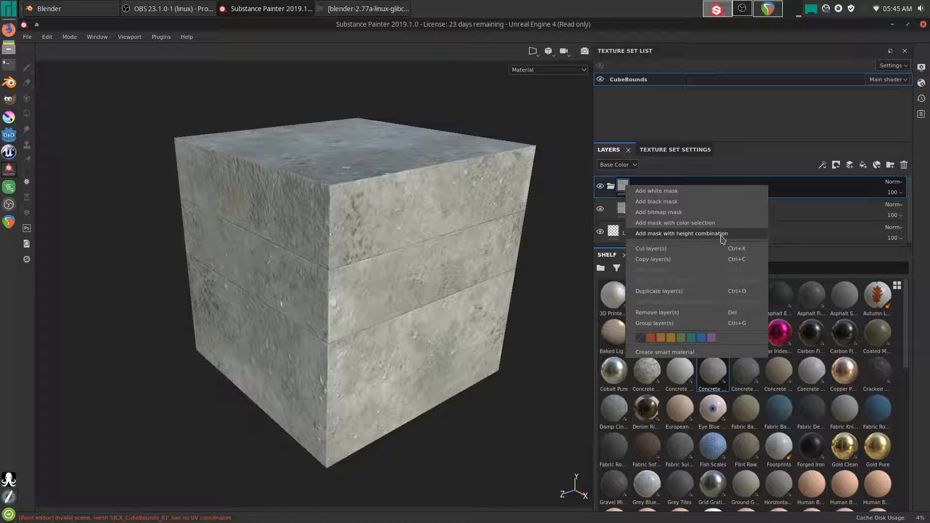
left_click(672, 223)
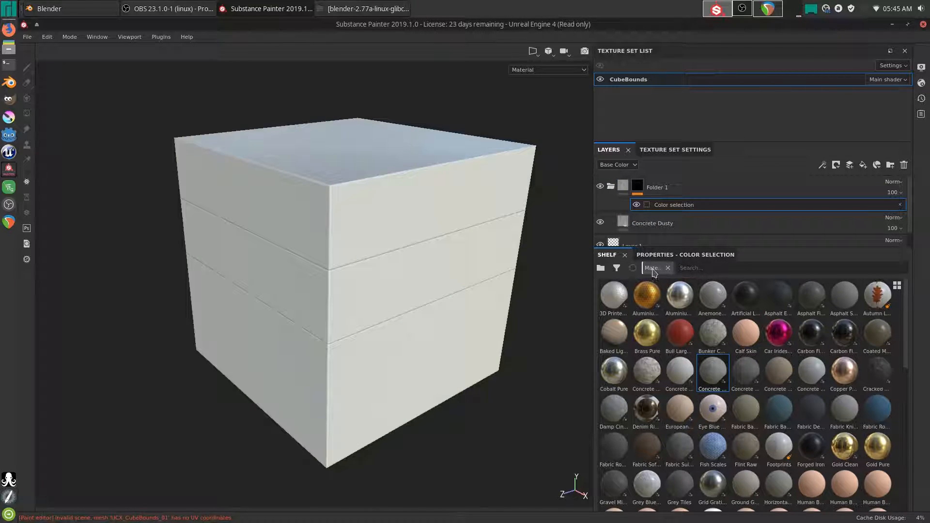
left_click(662, 257)
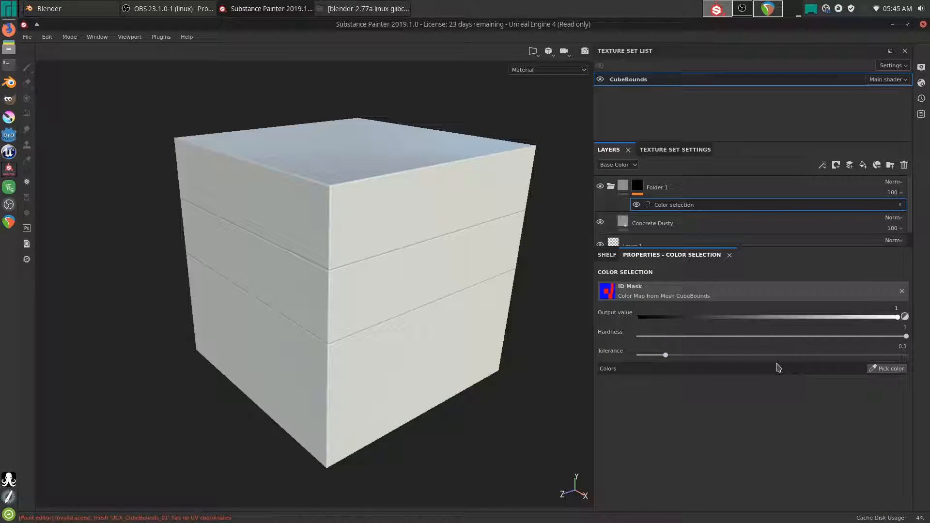
left_click(887, 368)
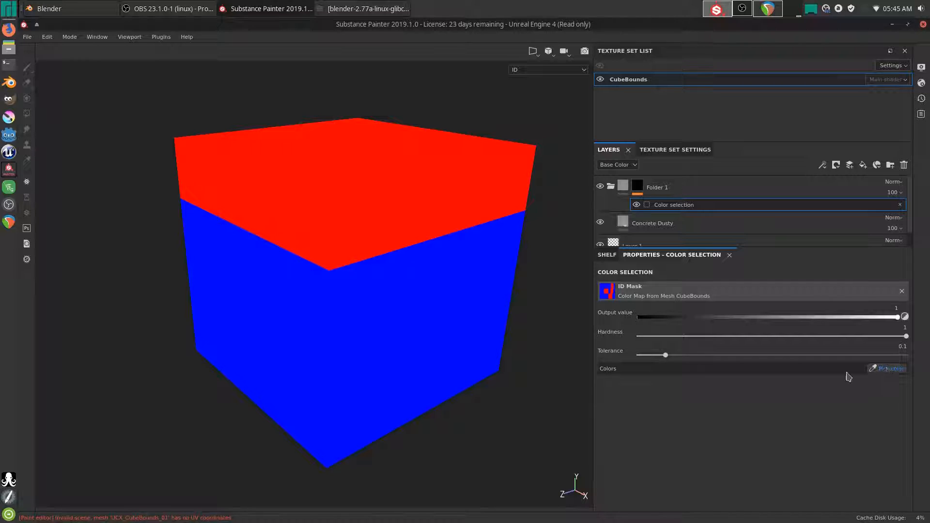
left_click(383, 330)
left_click_drag(446, 371, 425, 278, "alt")
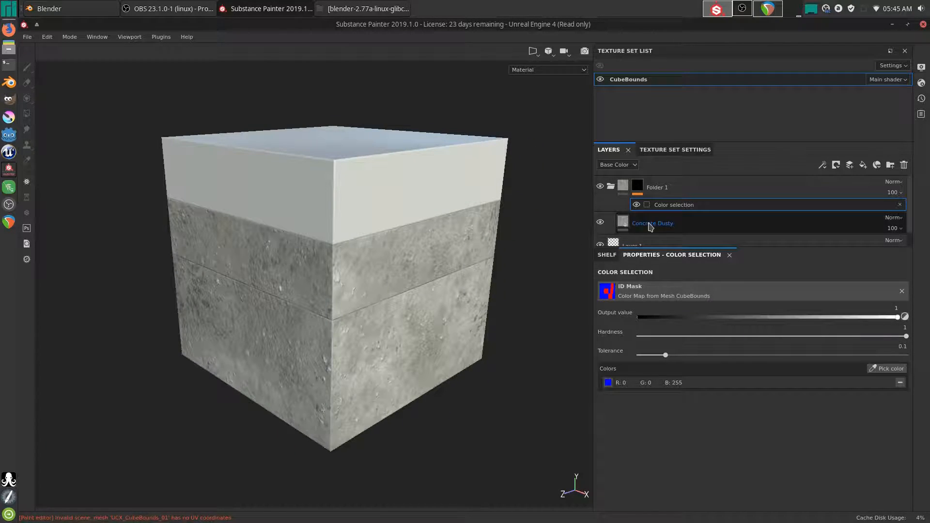
left_click(612, 188)
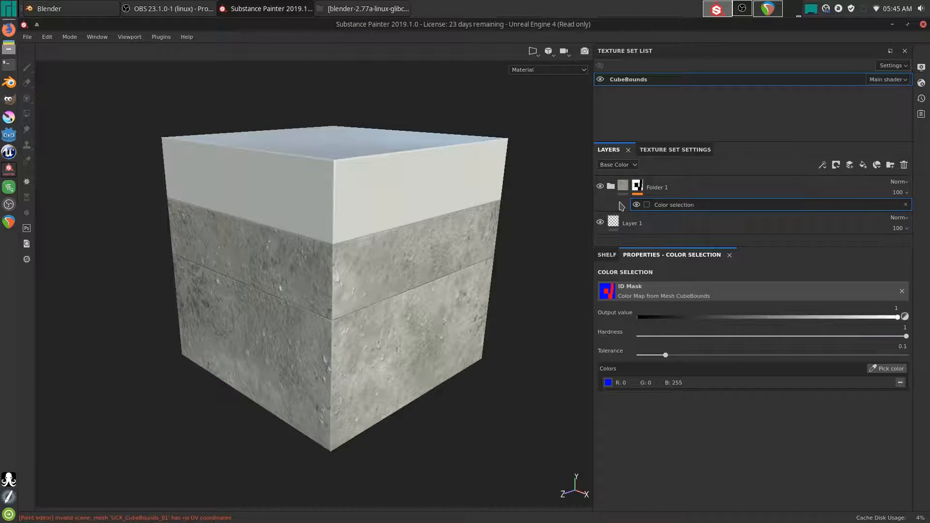
left_click(891, 167)
- Place Aluminium Insulator inside Folder 2 and mask the folder by colour selection on the red top
left_click(607, 255)
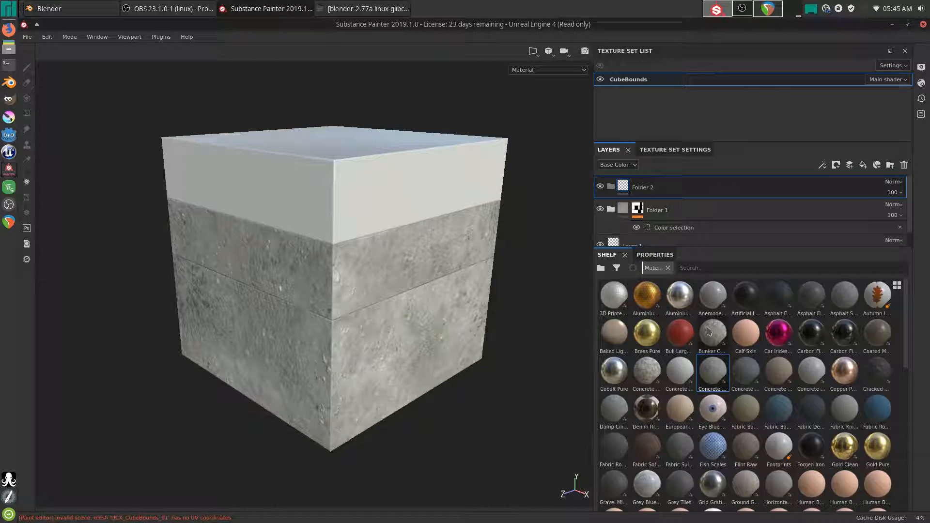
left_click_drag(647, 297, 630, 190)
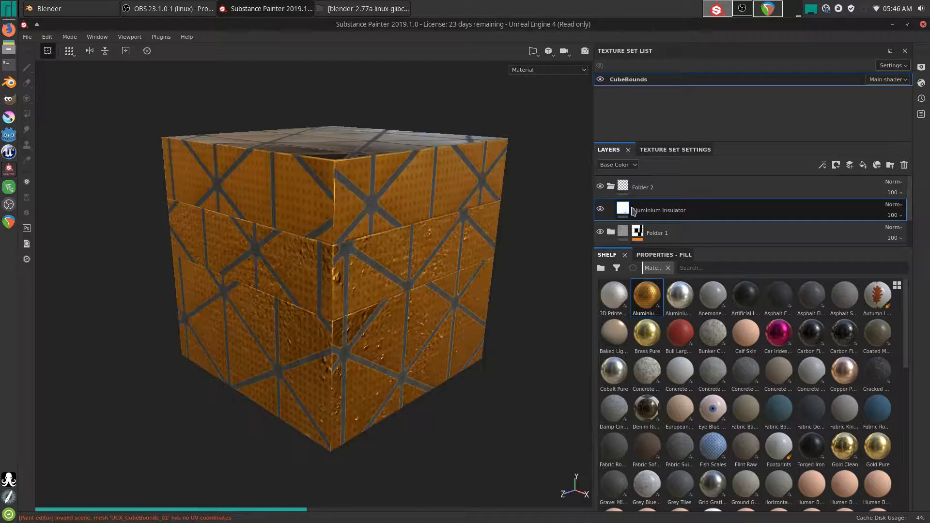
left_click(623, 187)
right_click(623, 187)
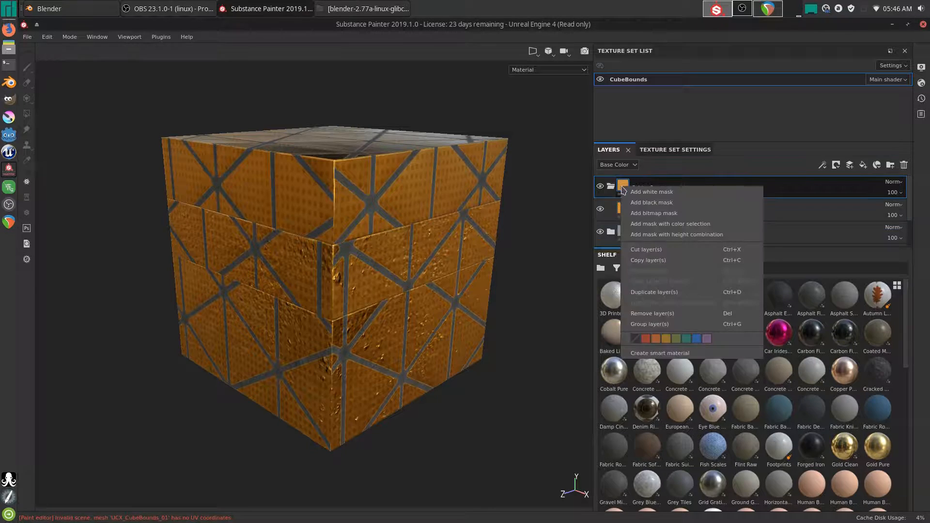
left_click(660, 224)
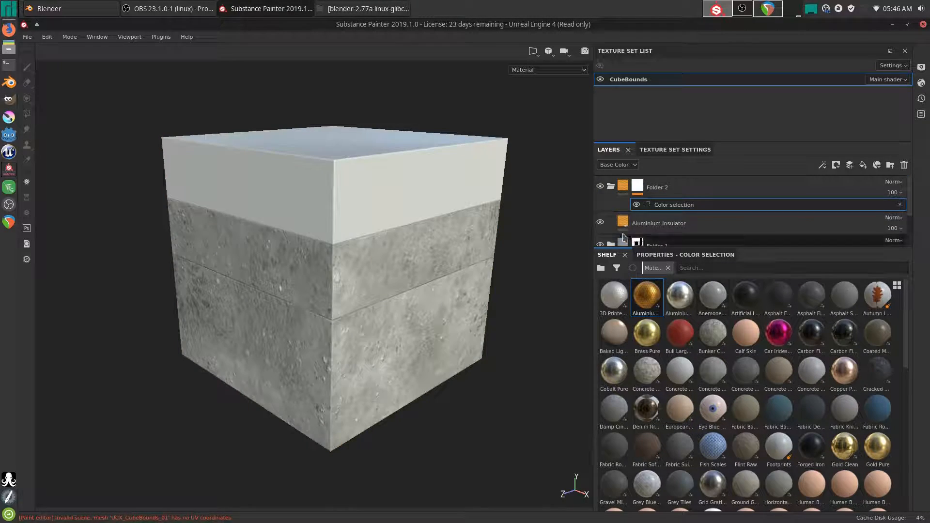
left_click(667, 259)
left_click(888, 368)
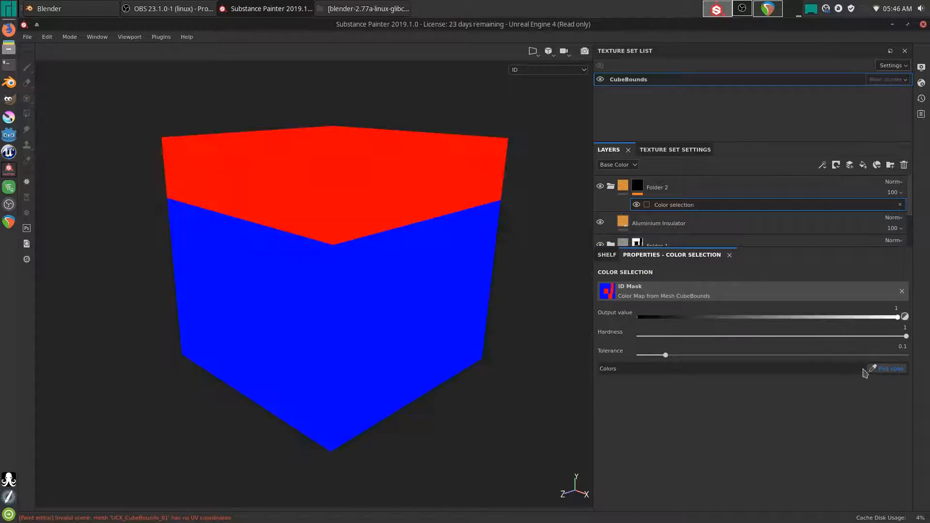
left_click(396, 201)
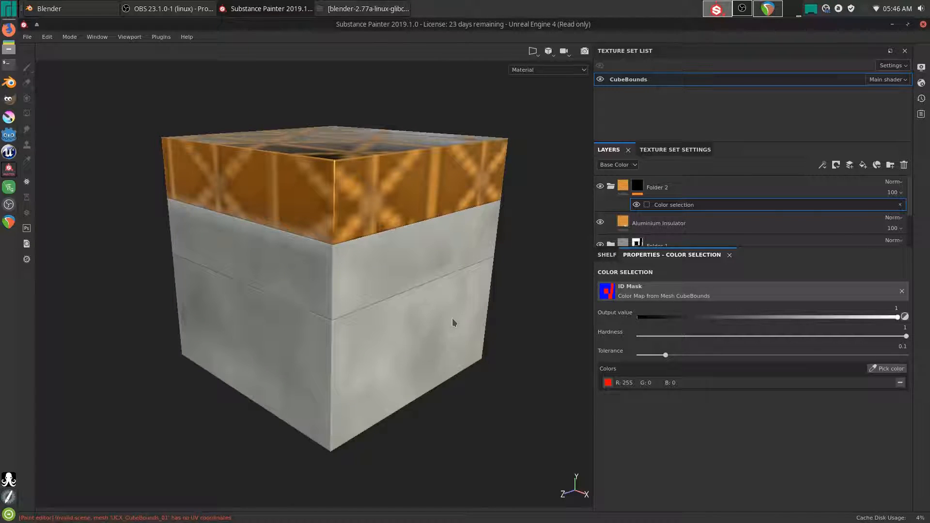
mouse_move(424, 290)
left_mouse_down("alt")
mouse_move(442, 306)
mouse_move(428, 378)
mouse_move(393, 310)
mouse_move(355, 326)
mouse_move(397, 326)
mouse_move(438, 376)
mouse_move(424, 312)
mouse_move(431, 303)
left_mouse_up("alt")
left_click(637, 186)
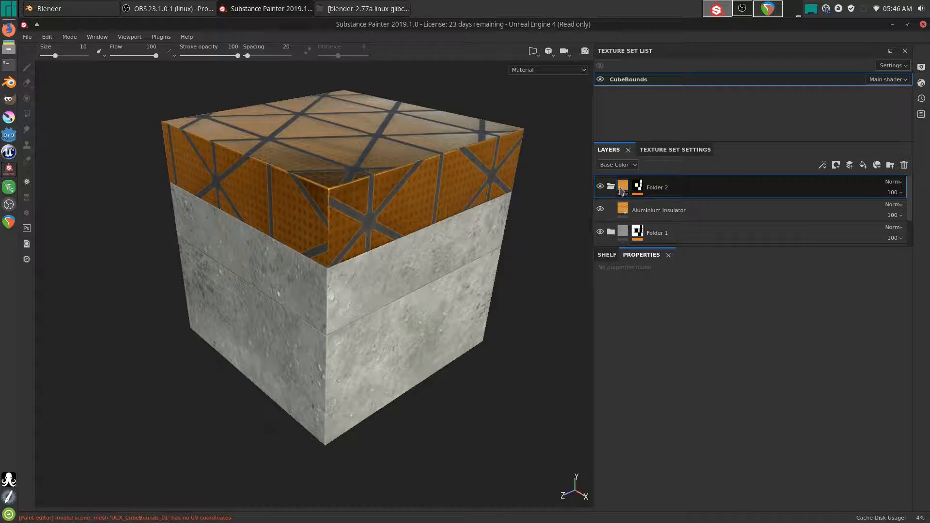
- Set the Aluminium Insulator fill's projection to Tri-planar
left_click(624, 209)
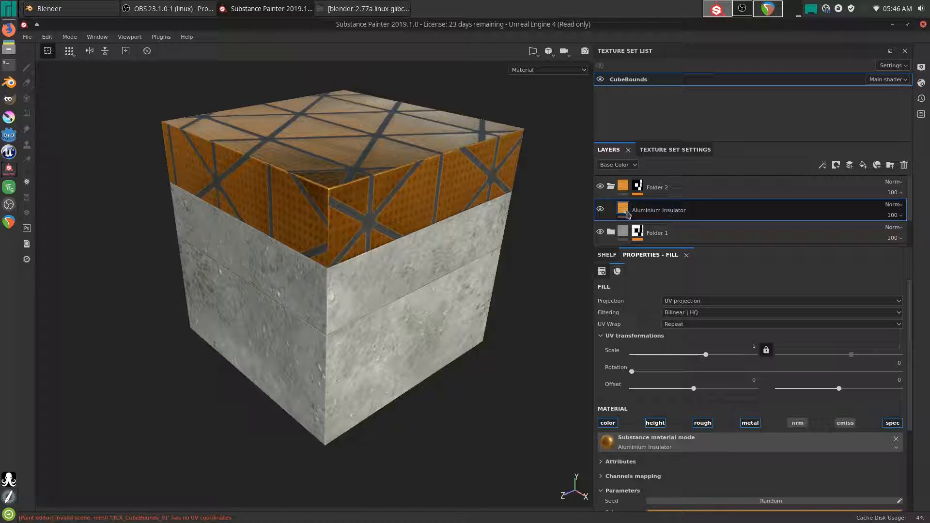
left_click(688, 301)
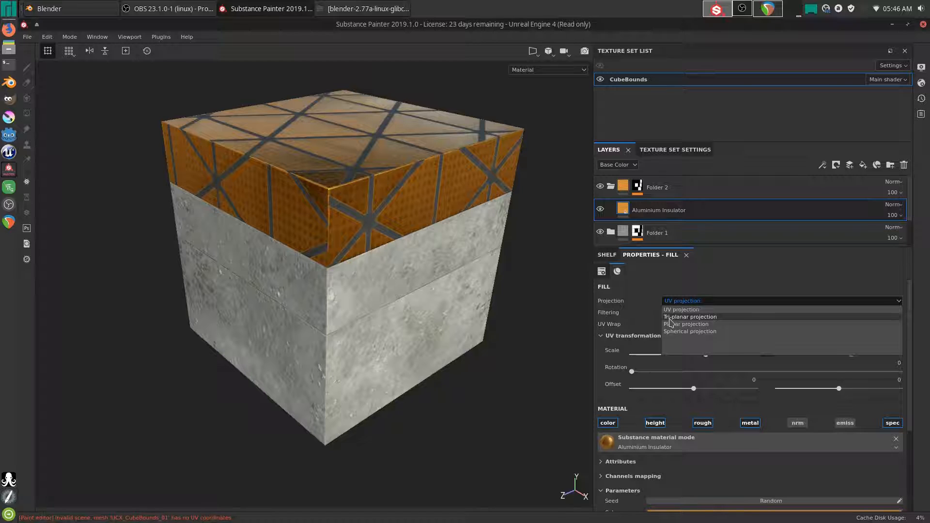
left_click(681, 319)
left_click_drag(466, 262, 327, 186, "alt")
- Offset the tri-planar projection along X, test then reset rotation to 0, and expand 3D projection settings
mouse_move(380, 289)
left_mouse_down()
mouse_move(429, 305)
mouse_move(395, 297)
left_mouse_up()
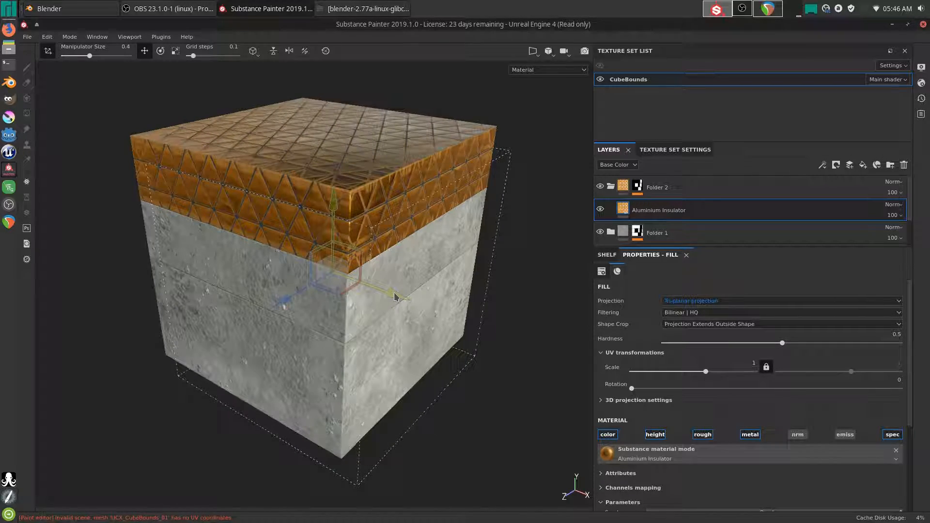
scroll(418, 299, "up", 6)
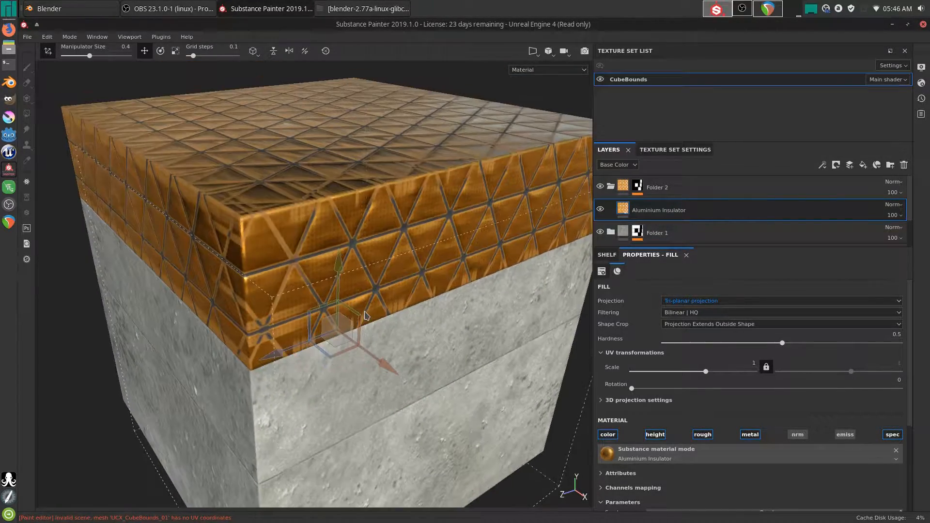
scroll(367, 316, "down", 3)
left_click_drag(367, 316, 432, 326, "alt")
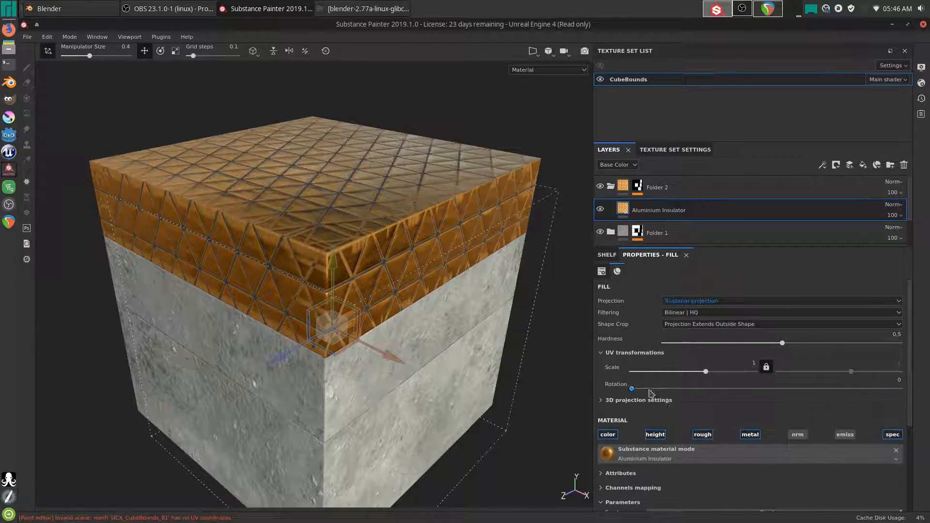
left_click(645, 389)
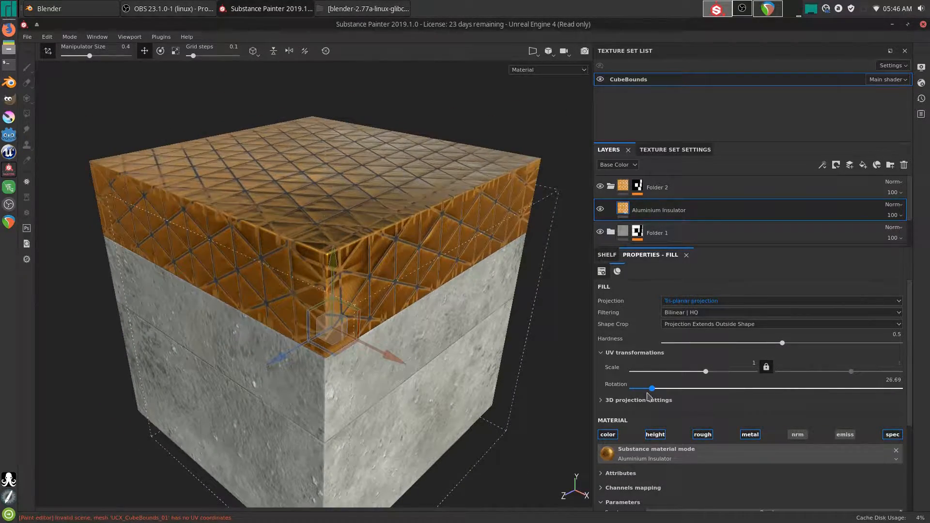
left_click_drag(646, 389, 619, 391)
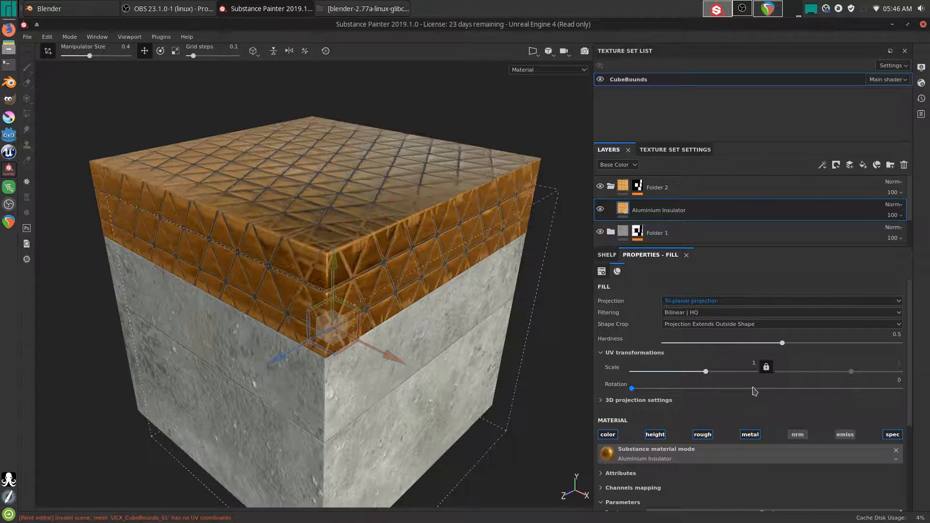
left_click(640, 399)
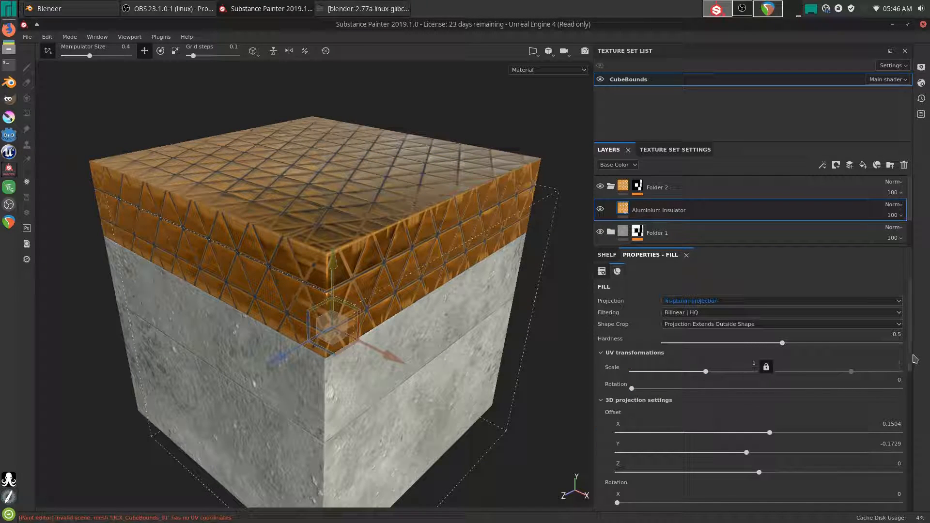
- Raise the projection Hardness to 1
left_click(787, 343)
left_click_drag(806, 353, 630, 372)
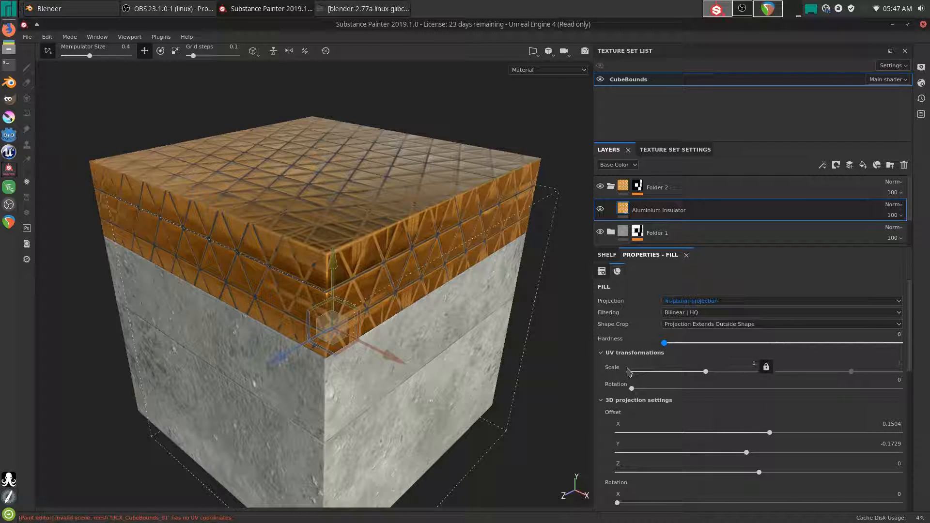
left_click_drag(693, 371, 921, 366)
left_click_drag(354, 335, 487, 328, "alt")
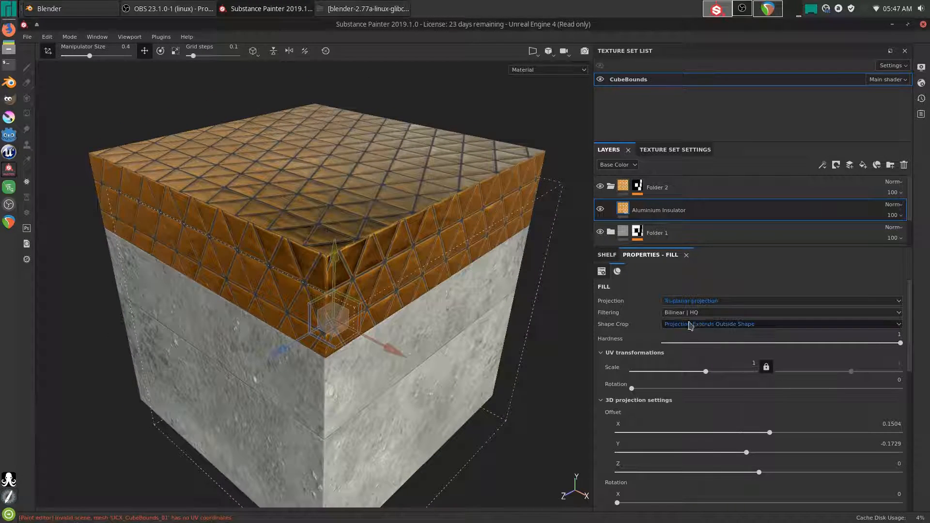
- Crop the projection to the shape and move it up to widen the orange band
left_click(687, 325)
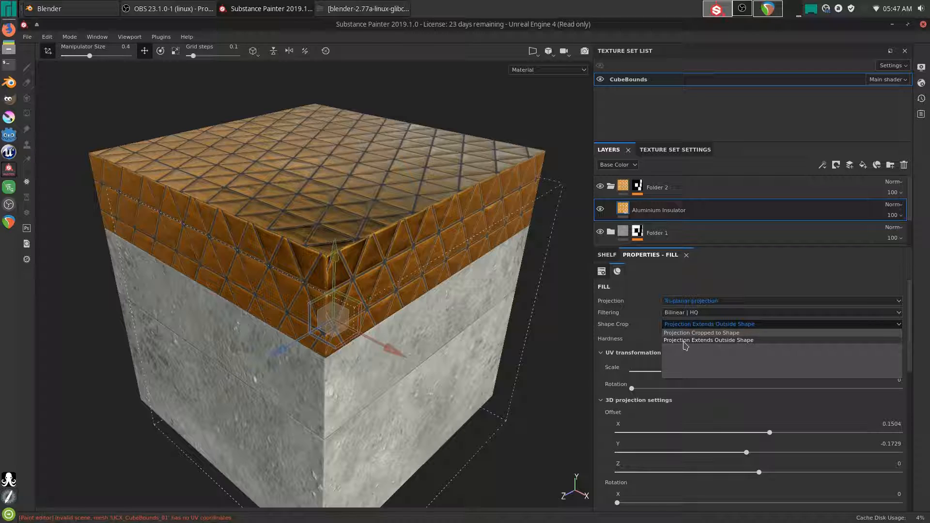
left_click(712, 334)
mouse_move(476, 336)
left_mouse_down("alt")
mouse_move(505, 285)
mouse_move(485, 328)
left_mouse_up("alt")
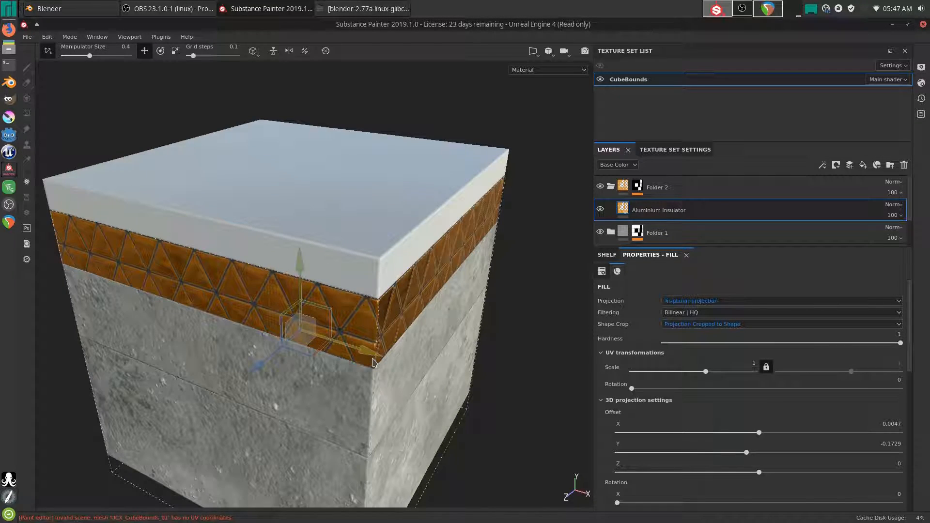
left_click_drag(297, 237, 299, 261)
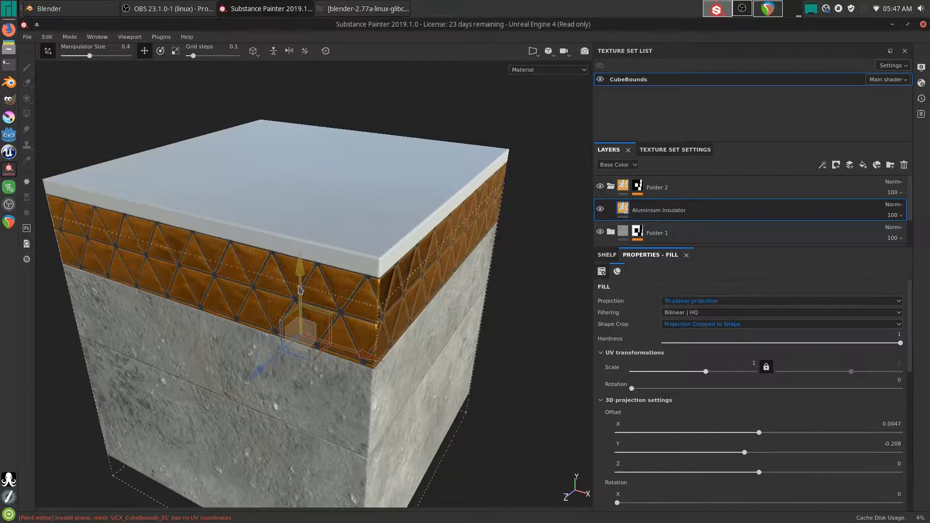
left_click_drag(297, 303, 303, 240)
left_click_drag(474, 318, 352, 299, "alt")
left_click_drag(438, 302, 474, 303, "alt")
- Let the projection extend outside the shape and switch the fill to Planar projection
left_click(705, 324)
left_click(702, 339)
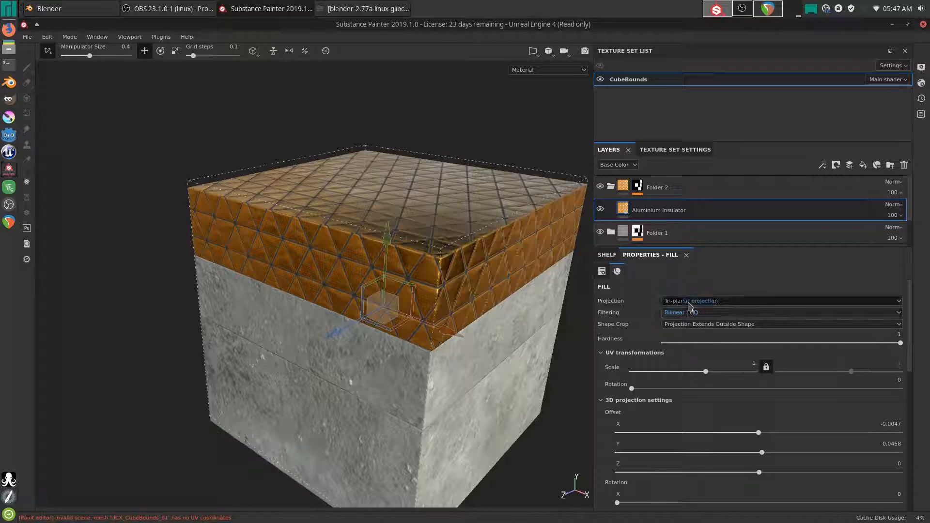
left_click(690, 302)
left_click(686, 324)
left_click_drag(416, 311, 368, 314, "alt")
- Try the UV Wrap modes and settle back on full Repeat, leaving Shape Crop unchanged
scroll(451, 353, "down", 3)
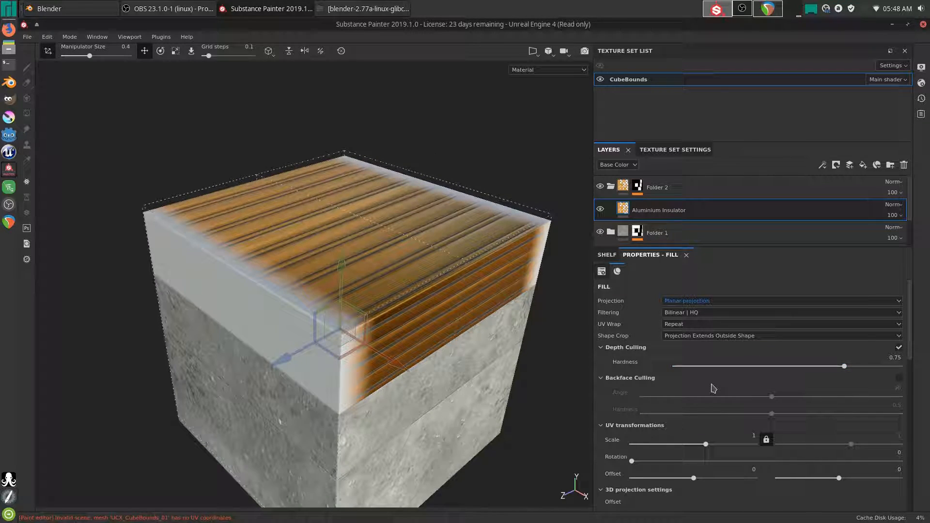
left_click(682, 325)
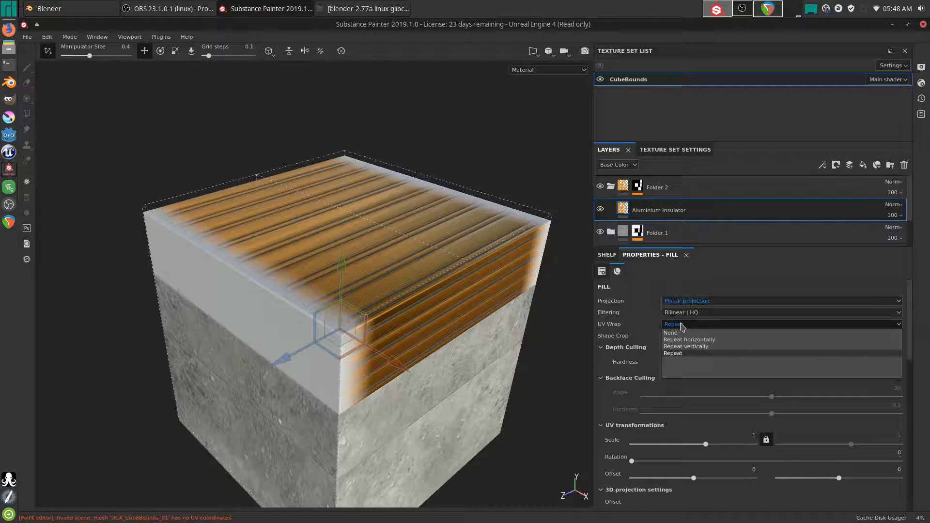
left_click(689, 343)
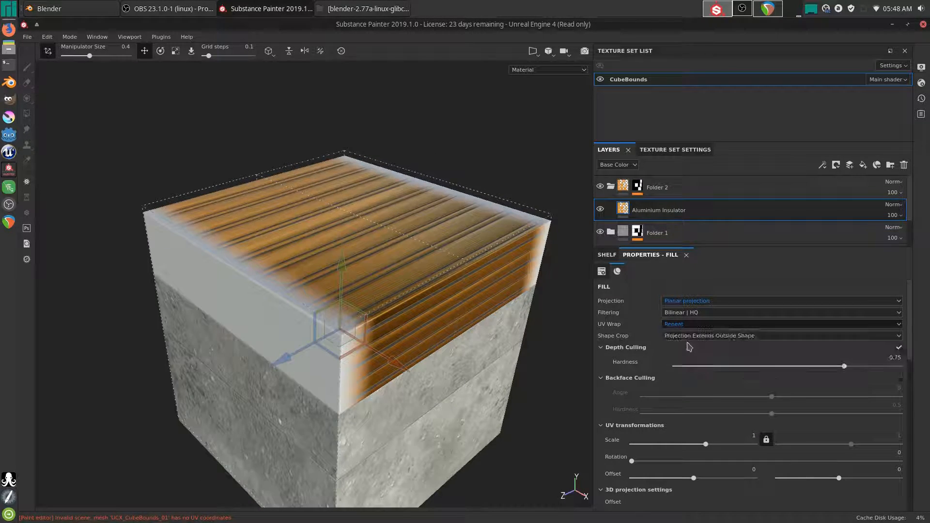
left_click(686, 324)
left_click(692, 349)
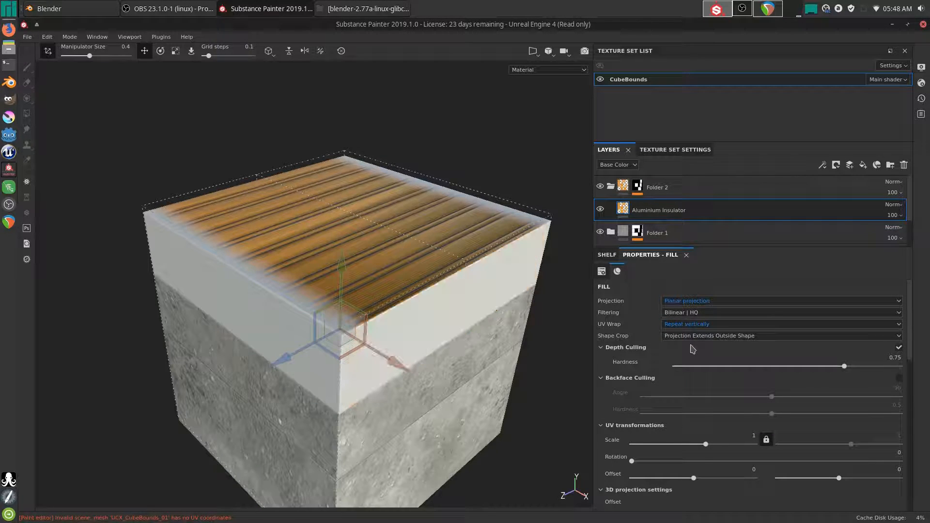
left_click(688, 327)
left_click(673, 333)
left_click(681, 324)
left_click(681, 353)
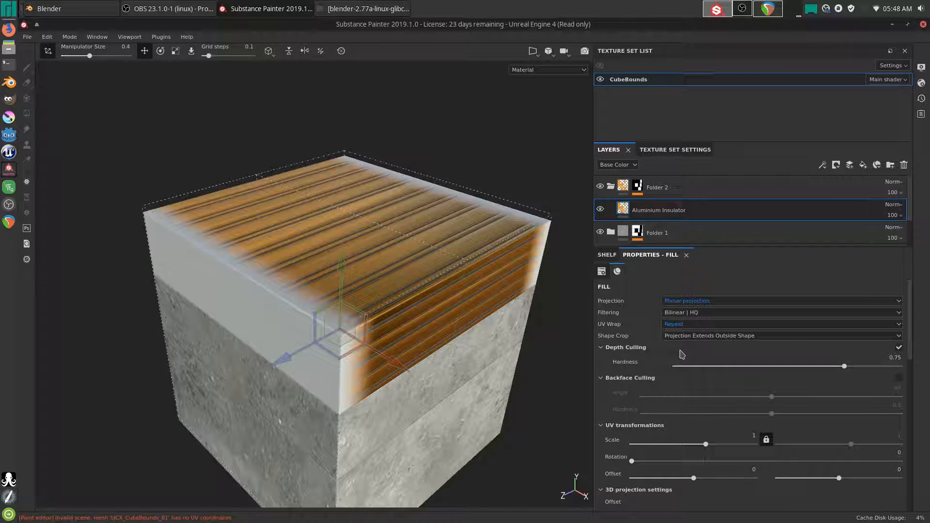
left_click(684, 336)
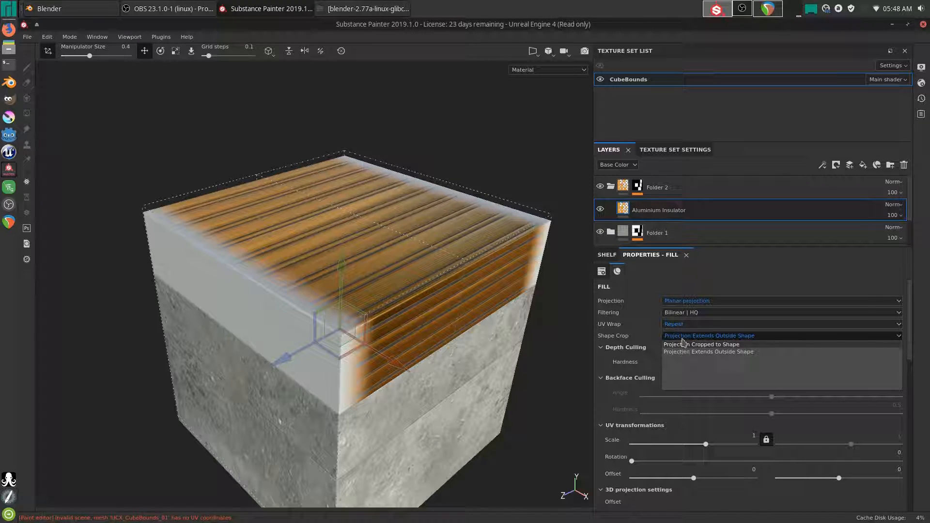
left_click(652, 329)
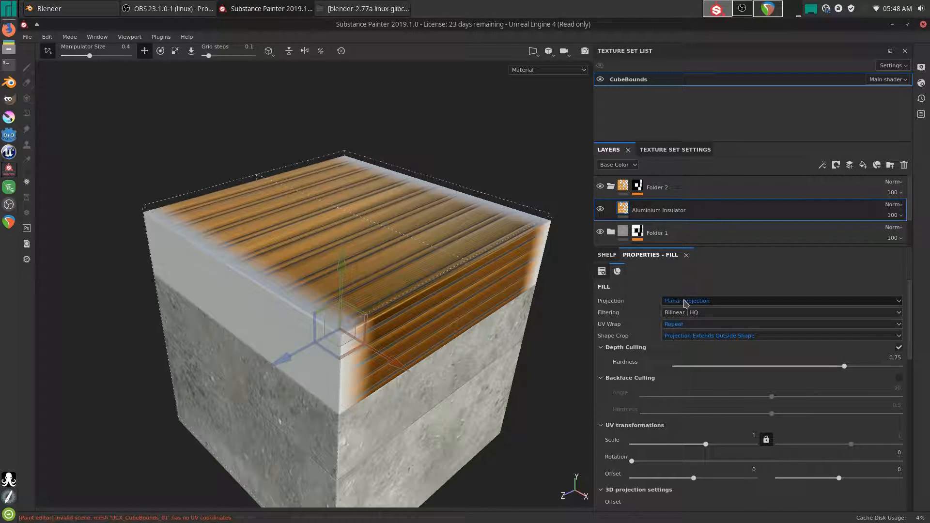
- Switch the fill to Spherical projection and slide it down along Y to -1.5524
left_click(685, 301)
left_click(683, 332)
left_click_drag(478, 331, 343, 300, "alt")
left_click_drag(302, 236, 361, 286)
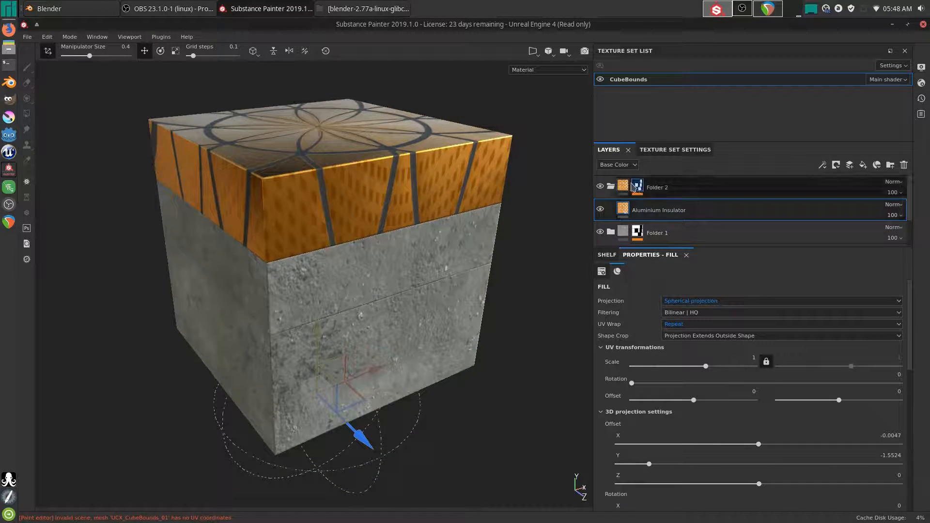
- Collapse Folder 2, add Folder 3 and move the folders into it
left_click(612, 188)
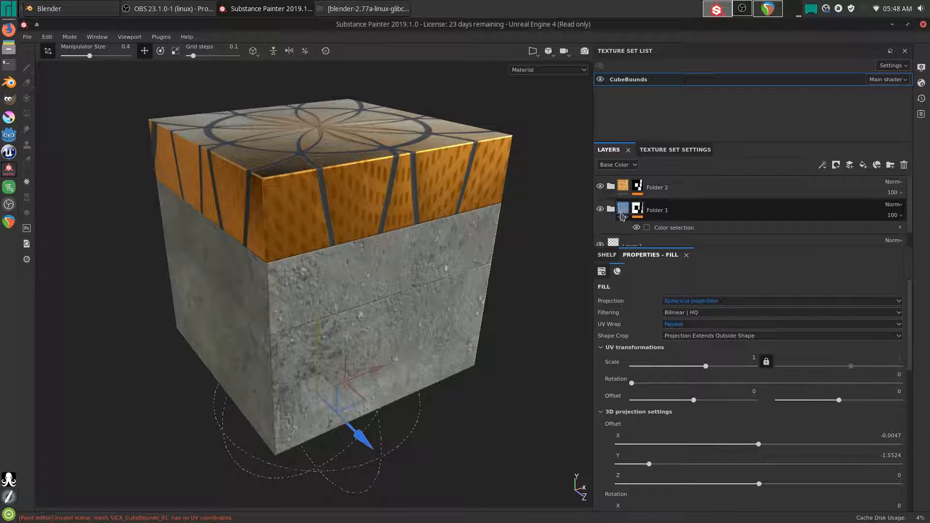
left_click(824, 189)
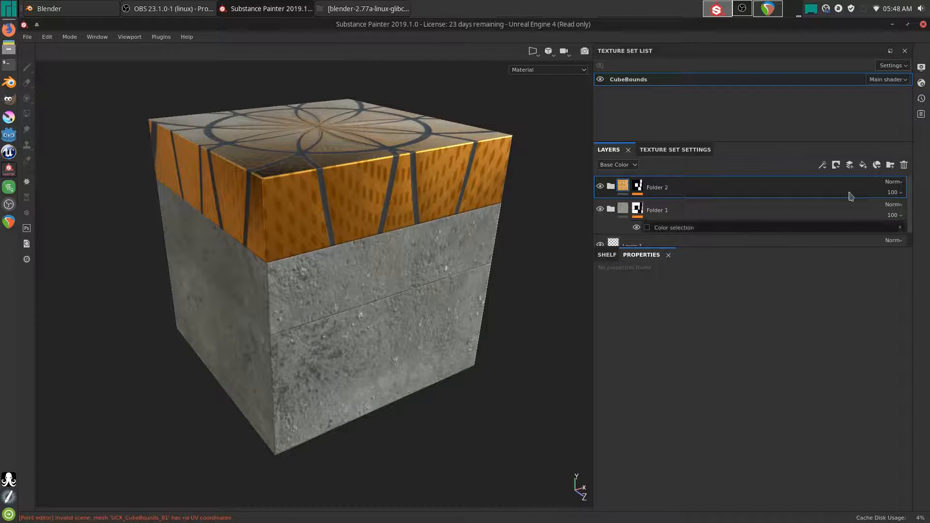
left_click(891, 166)
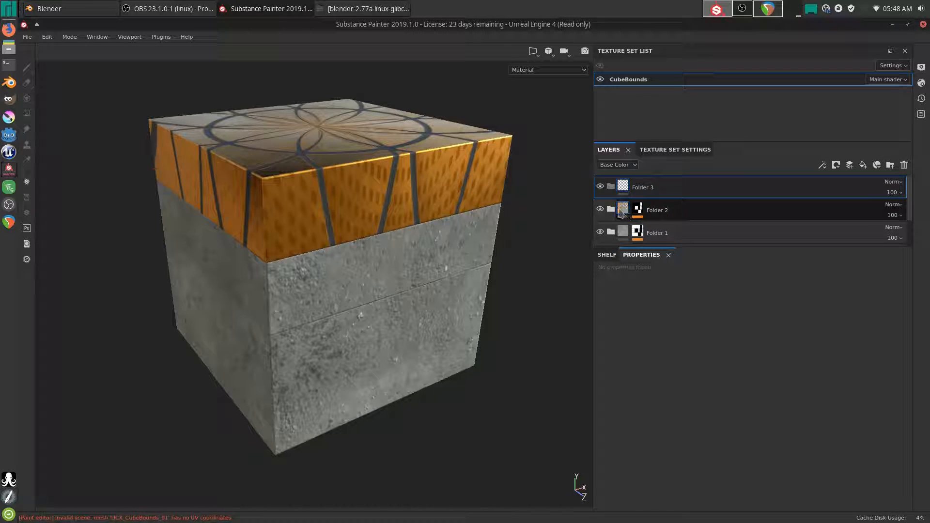
mouse_move(624, 237)
left_mouse_down()
mouse_move(641, 197)
mouse_move(632, 198)
left_mouse_up()
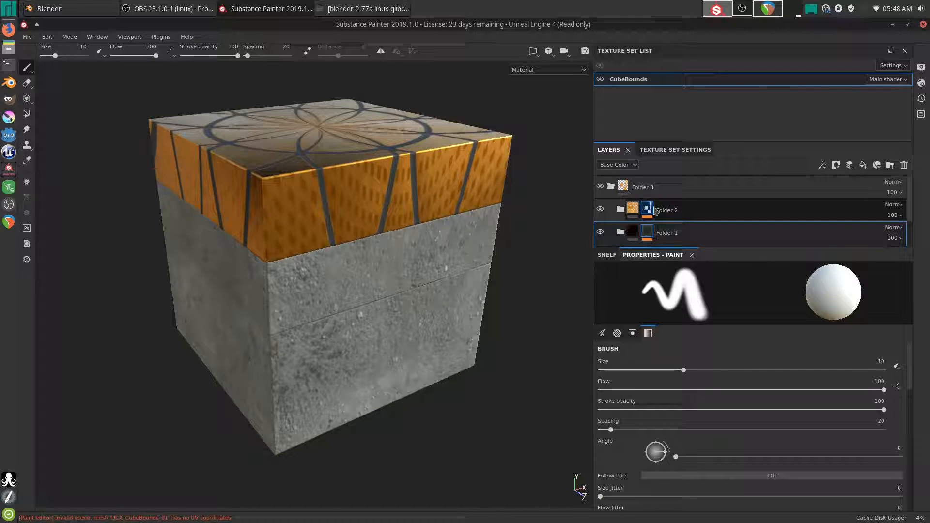
- Toggle Folder 3's visibility and expansion to check its grouped contents
left_click(625, 187)
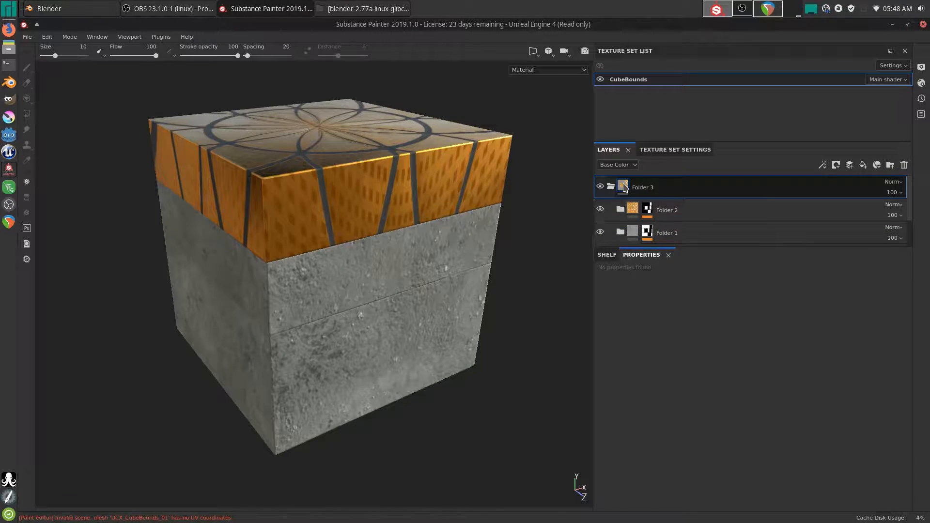
right_click(624, 188)
left_click(619, 185)
left_click(602, 187)
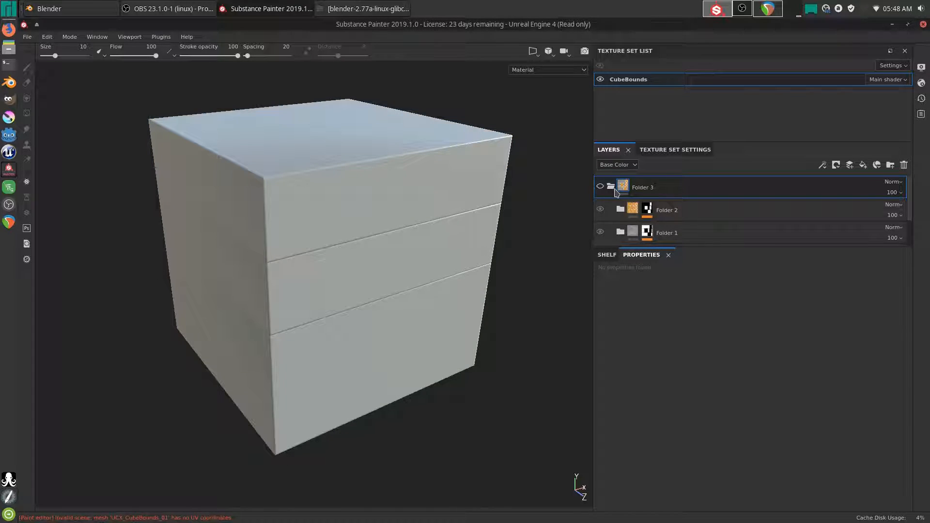
left_click(603, 187)
left_click(612, 187)
left_click(611, 187)
left_click(612, 187)
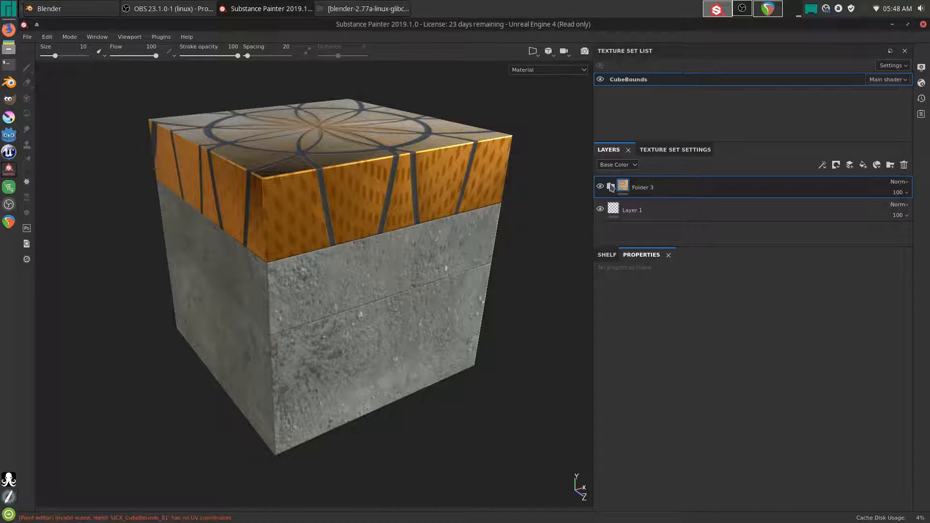
left_click(612, 187)
- Reselect Folder 3 and bring up its layer options
left_click(647, 210)
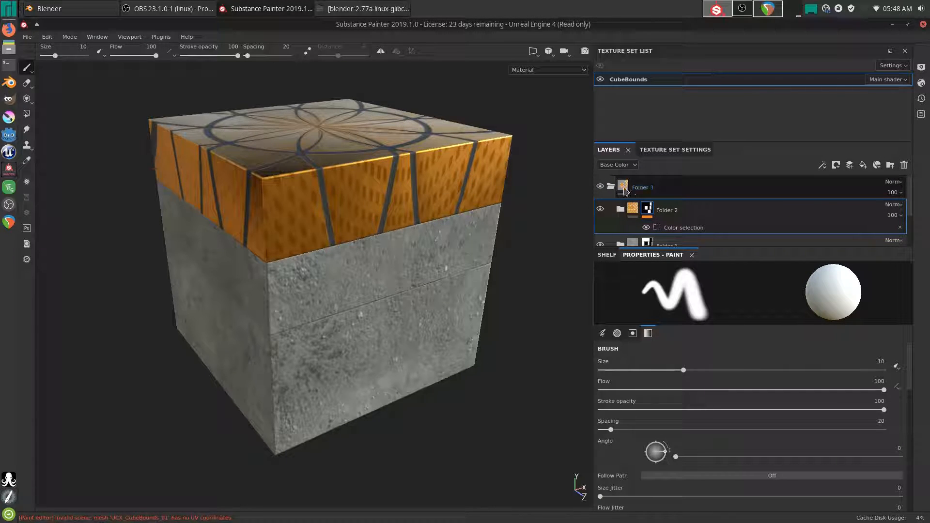
left_click(624, 190)
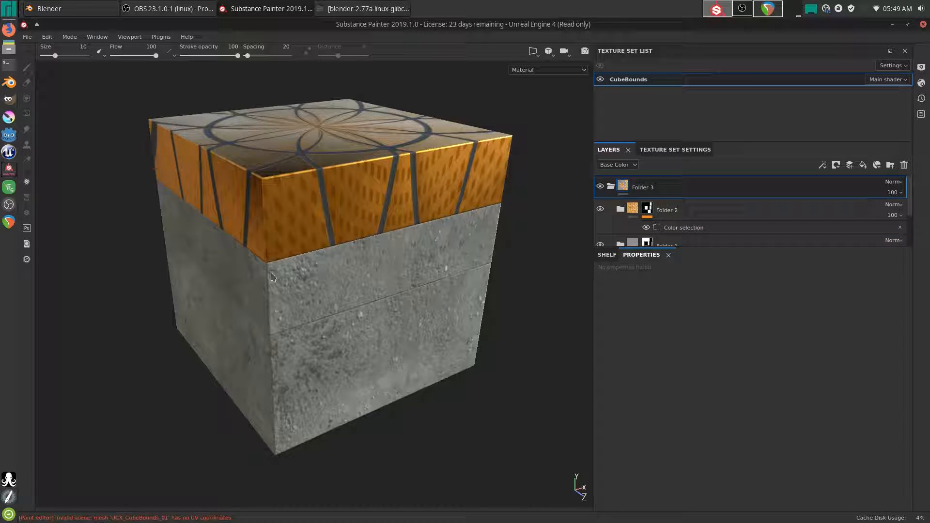
right_click(624, 190)
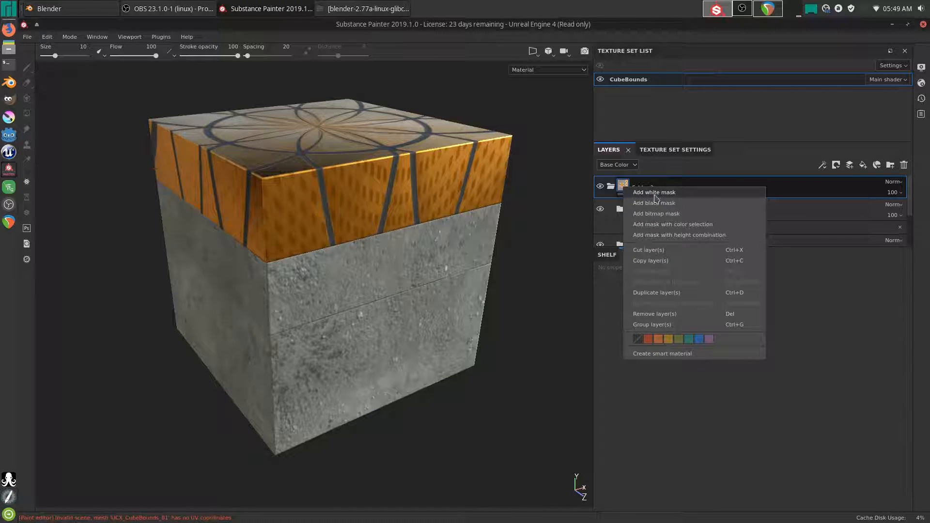
- Add a white mask to Folder 3 with a Dirt generator at Dirt Level 0.75
left_click(655, 193)
right_click(638, 187)
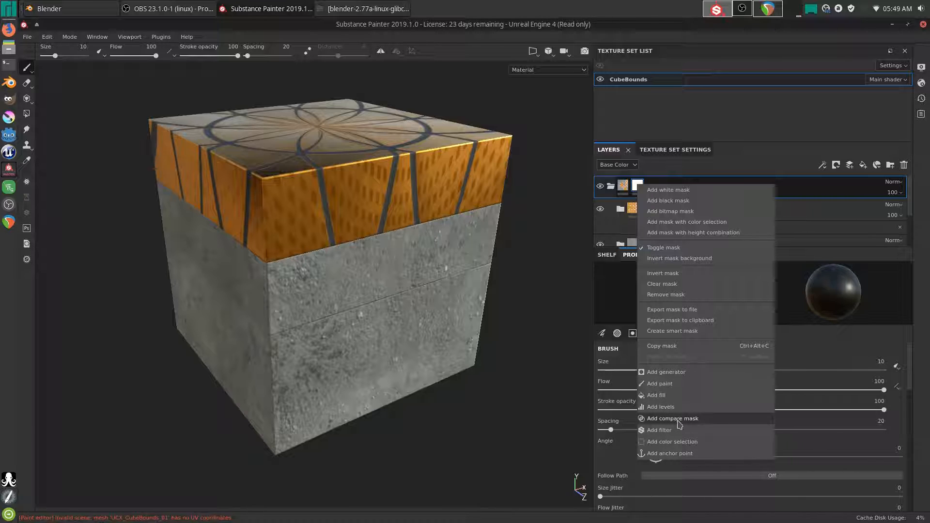
left_click(669, 372)
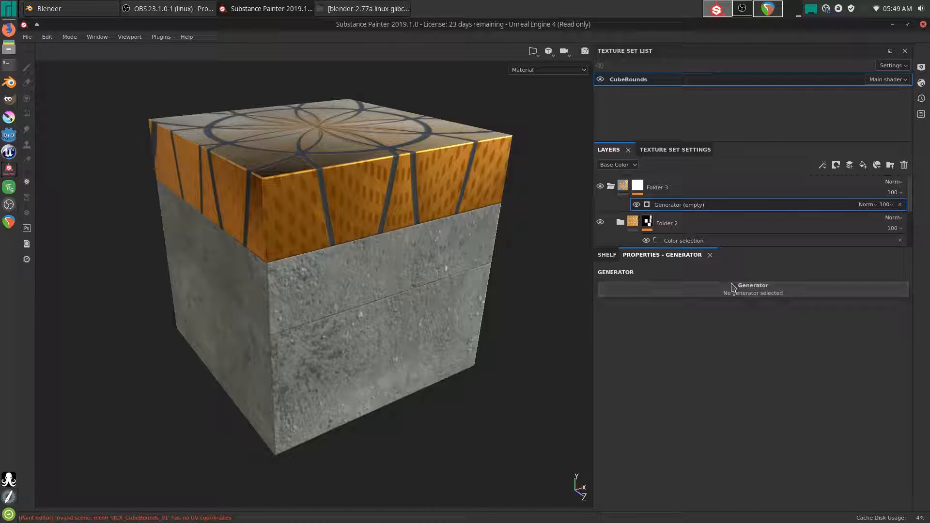
left_click(751, 294)
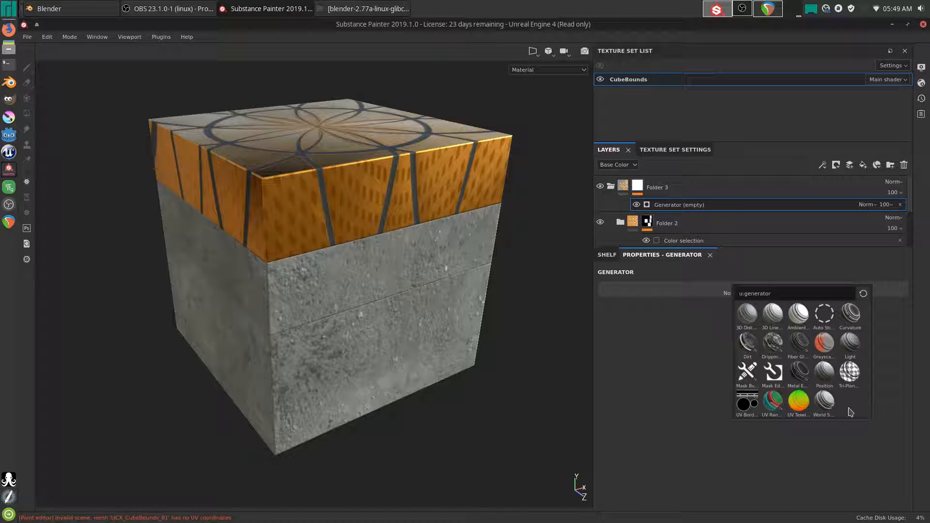
left_click(744, 356)
left_click_drag(277, 239, 359, 289, "alt")
scroll(627, 230, "down", 3)
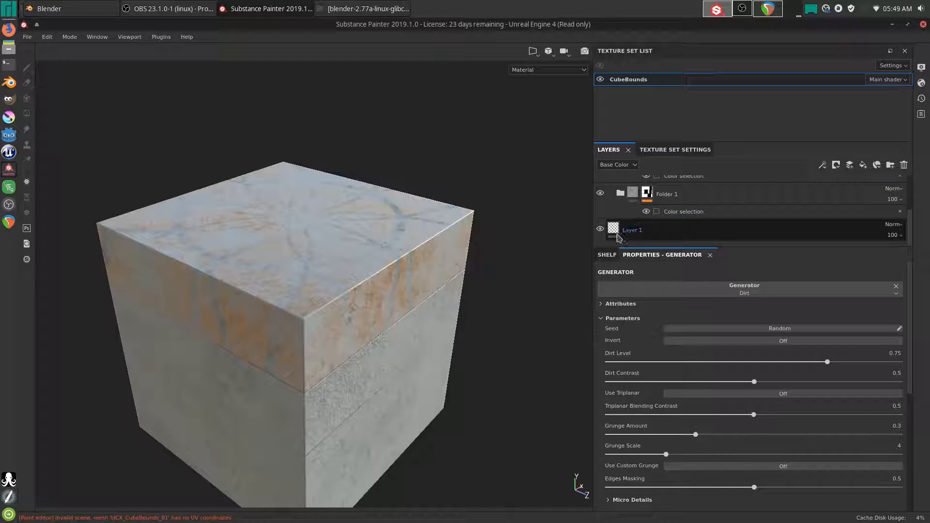
- Select Fill layer 1 and set its base colour to pure black
left_click(615, 227)
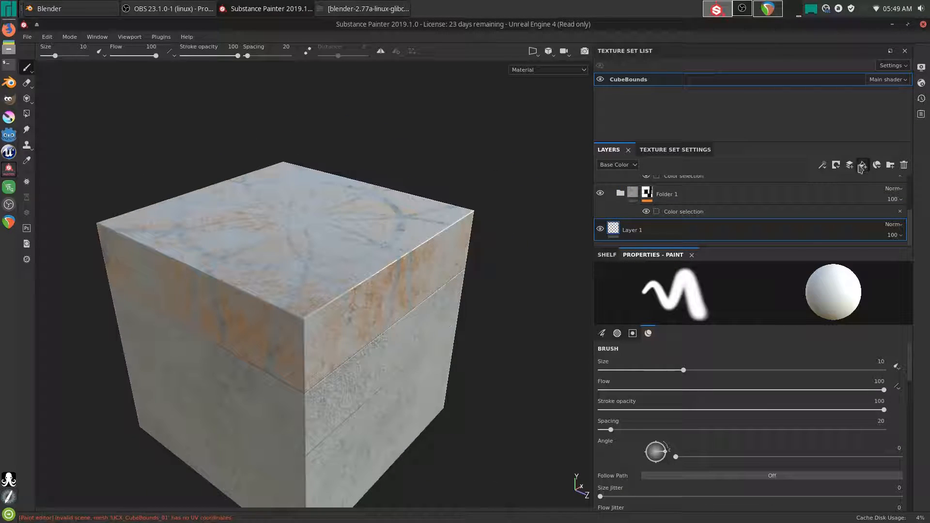
scroll(640, 219, "down", 2)
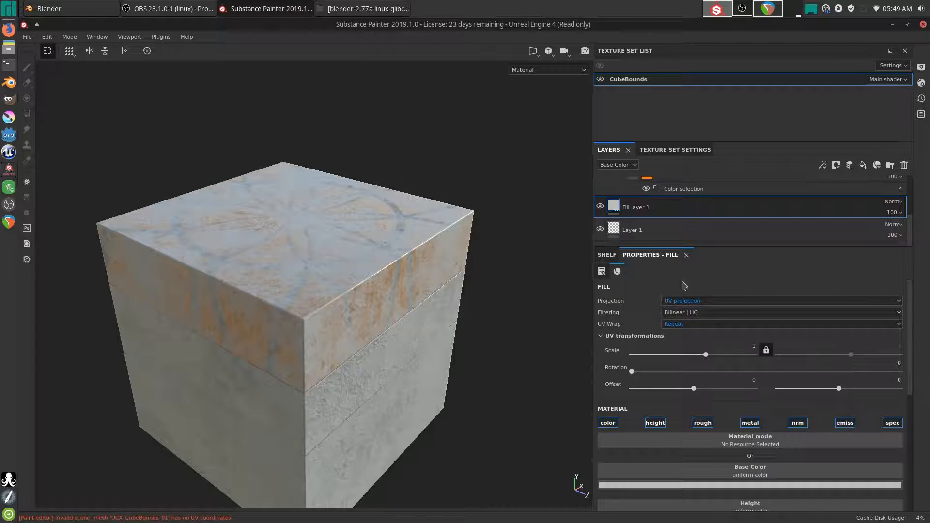
left_click(707, 485)
left_click(714, 444)
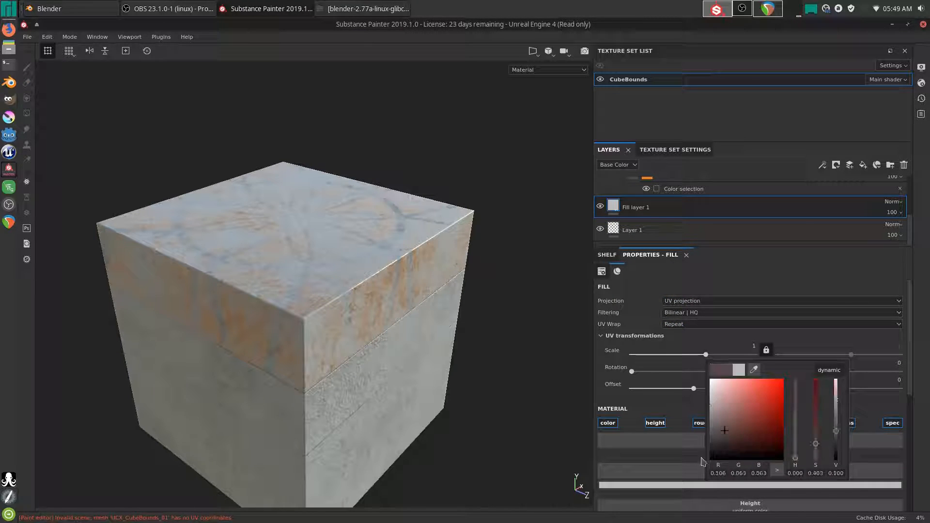
left_click_drag(670, 500, 673, 487)
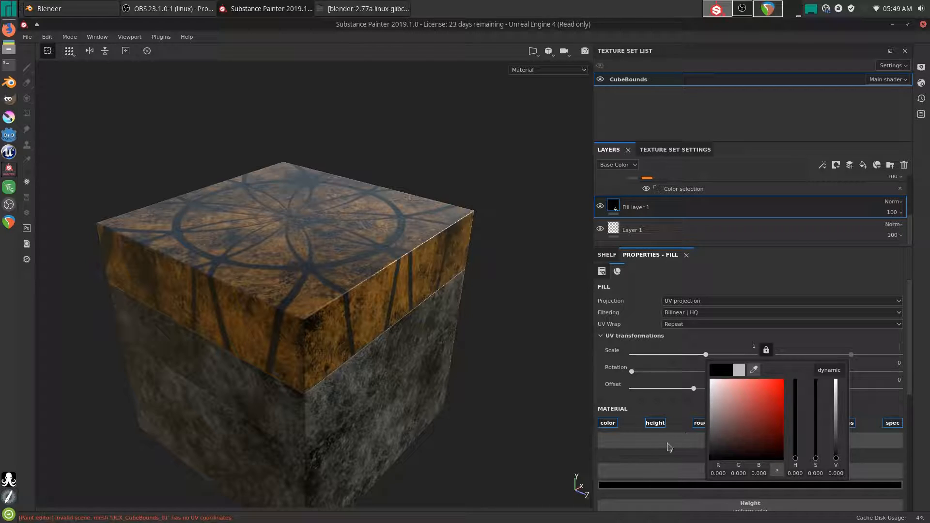
mouse_move(324, 290)
left_mouse_down("alt")
mouse_move(295, 343)
mouse_move(308, 300)
left_mouse_up("alt")
left_click_drag(354, 378, 347, 402, "alt")
- Invert the Dirt mask, set Dirt Level 0.81 and Contrast 0.51, then remove the Dirt generator
scroll(658, 217, "up", 5)
left_click(659, 205)
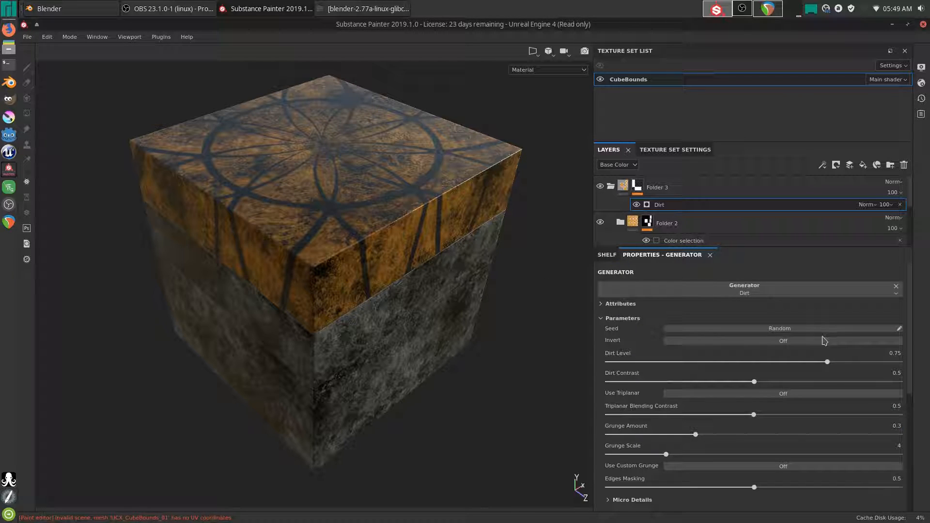
left_click_drag(827, 362, 846, 379)
left_click_drag(497, 356, 458, 327, "alt")
middle_click_drag(456, 323, 443, 342, "alt")
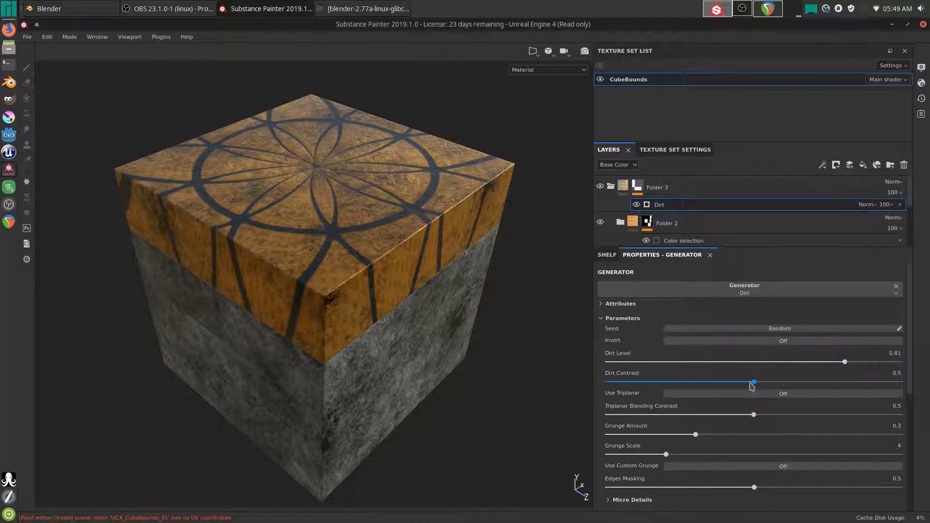
mouse_move(792, 387)
left_mouse_down()
mouse_move(897, 383)
mouse_move(594, 408)
mouse_move(909, 395)
left_mouse_up()
left_click(757, 341)
left_click_drag(692, 398, 681, 396)
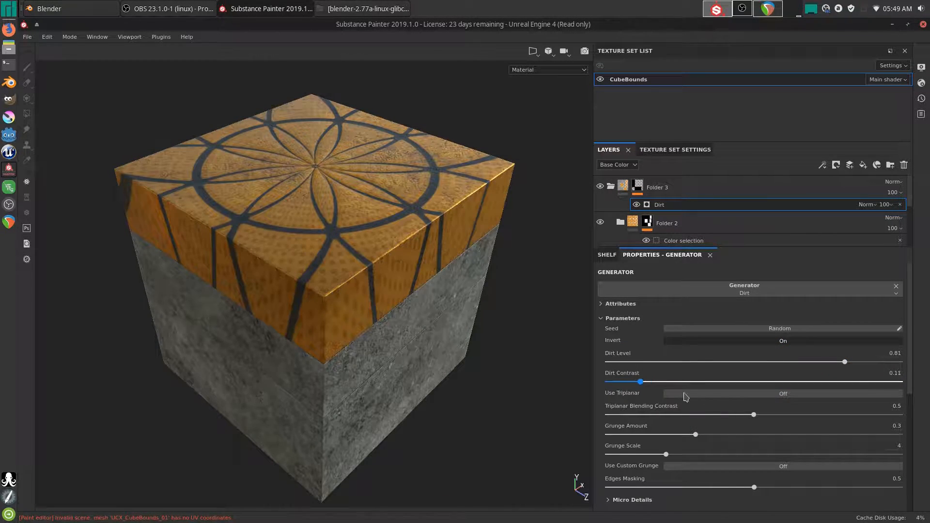
left_click_drag(846, 362, 706, 368)
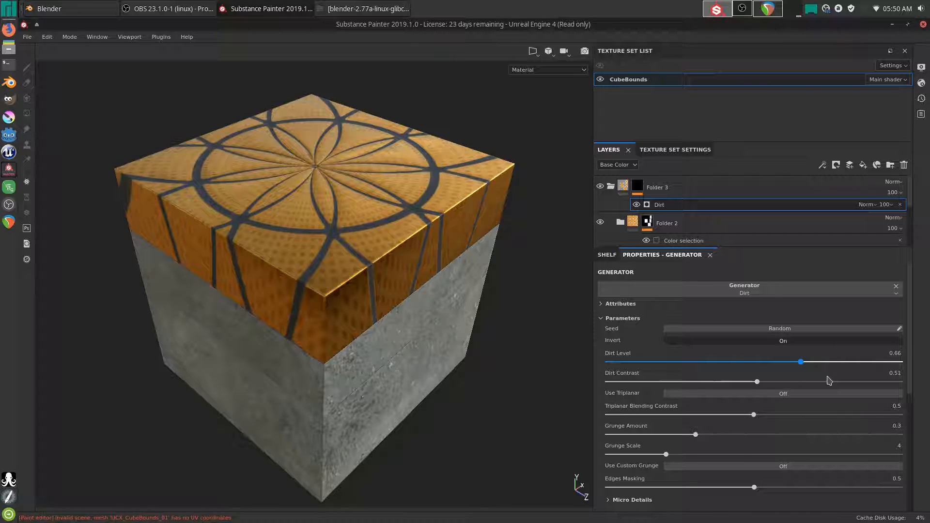
left_click(845, 362)
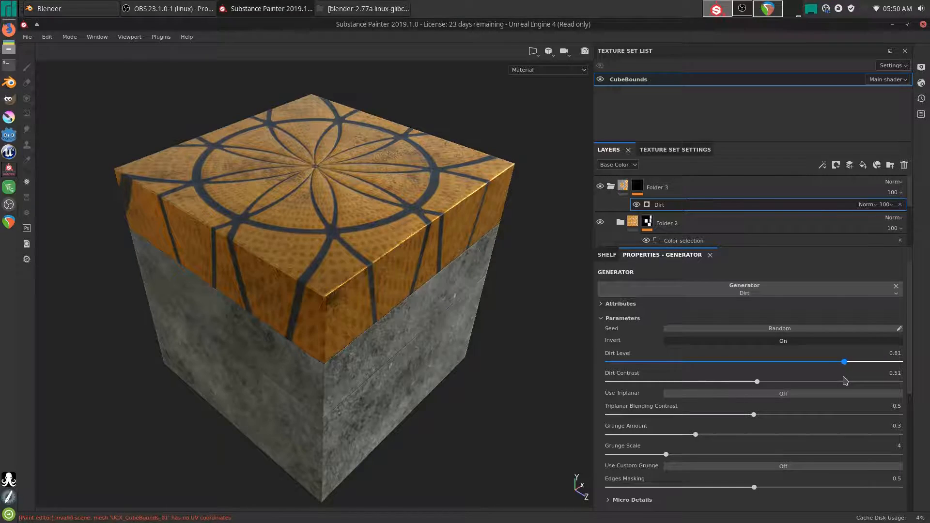
left_click(896, 286)
- Choose Metal Edge Wear as Folder 3's mask generator and turn Invert on
left_click(727, 292)
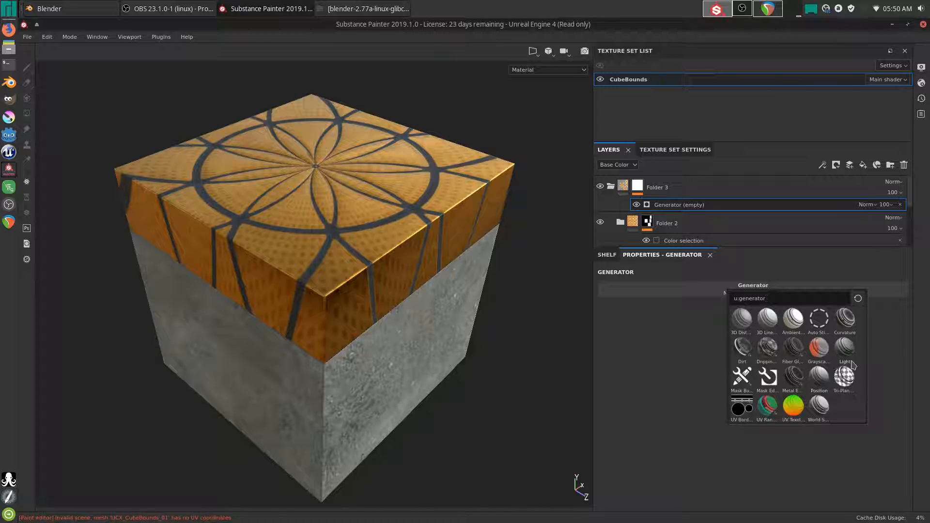
left_click(793, 377)
left_click_drag(446, 346, 374, 322, "alt")
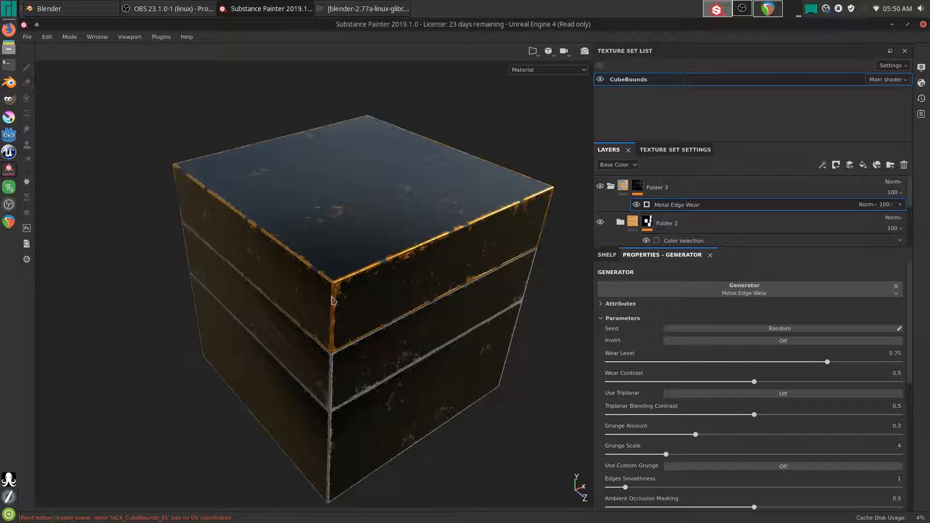
left_click(775, 340)
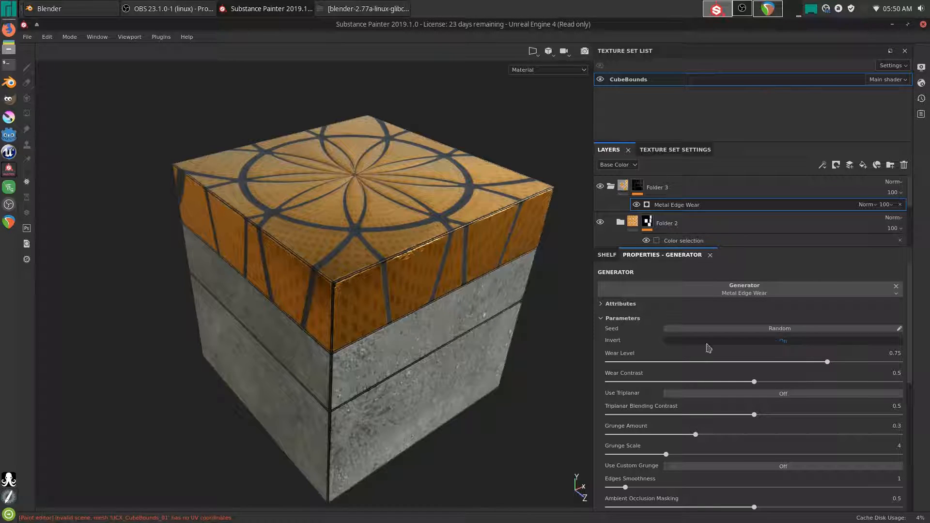
left_click_drag(350, 308, 371, 308, "alt")
scroll(630, 218, "down", 3)
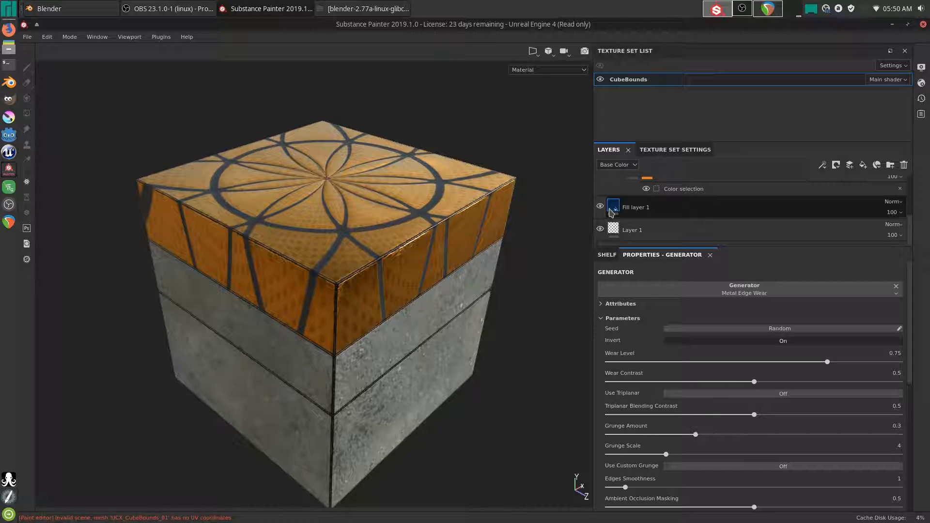
- Set Fill layer 1's base colour to grey
left_click(639, 208)
left_click(738, 483)
left_click_drag(767, 424, 897, 328)
left_click(875, 287)
left_click_drag(400, 334, 445, 386, "alt")
left_click(722, 486)
mouse_move(732, 427)
left_mouse_down()
mouse_move(719, 399)
mouse_move(710, 410)
left_mouse_up()
left_click(902, 332)
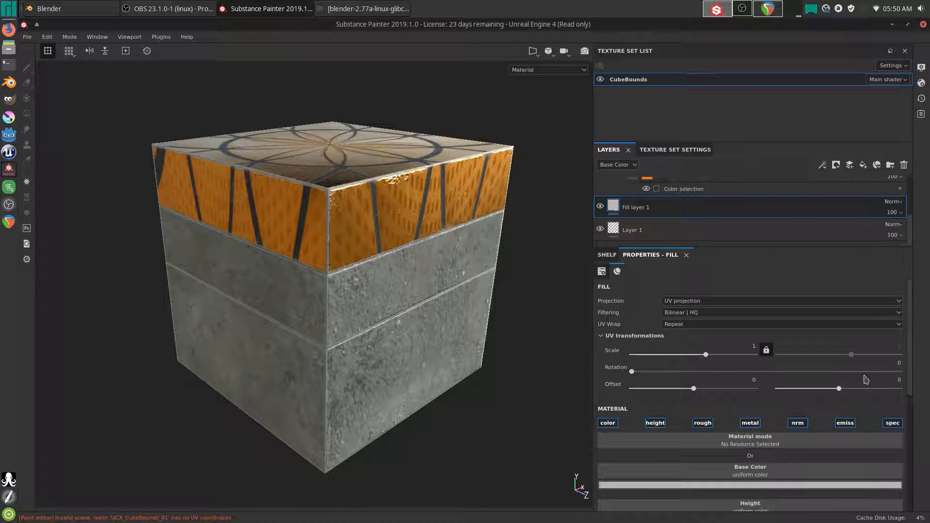
left_click_drag(320, 180, 333, 237, "alt")
scroll(748, 436, "down", 5)
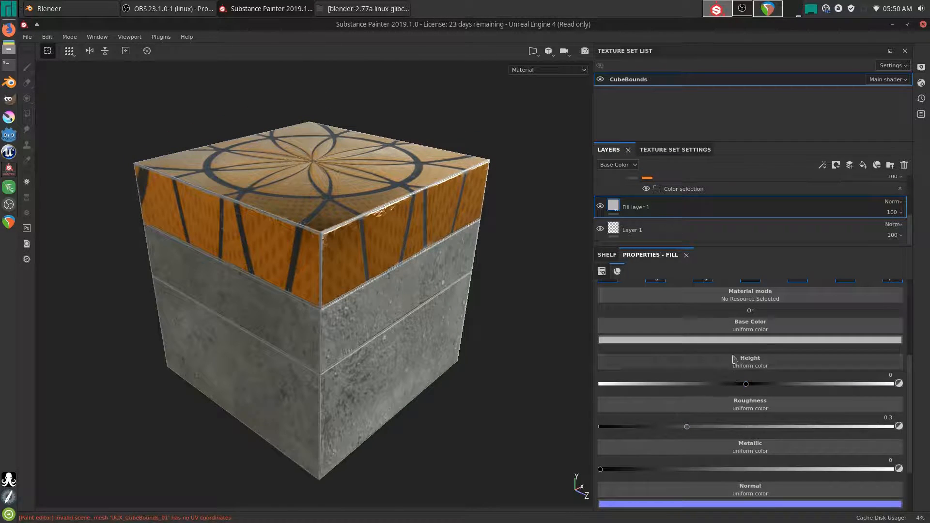
scroll(861, 366, "up", 1)
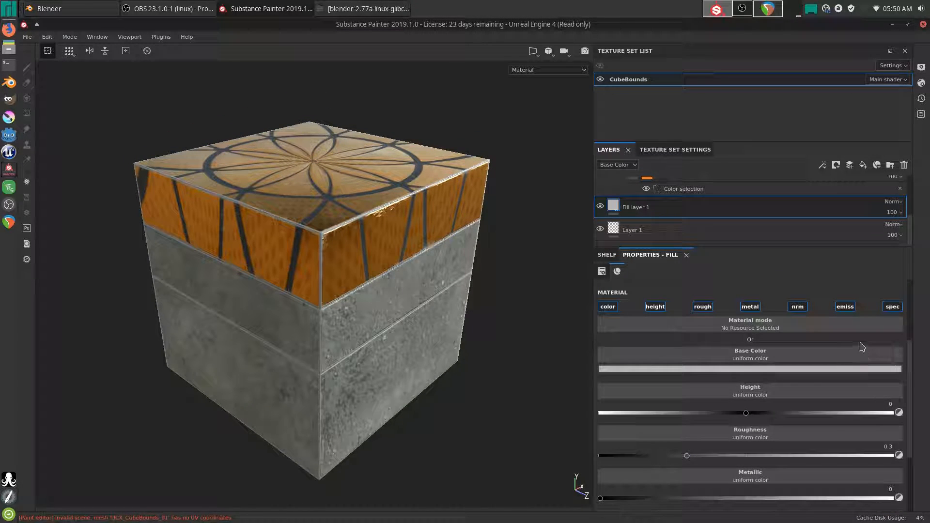
- Re-enable the fill's emissive channel and set the emissive colour to white
left_click(845, 307)
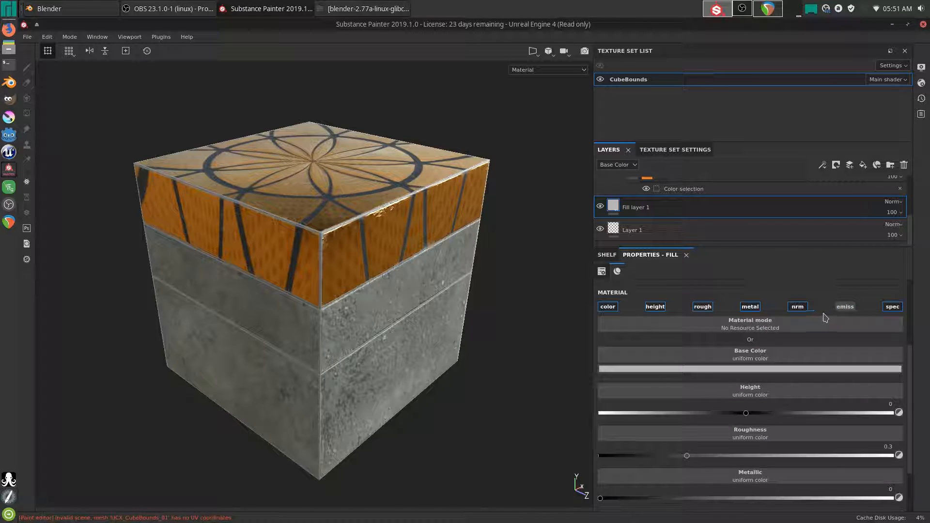
left_click(846, 307)
left_click_drag(910, 396, 910, 456)
left_click(739, 465)
left_click_drag(761, 401, 729, 349)
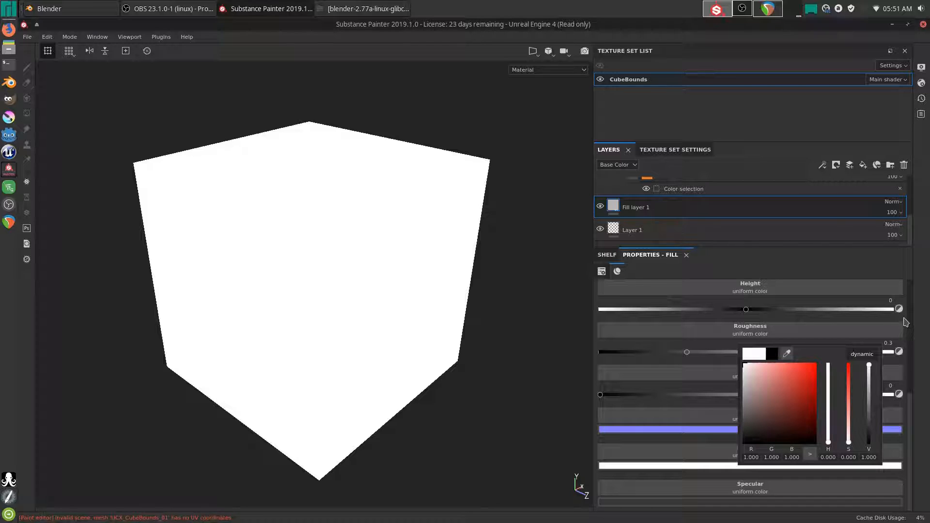
left_click(924, 379)
left_click_drag(427, 290, 441, 289, "alt")
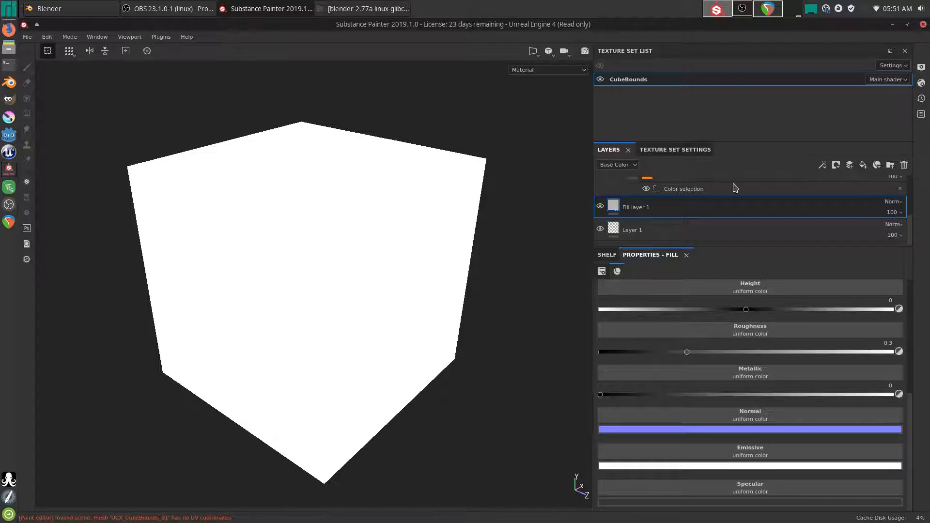
- Collapse Folder 3 and expand Folder 2 to show its contents
scroll(718, 198, "up", 3)
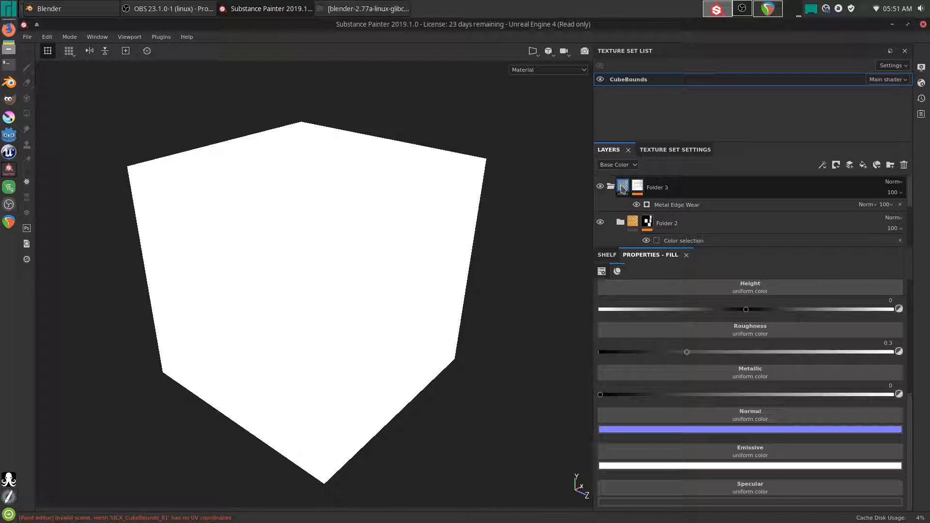
left_click(623, 189)
left_click(612, 187)
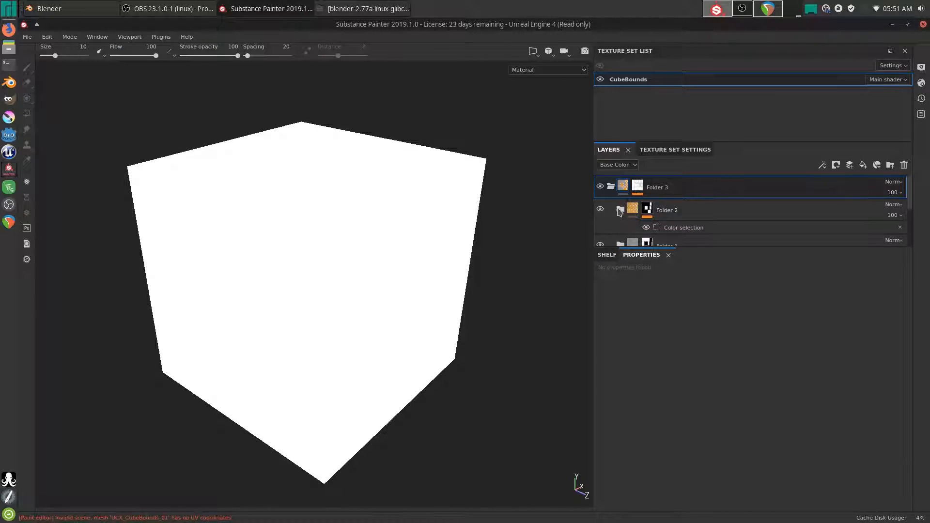
left_click(620, 211)
scroll(643, 214, "down", 3)
scroll(636, 214, "up", 1)
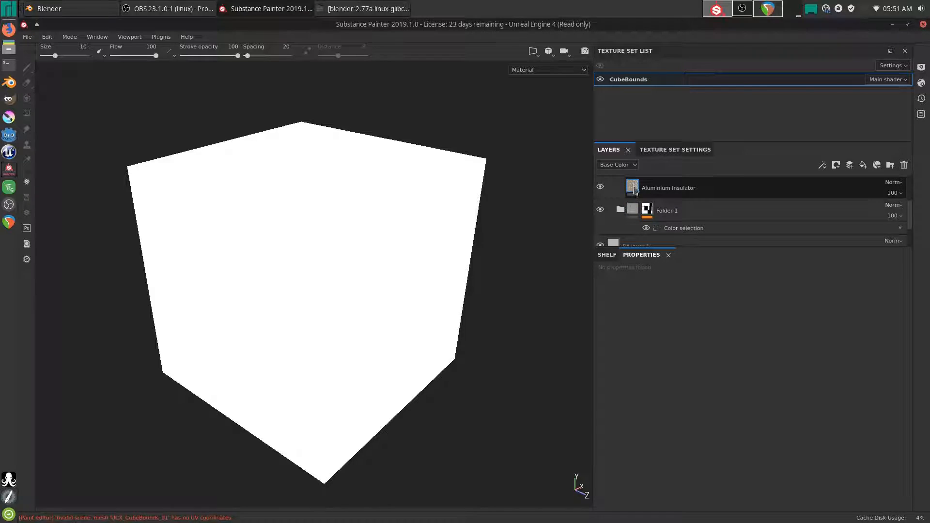
- Collapse Folder 2, add Fill layer 2, and move it beneath Folder 1
left_click(638, 194)
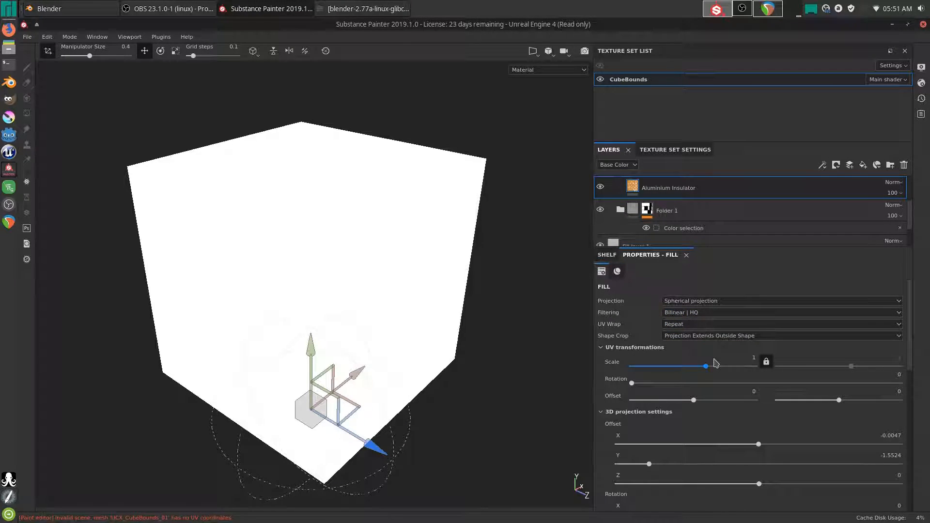
scroll(626, 212, "up", 2)
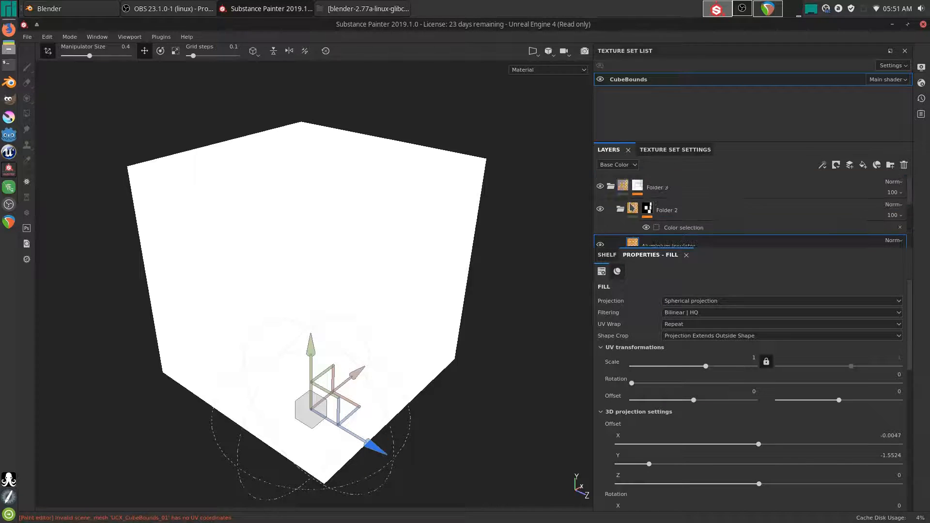
left_click(621, 209)
left_click(625, 188)
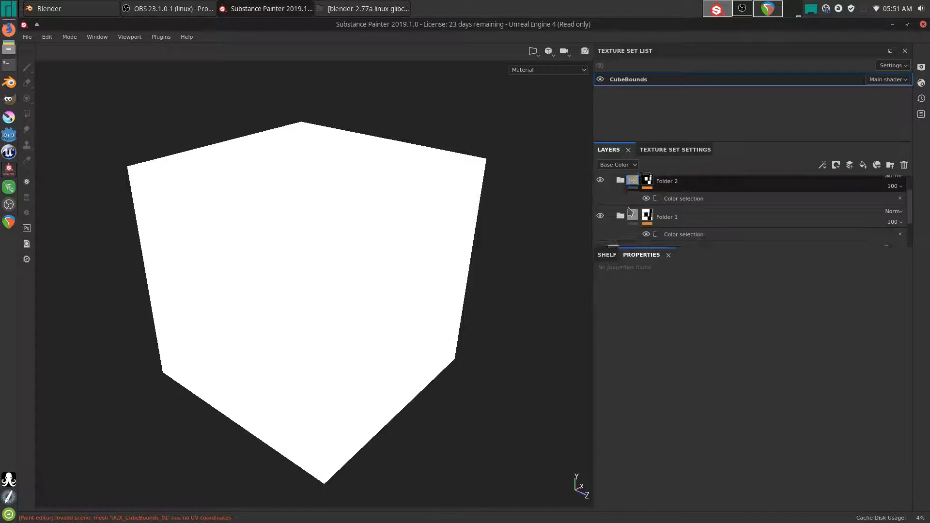
left_click(867, 166)
left_click_drag(615, 187, 651, 214)
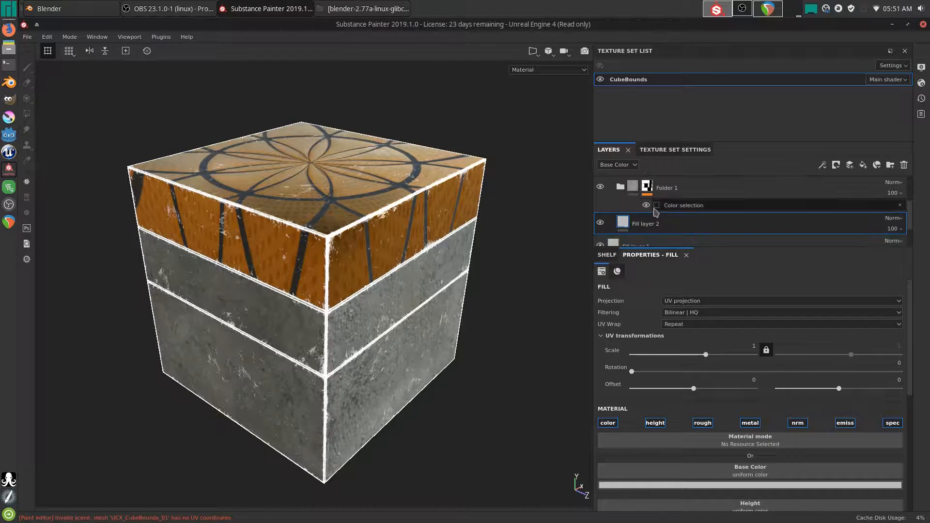
- Turn off the fill's specular, normal, metallic, roughness, height and base colour channels
left_click(889, 425)
left_click(797, 423)
left_click(750, 423)
left_click(704, 424)
left_click(656, 424)
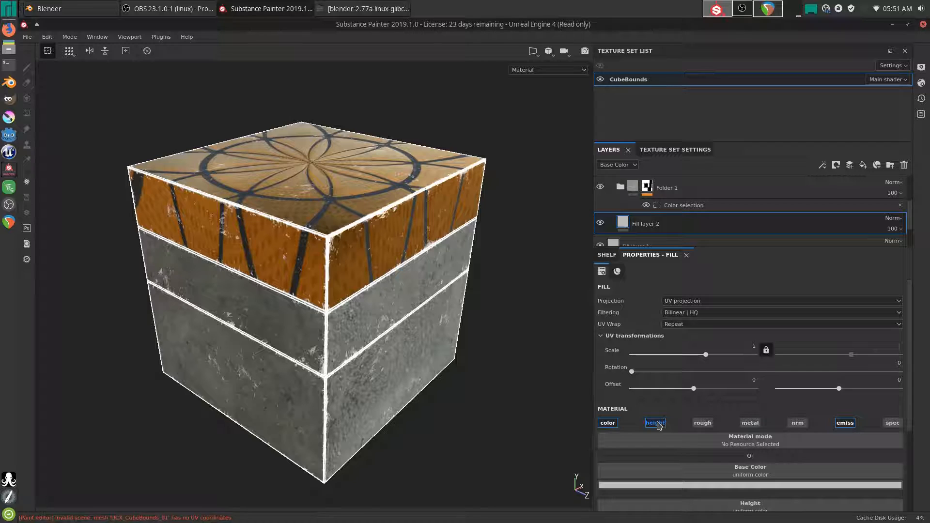
left_click(608, 423)
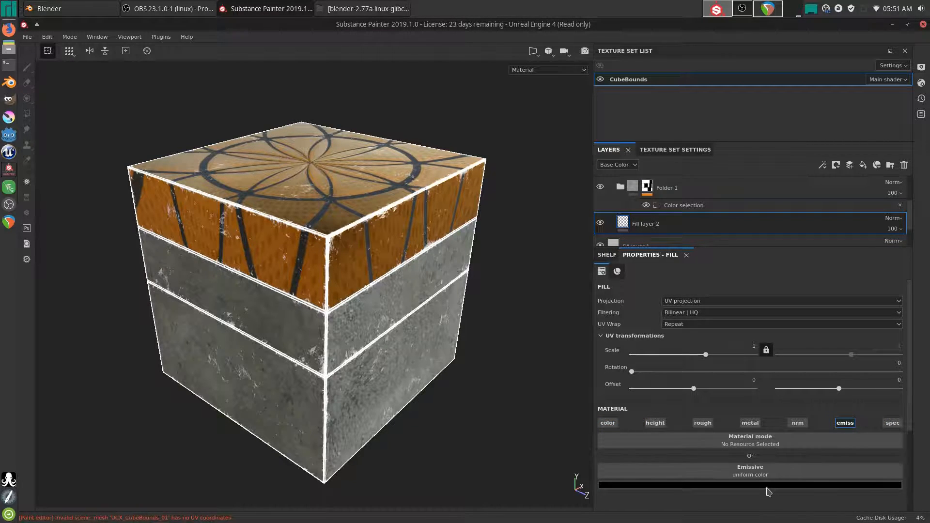
left_click(766, 485)
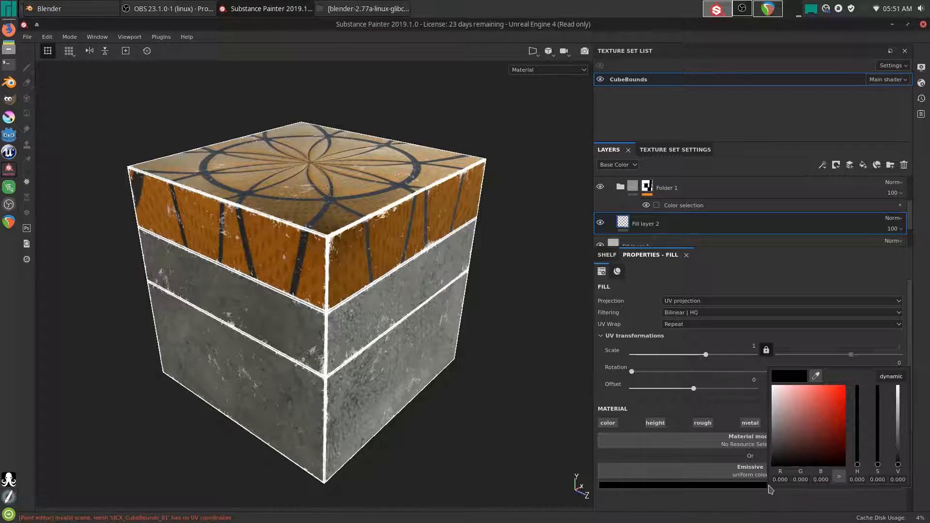
left_click(920, 335)
mouse_move(406, 333)
left_mouse_down("alt")
mouse_move(378, 284)
mouse_move(416, 324)
mouse_move(389, 324)
mouse_move(402, 320)
left_mouse_up("alt")
scroll(666, 209, "down", 2)
scroll(667, 211, "up", 1)
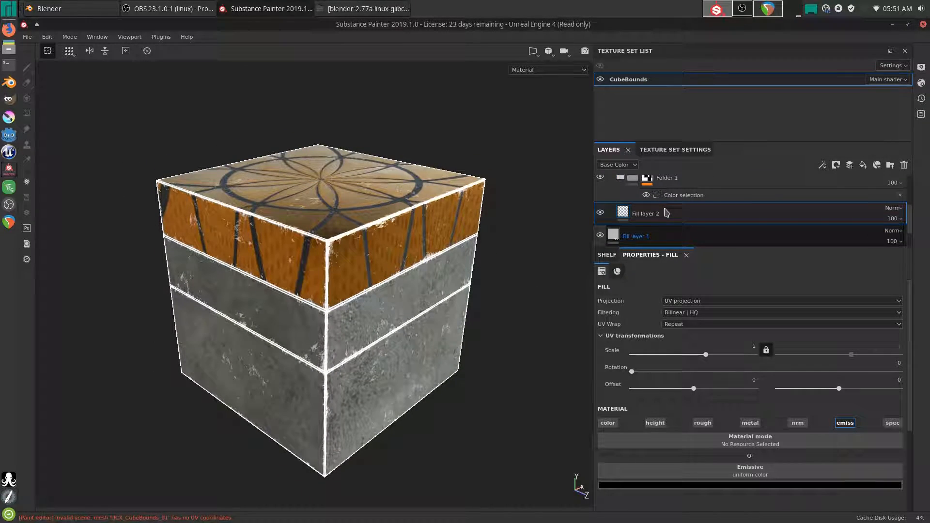
scroll(664, 212, "down", 1)
- Rename Fill layer 1 to 'Background'
left_click(612, 212)
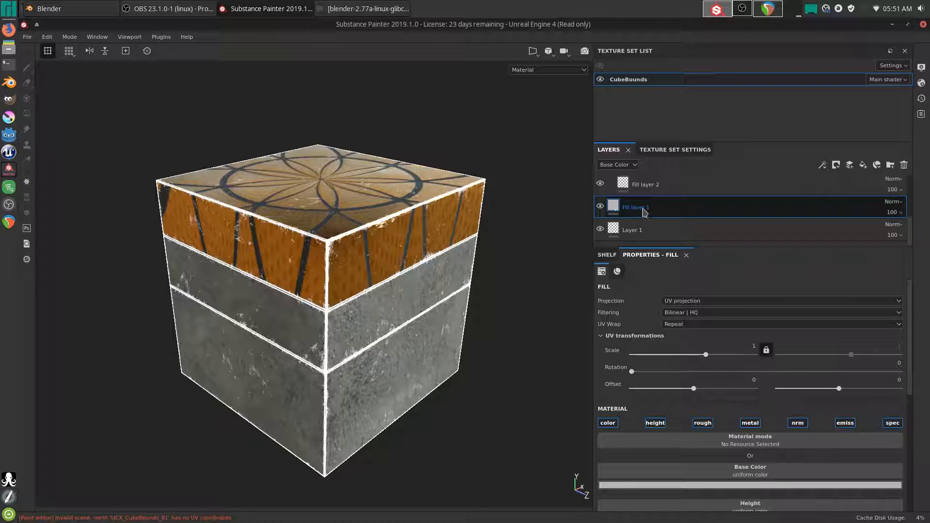
double_click(658, 217)
key("BackSpace")
type("Background")
key("Return")
- Delete Layer 1, undoing the accidental deletion of Fill layer 2
left_click(640, 229)
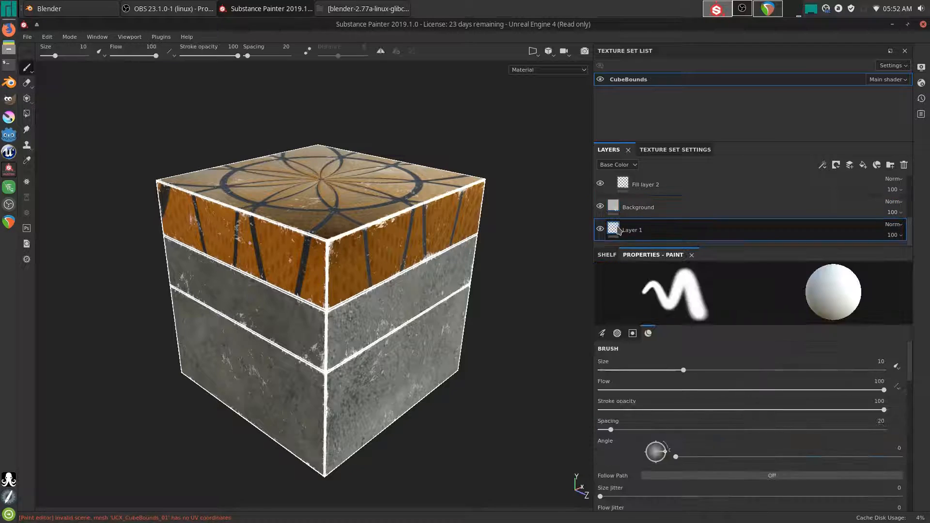
left_click(904, 165)
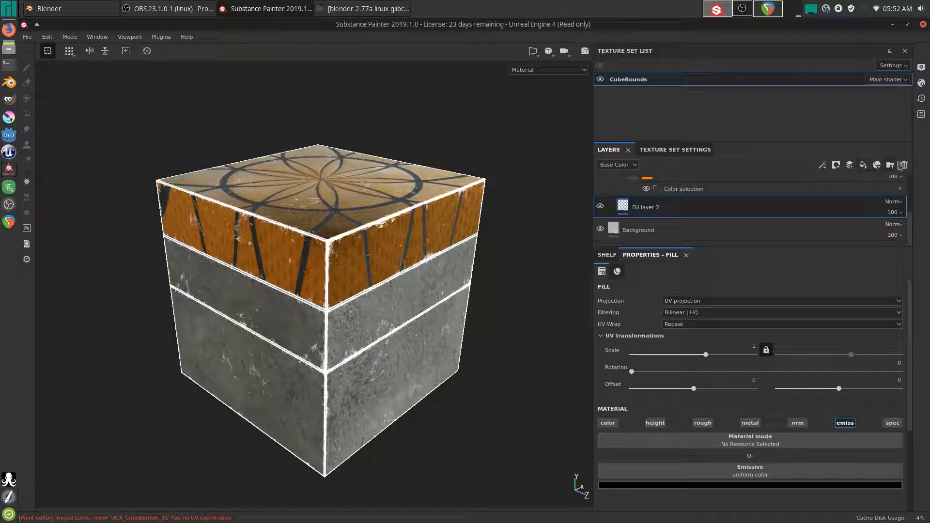
left_click(903, 165)
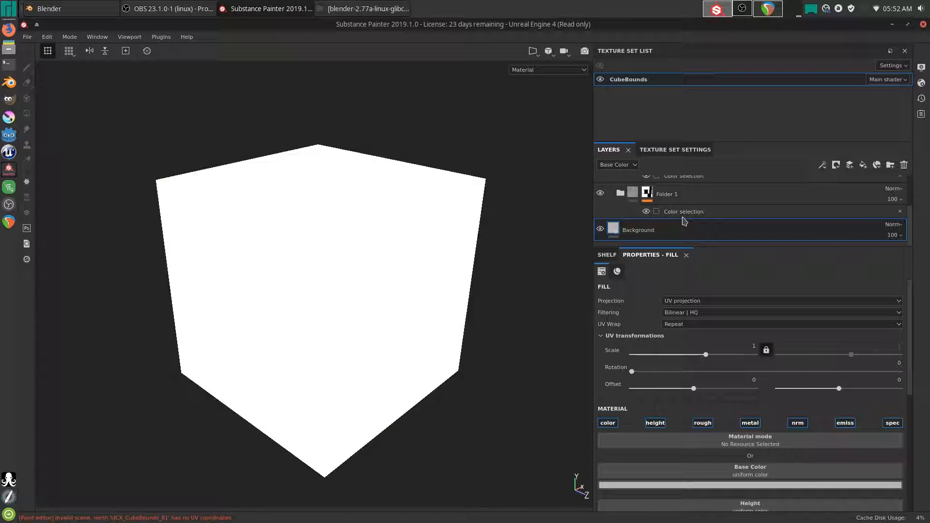
scroll(680, 222, "up", 3)
scroll(680, 222, "down", 3)
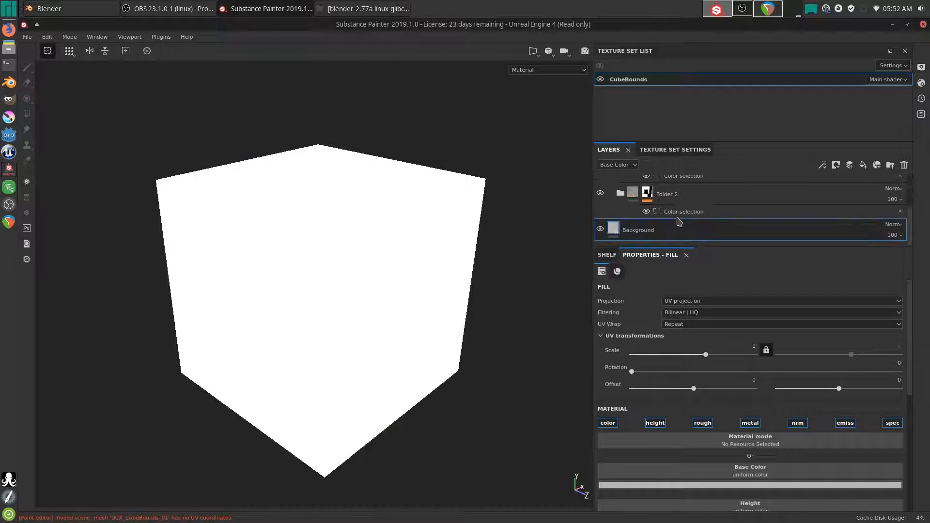
key("ctrl+z")
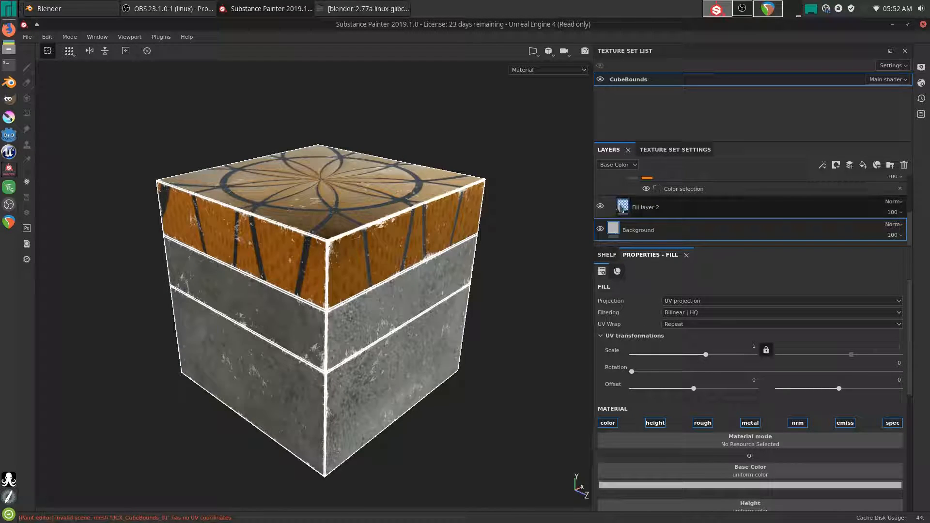
- Rename Fill layer 2 to 'MaterialBackground'
left_click(641, 209)
double_click(659, 208)
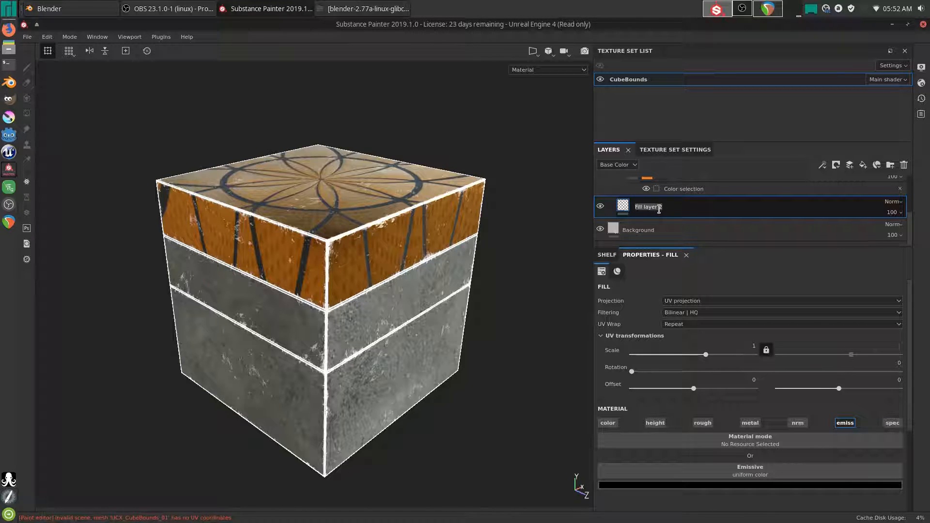
type("MaterialBackground")
key("Return")
- Collapse Folder 3 and rename it 'Materials'
scroll(660, 217, "up", 3)
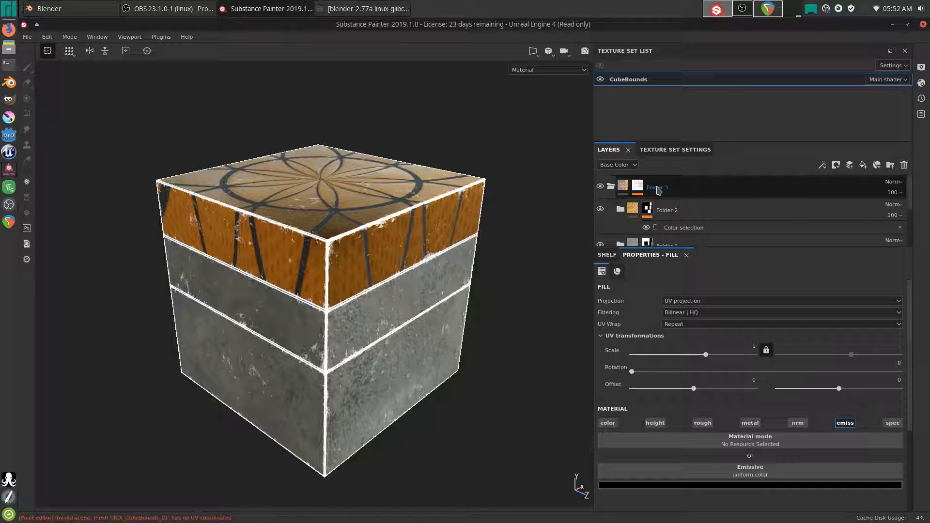
left_click(611, 186)
double_click(665, 187)
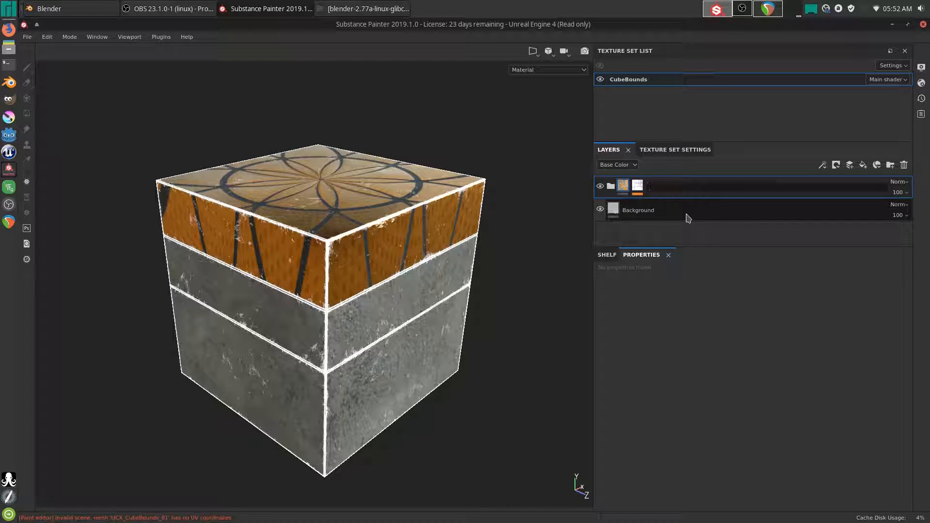
type("Materiala")
key("BackSpace")
type("s")
key("Return")
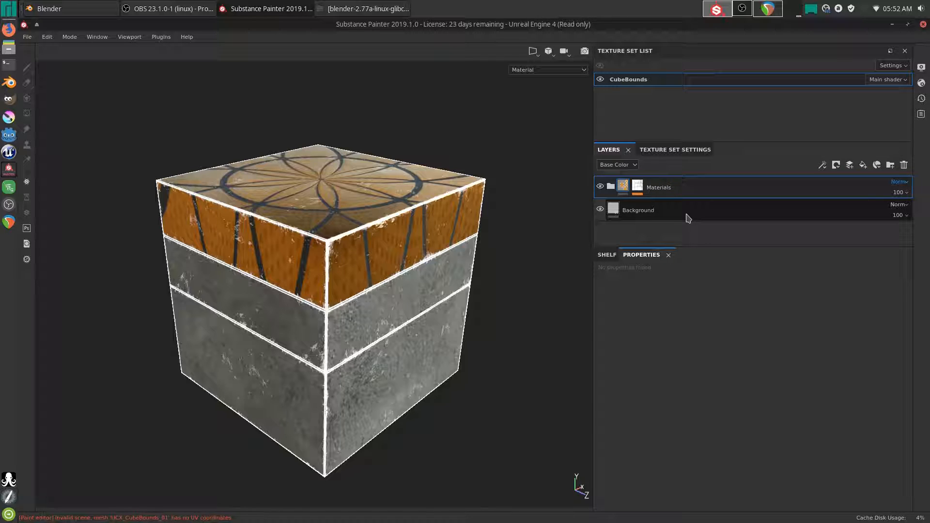
- Activate camera post effects with a Bloom glare shape and raised glare luminance
left_click(921, 68)
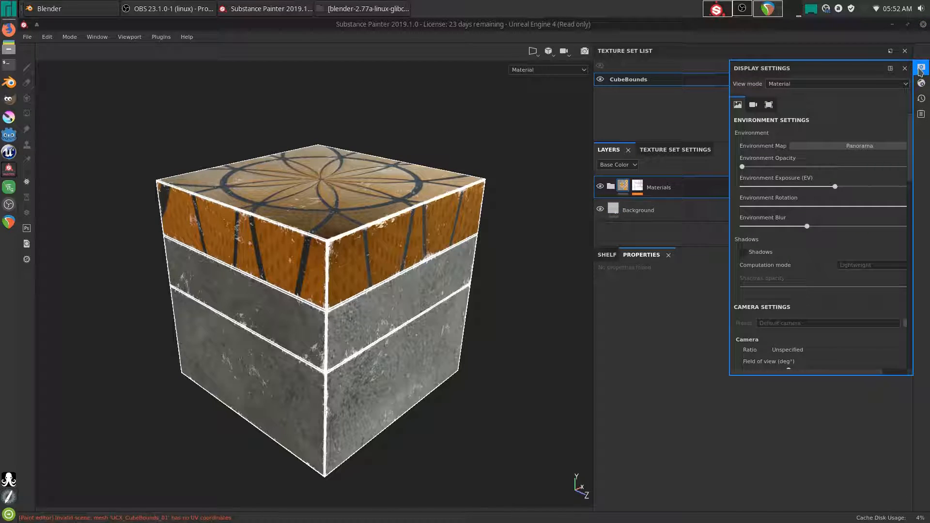
left_click(754, 106)
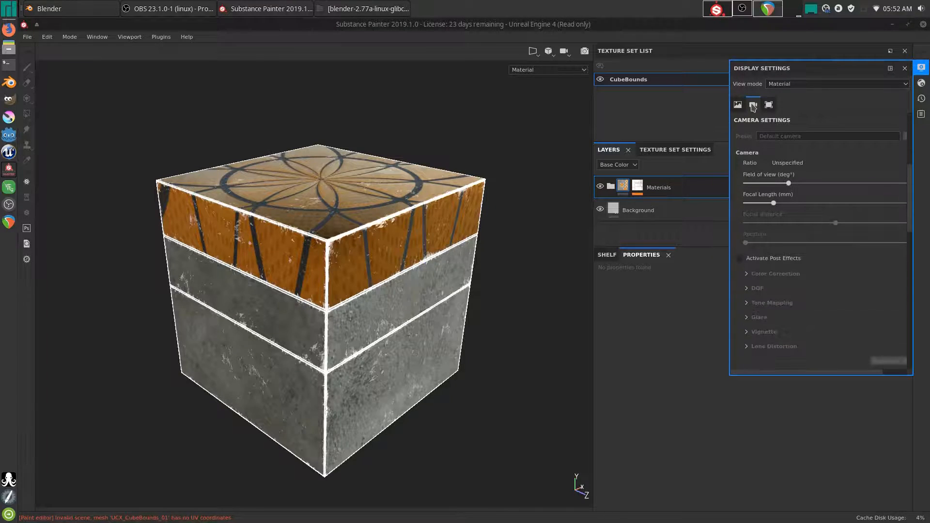
left_click(740, 258)
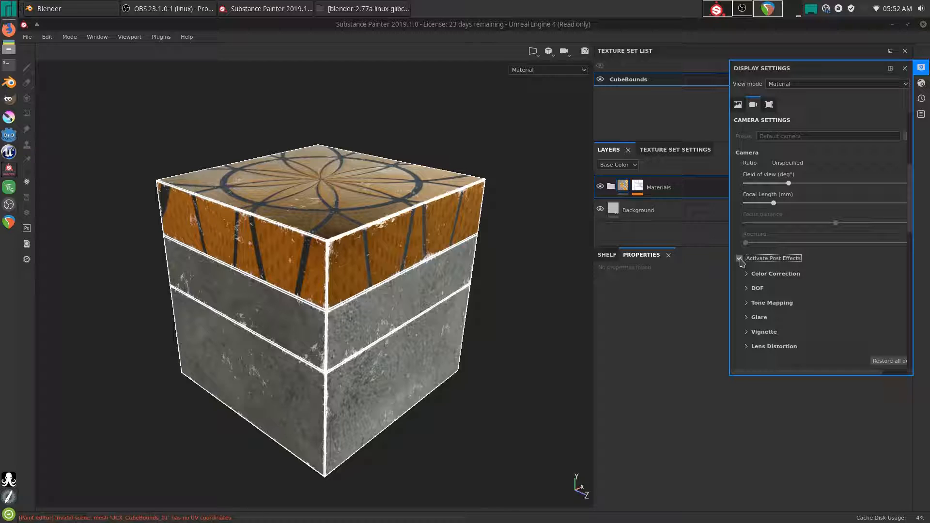
left_click(757, 317)
scroll(751, 321, "down", 3)
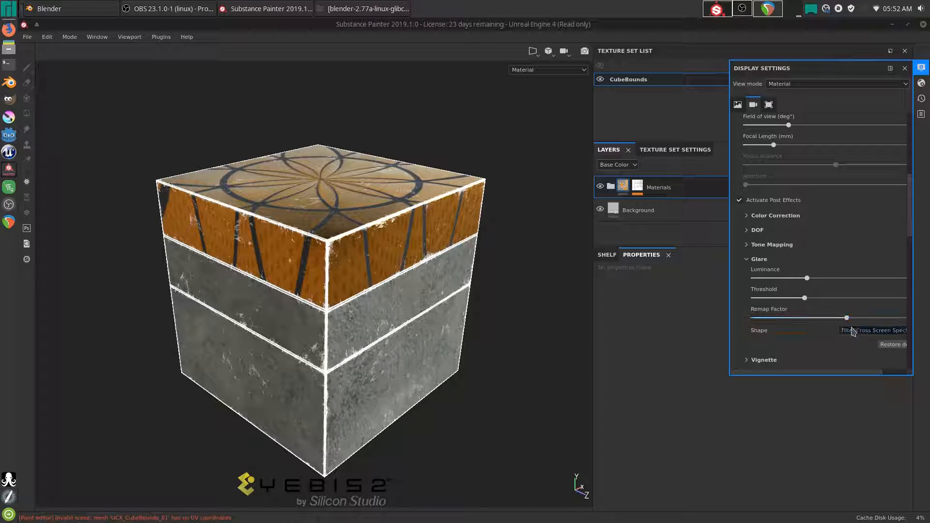
left_click(853, 330)
left_click(854, 341)
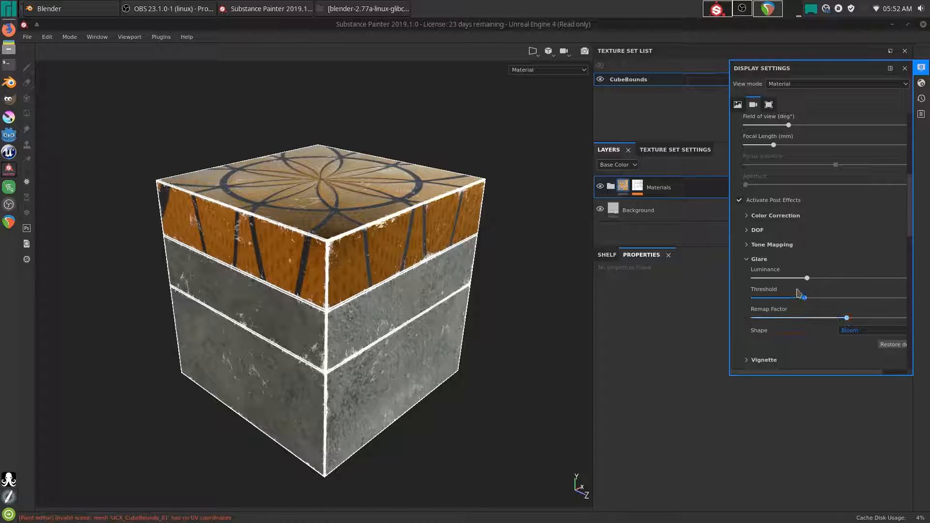
left_click_drag(808, 278, 804, 314)
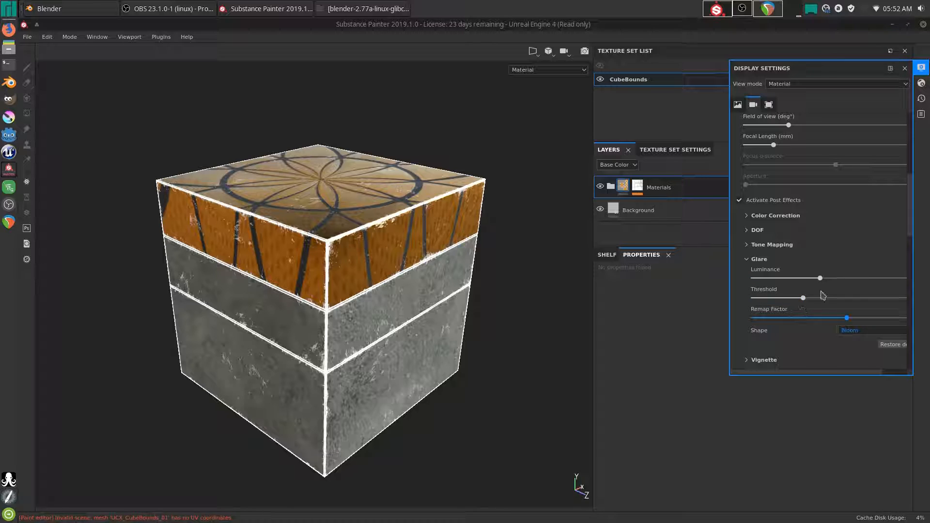
scroll(740, 227, "up", 2)
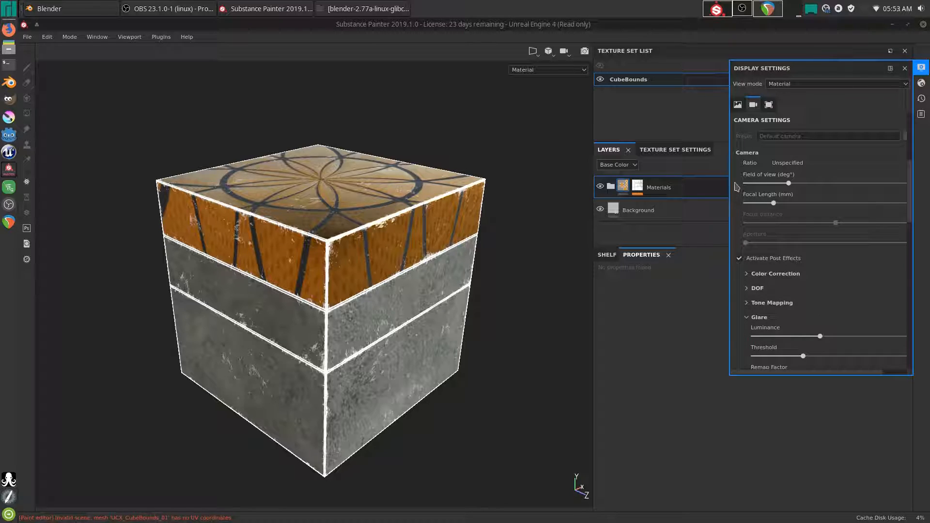
- Leave viewport shadows off, return to material view, and rotate the environment lighting
left_click(738, 104)
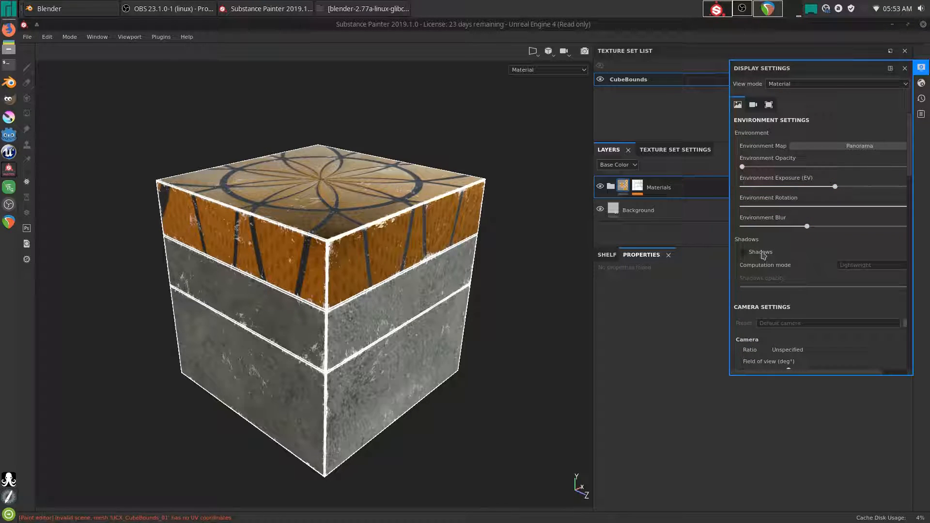
left_click(744, 253)
left_click(745, 252)
left_click(745, 253)
left_click(745, 253)
key("m")
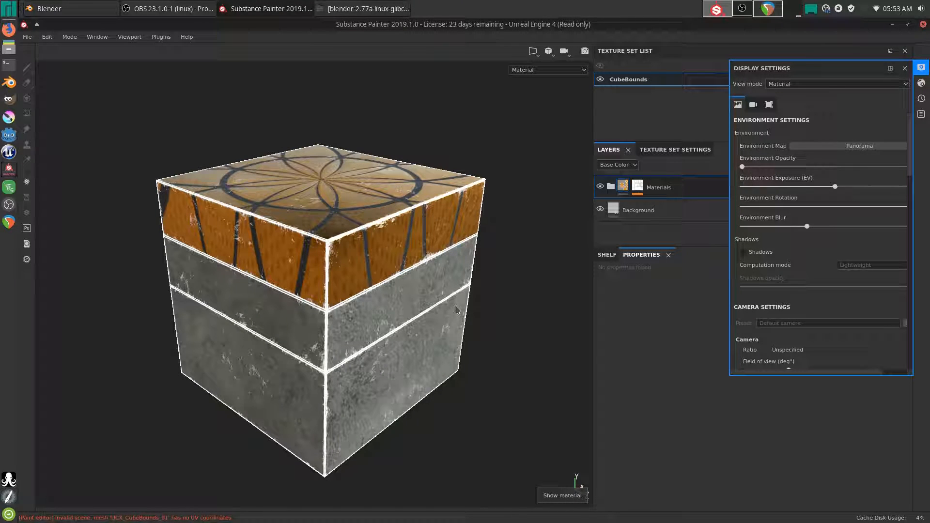
right_click_drag(455, 311, 432, 340, "shift")
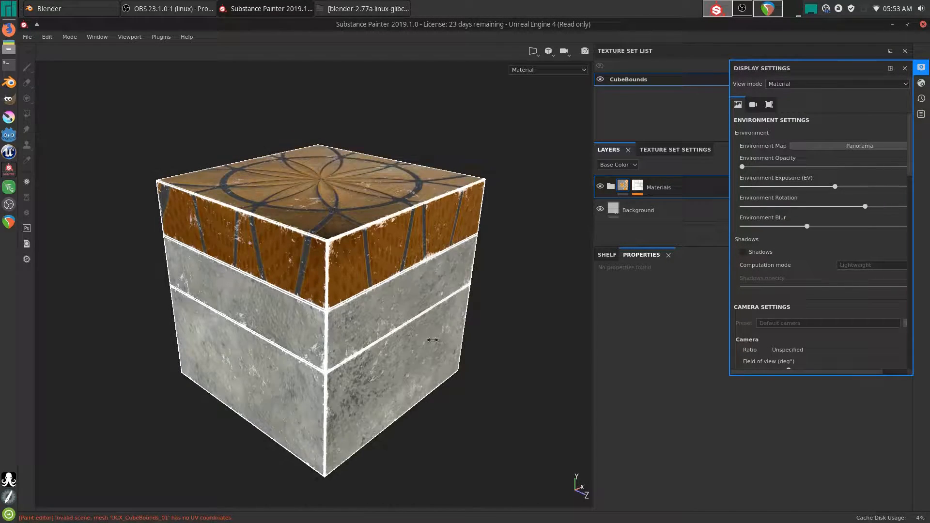
- Lower the Glare Threshold slightly in camera settings, then close Display Settings and open the Edit menu
left_click(921, 83)
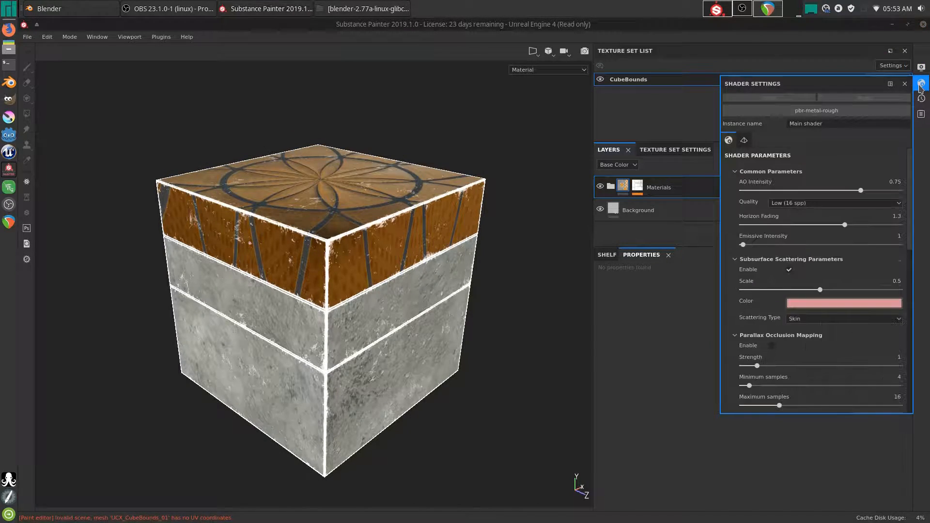
left_click(922, 69)
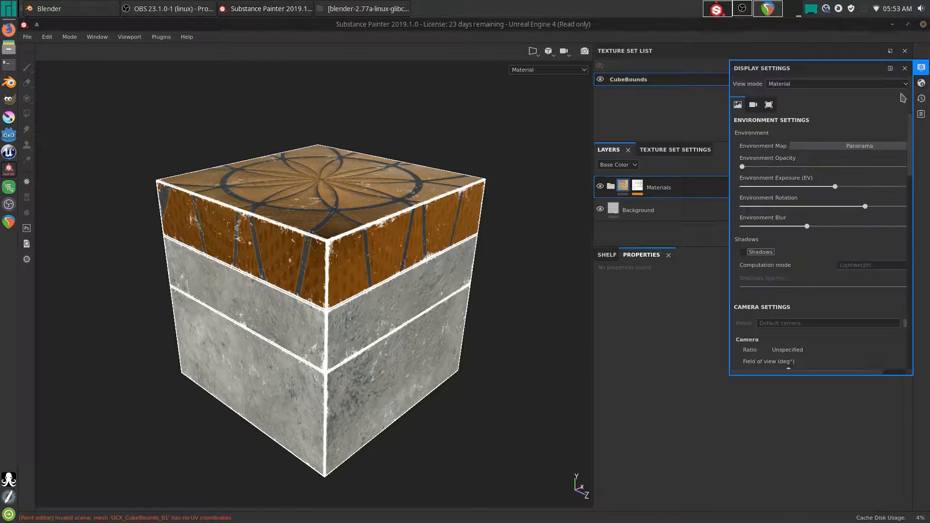
left_click(770, 105)
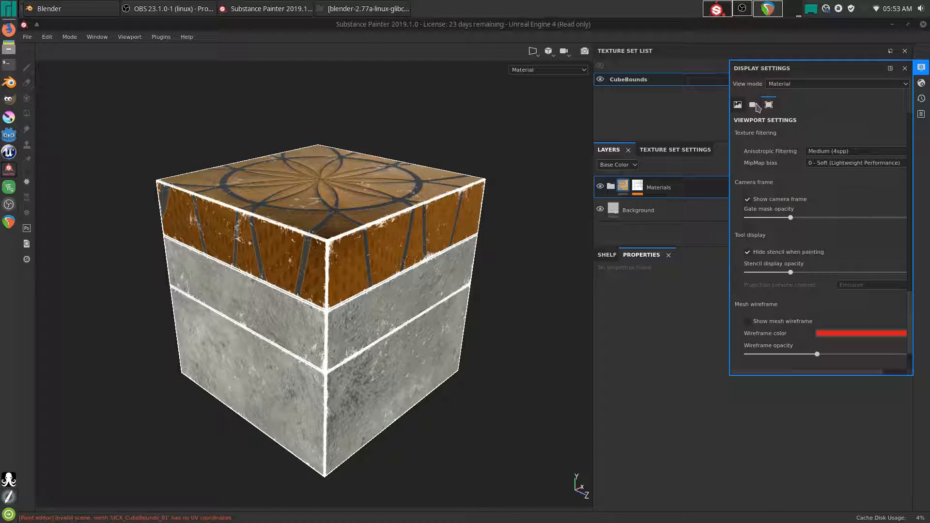
left_click(753, 105)
left_click(798, 84)
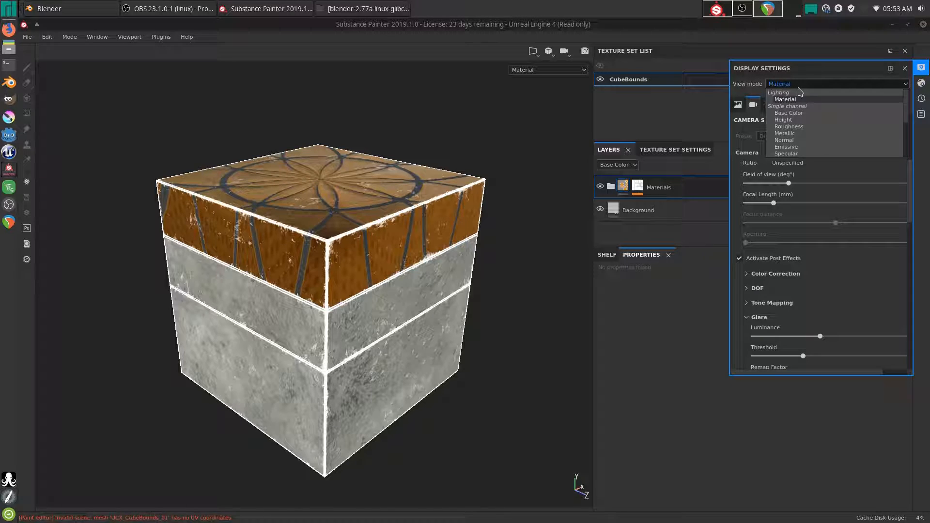
left_click(799, 99)
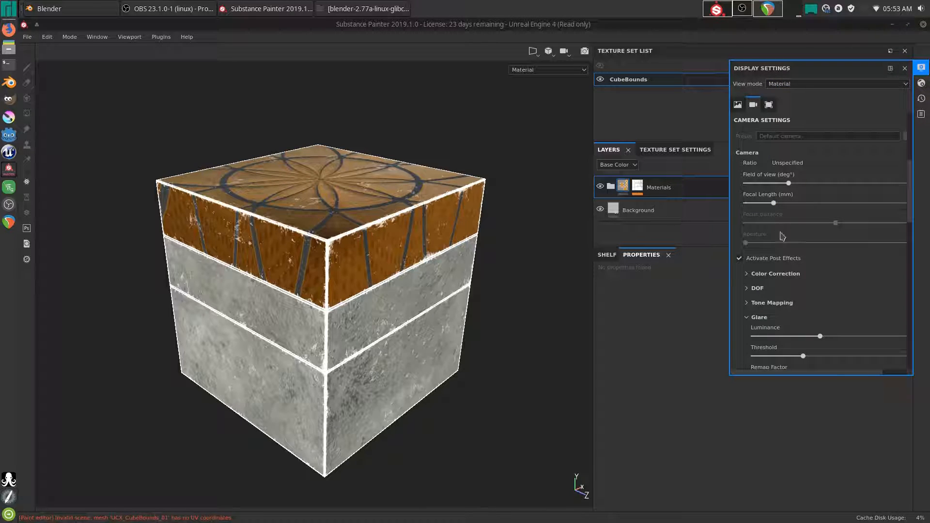
scroll(746, 302, "down", 3)
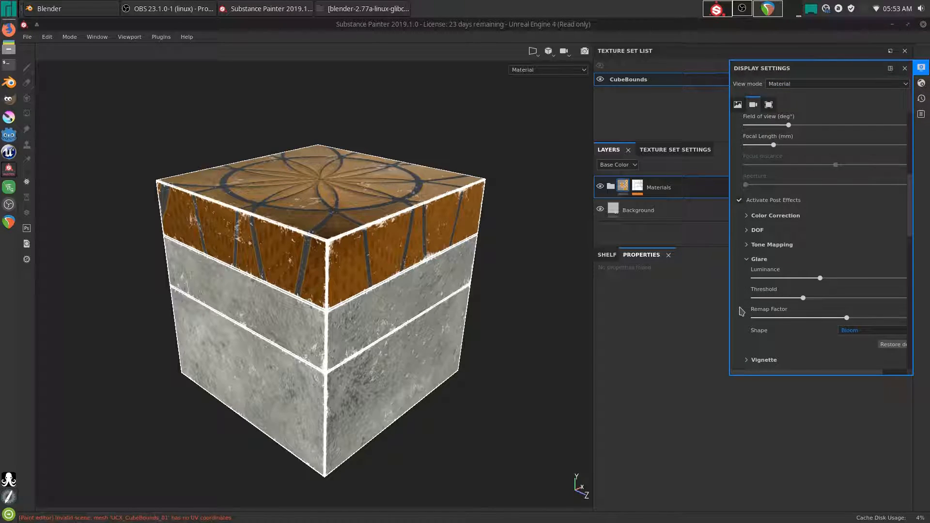
left_click_drag(803, 270, 819, 289)
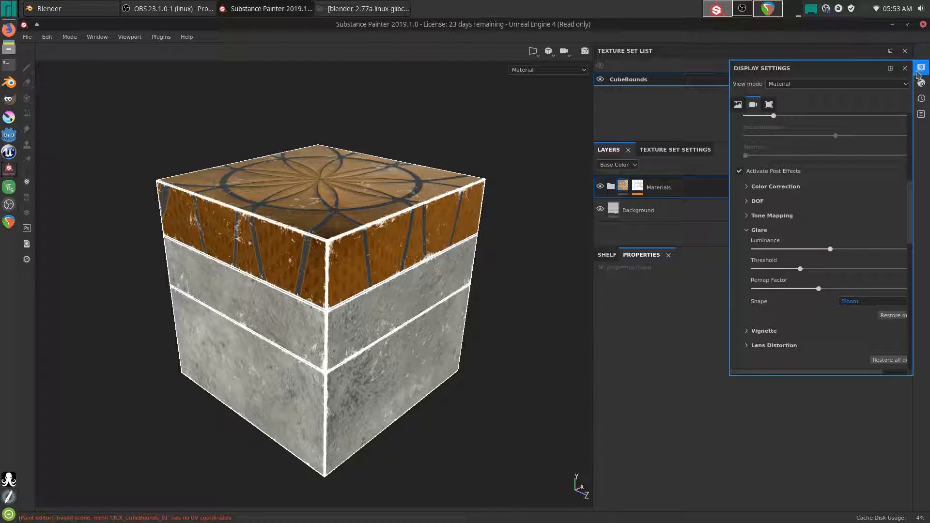
left_click(921, 68)
left_click(49, 37)
- Confirm the normal map format setting in the Project configuration dialog
left_click(62, 73)
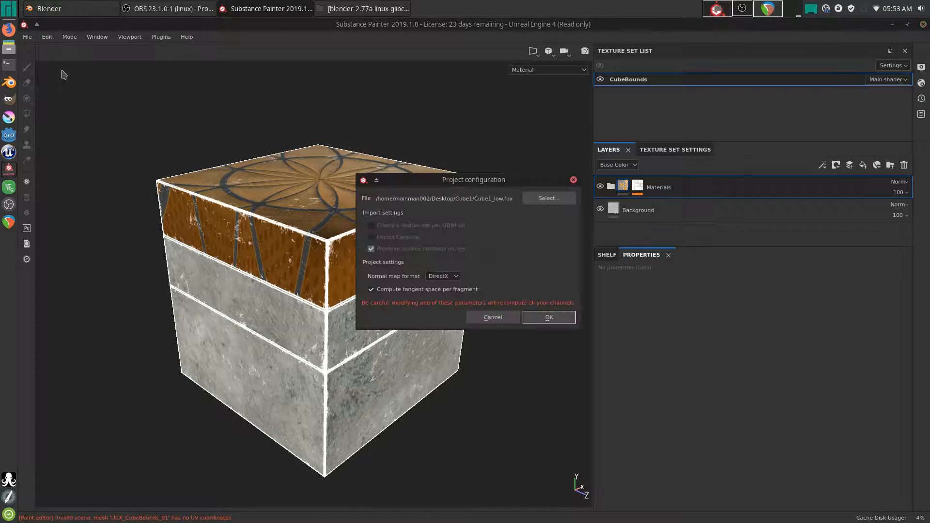
left_click(442, 276)
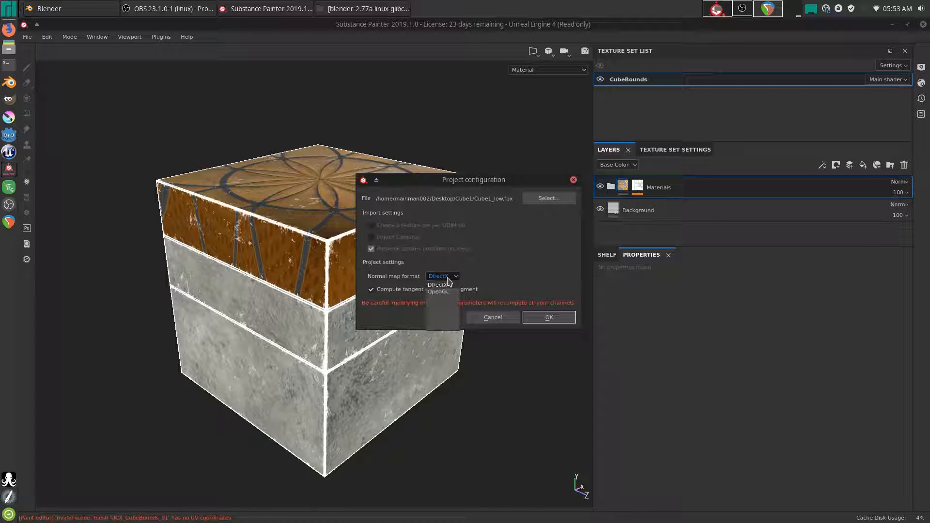
left_click(457, 290)
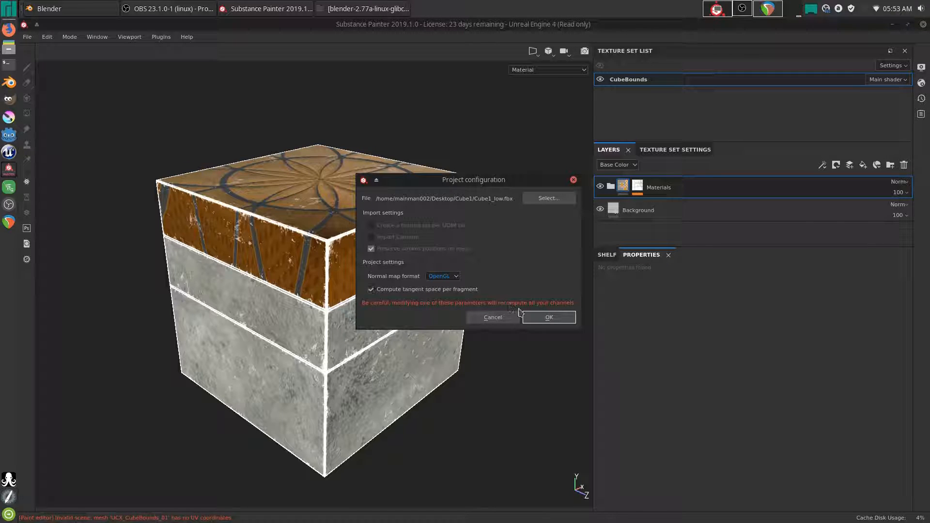
left_click(547, 317)
- Raise the glare threshold and slightly lower the glare remap factor
mouse_move(470, 321)
left_mouse_down("alt")
mouse_move(441, 326)
mouse_move(489, 339)
mouse_move(478, 255)
mouse_move(454, 331)
left_mouse_up("alt")
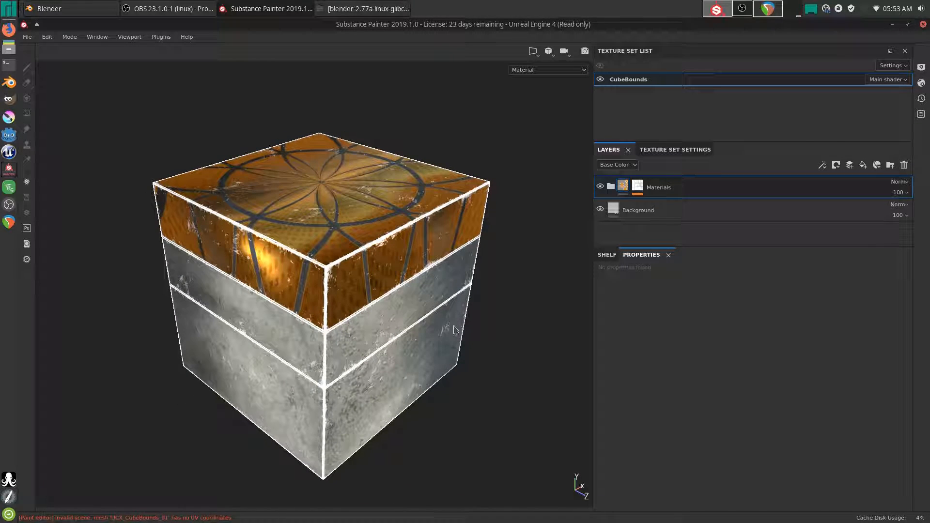
left_click(921, 67)
left_click_drag(800, 269, 821, 256)
left_click_drag(819, 289, 787, 269)
- Inspect the Vignette options, then briefly switch viewport post effects off and back on
left_click(764, 331)
scroll(785, 323, "down", 3)
left_click(755, 245)
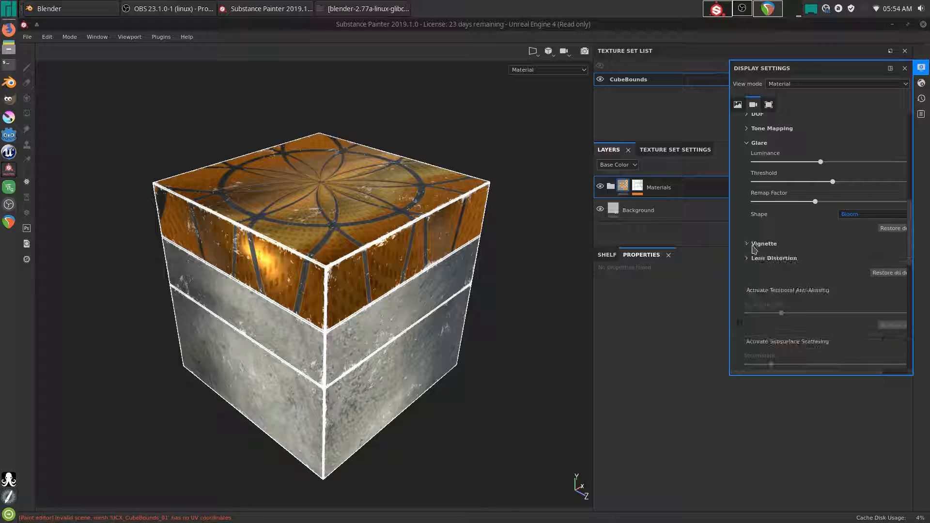
scroll(738, 227, "up", 3)
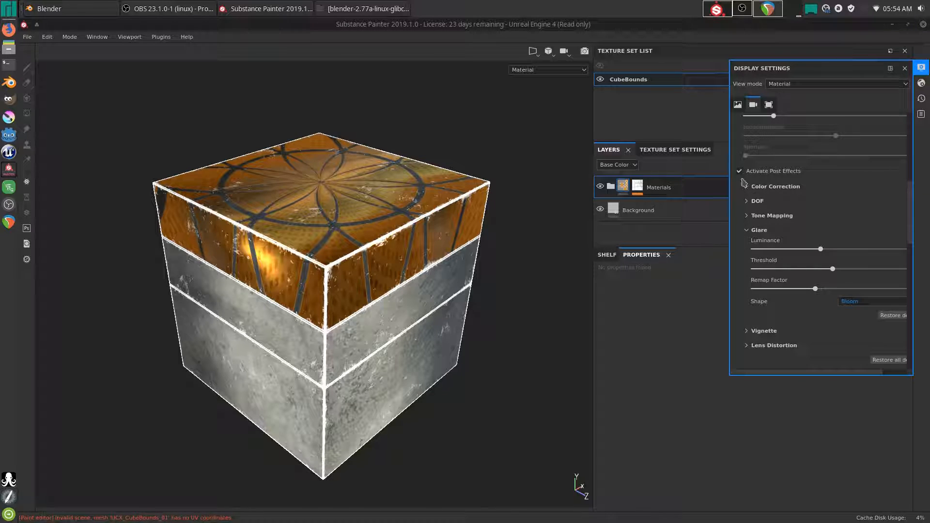
left_click(740, 172)
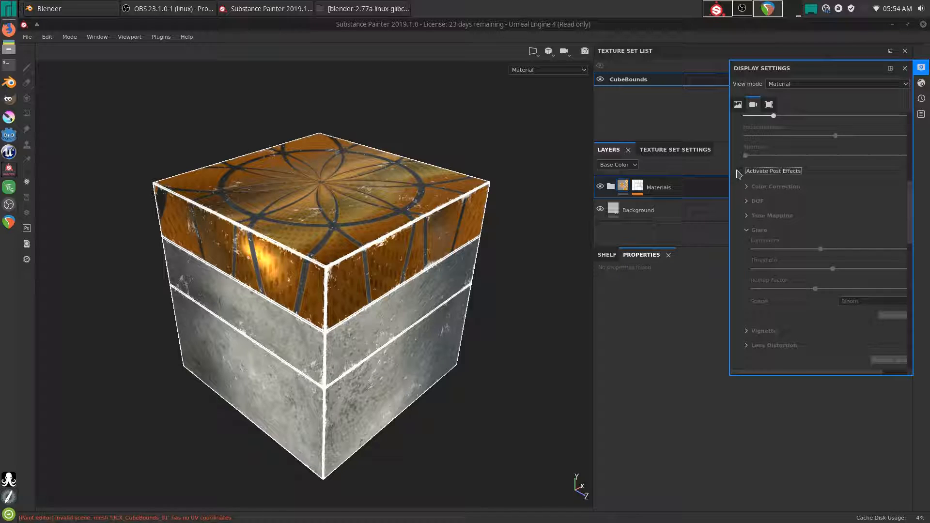
left_click(739, 171)
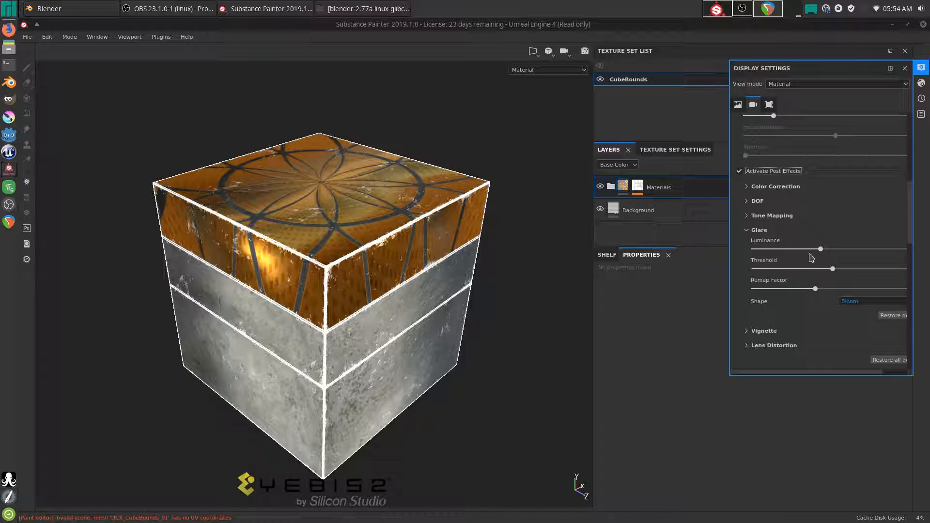
- Try Lens Flare and Standard glare shapes, then restore the glare settings to defaults
left_click_drag(816, 289, 834, 299)
left_click(843, 301)
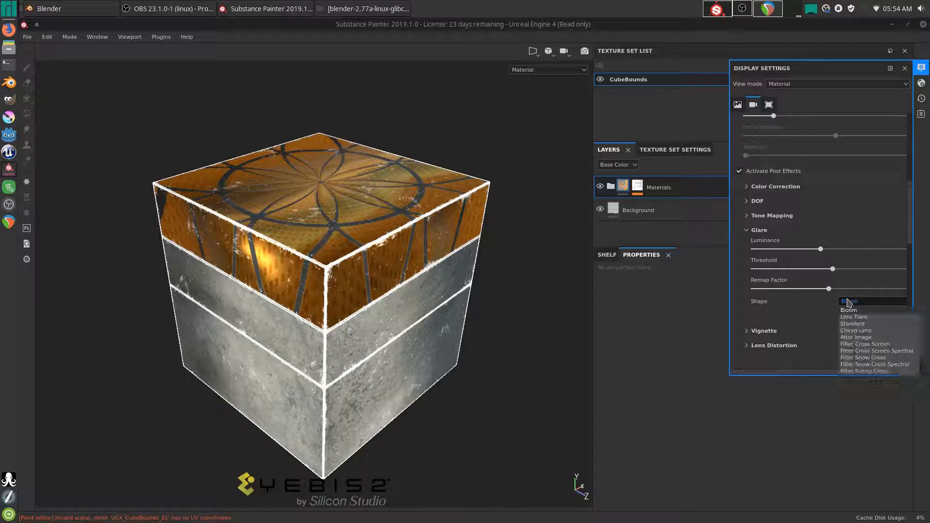
left_click(853, 309)
left_click(853, 307)
left_click(856, 326)
right_click_drag(343, 312, 377, 328, "shift")
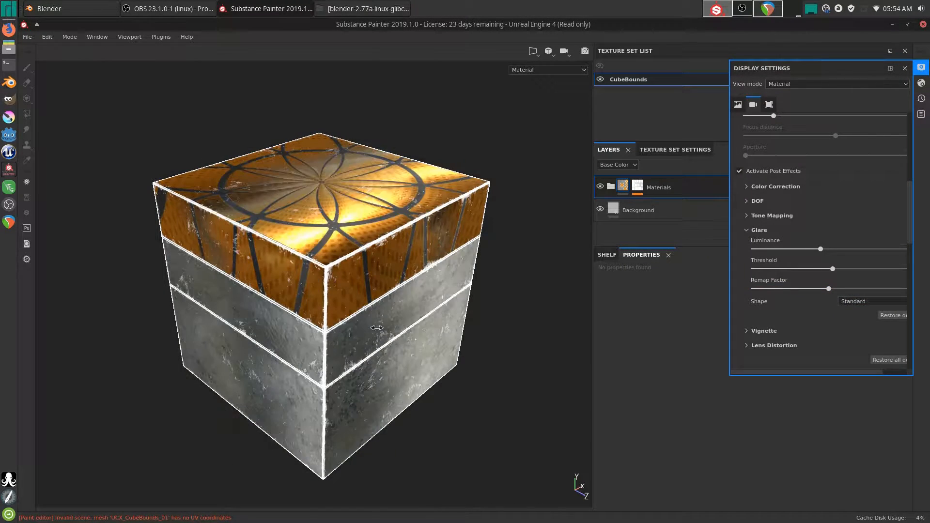
left_click(893, 316)
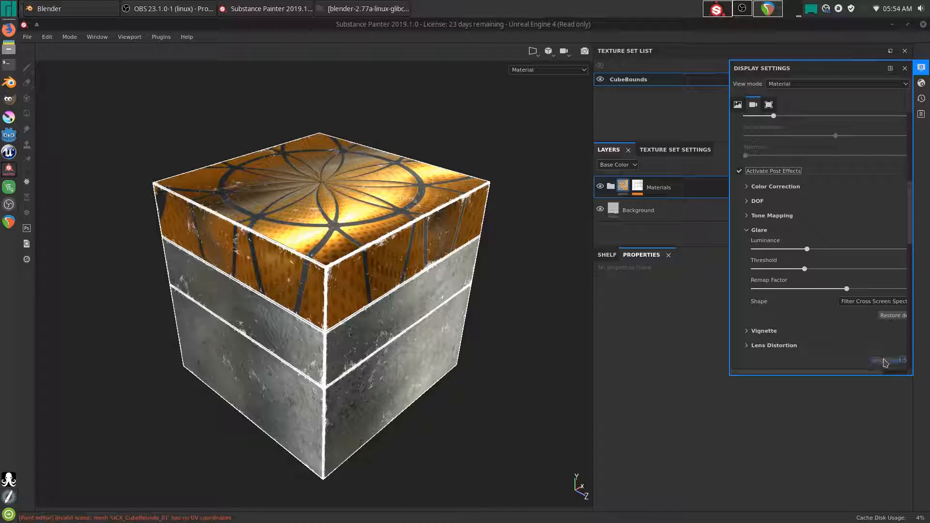
- Compare the render with post effects off and on, leave them on, and set glare shape to Bloom
left_click(739, 172)
left_click(740, 171)
left_click(740, 174)
left_click(742, 173)
left_click(741, 172)
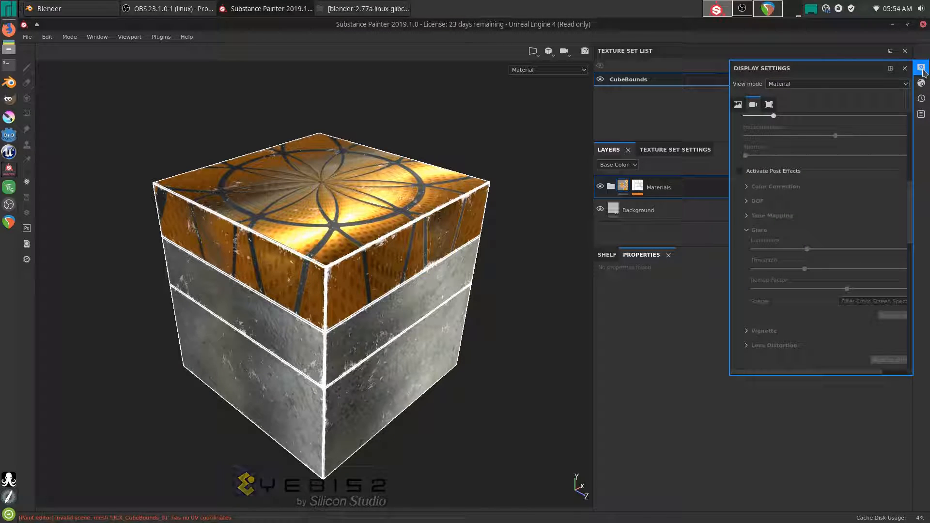
left_click(740, 171)
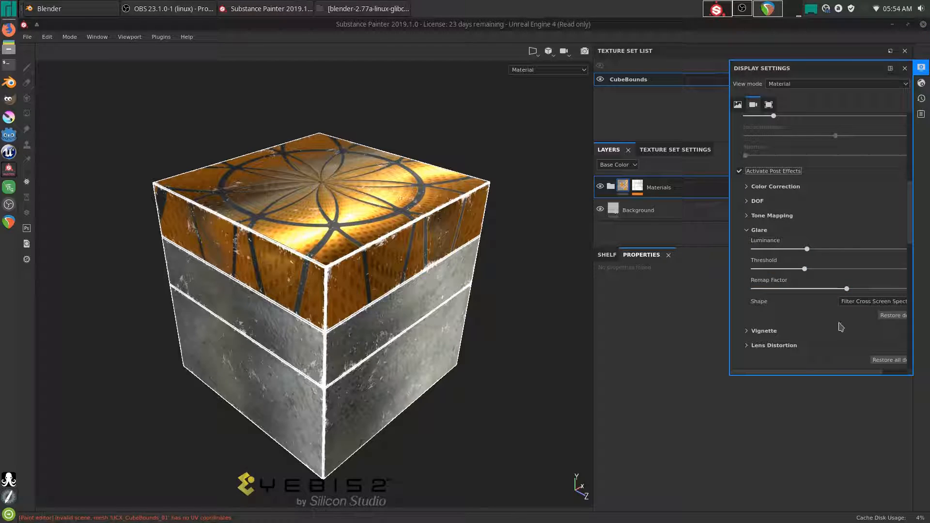
left_click(853, 302)
left_click(852, 310)
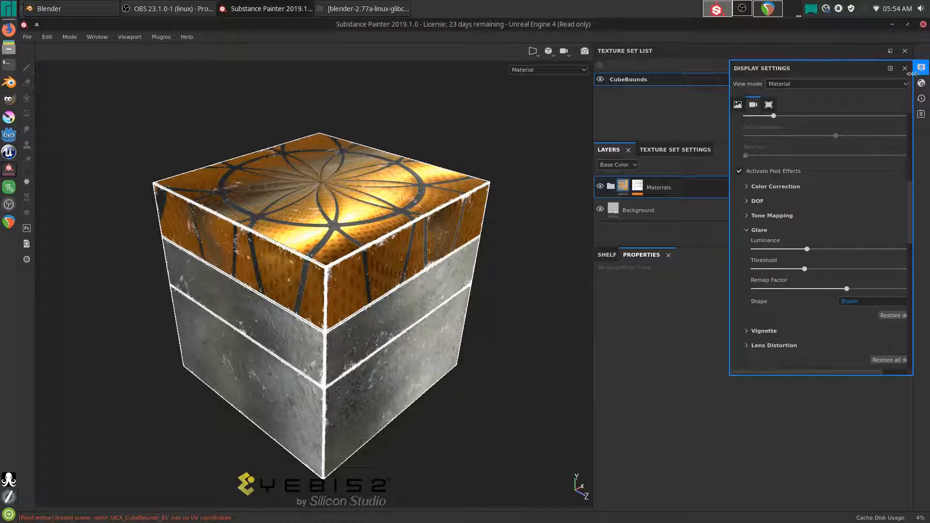
- Close Display Settings and reframe the cube in the viewport
left_click(921, 68)
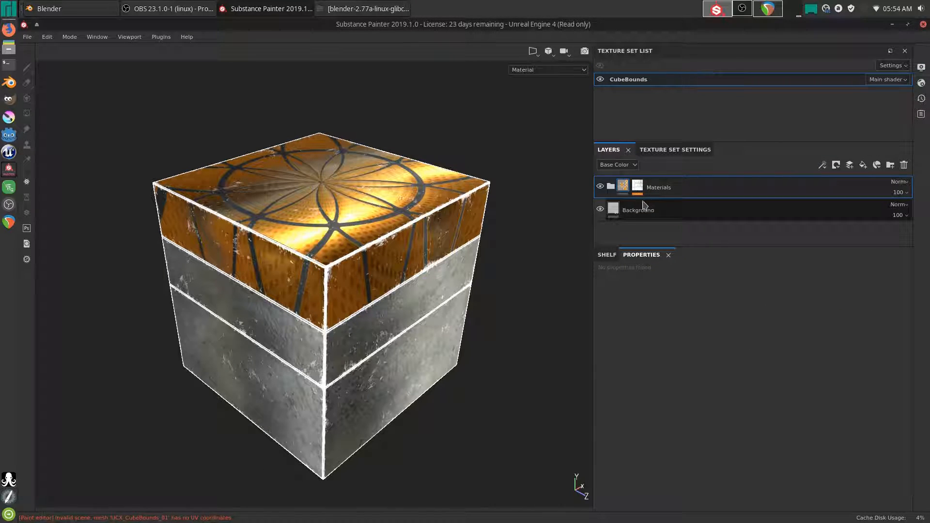
left_click_drag(349, 386, 383, 310, "alt")
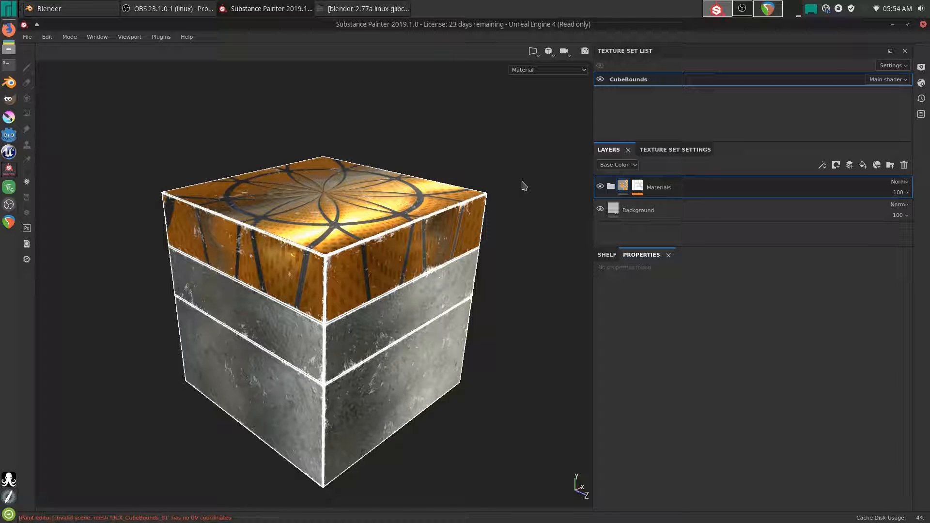
left_click_drag(316, 486, 392, 406, "alt")
mouse_move(392, 405)
right_mouse_down("alt")
mouse_move(371, 405)
mouse_move(400, 404)
right_mouse_up("alt")
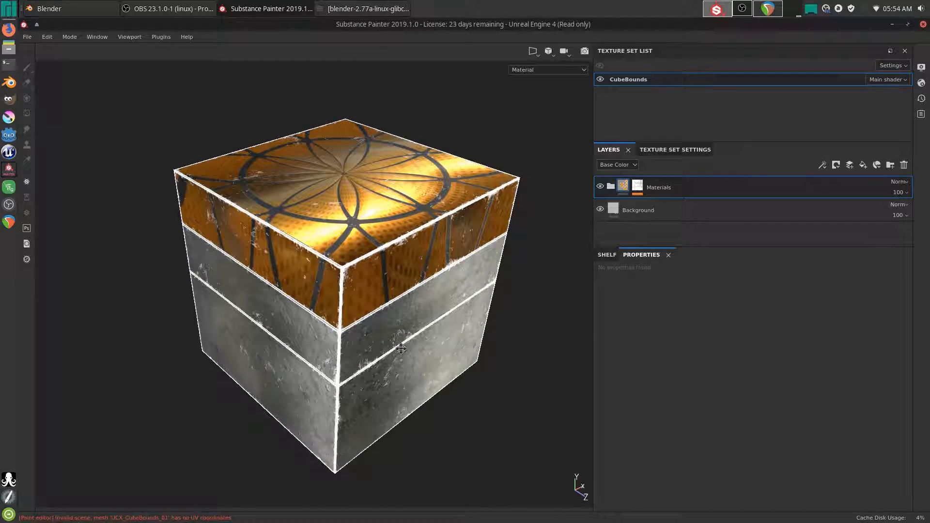
middle_click_drag(400, 403, 377, 396, "alt")
- Set the project configuration's normal map format to DirectX
left_click(53, 37)
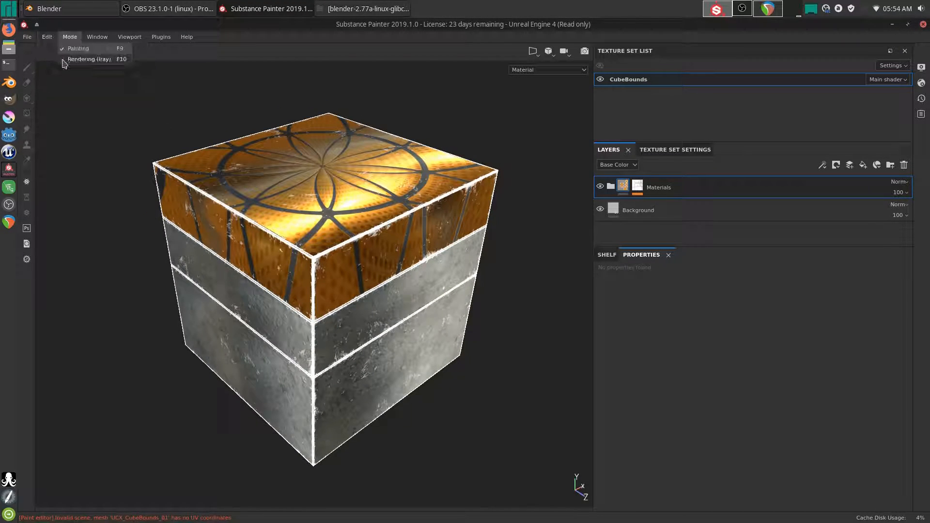
left_click(57, 69)
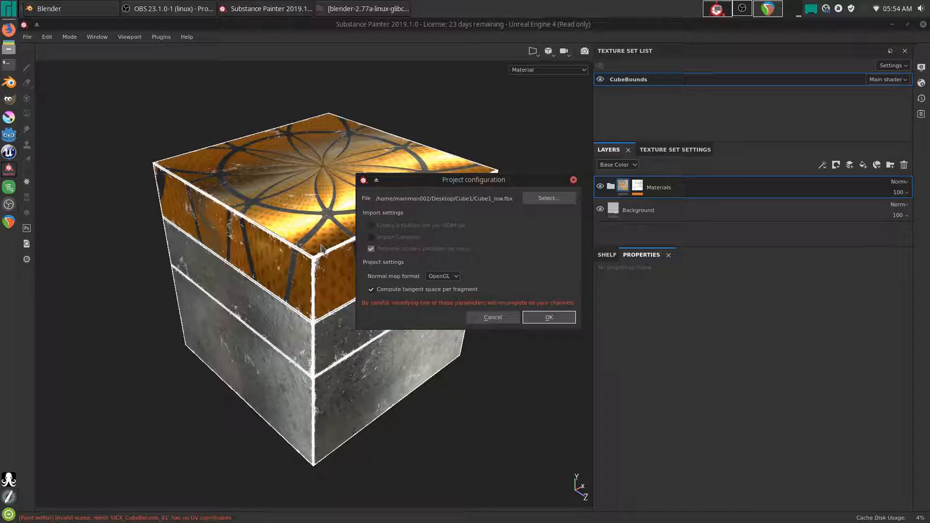
left_click(442, 276)
left_click(440, 285)
left_click(549, 317)
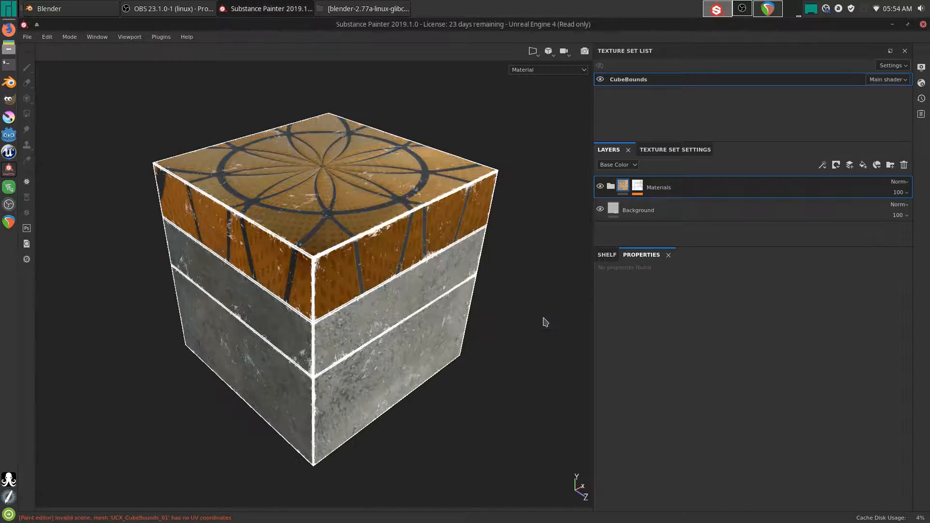
left_click_drag(282, 204, 380, 249, "alt")
- Disable colour, height, metallic, normal, emissive and specular on Fill layer 1, and set roughness to 0.6
right_click_drag(380, 249, 400, 294, "shift")
scroll(398, 294, "up", 1)
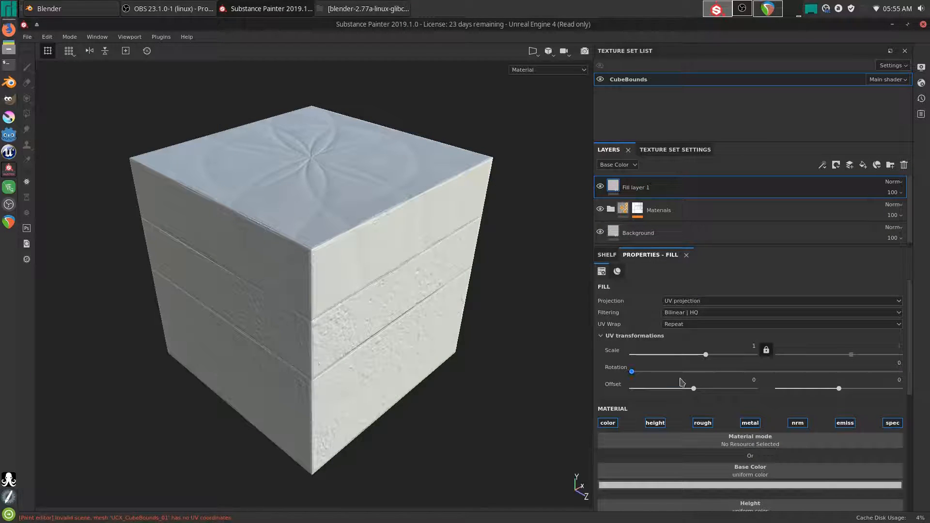
left_click(609, 424)
left_click(655, 423)
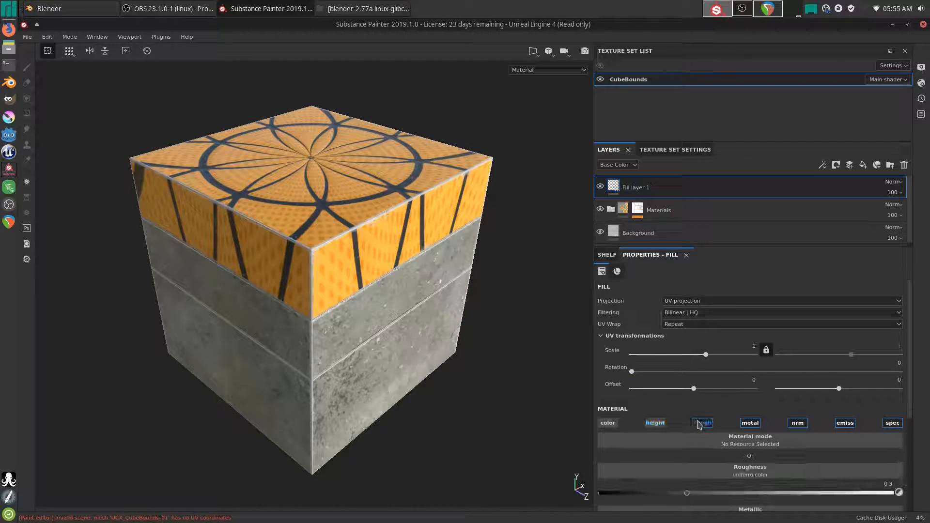
left_click(750, 424)
left_click(797, 424)
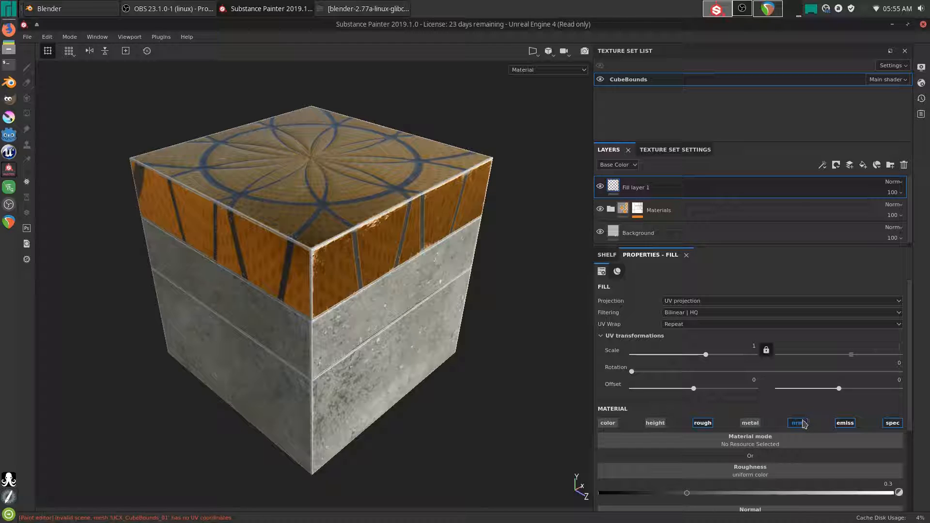
left_click(845, 424)
left_click(893, 423)
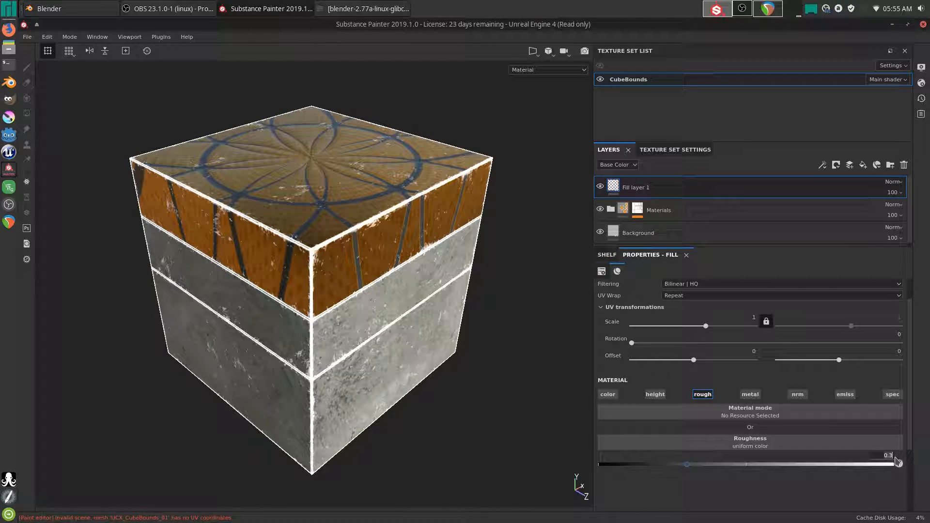
type("0.6")
key("Return")
mouse_move(447, 296)
right_mouse_down("shift")
mouse_move(368, 305)
mouse_move(455, 314)
mouse_move(335, 322)
mouse_move(420, 331)
mouse_move(376, 355)
right_mouse_up("shift")
left_click_drag(376, 356, 257, 194, "alt")
- Open Export Textures, expand CubeBounds, choose Unreal Engine 4 (OMR), and inspect the SSS (Packed) preset's maps
left_click(27, 36)
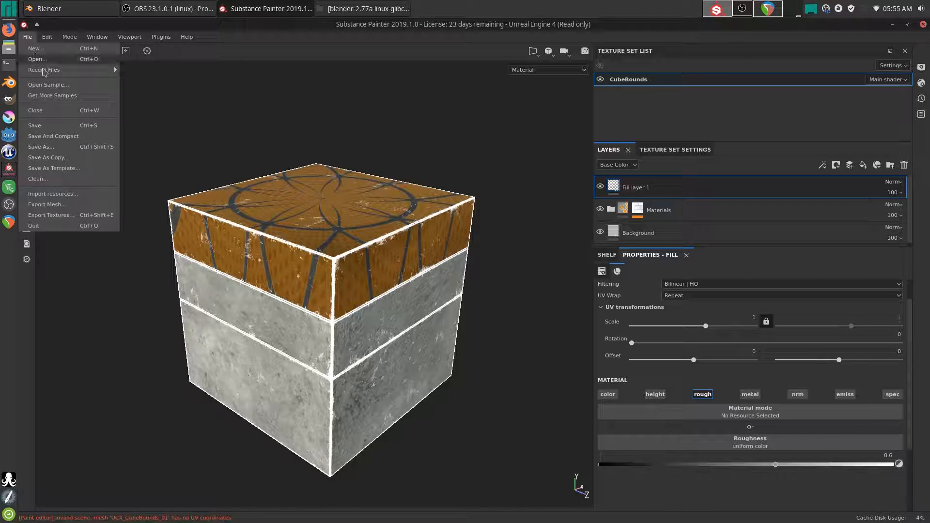
left_click(52, 216)
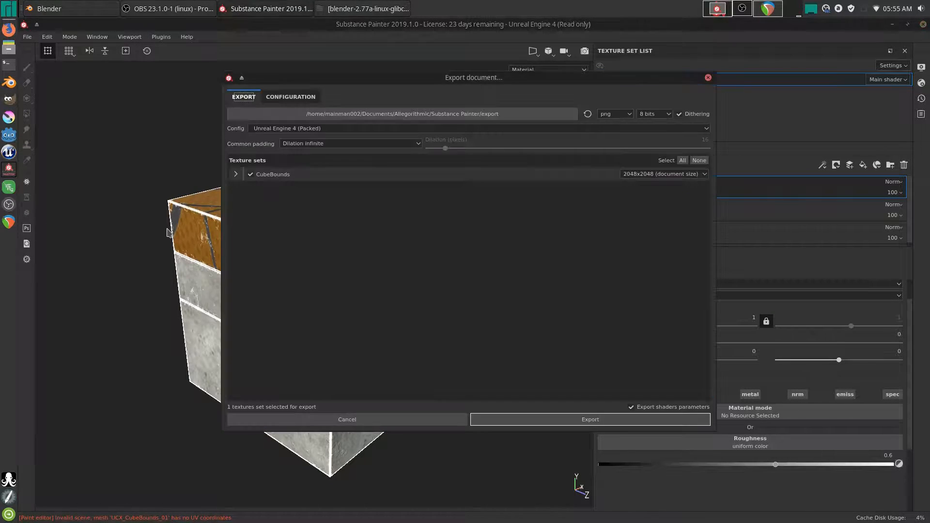
left_click(235, 174)
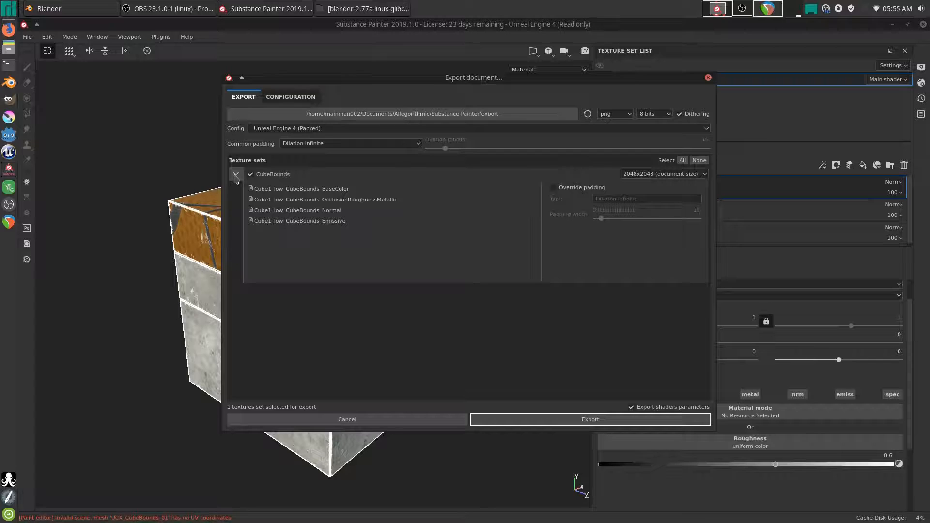
left_click(311, 130)
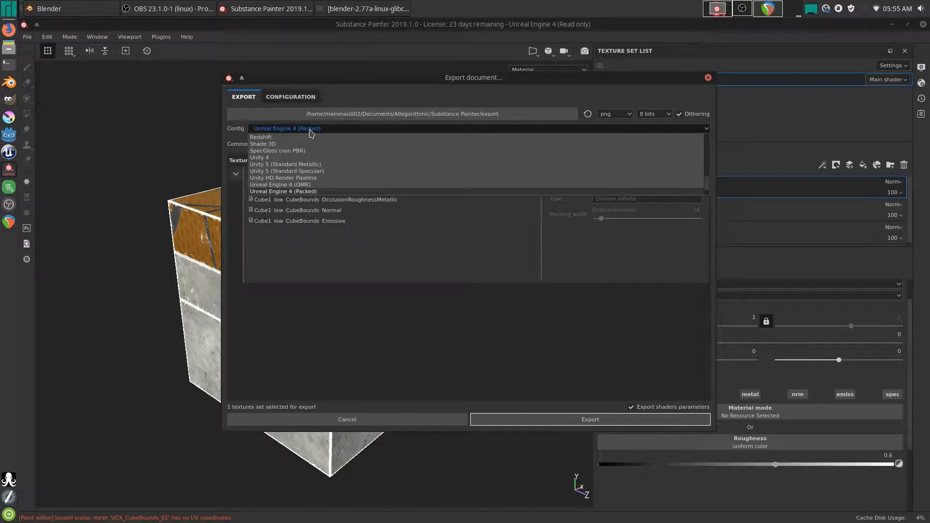
scroll(295, 165, "down", 1)
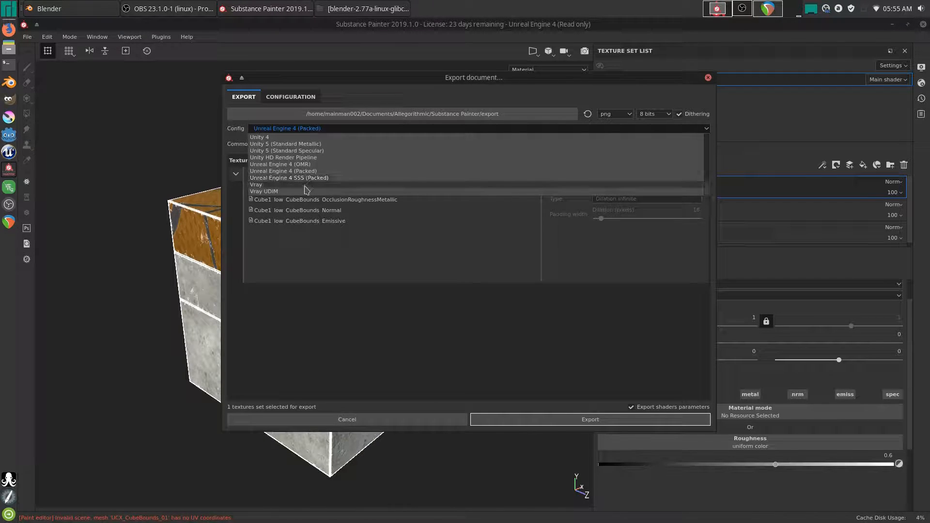
left_click(289, 165)
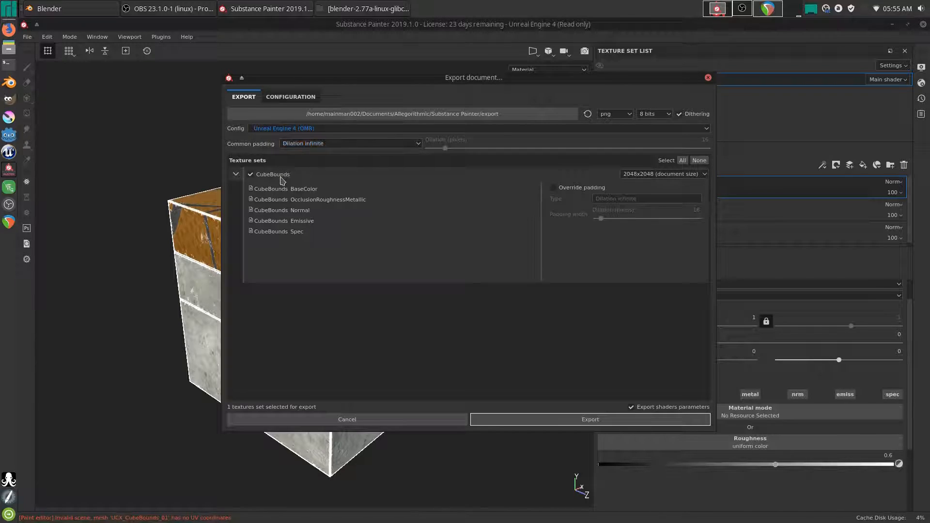
left_click(291, 96)
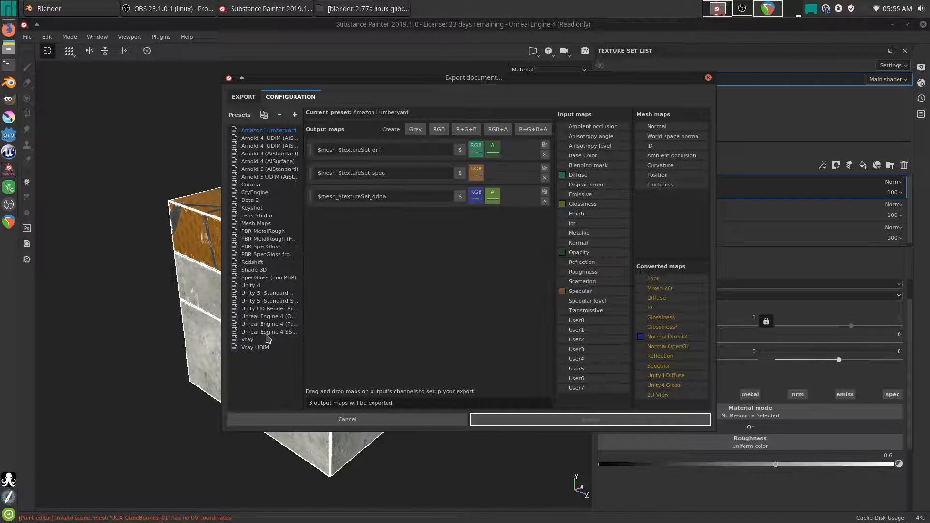
left_click(268, 332)
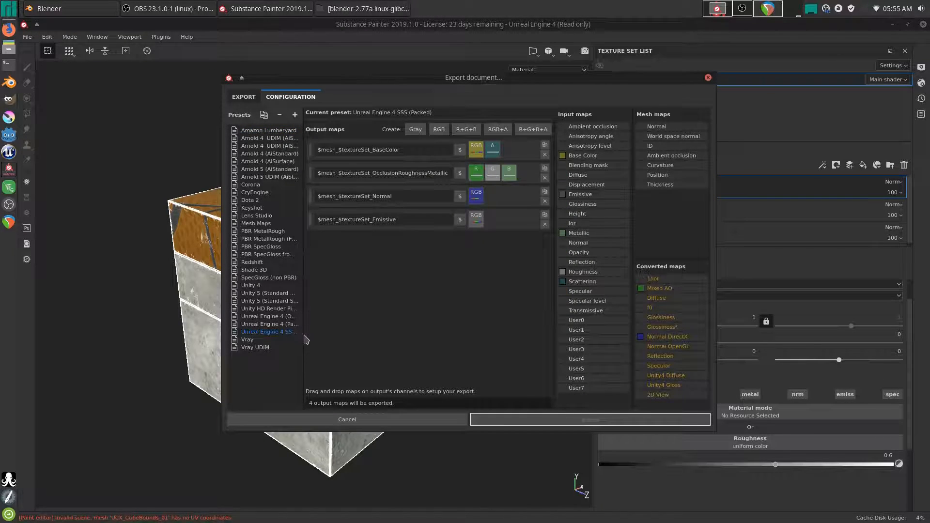
left_click_drag(304, 333, 338, 333)
- Duplicate the Unreal Engine 4 (Packed) preset and rename the copy
left_click(289, 324)
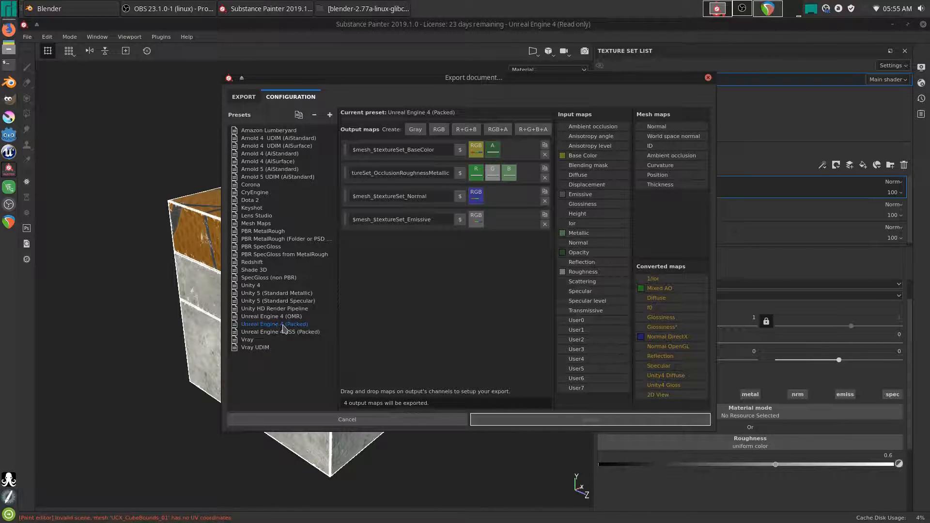
left_click(299, 115)
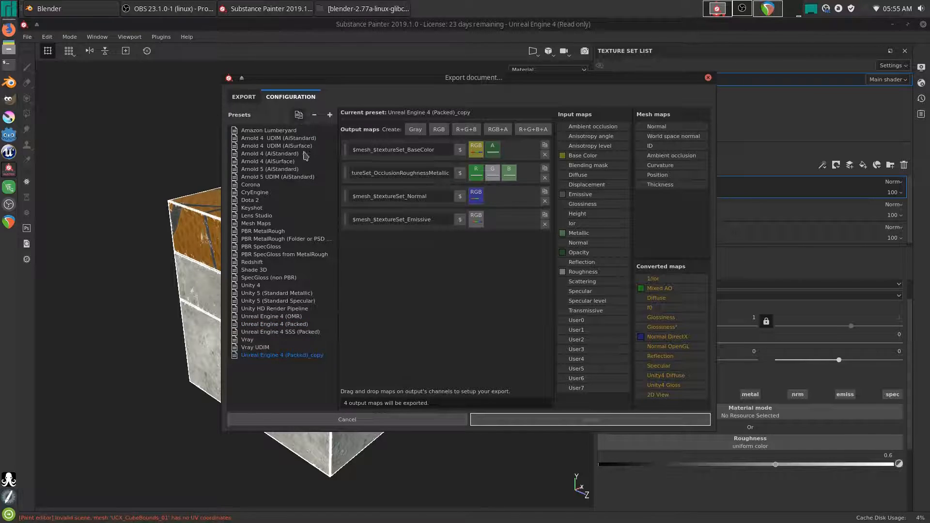
double_click(296, 358)
left_click(317, 359)
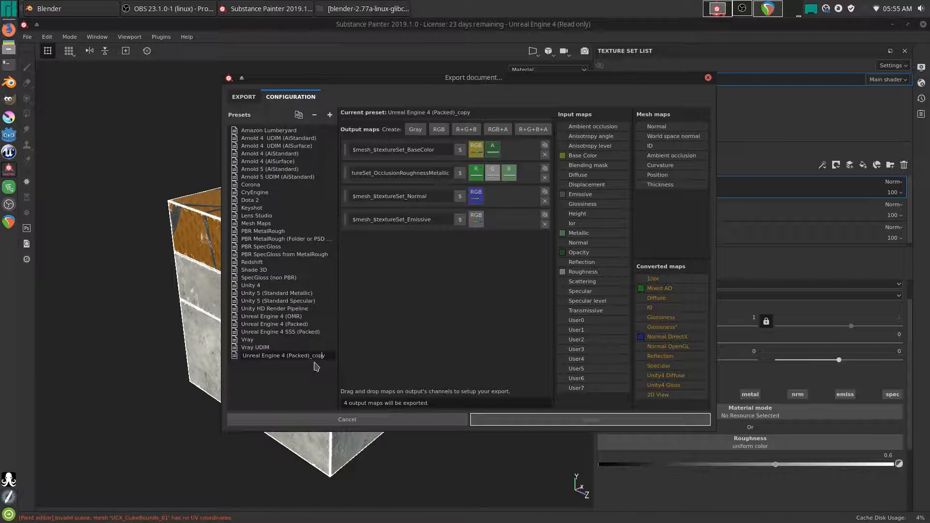
key("Return")
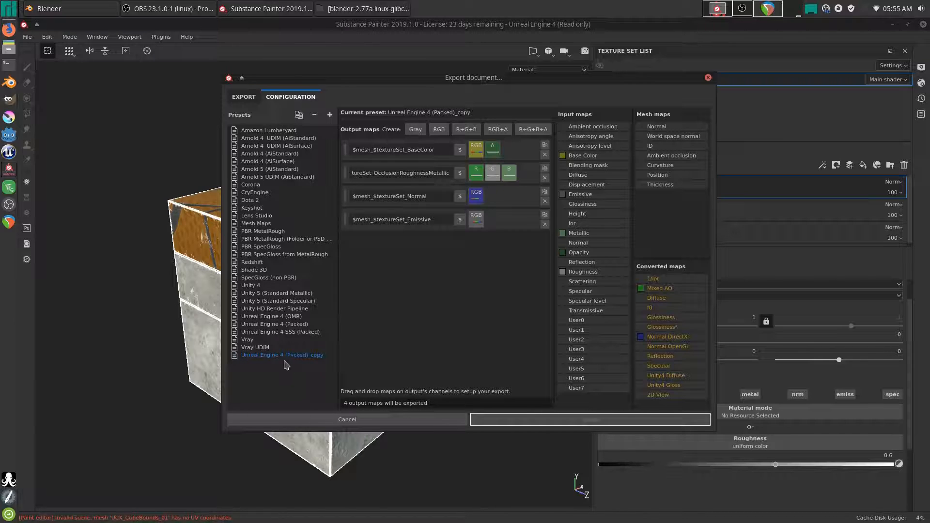
- Remove the $mesh_ prefix from the BaseColor, OcclusionRoughnessMetallic and Normal output names
left_click(376, 150)
key("BackSpace")
key("BackSpace")
key("BackSpace")
key("BackSpace")
key("BackSpace")
key("BackSpace")
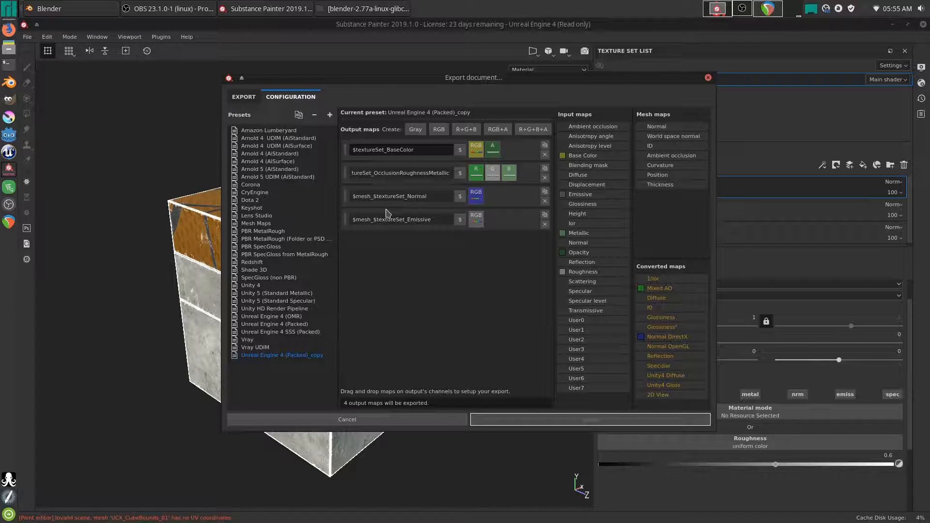
left_click(376, 177)
left_click_drag(374, 173, 331, 175)
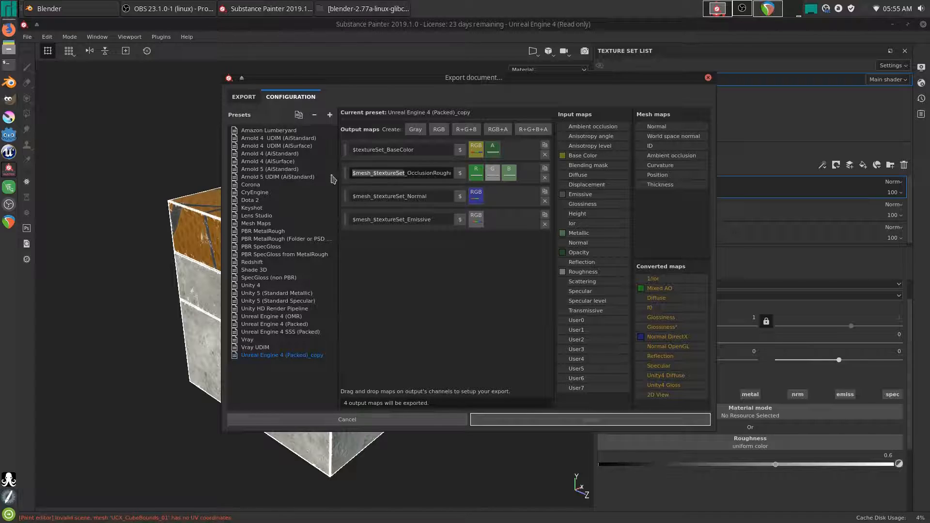
left_click(373, 174)
key("BackSpace")
key("BackSpace")
key("BackSpace")
key("BackSpace")
key("BackSpace")
key("BackSpace")
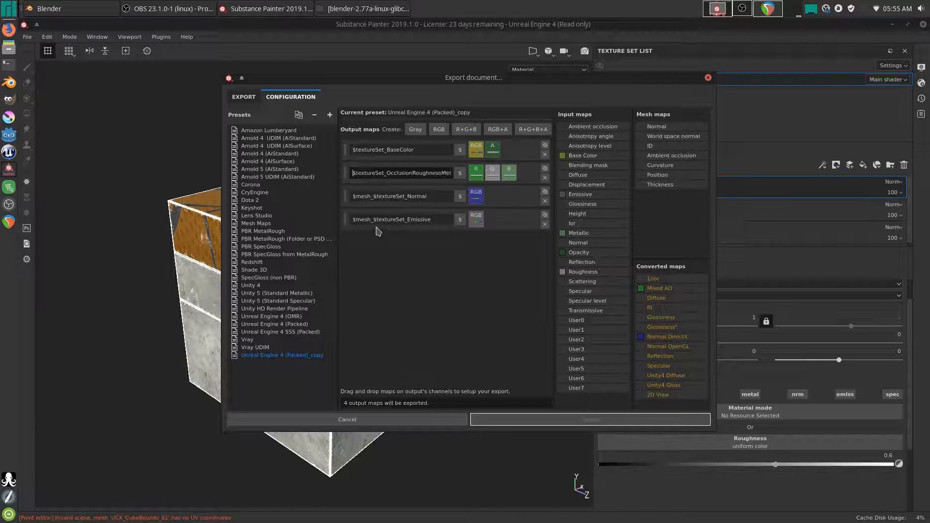
left_click(372, 197)
left_click_drag(374, 197, 339, 223)
key("BackSpace")
key("BackSpace")
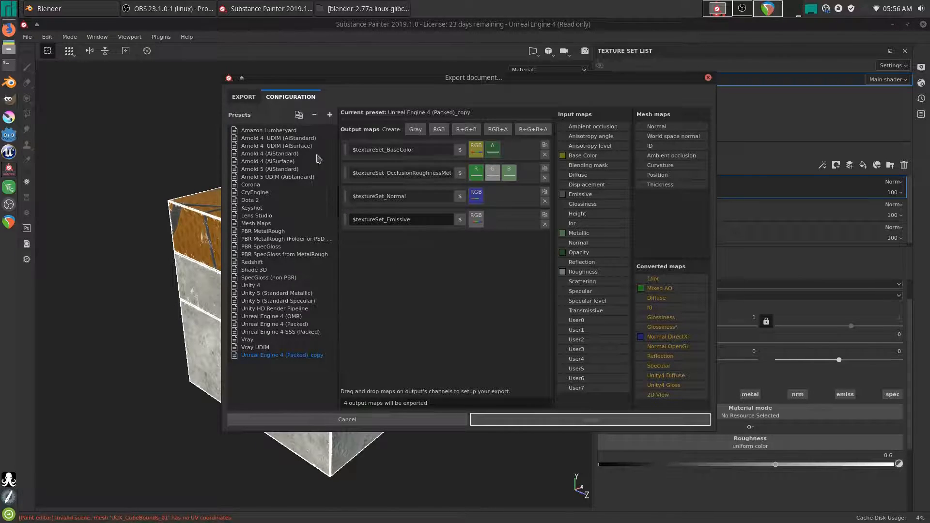
- Compare the Unreal Engine 4 (OMR) preset with the _copy preset, taking its $textureSet_Spec output name
left_click(286, 317)
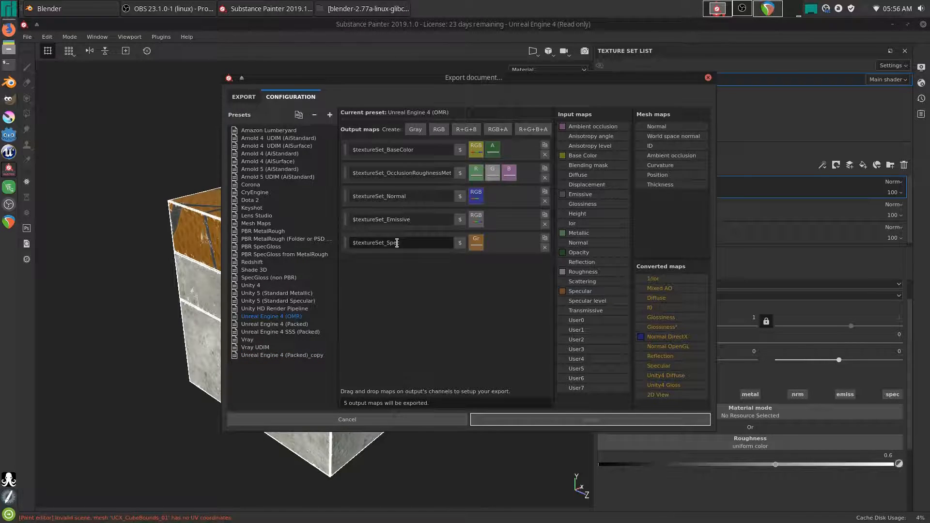
key("ctrl+a")
key("ctrl+c")
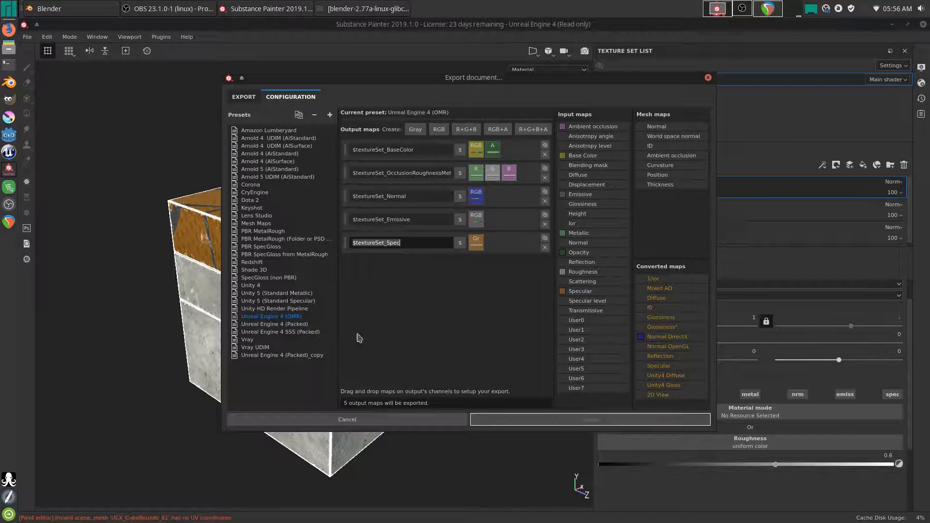
left_click(311, 356)
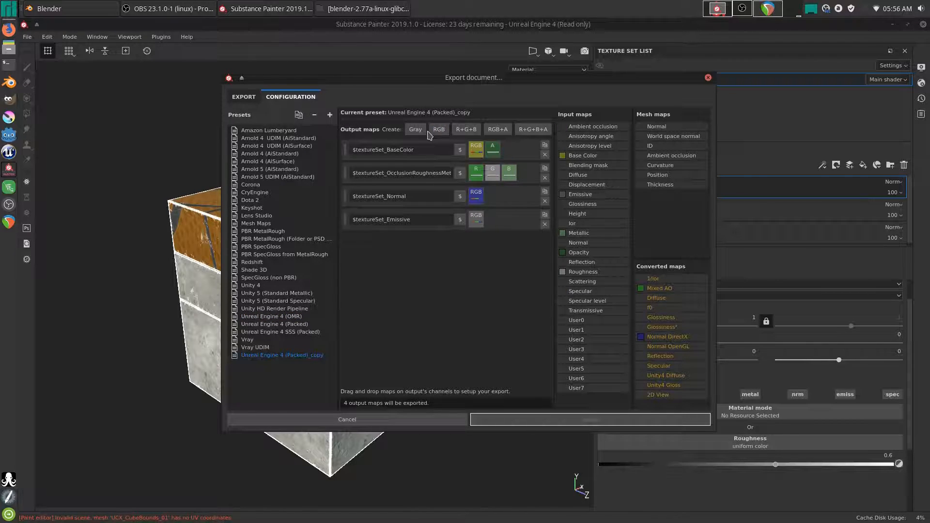
left_click(294, 317)
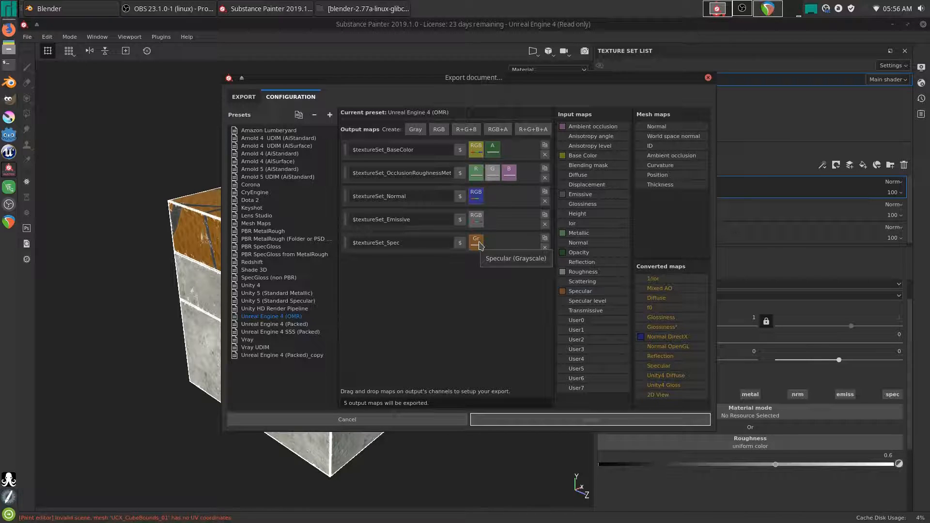
left_click(286, 356)
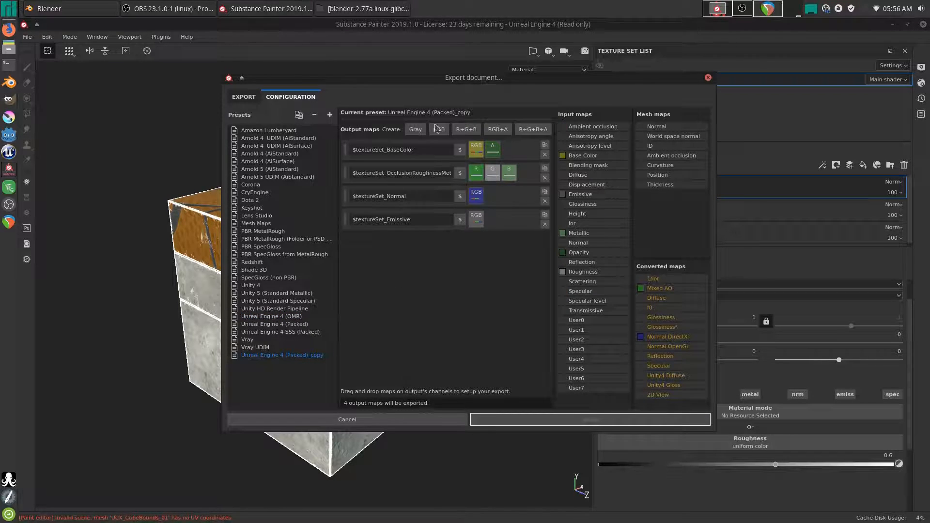
- Add a Gray output named $textureSet_Spec fed by the Specular channel
left_click(418, 130)
left_click_drag(392, 244, 337, 244)
key("ctrl+v")
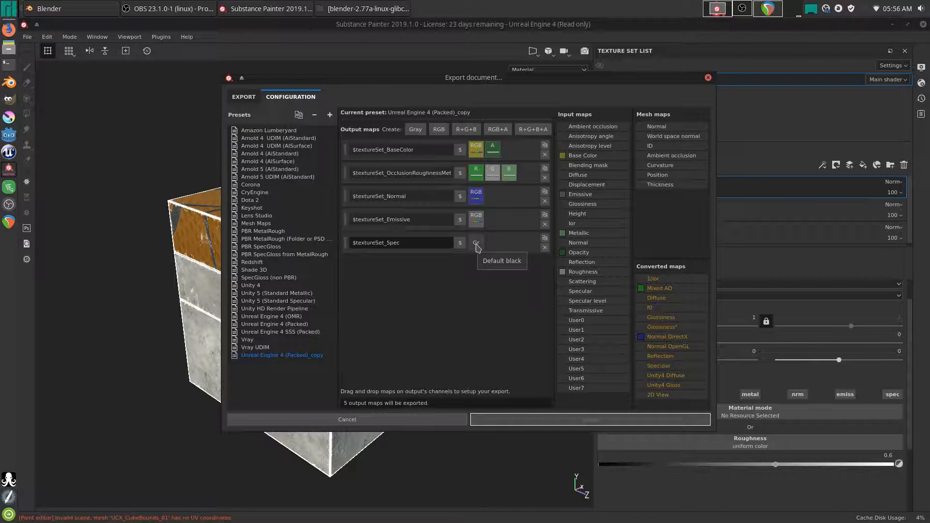
left_click_drag(592, 293, 477, 246)
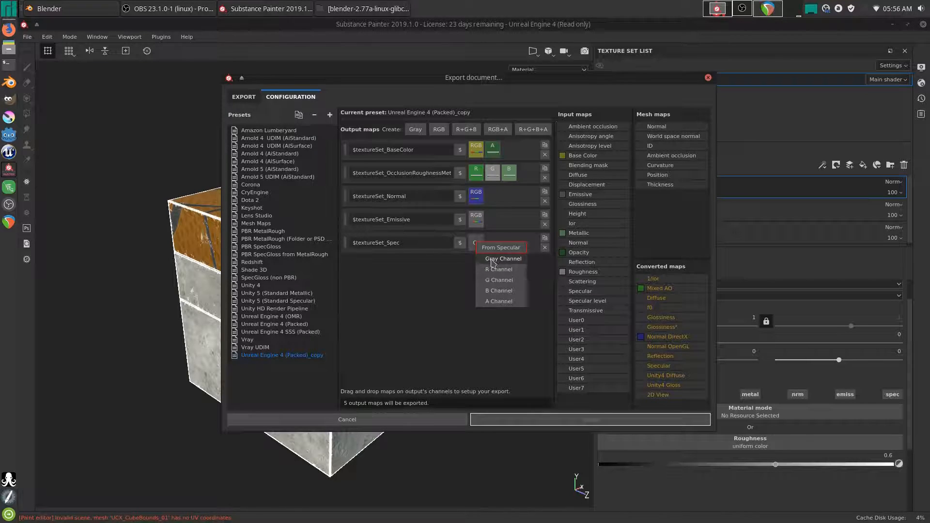
left_click(498, 257)
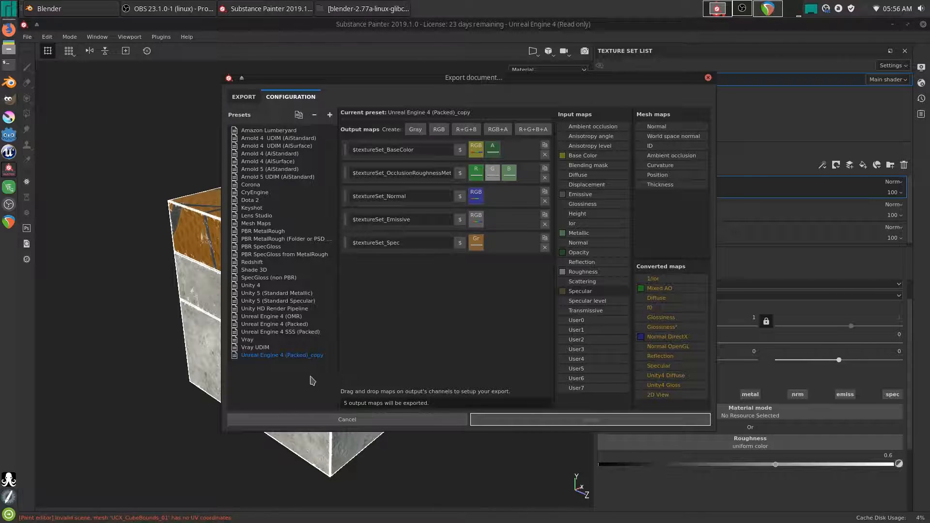
- Delete the Unreal Engine 4 (Packed)_copy preset and return to export with Unreal Engine 4 (OMR)
left_click(315, 115)
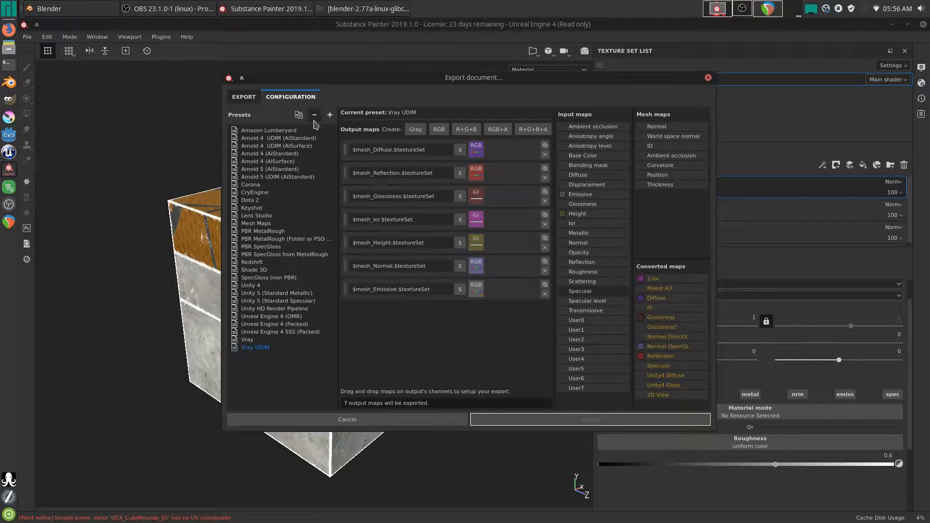
left_click(282, 317)
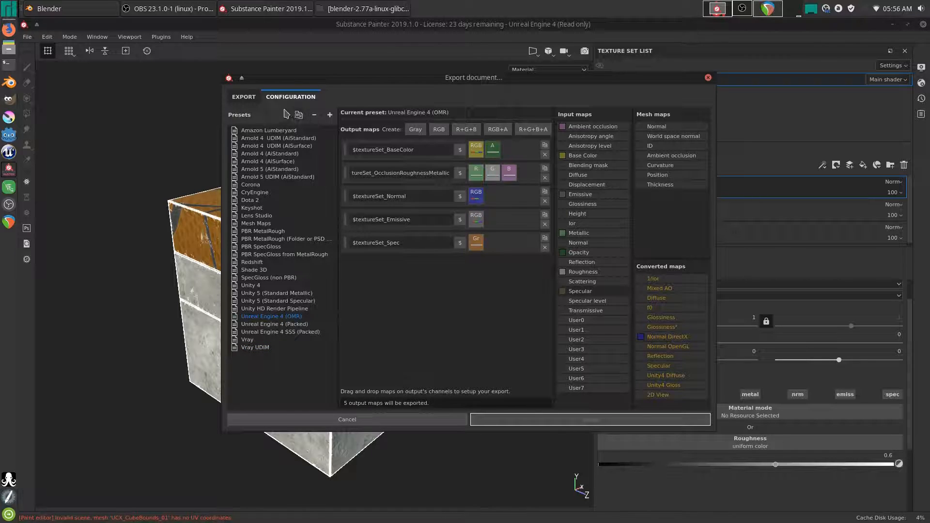
left_click(245, 100)
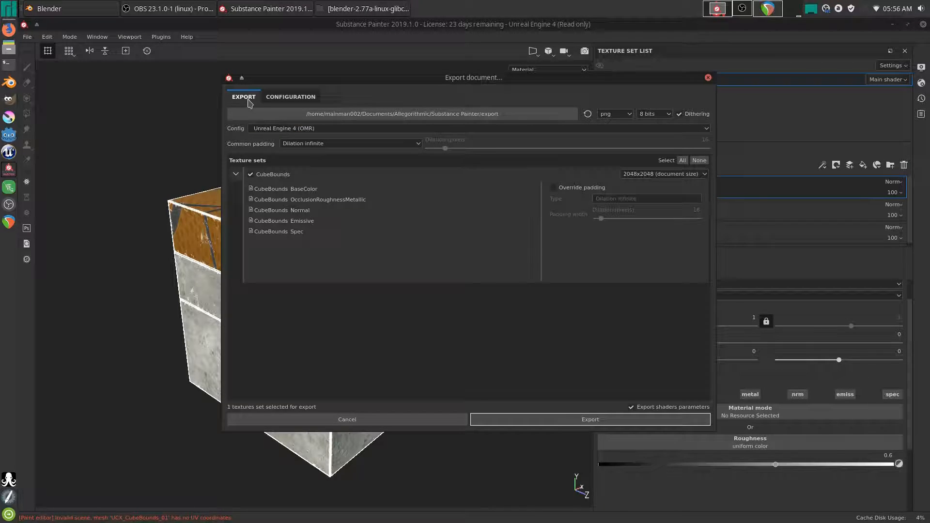
- Map Metallic, Roughness and Ambient occlusion gray channels to OcclusionRoughnessMetallic's R, G and B slots
left_click(282, 97)
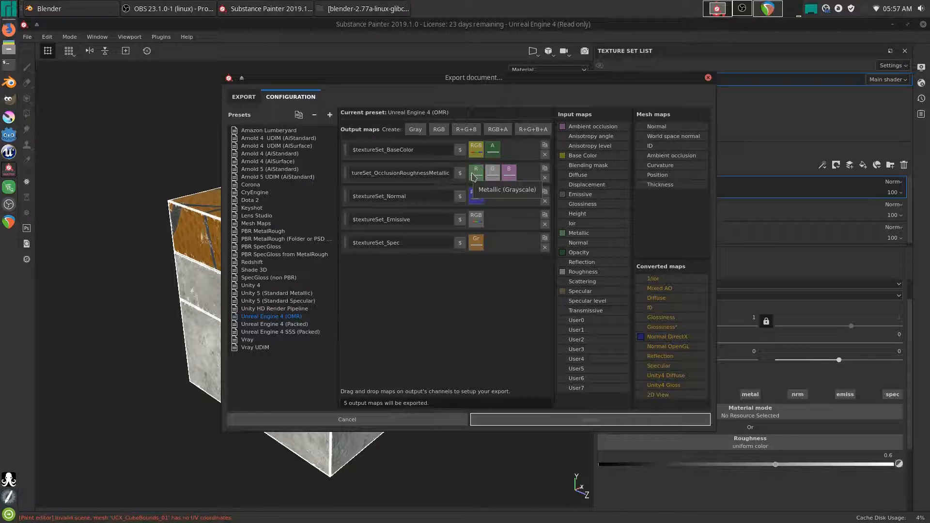
left_click_drag(583, 234, 477, 180)
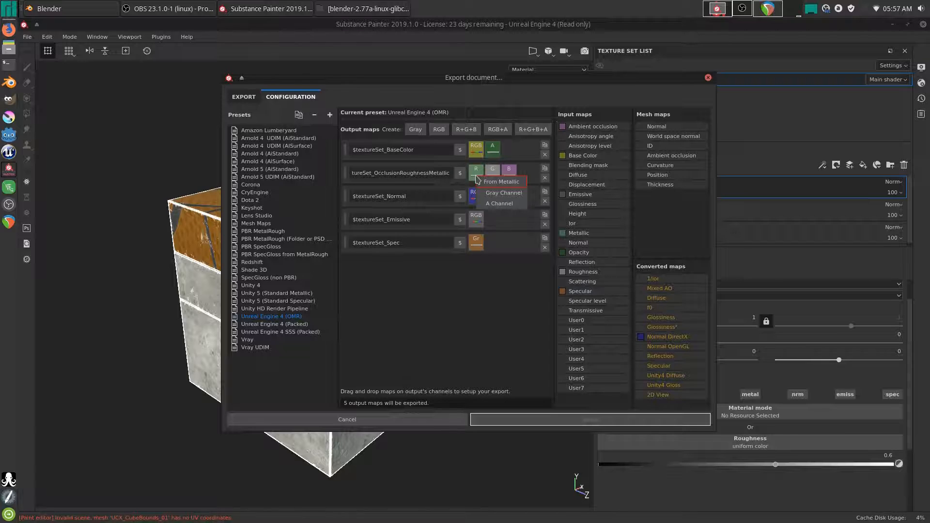
left_click(503, 193)
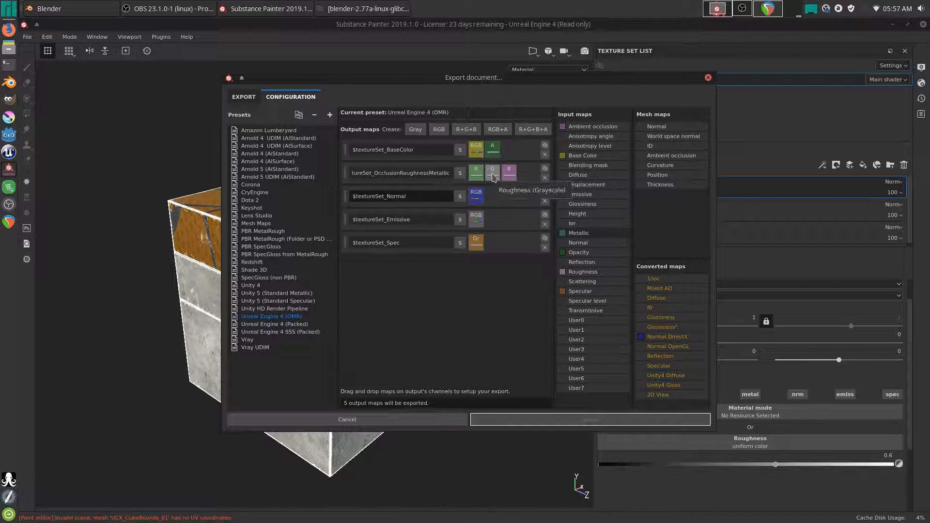
left_click_drag(584, 272, 493, 177)
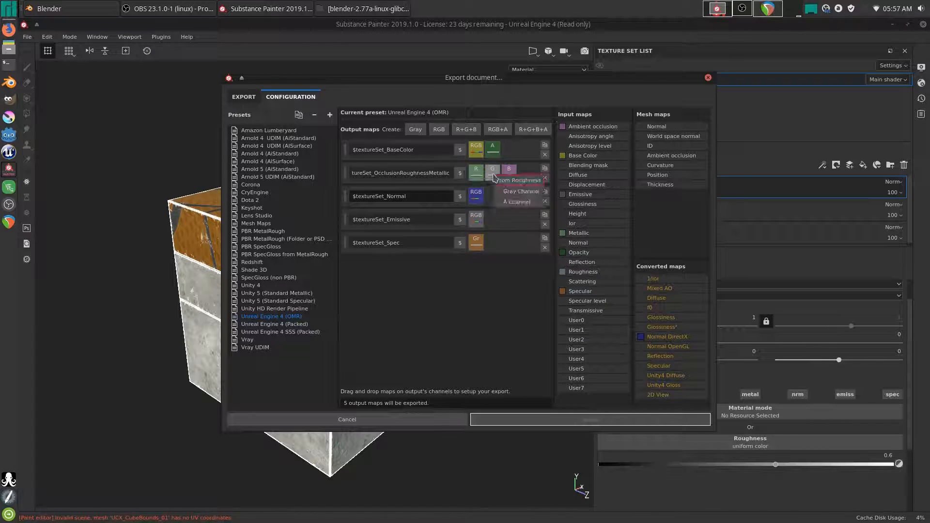
left_click(510, 196)
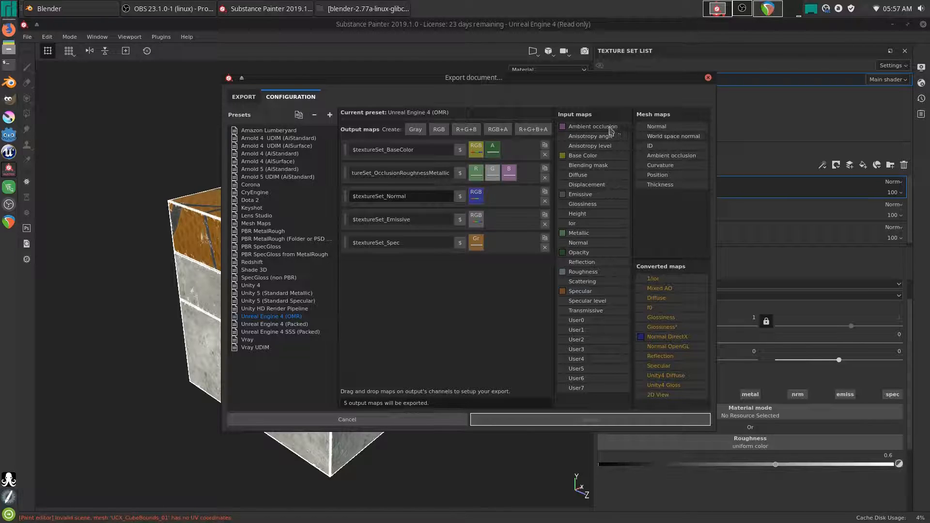
left_click_drag(603, 128, 521, 194)
left_click_drag(510, 174, 510, 175)
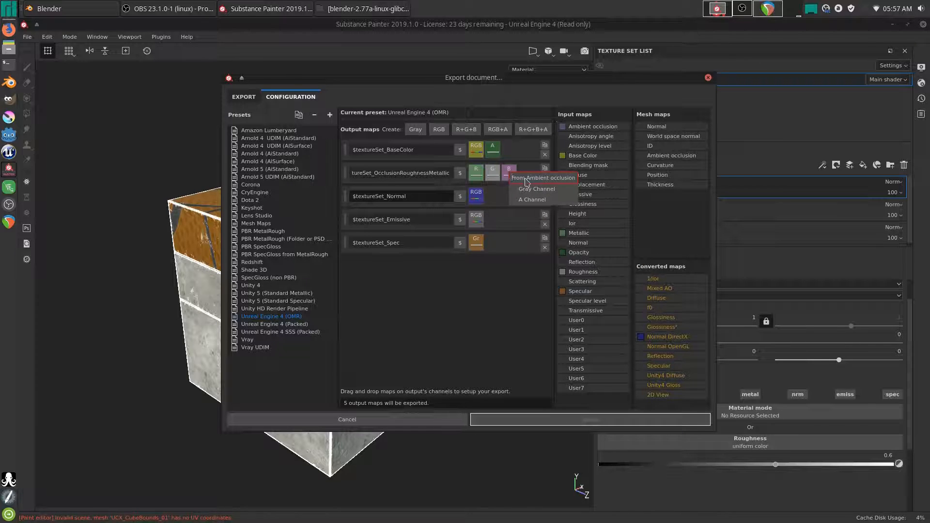
left_click(507, 210)
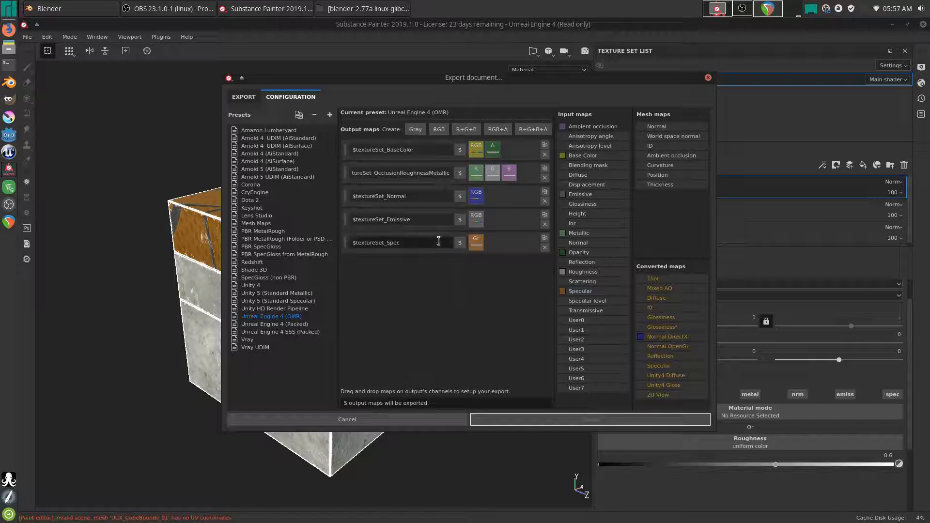
left_click(246, 98)
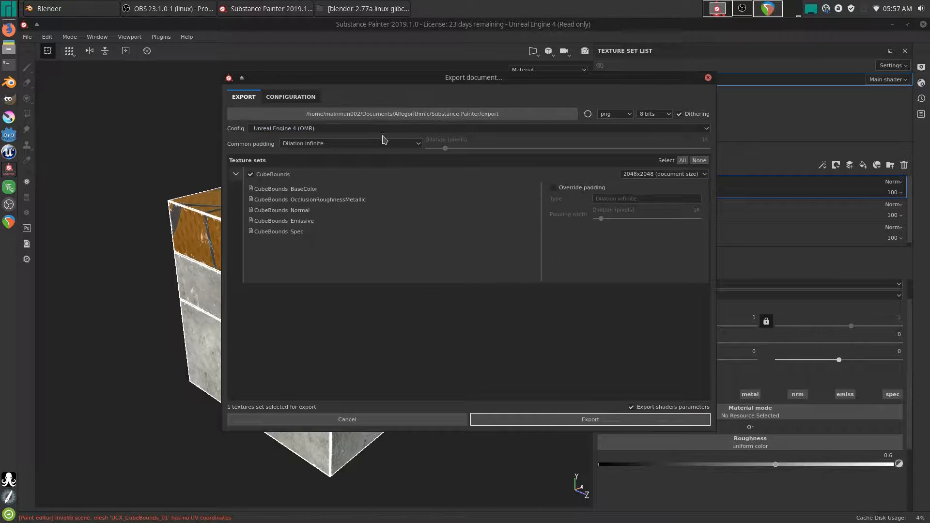
- Switch the export config to Unreal Engine 4 (Packed) and back to Unreal Engine 4 (OMR)
left_click(341, 129)
left_click(312, 176)
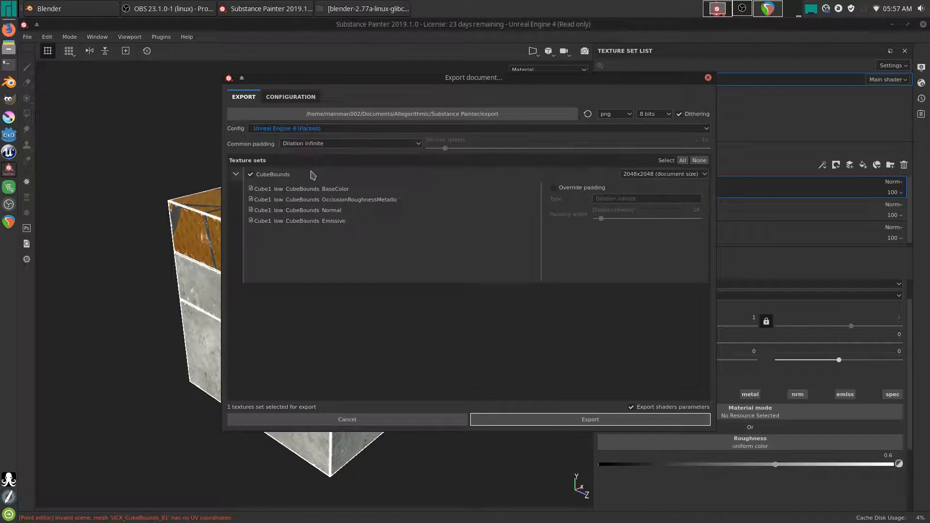
left_click(314, 128)
left_click(315, 131)
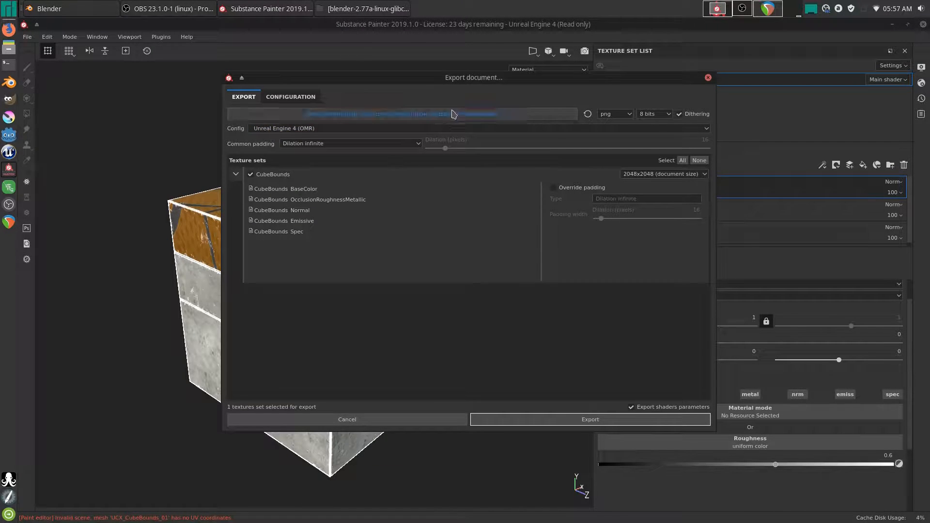
- Set the export path to a new folder '1' inside Desktop/Cube1/Textures
left_click(477, 114)
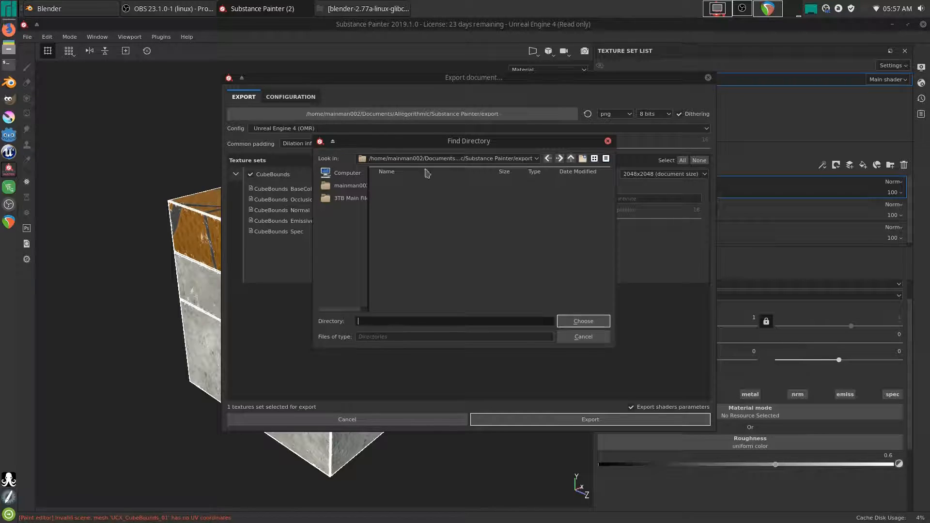
left_click(339, 175)
left_click(353, 186)
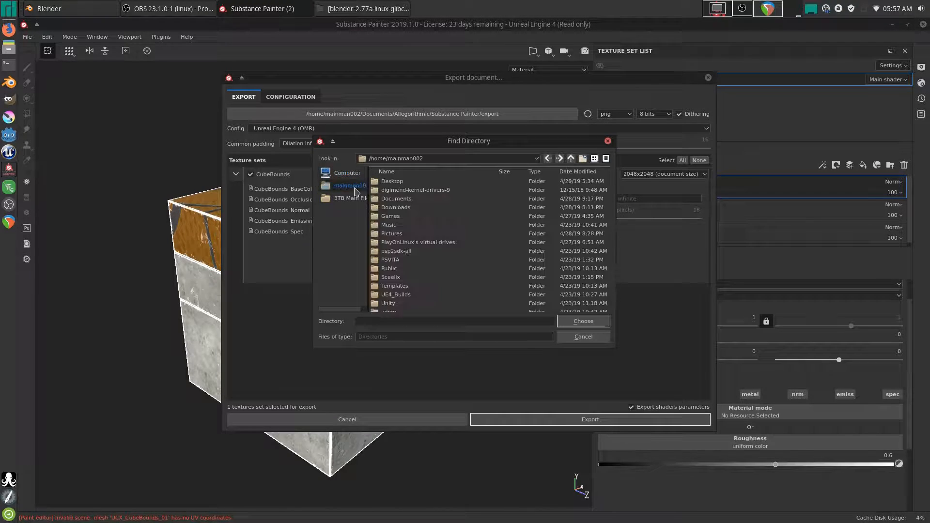
double_click(388, 183)
left_click(391, 186)
double_click(391, 182)
double_click(393, 190)
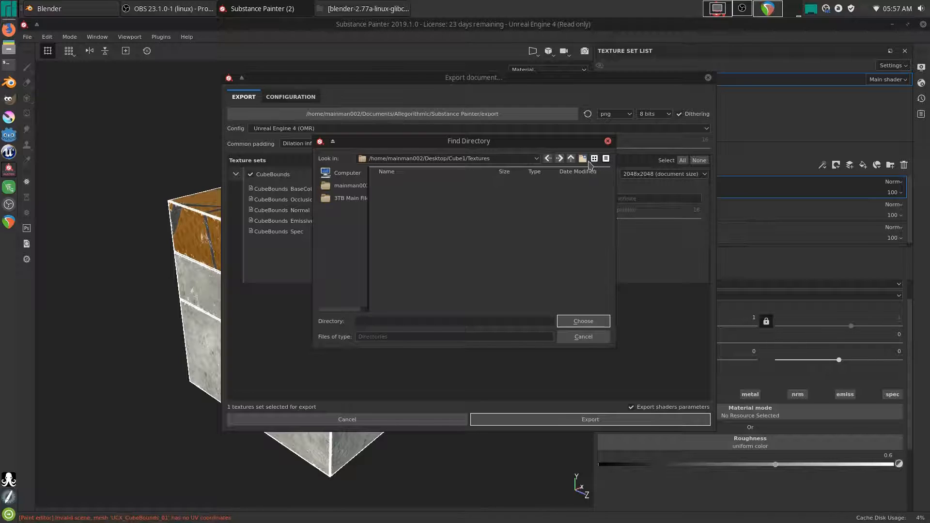
left_click(583, 159)
type("1")
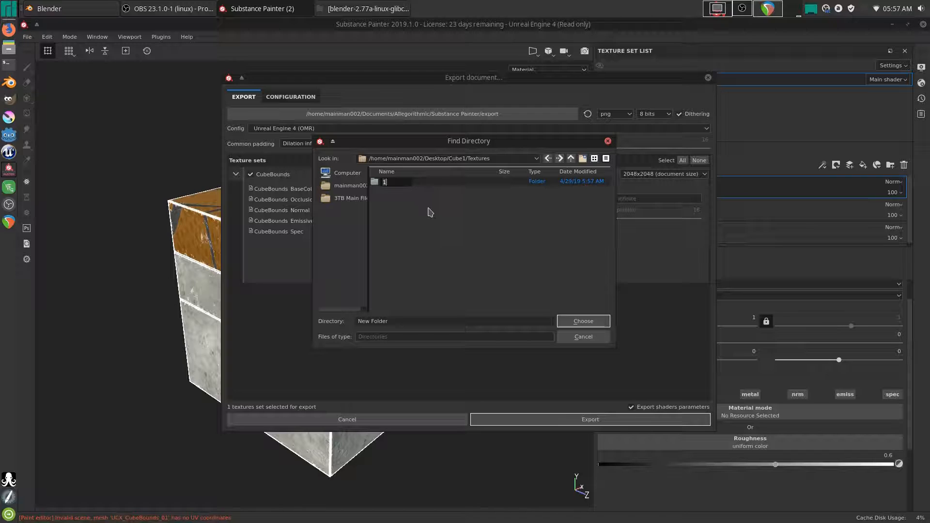
left_click(433, 215)
left_click(583, 319)
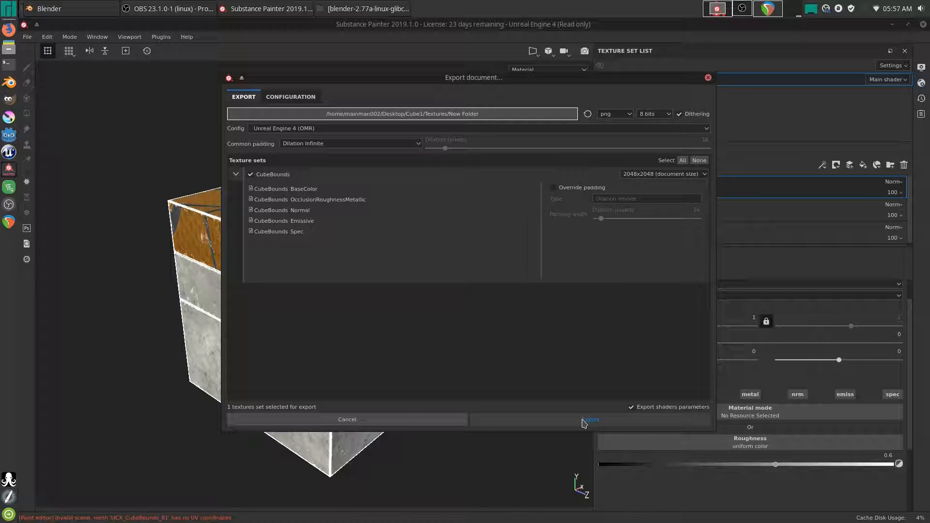
- Keep the texture size at 2048x2048, export, and dismiss the finished message
left_click(637, 173)
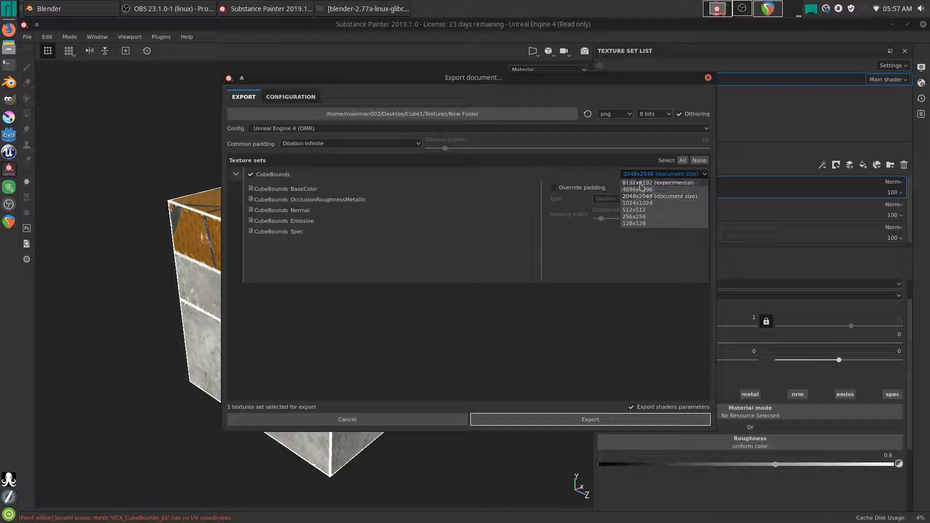
left_click(668, 177)
left_click(573, 420)
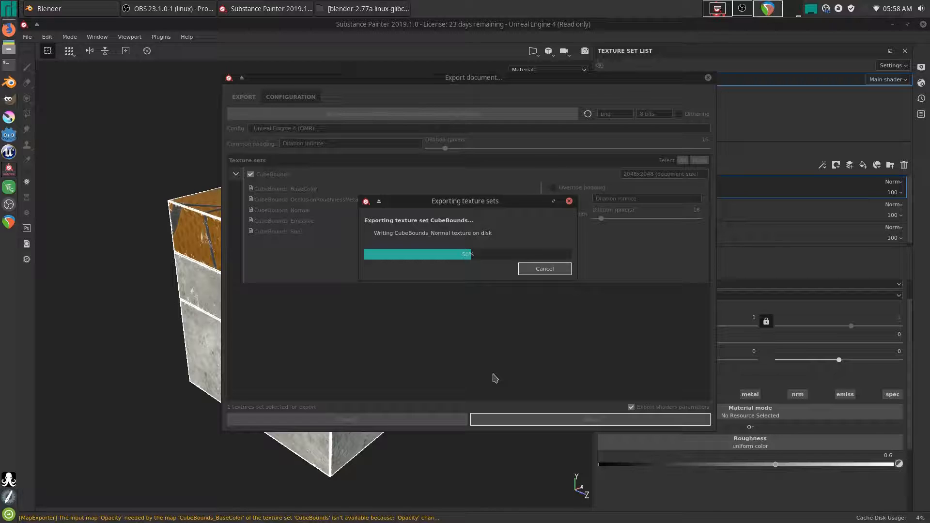
left_click(443, 250)
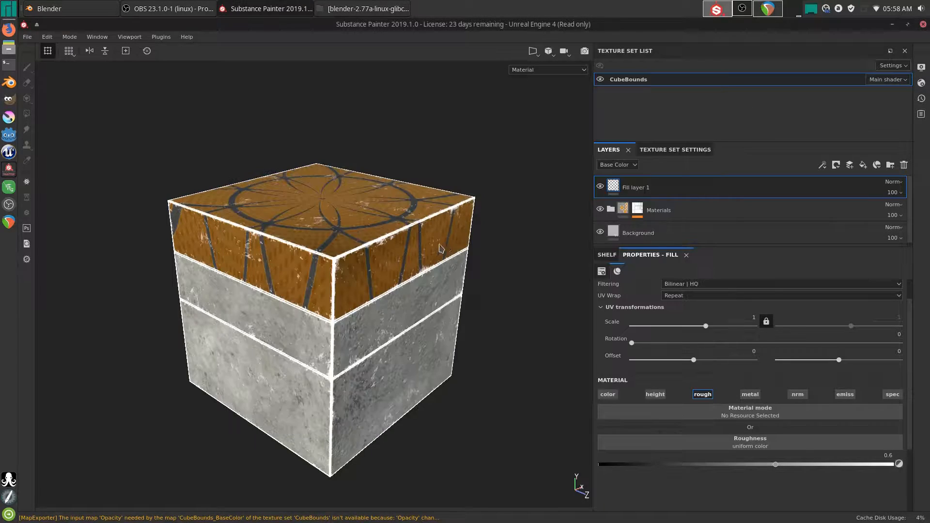
- Via Save As, create a 'Substance Saves' folder inside Desktop/Cube1
left_click(27, 36)
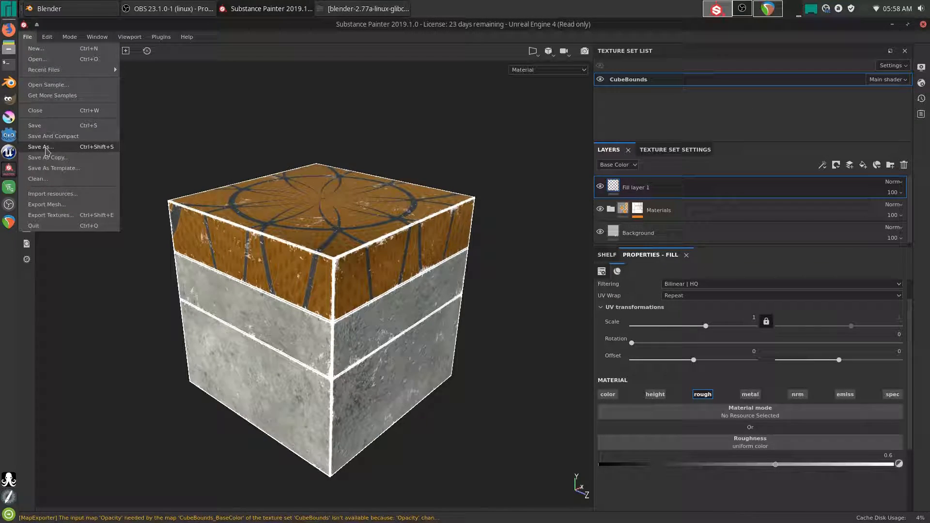
left_click(48, 131)
left_click_drag(430, 148, 387, 145)
left_click(309, 191)
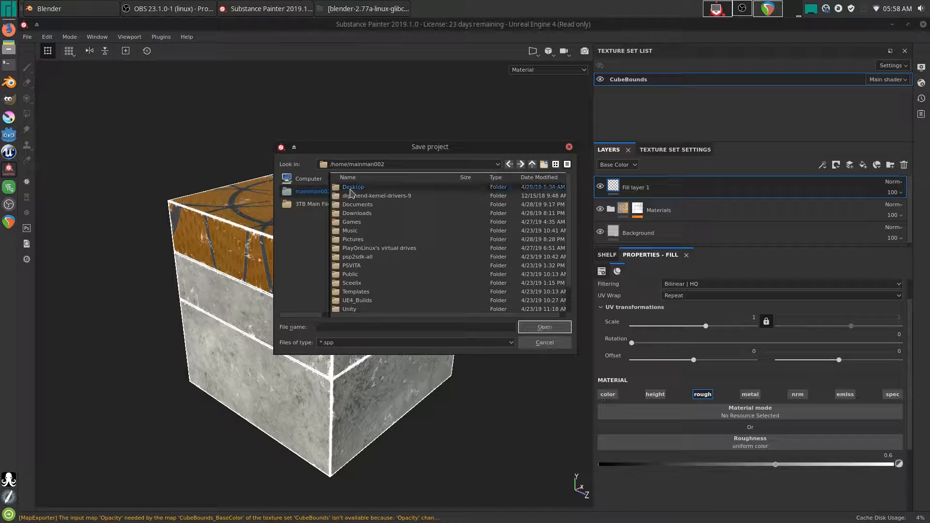
double_click(354, 187)
double_click(357, 188)
left_click(544, 164)
type("Substance Saves")
key("Return")
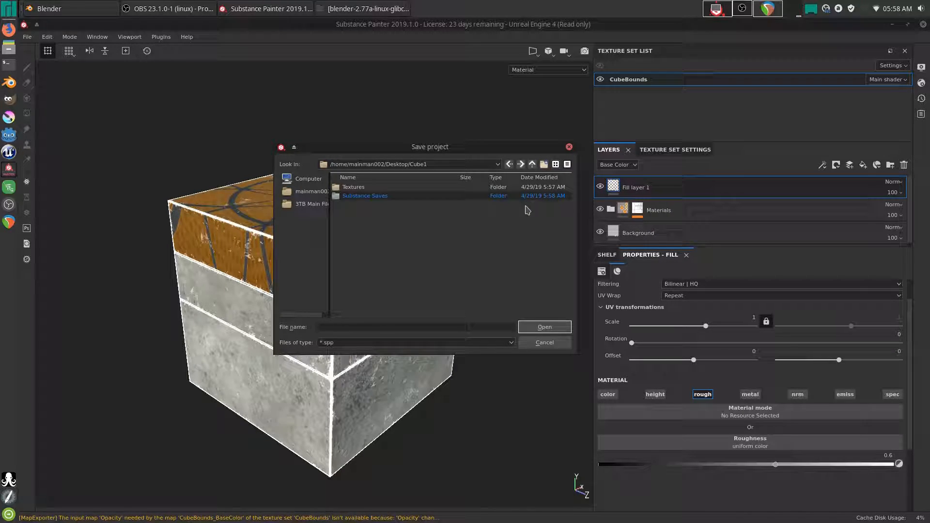
- Save the project inside Substance Saves as Cube1 001.spp
double_click(370, 197)
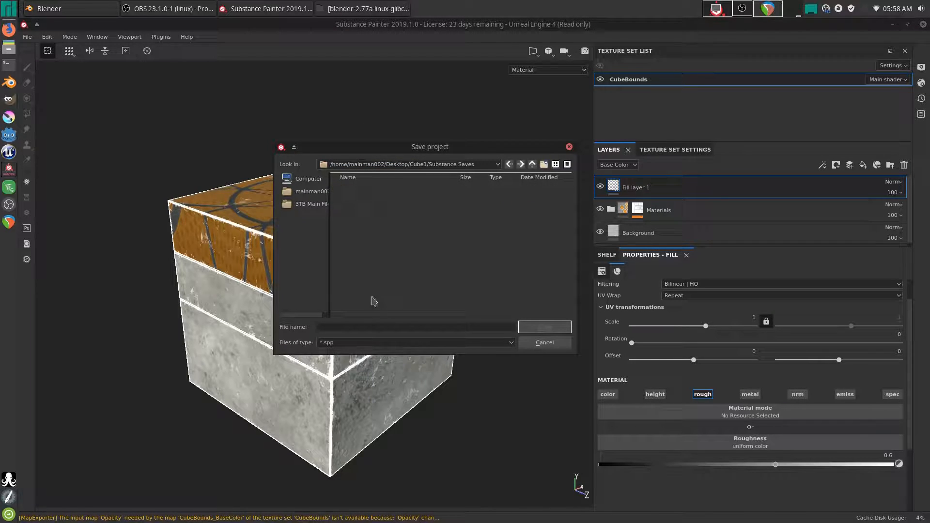
type("Cube1")
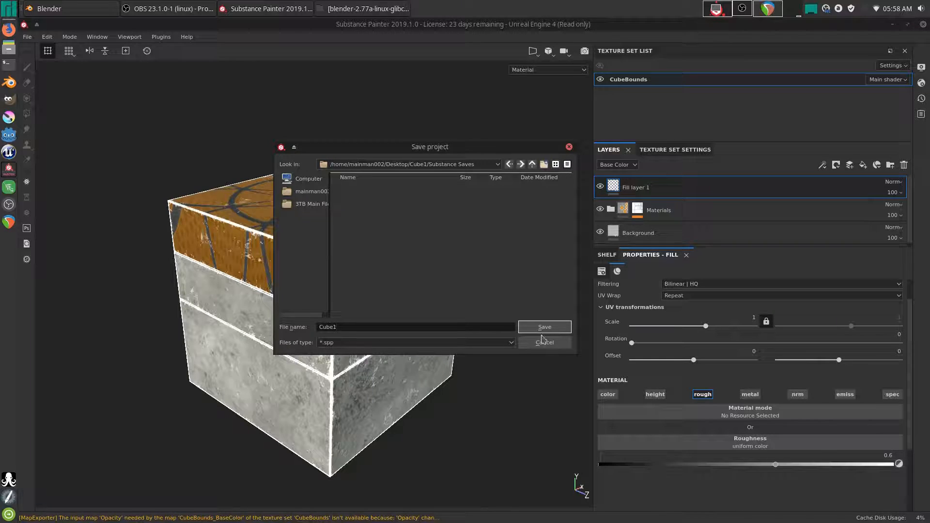
type(" 001")
left_click(544, 326)
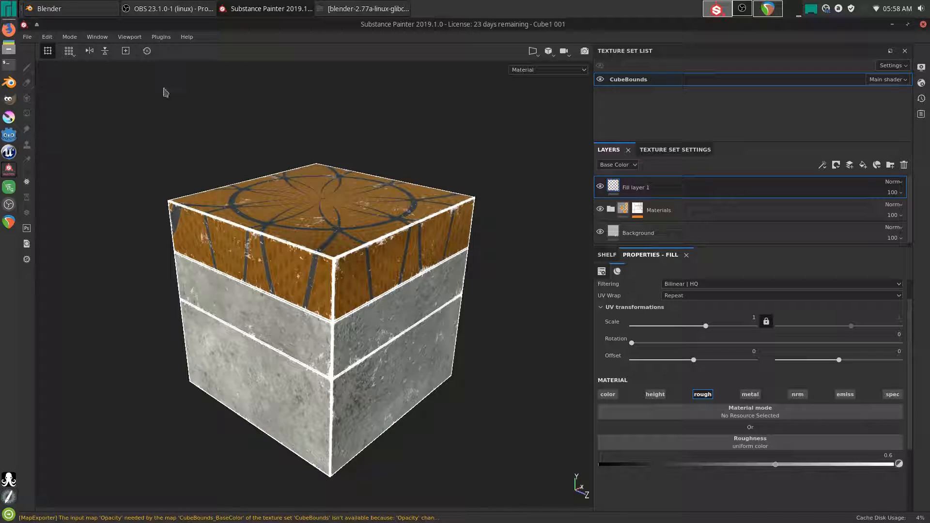
- Close Substance Painter, then minimise Blender to show the desktop's Cube1 folder
left_click(923, 24)
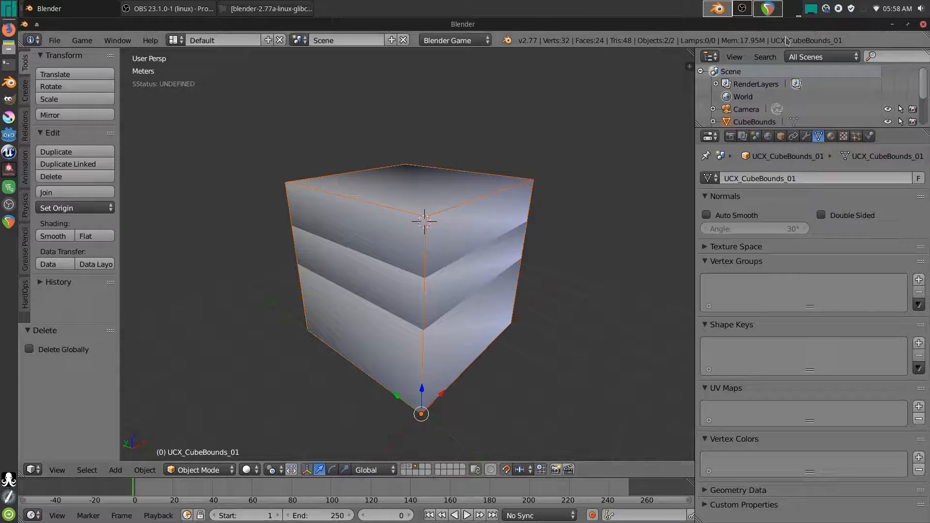
left_click(893, 24)
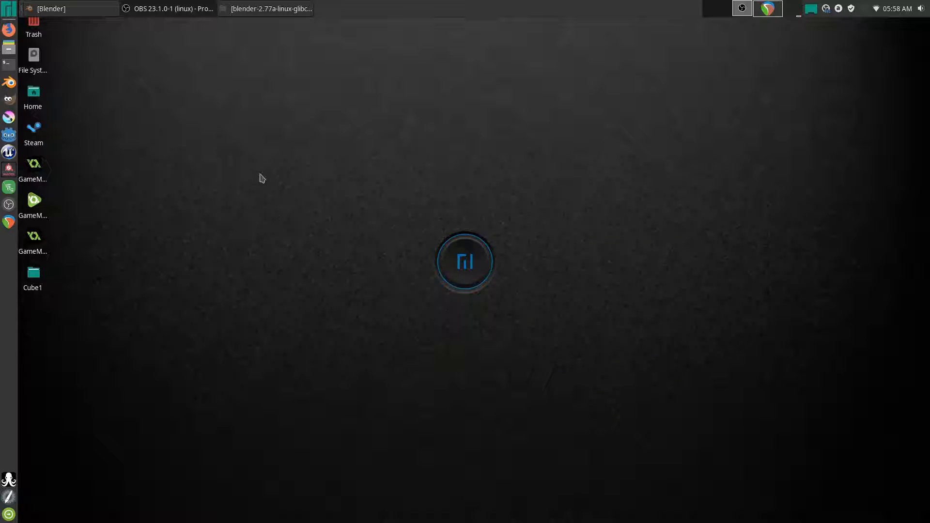
- Cut the Textures folder and Cube1.fbx from the Desktop's Cube1 folder
left_click(241, 8)
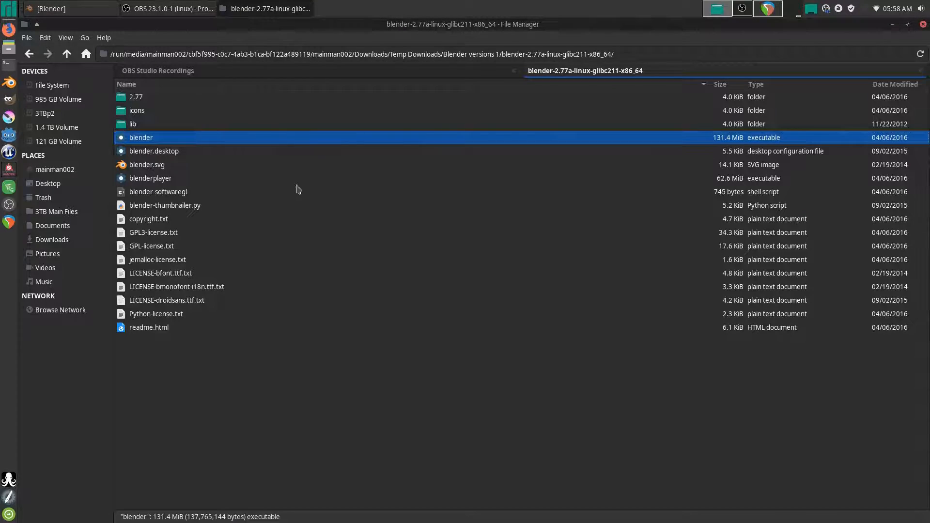
right_click(55, 185)
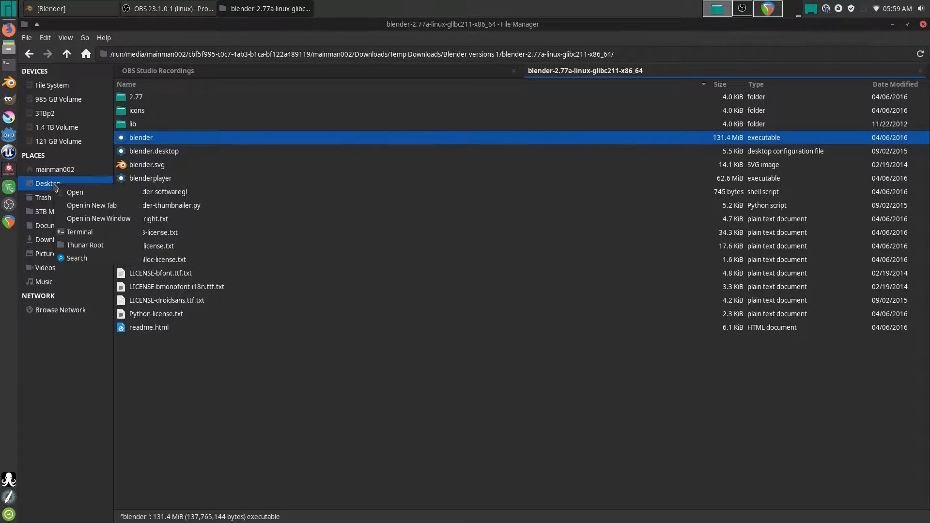
left_click(73, 205)
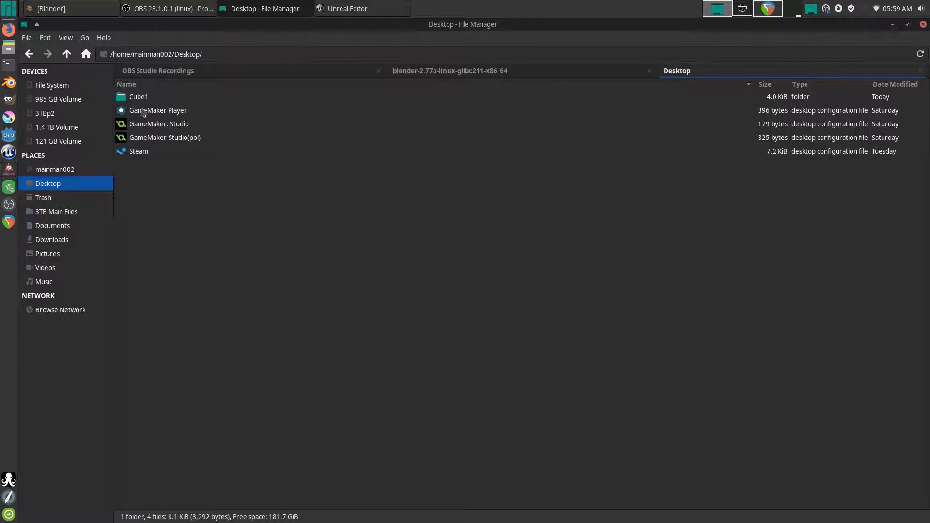
double_click(137, 98)
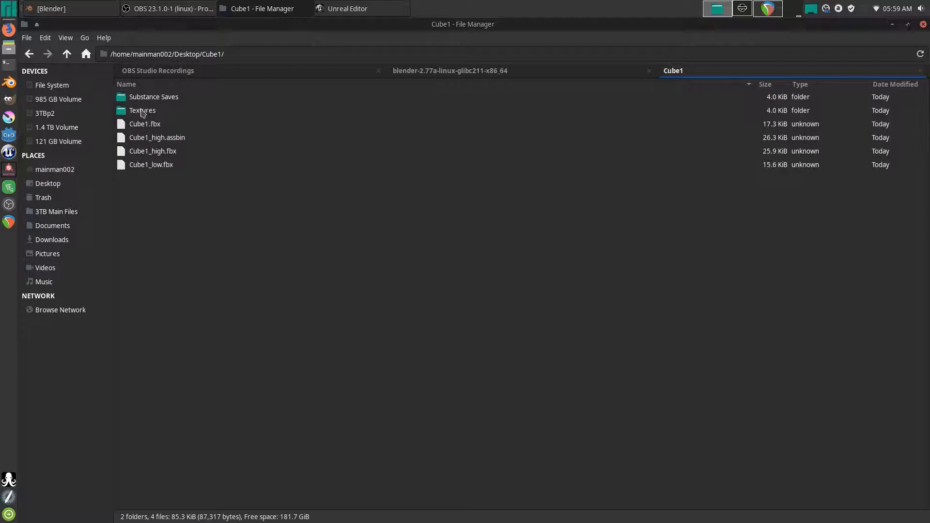
left_click(142, 126)
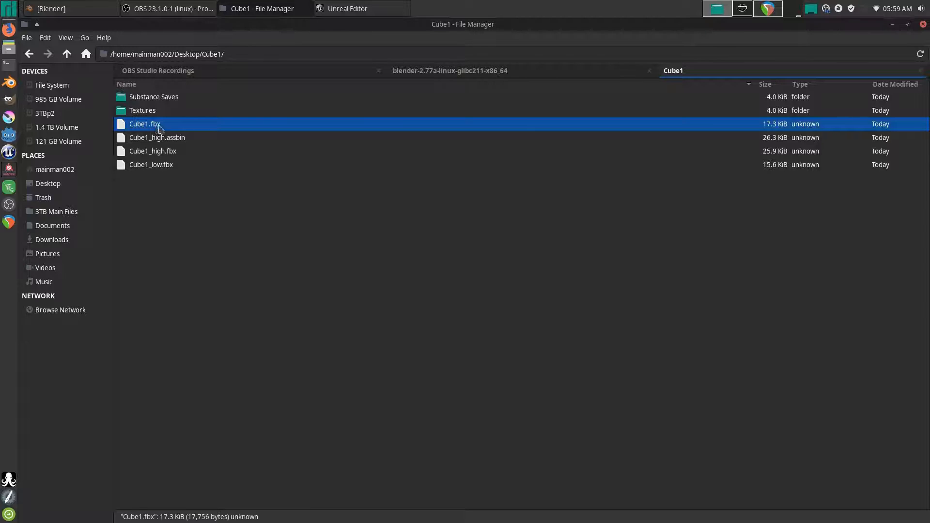
left_click(149, 112, "ctrl")
right_click(146, 109)
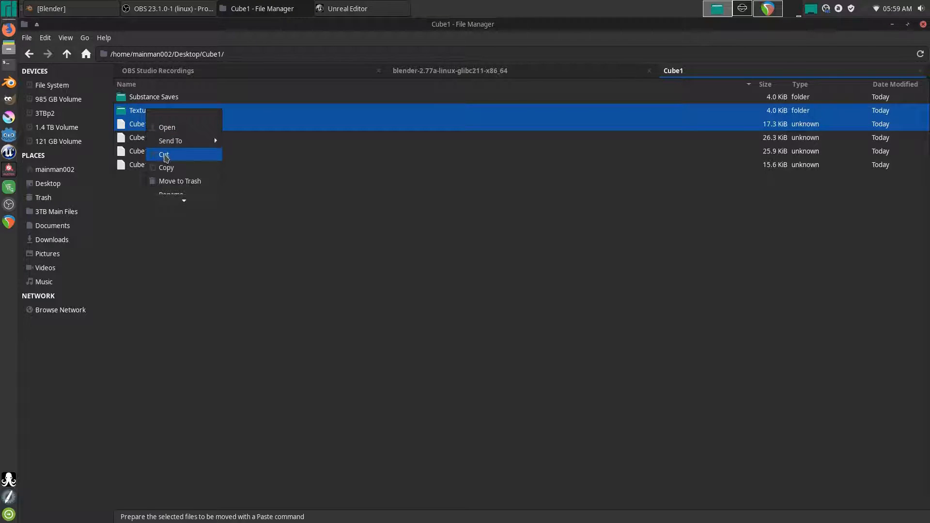
left_click(167, 167)
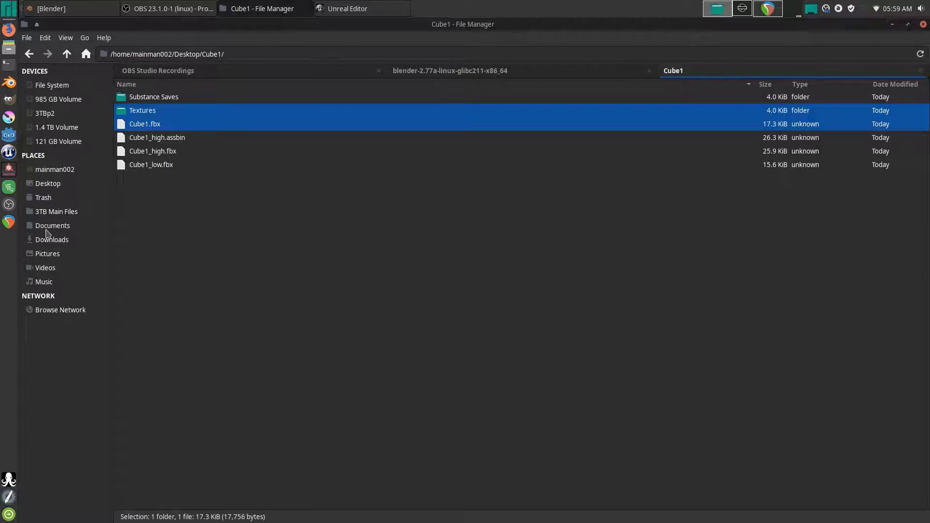
- Navigate to Documents/Unreal Projects/BD_level_testing_1 4.22/Content/MyAssets
left_click(49, 227)
double_click(147, 205)
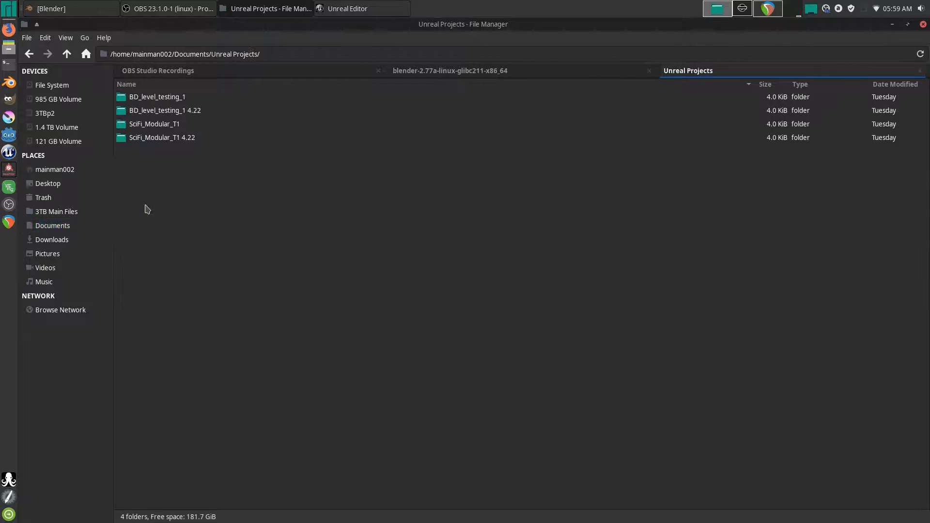
double_click(152, 111)
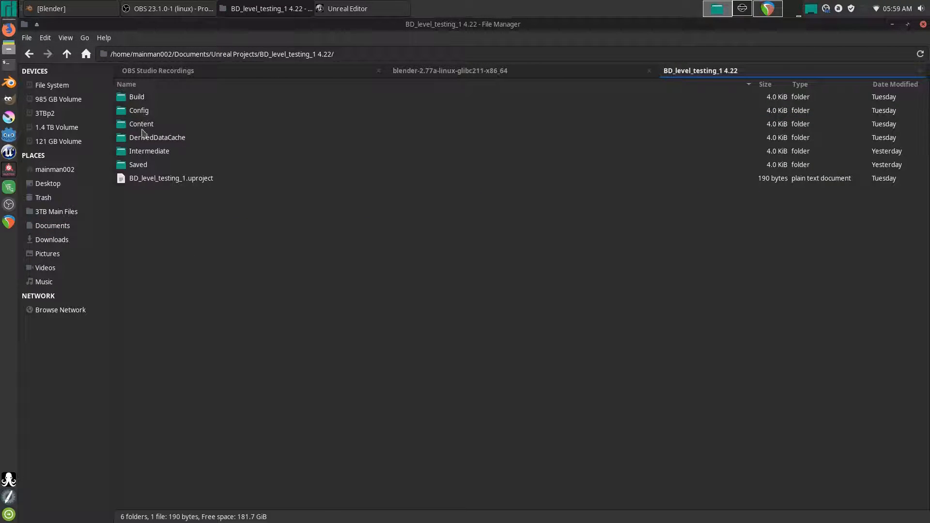
double_click(143, 127)
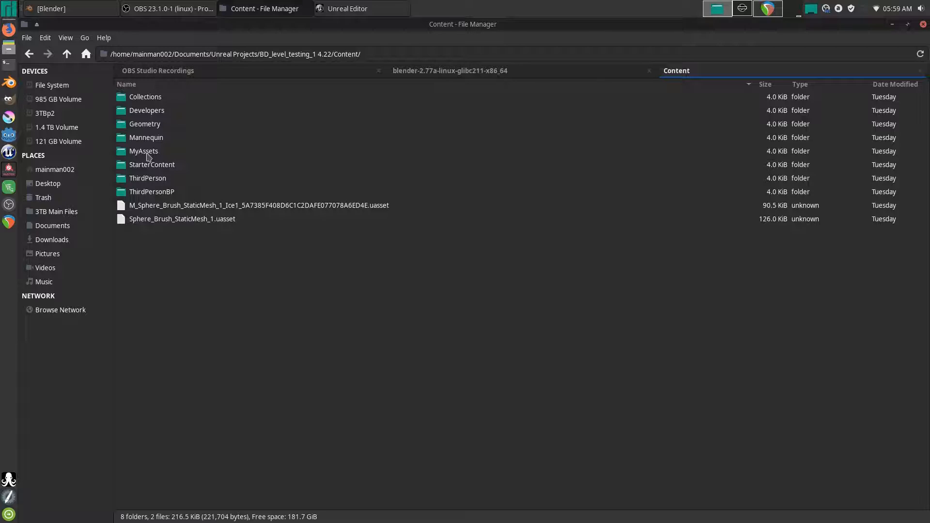
left_click(147, 153)
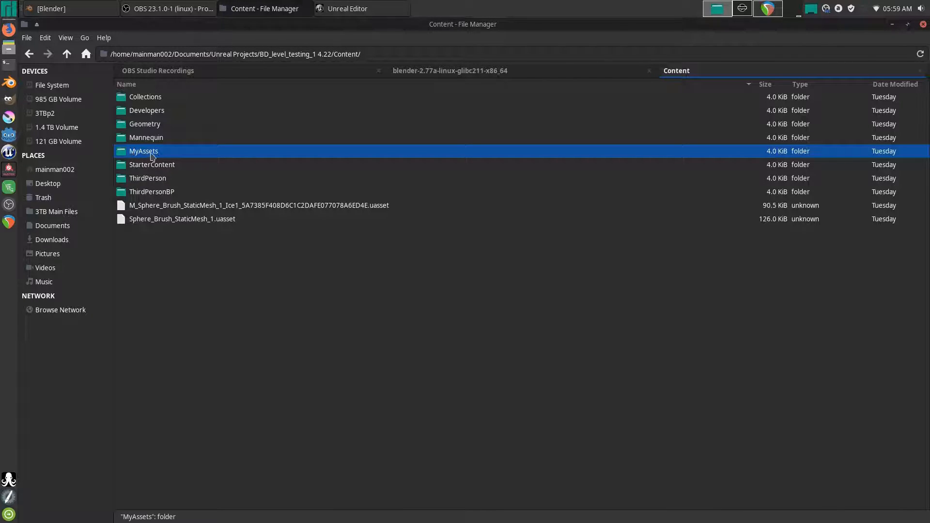
double_click(152, 154)
double_click(147, 97)
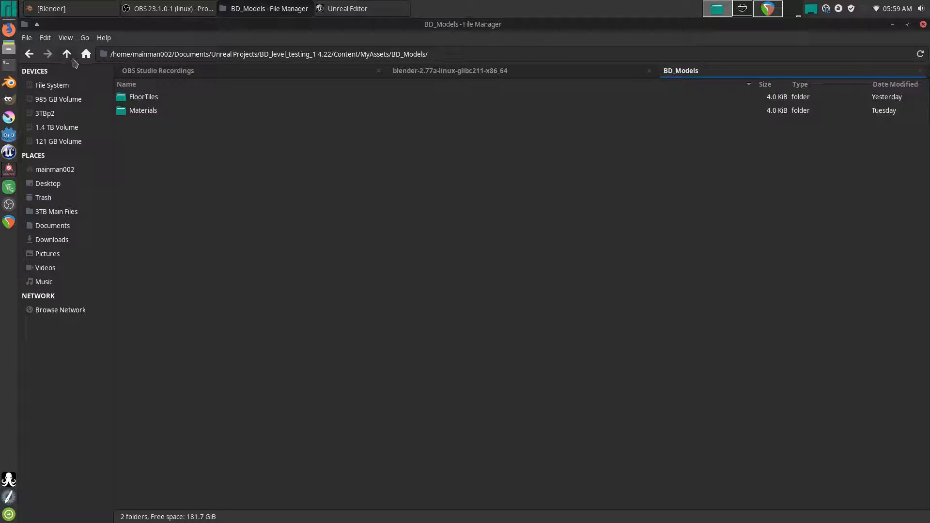
left_click(68, 55)
- Create a Test Models folder in MyAssets with a Cube1 folder inside it
right_click(154, 160)
left_click(176, 165)
type("Test Models")
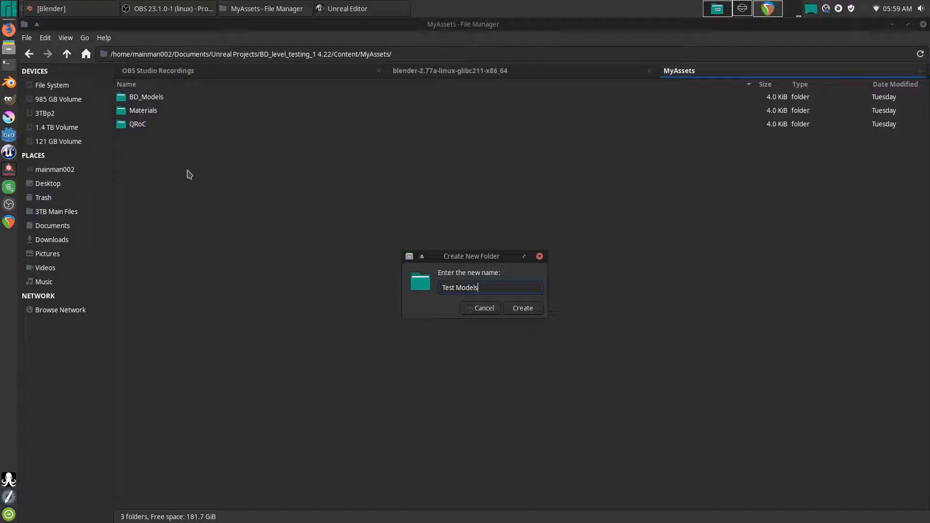
key("Return")
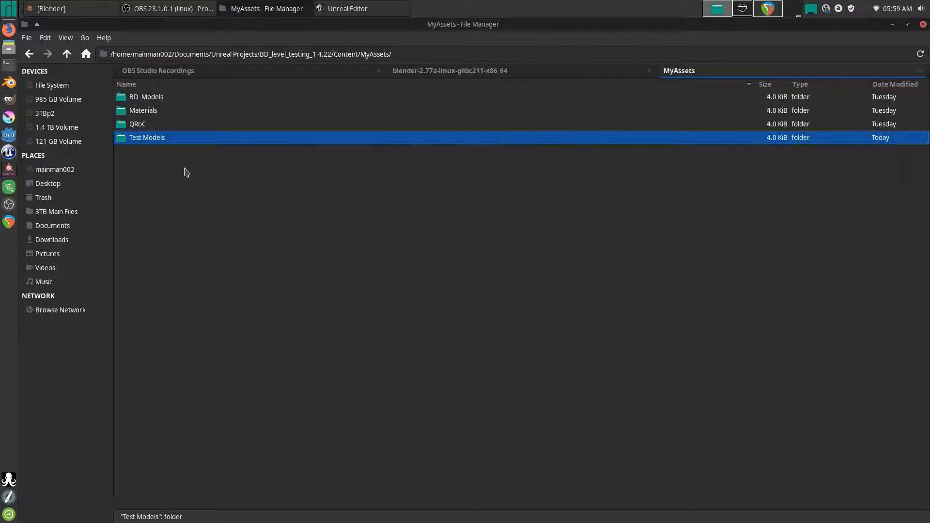
double_click(161, 139)
right_click(196, 157)
left_click(215, 166)
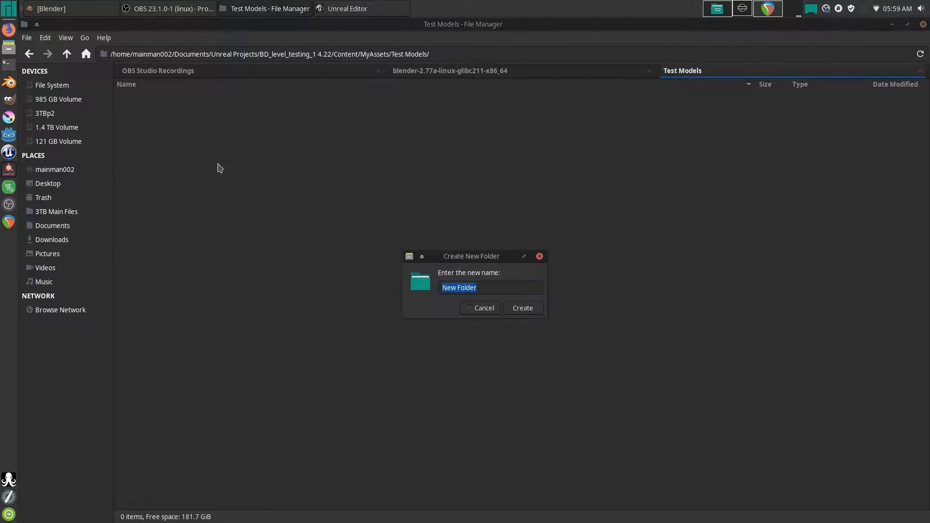
type("Cube1")
key("Return")
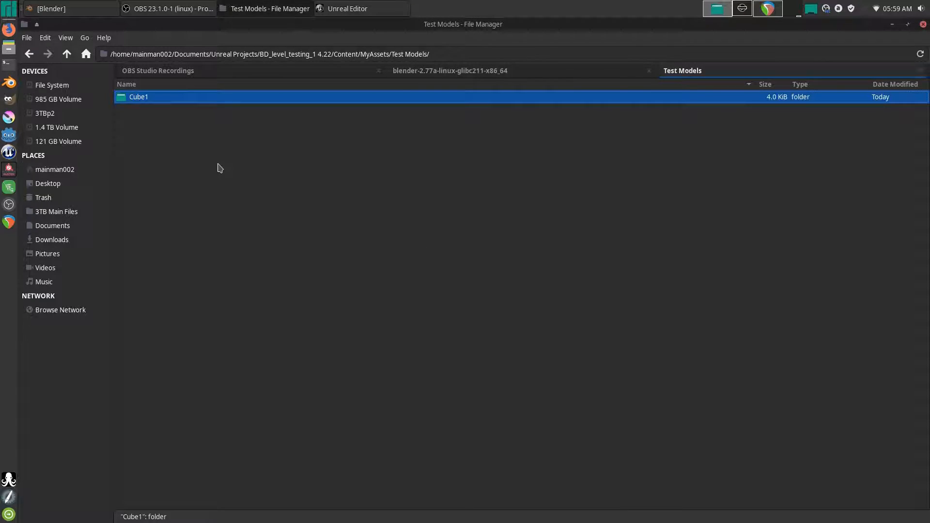
double_click(160, 100)
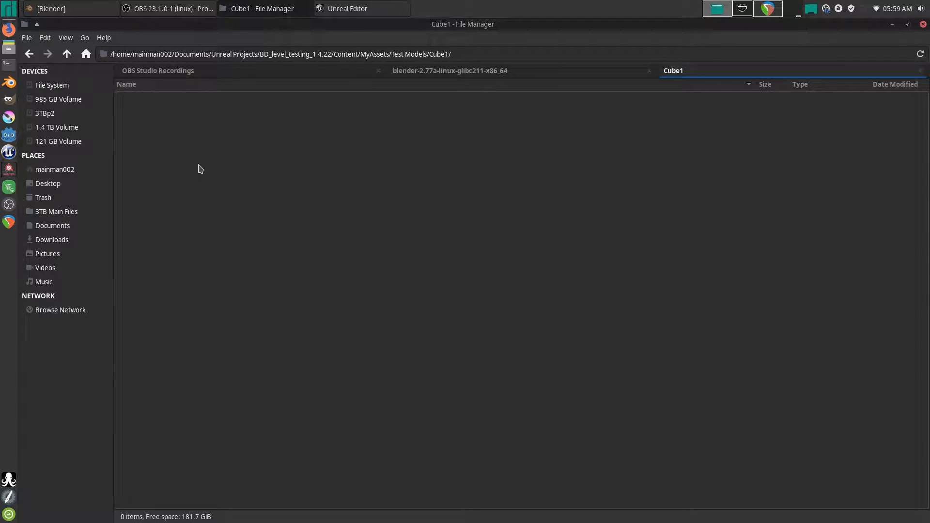
- Paste Textures and Cube1.fbx into Test Models/Cube1, then minimise the file manager
key("ctrl+v")
left_click(183, 175)
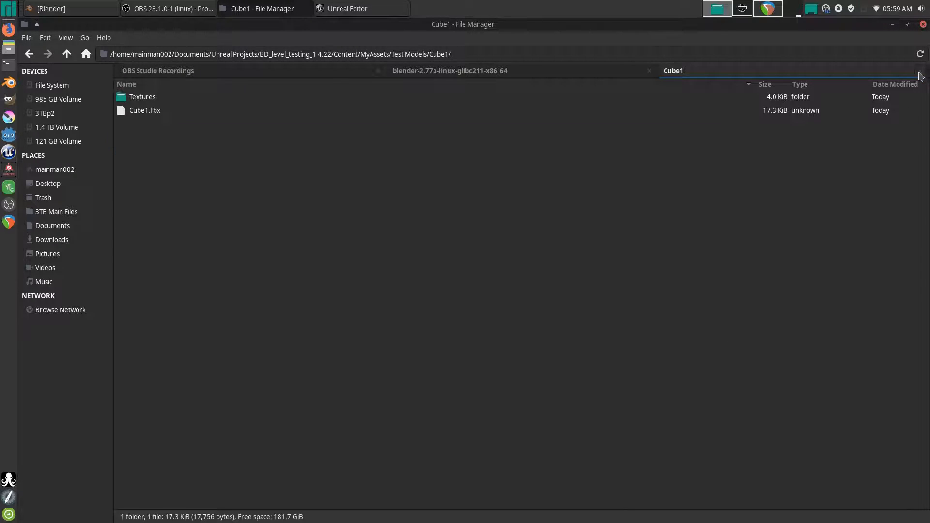
left_click(920, 76)
left_click(894, 25)
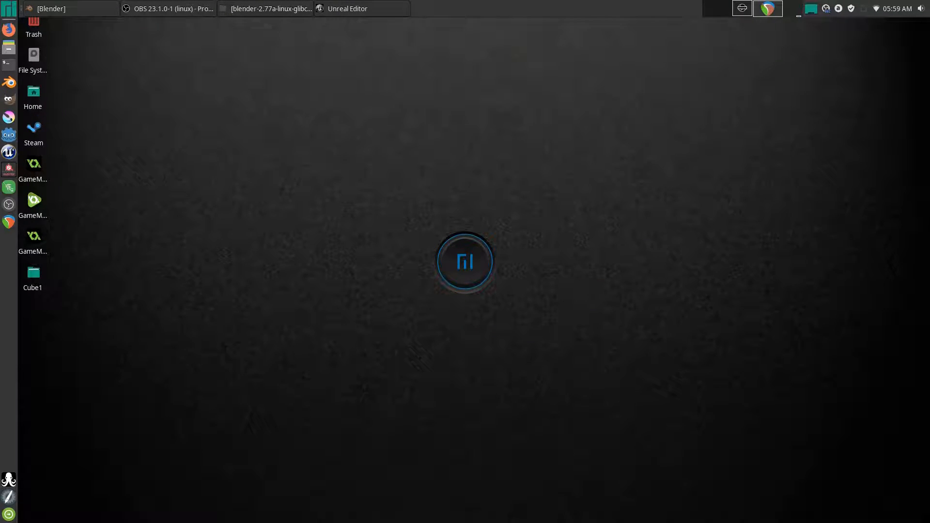
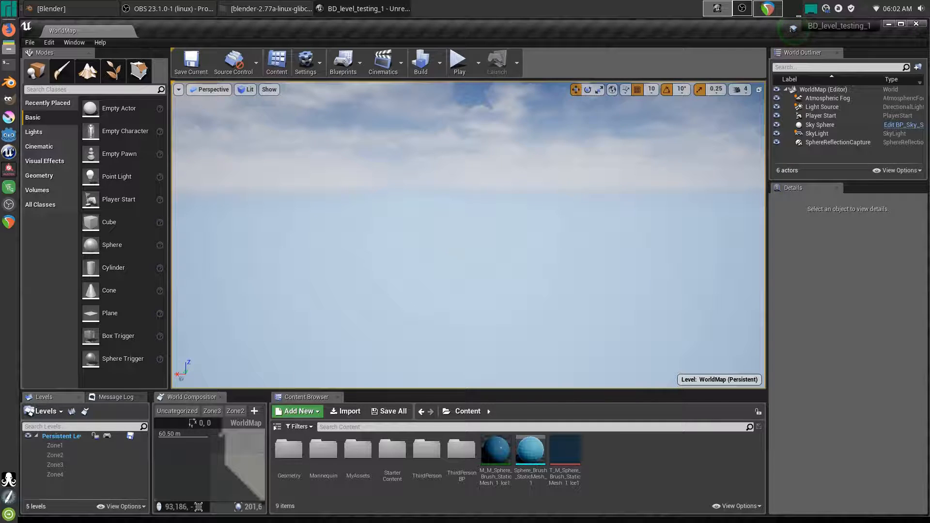
- Import Cube1.fbx with Auto Generate Collision unticked in the Mesh advanced options
left_click_drag(721, 383, 413, 294)
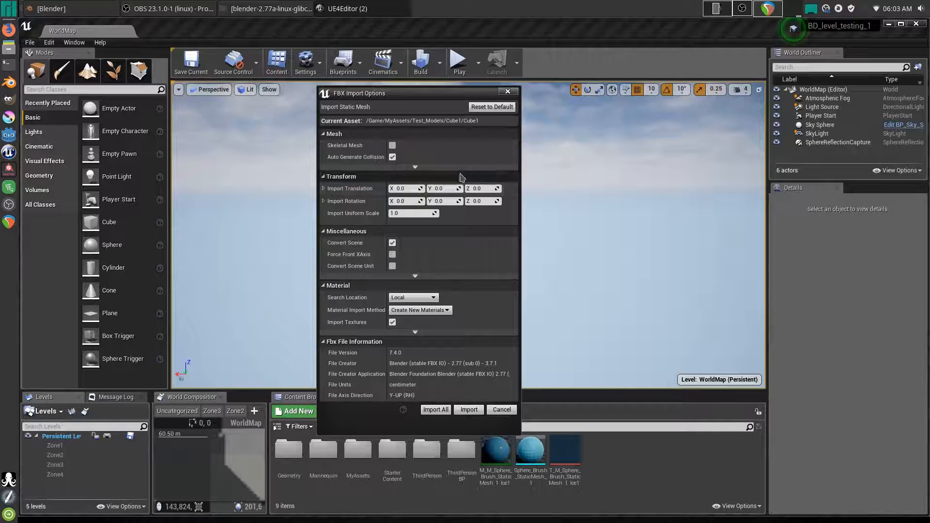
left_click(430, 167)
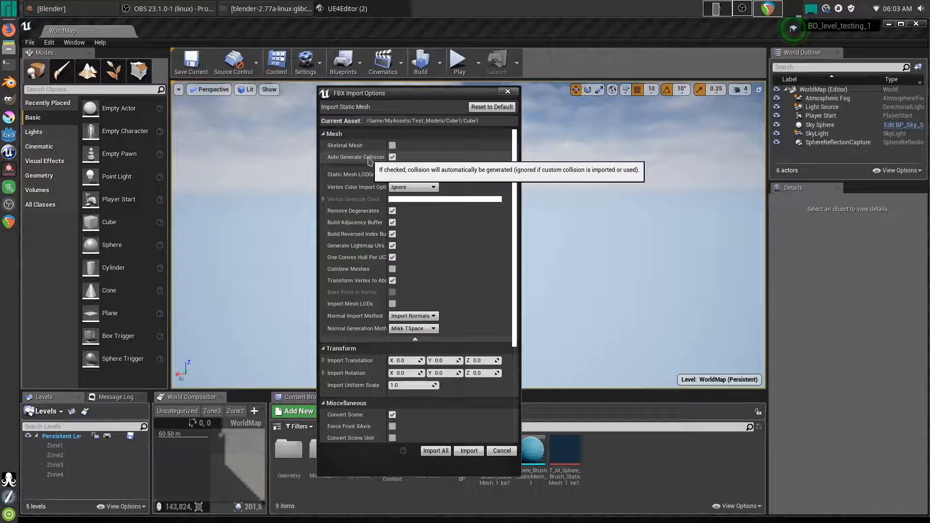
left_click(393, 157)
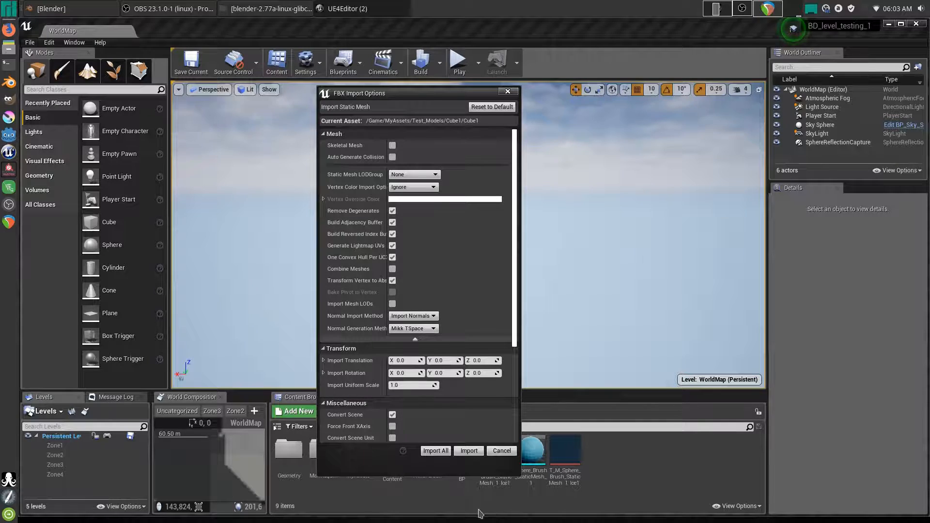
left_click(436, 451)
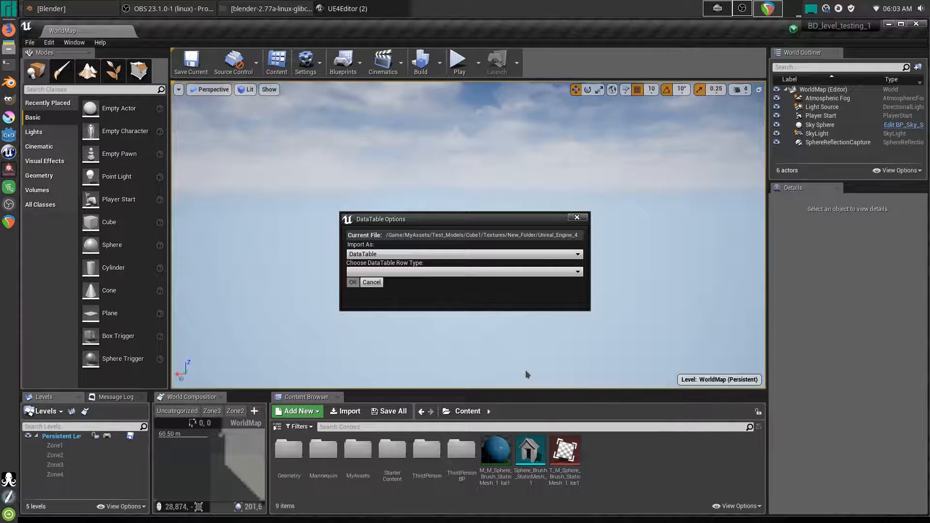
- Leave the DataTable Import As and Row Type settings unchanged and cancel that import
left_click(396, 255)
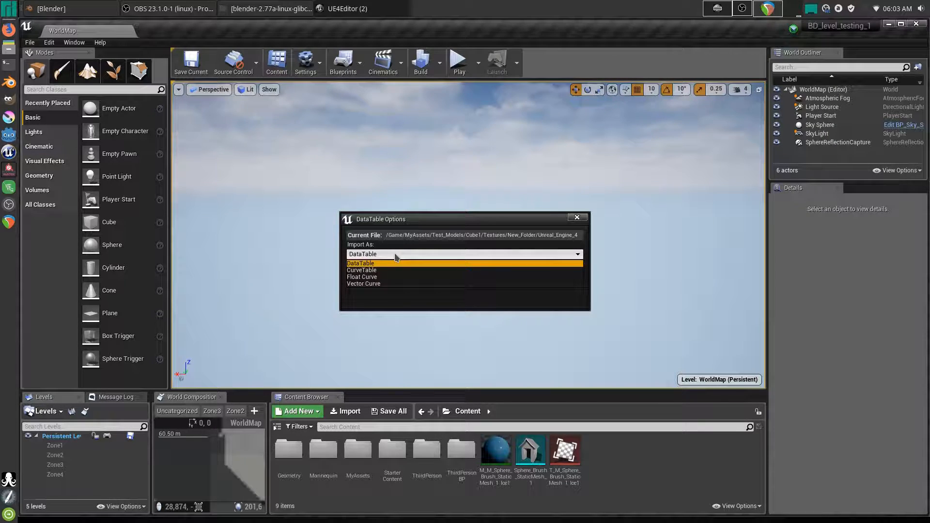
left_click(395, 255)
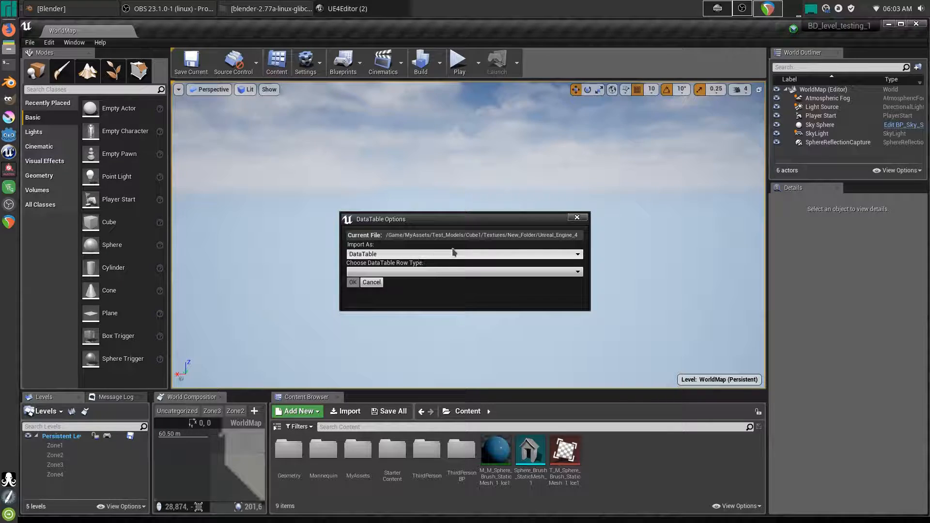
left_click(390, 272)
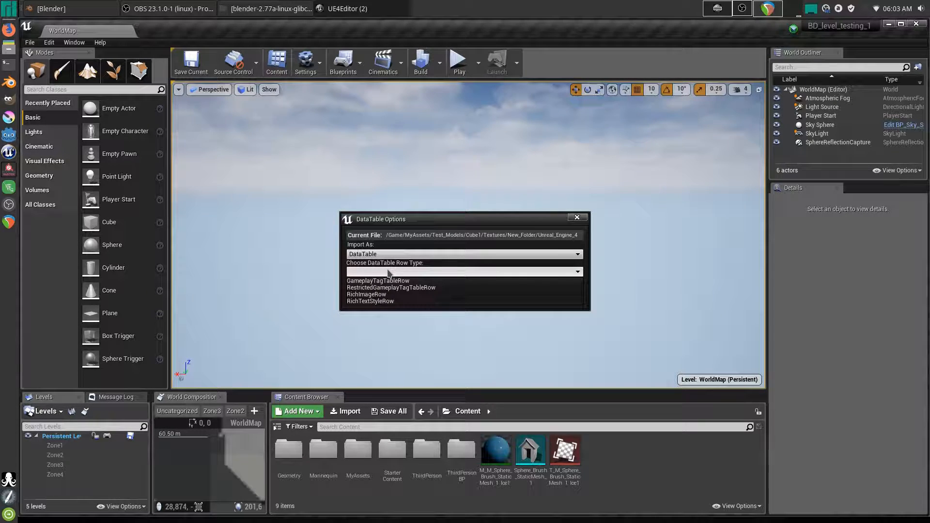
left_click(397, 272)
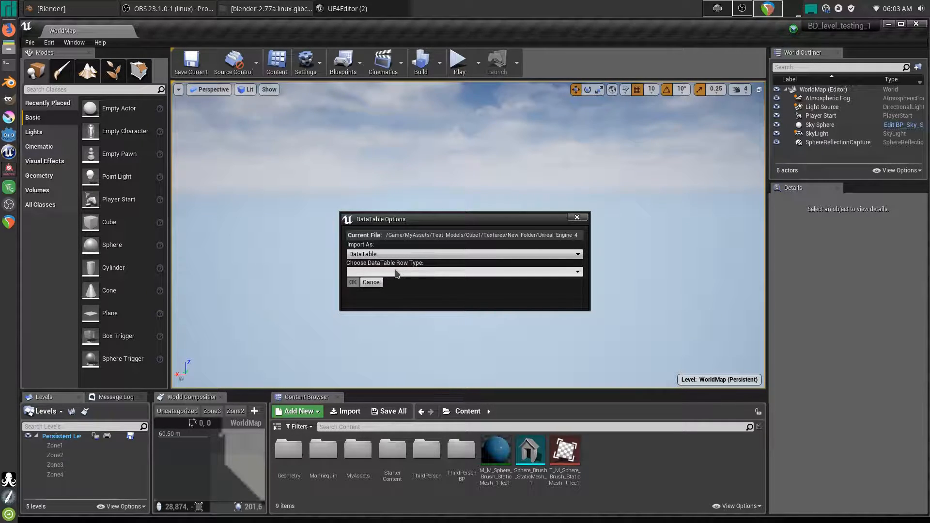
left_click(372, 283)
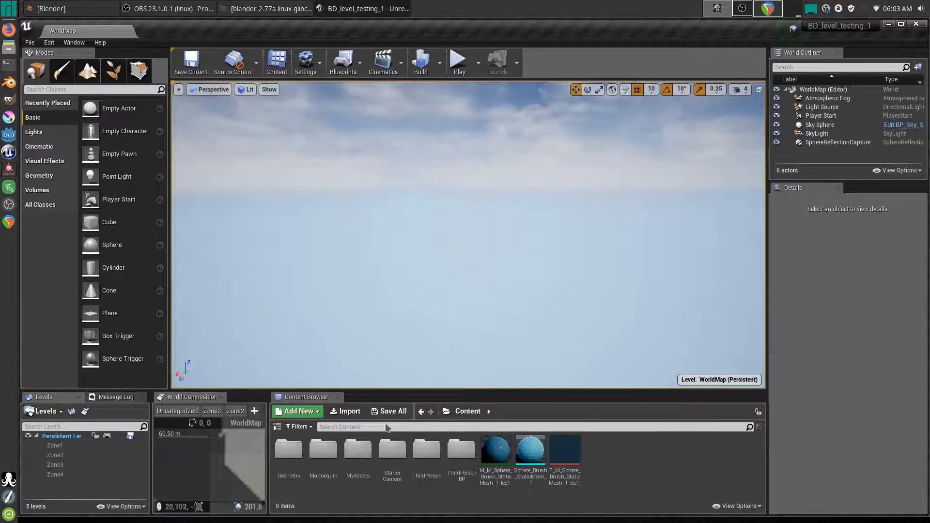
- Open ThirdPersonExampleMap from a 'map' content search, saving the modified material
left_click(356, 427)
type("map")
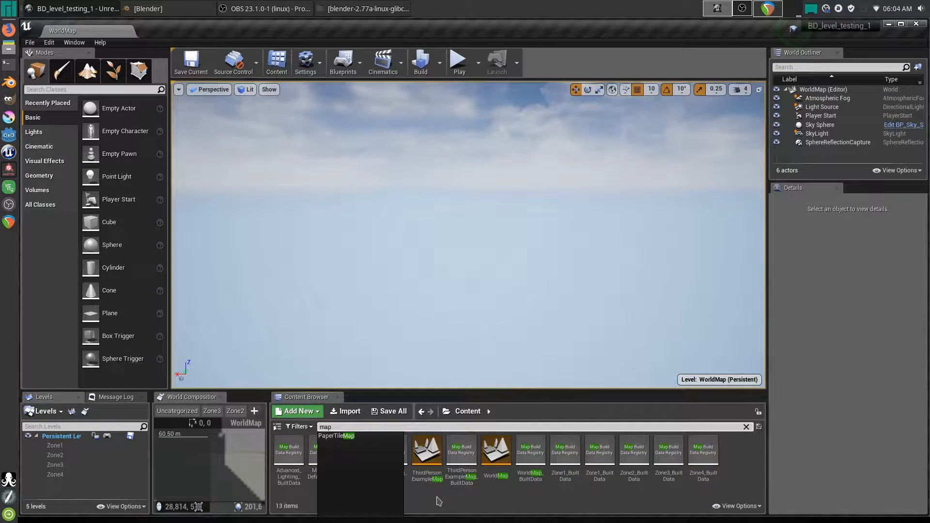
left_click(440, 502)
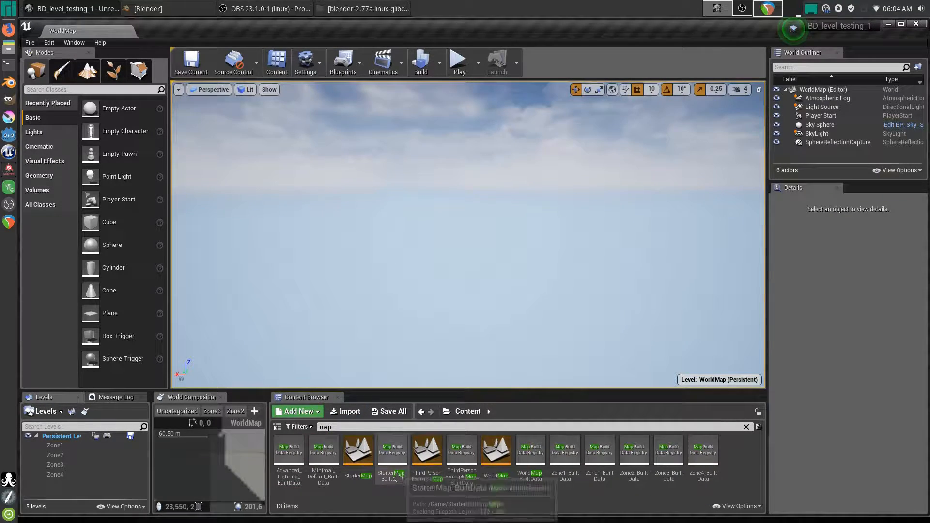
double_click(428, 457)
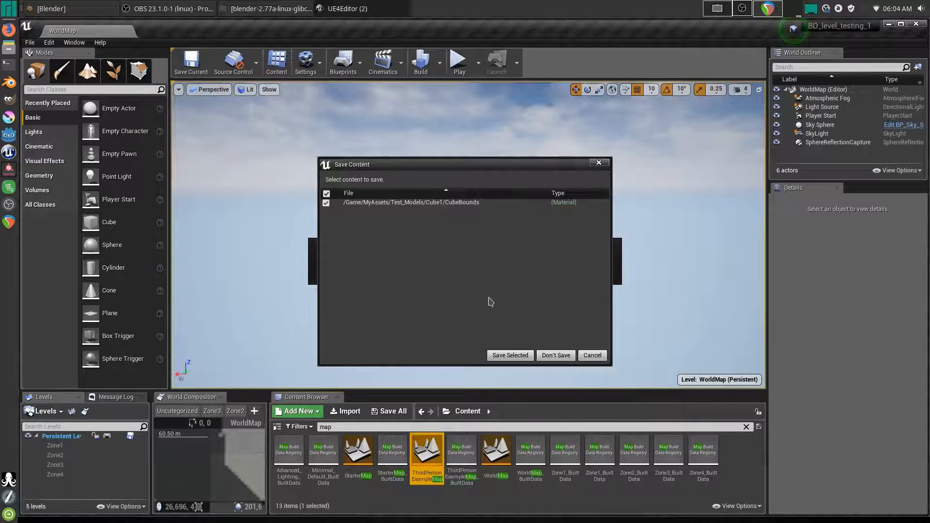
left_click(514, 355)
- Move the ThirdPersonCharacter onto the floor near the stairs at (-700, 750, 236.28)
mouse_move(471, 294)
right_mouse_down()
mouse_move(529, 315)
mouse_move(555, 311)
mouse_move(474, 309)
right_mouse_up()
key("s")
right_click_drag(504, 213, 625, 191)
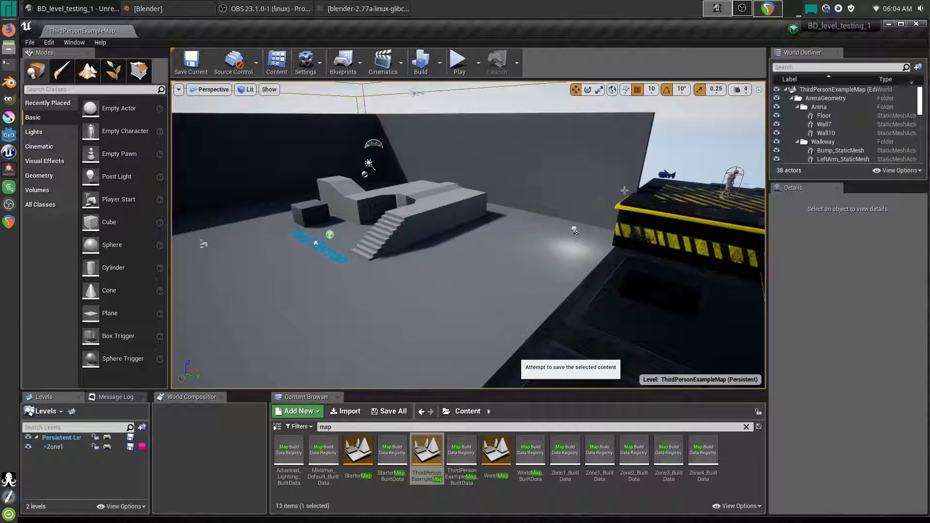
left_click(733, 178)
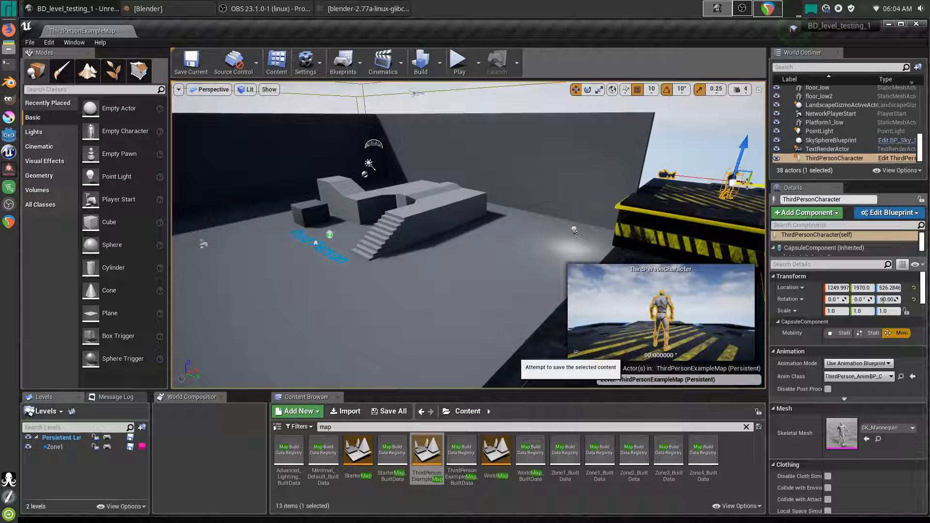
left_click_drag(751, 186, 327, 178)
right_click_drag(327, 178, 297, 181)
key("w")
left_click_drag(404, 125, 407, 183)
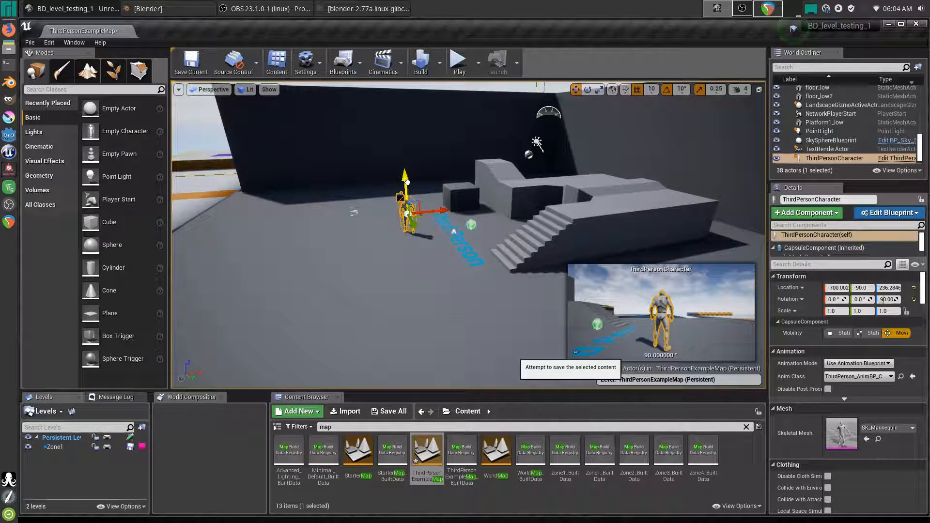
left_click_drag(431, 265, 476, 353)
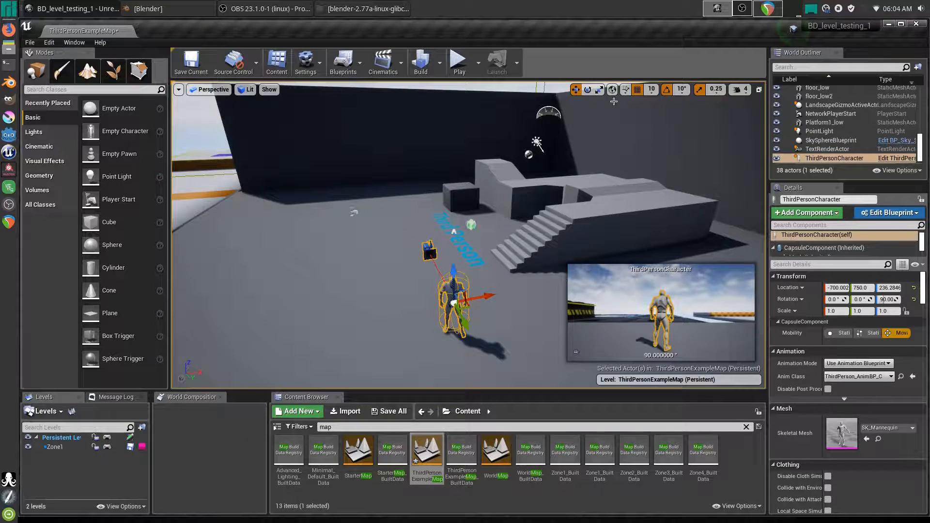
- Rotate the character's yaw to about -70°
left_click(588, 89)
left_click_drag(406, 317, 382, 305)
left_click_drag(499, 333, 500, 333)
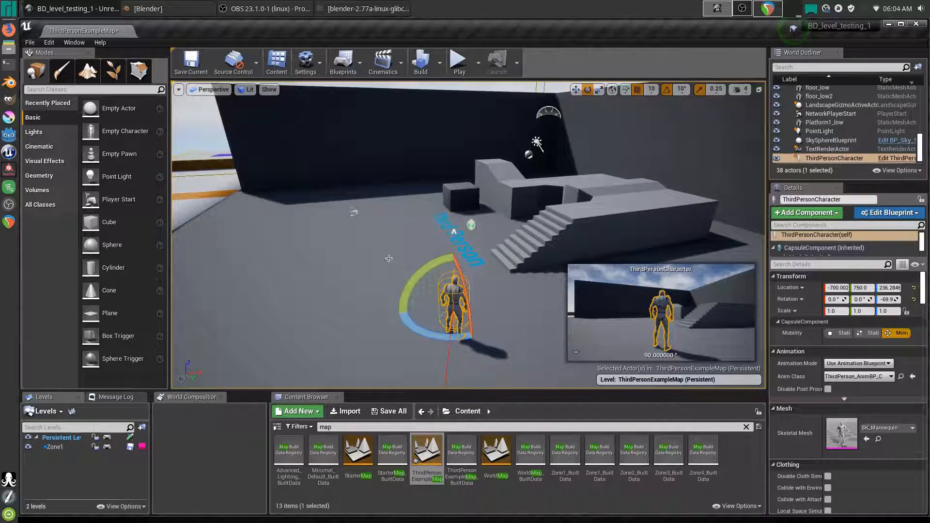
- Drag the Cube1 static mesh from a 'cube' search into the level at (-1050, 280, 130)
left_click(461, 428)
type("cube")
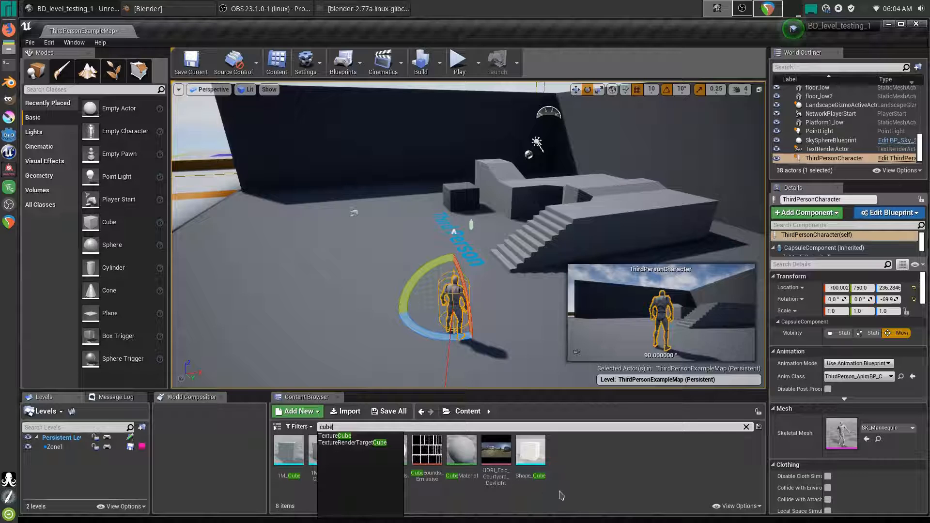
left_click(560, 492)
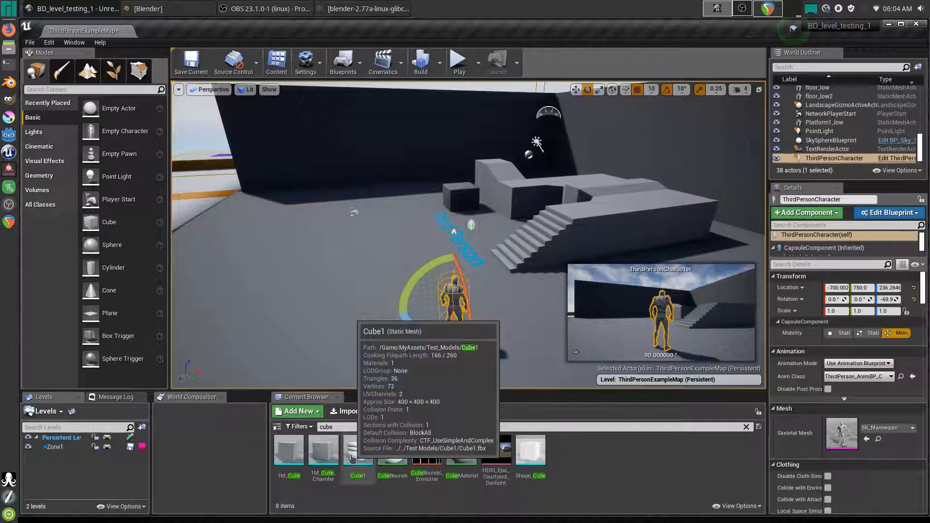
left_click_drag(352, 456, 325, 280)
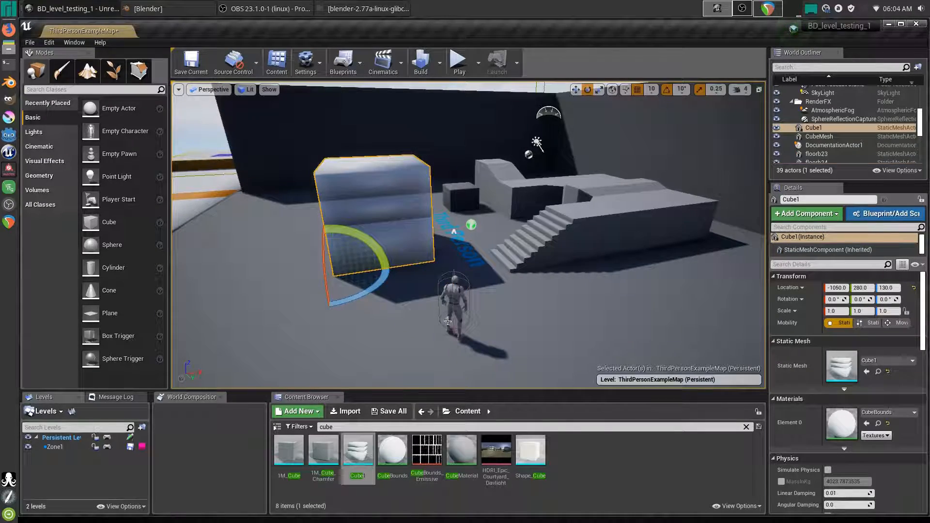
right_click_drag(324, 280, 403, 256)
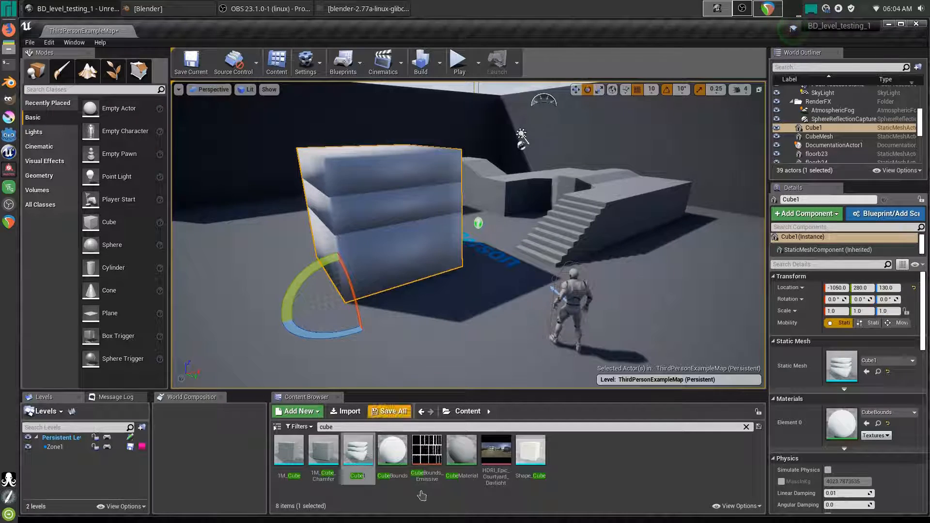
- Delete the Param colour node from the CubeBounds material and shrink its editor window
double_click(842, 423)
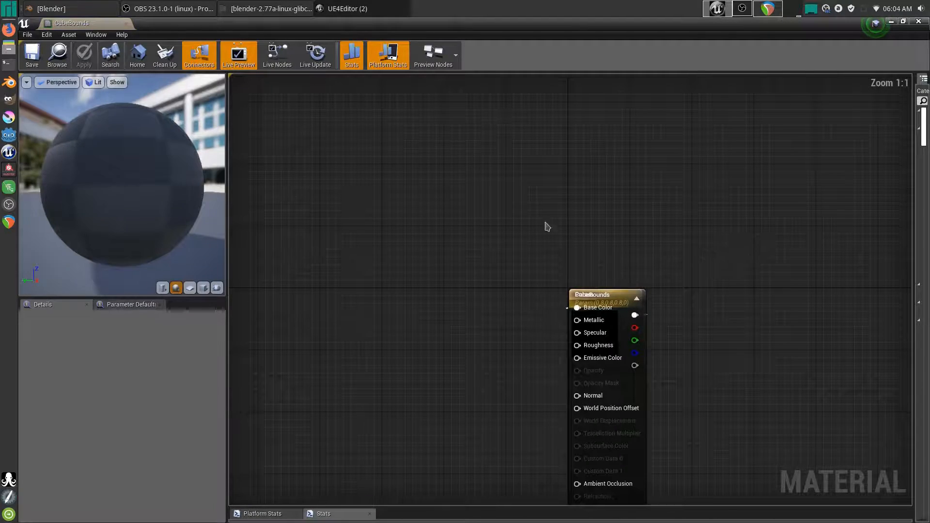
left_click_drag(614, 296, 741, 254)
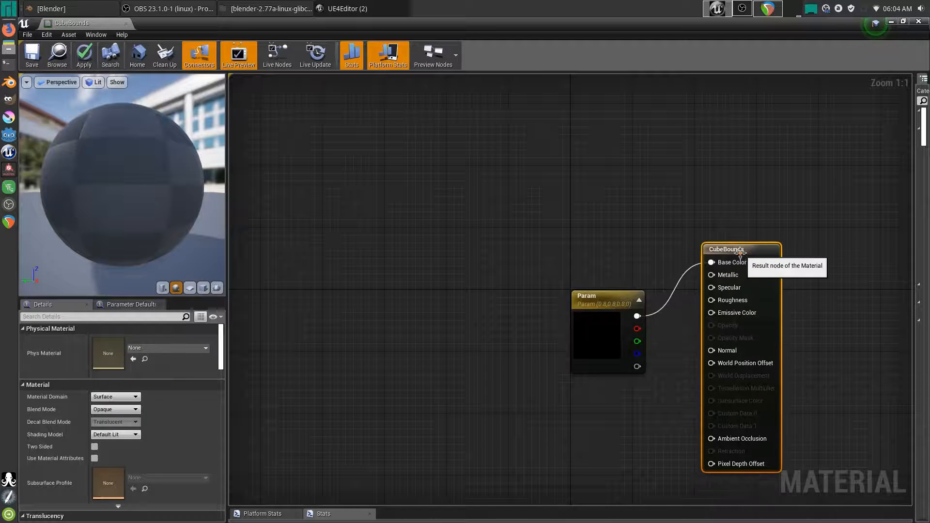
left_click_drag(624, 296, 481, 214)
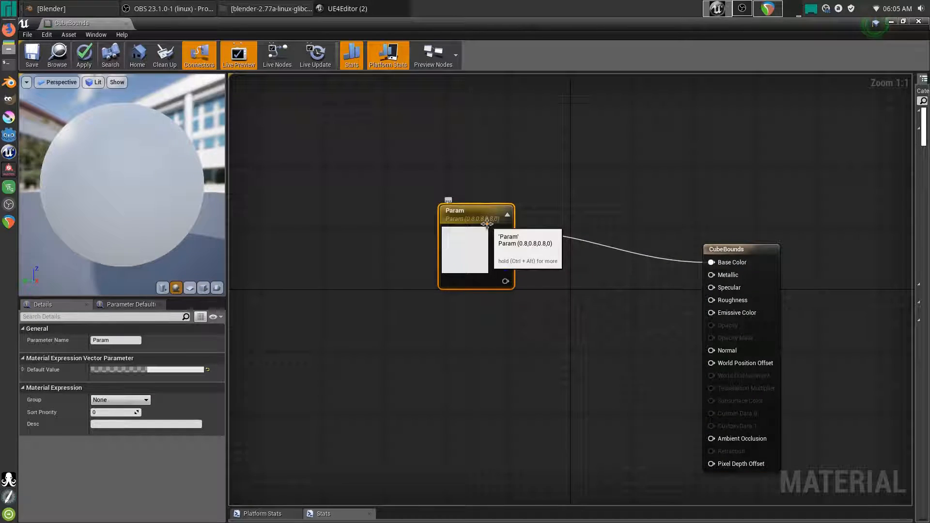
key("Delete")
left_click_drag(399, 29, 924, 144)
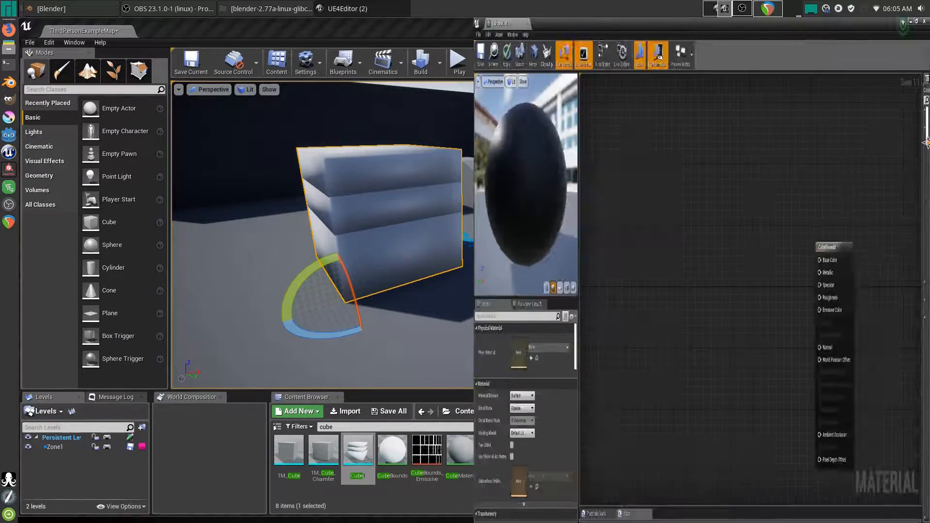
- Browse the Content Browser to MyAssets/Test Models/Cube1/Textures/New Folder
left_click(414, 500)
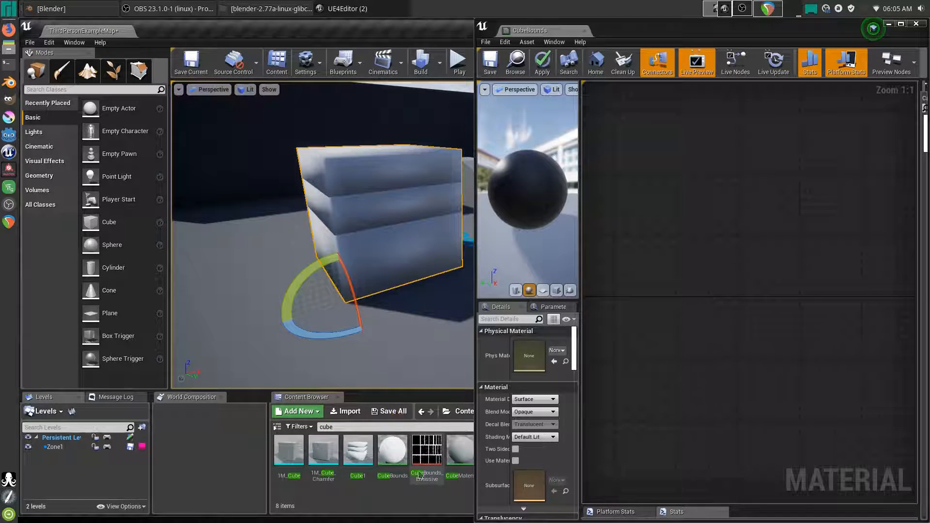
left_click(354, 425)
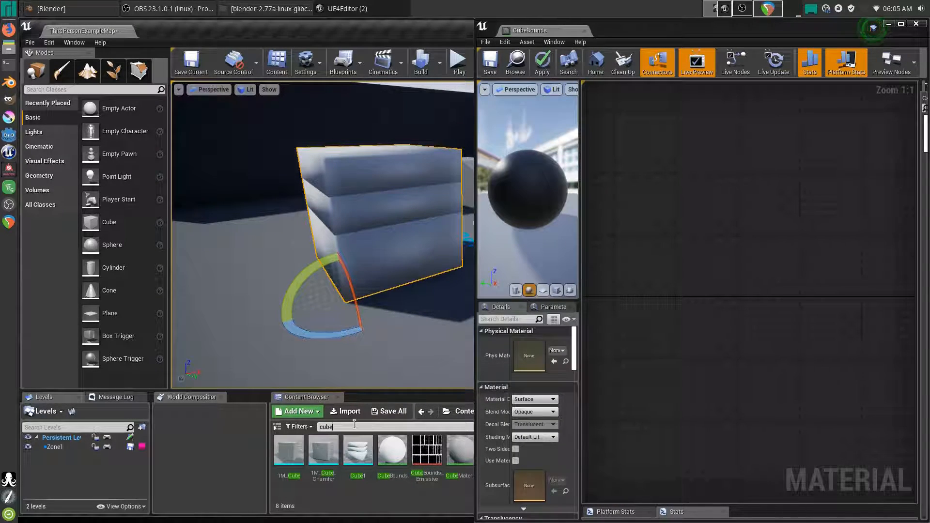
type("1")
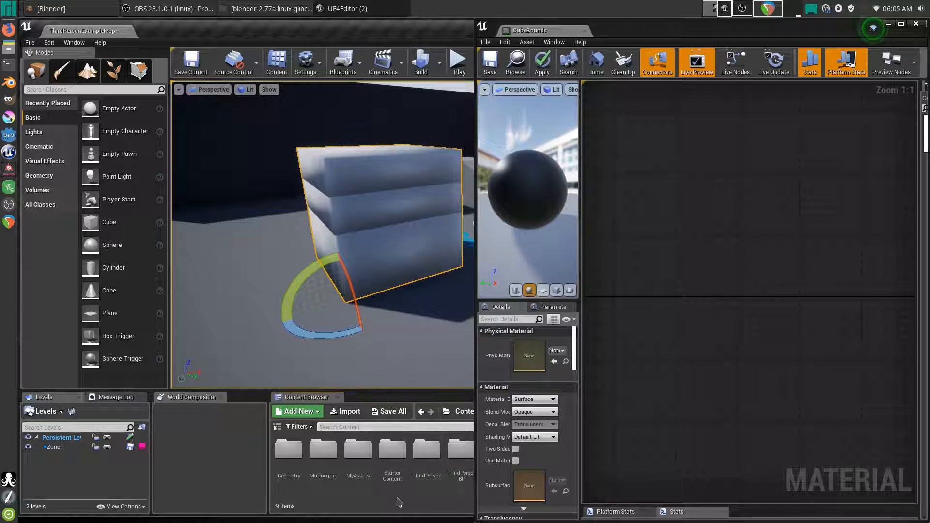
left_click_drag(695, 32, 929, 155)
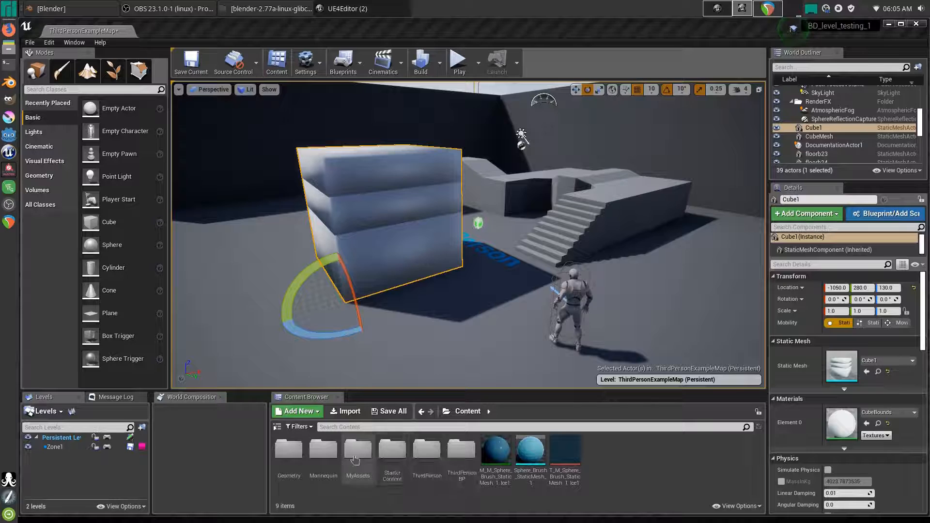
double_click(358, 450)
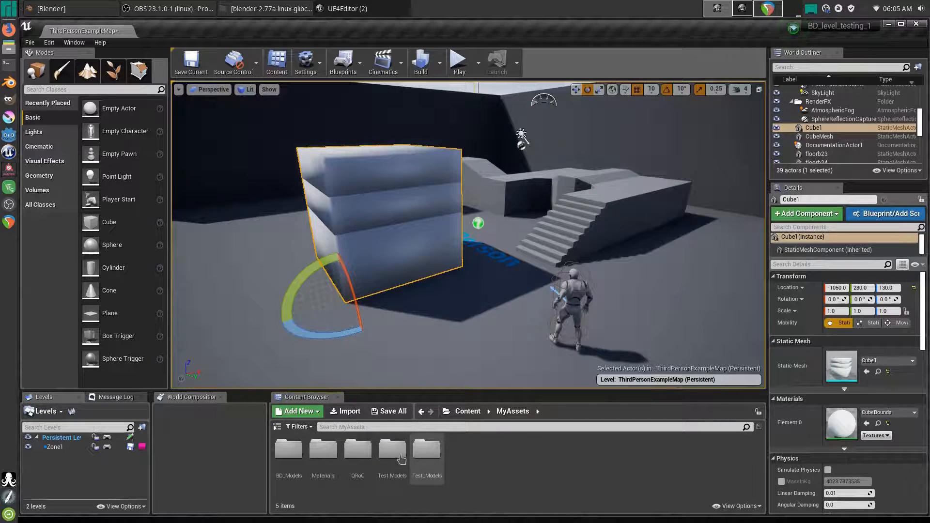
double_click(393, 450)
double_click(297, 453)
double_click(298, 454)
left_click(301, 455)
double_click(301, 456)
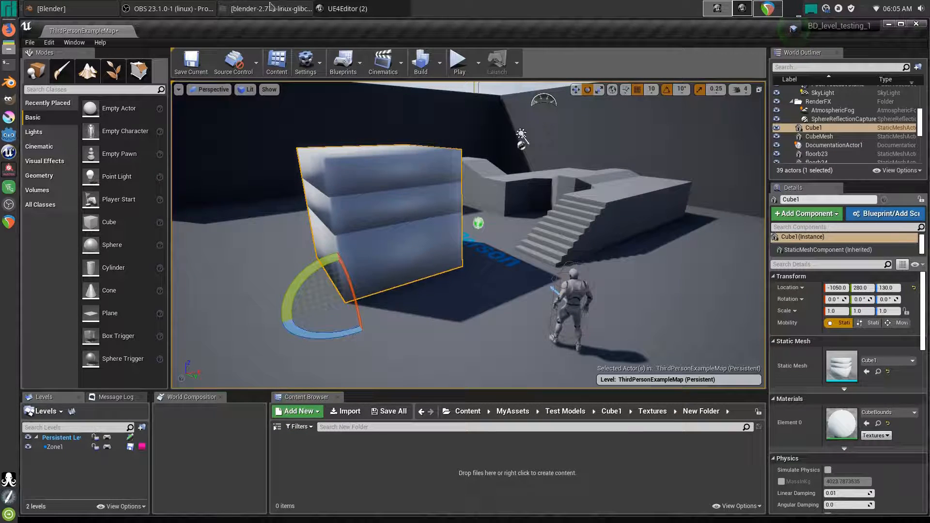
- Select the five CubeBounds PNG textures in Desktop/Cube1/Textures/New Folder
left_click(271, 9)
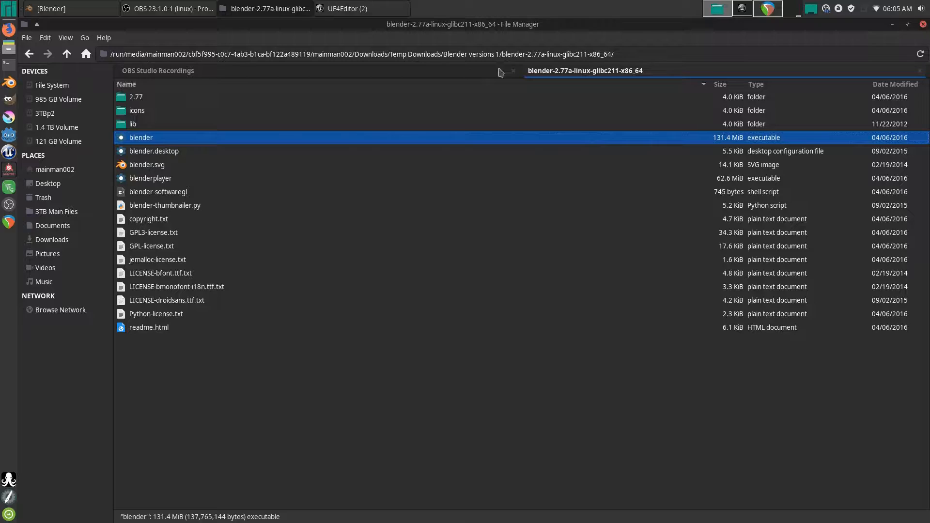
right_click(45, 186)
left_click(63, 205)
left_click(143, 99)
double_click(144, 100)
double_click(147, 111)
double_click(141, 99)
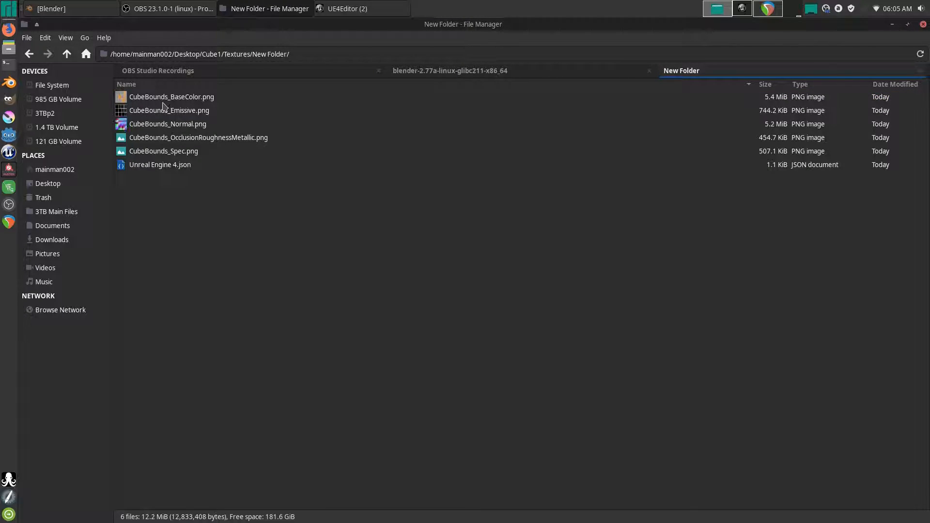
left_click(163, 100)
left_click(164, 151, "shift")
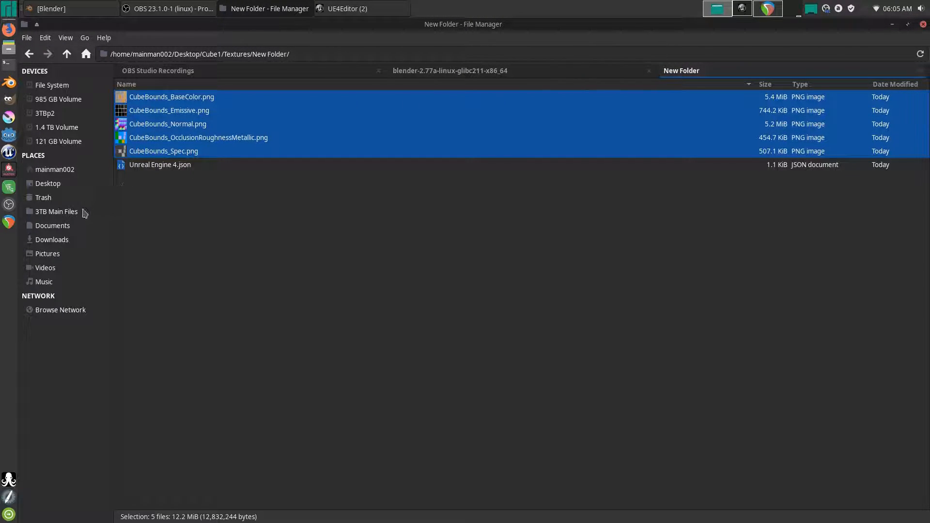
- Paste them into the project's Content/MyAssets/Test Models/Cube1/Textures folder
right_click(58, 231)
left_click(90, 248)
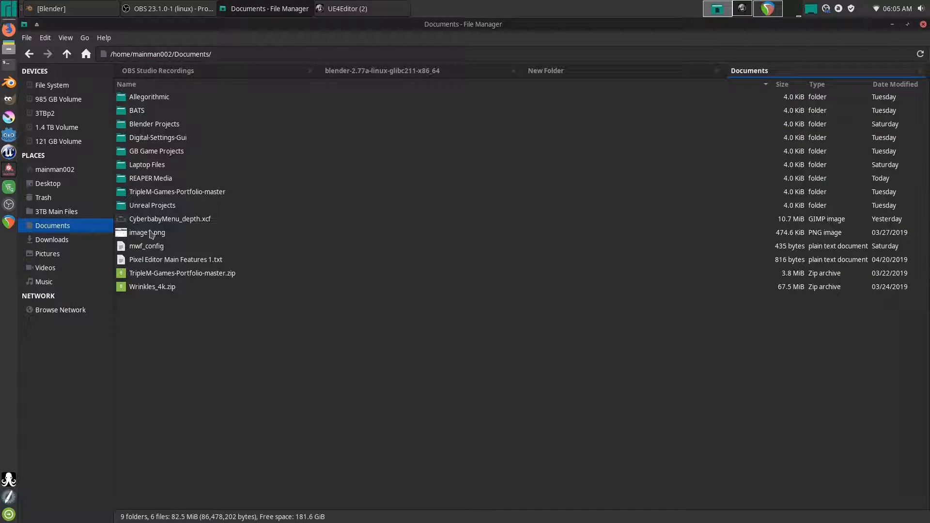
double_click(155, 204)
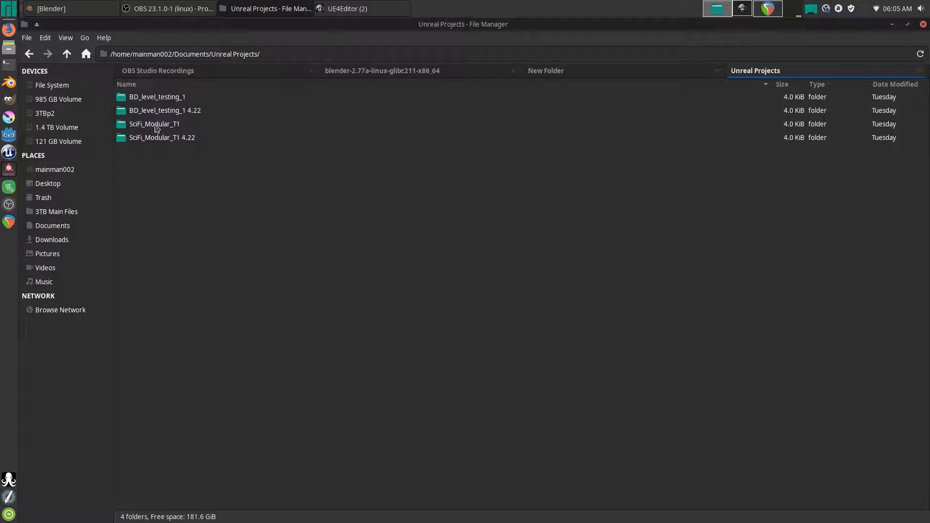
double_click(155, 111)
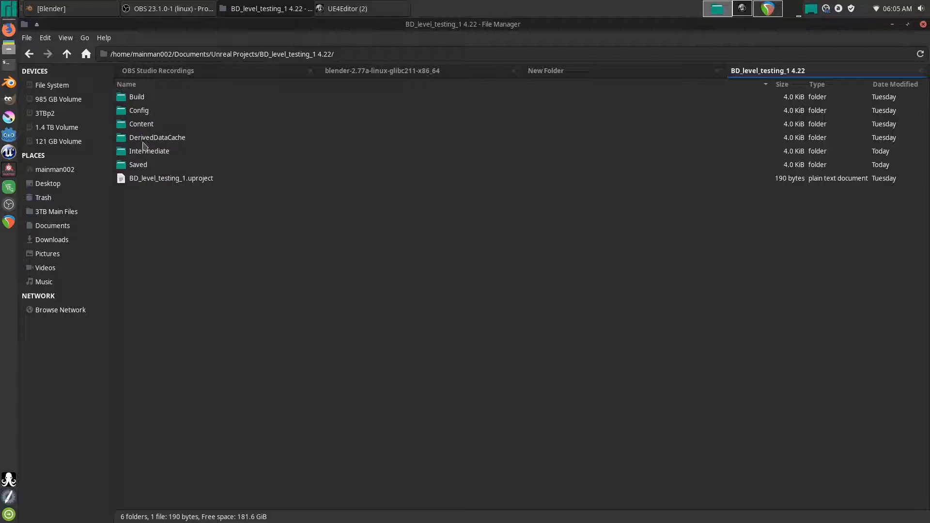
double_click(147, 125)
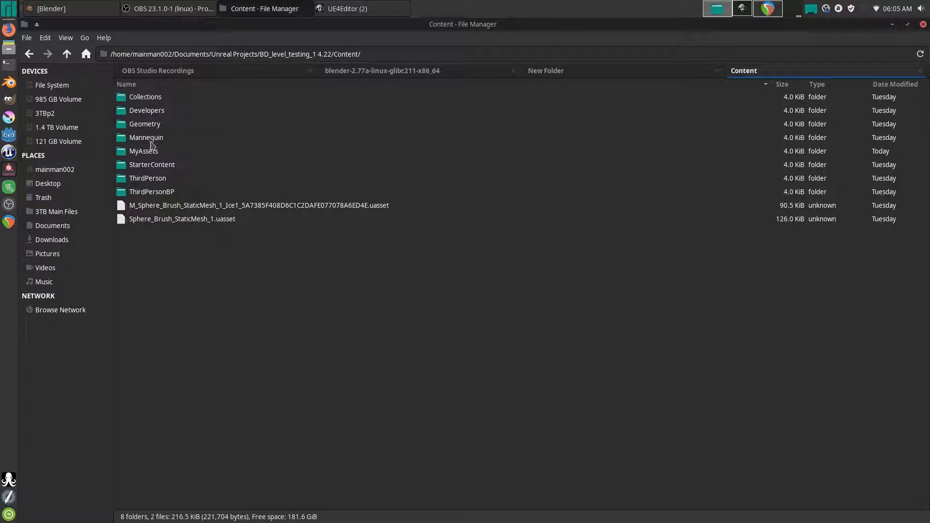
double_click(148, 152)
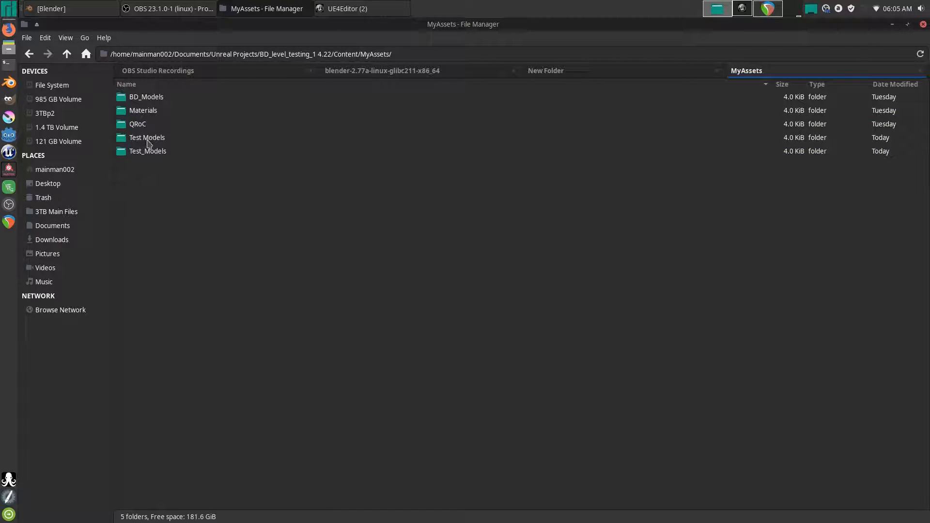
double_click(148, 139)
double_click(147, 99)
left_click(156, 102)
double_click(156, 102)
key("ctrl+v")
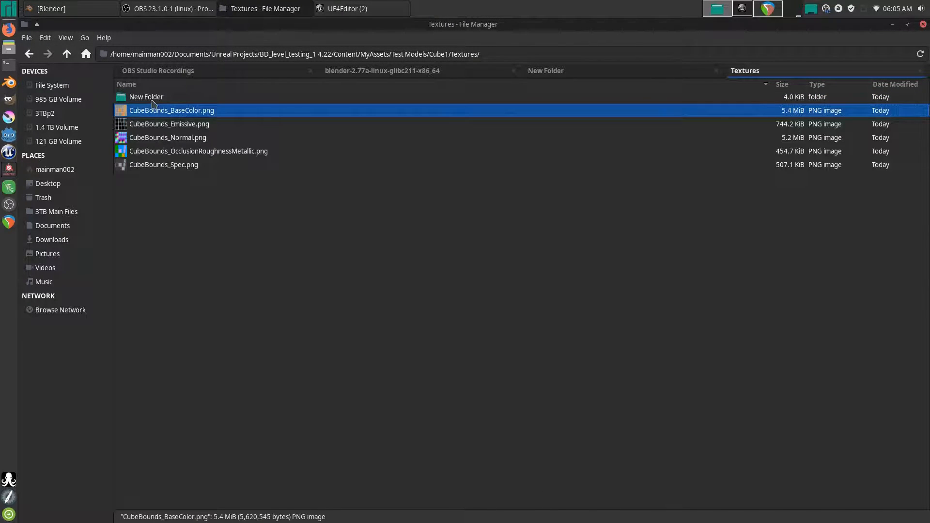
- Trash the leftover New Folder there and return to the Unreal editor
right_click(150, 96)
left_click(185, 238)
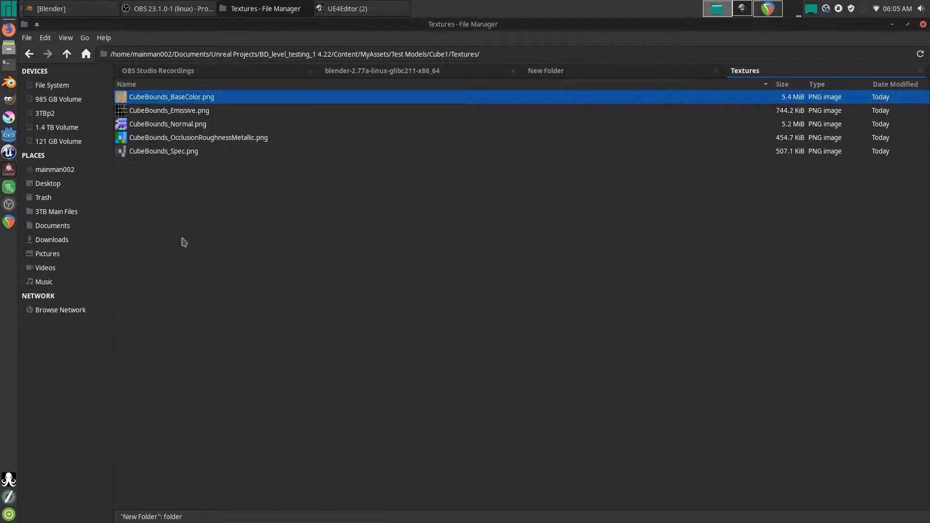
left_click(277, 210)
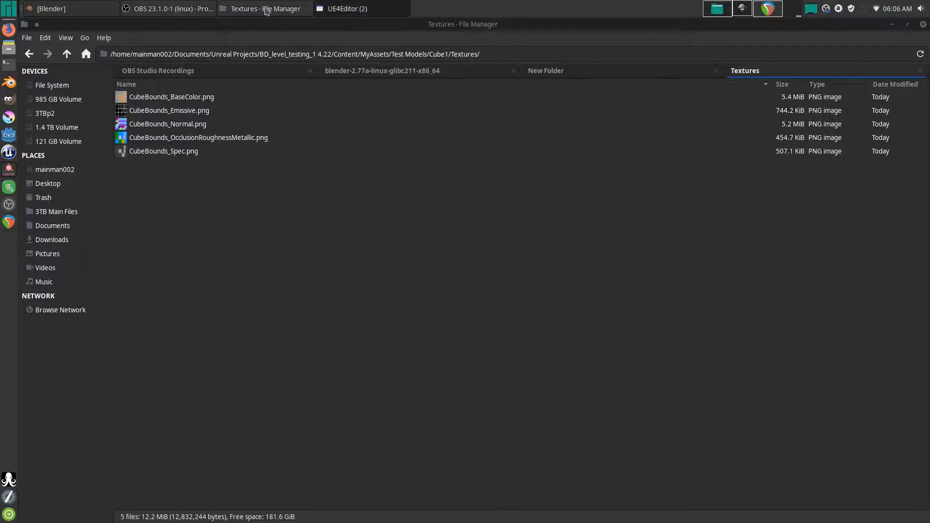
left_click(331, 15)
- Save the modified asset and browse the Content Browser up to Cube1's Textures folder
left_click(343, 36)
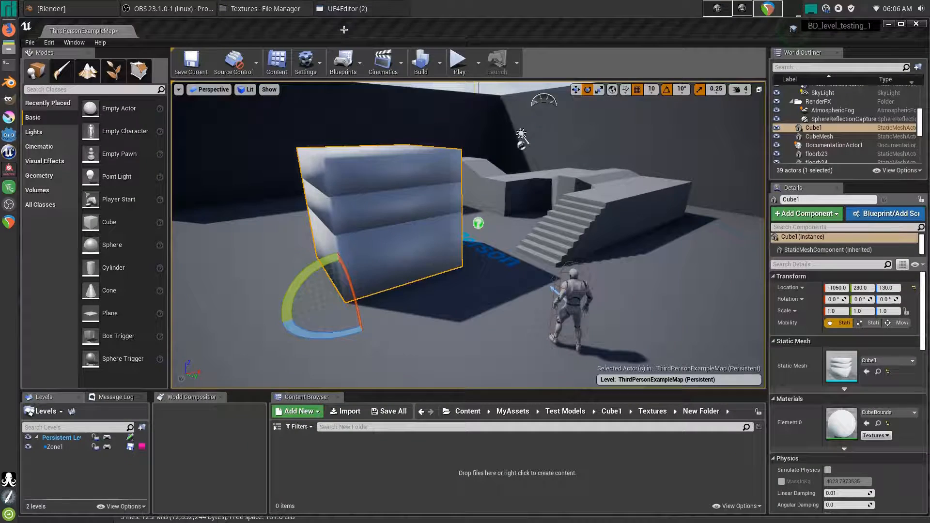
key("ctrl+shift+s")
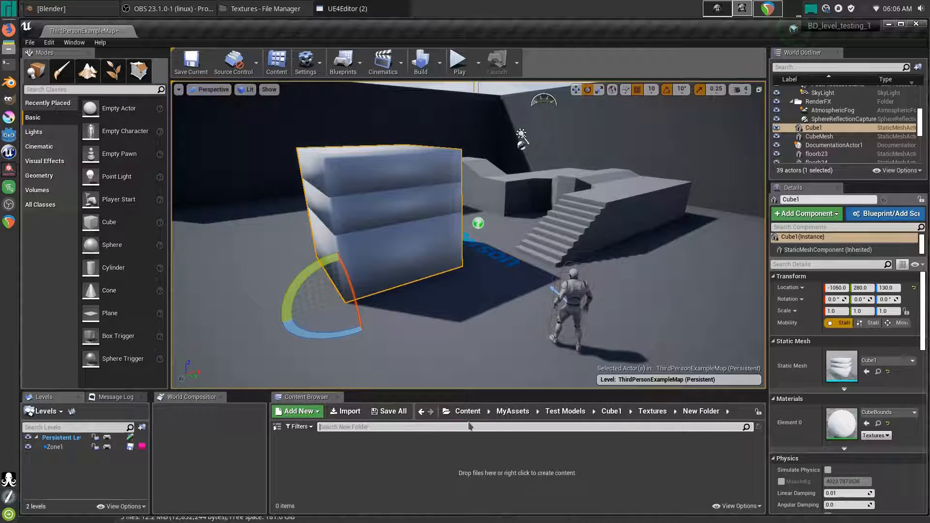
left_click(652, 412)
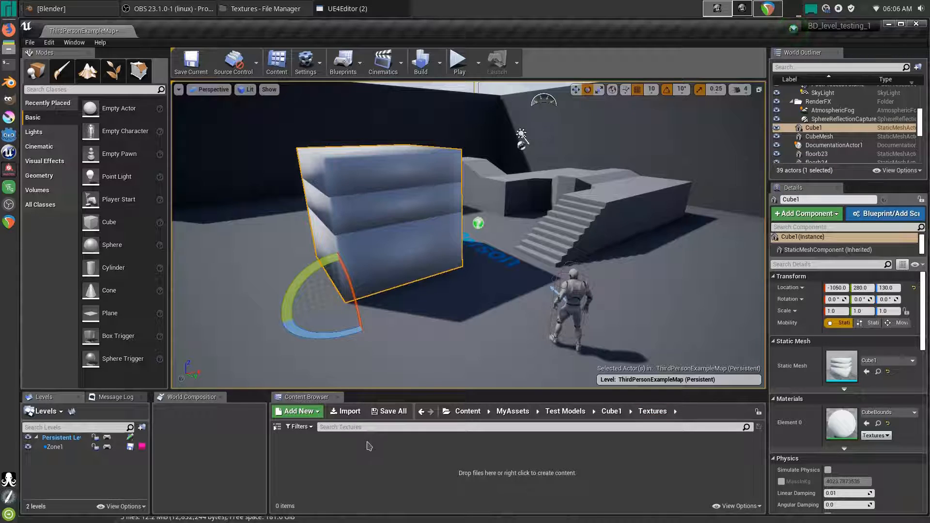
left_click(602, 411)
left_click(286, 458)
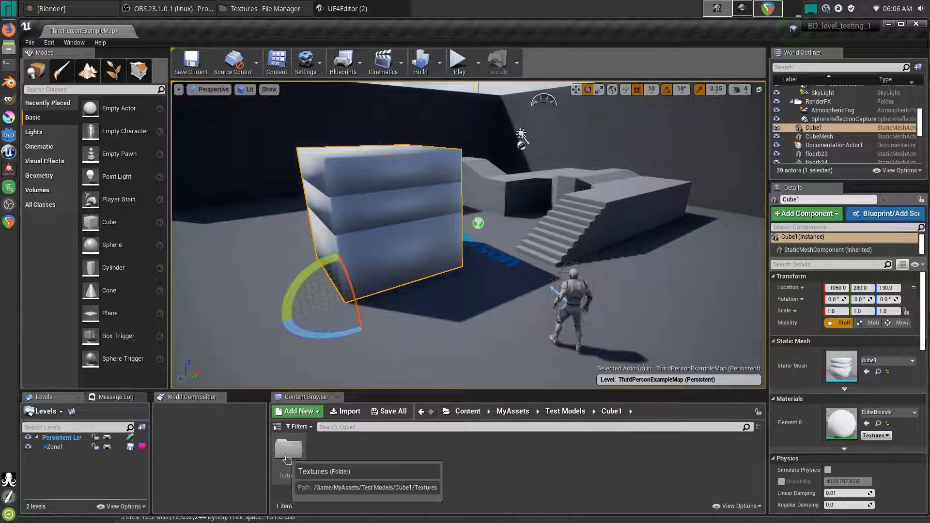
double_click(287, 458)
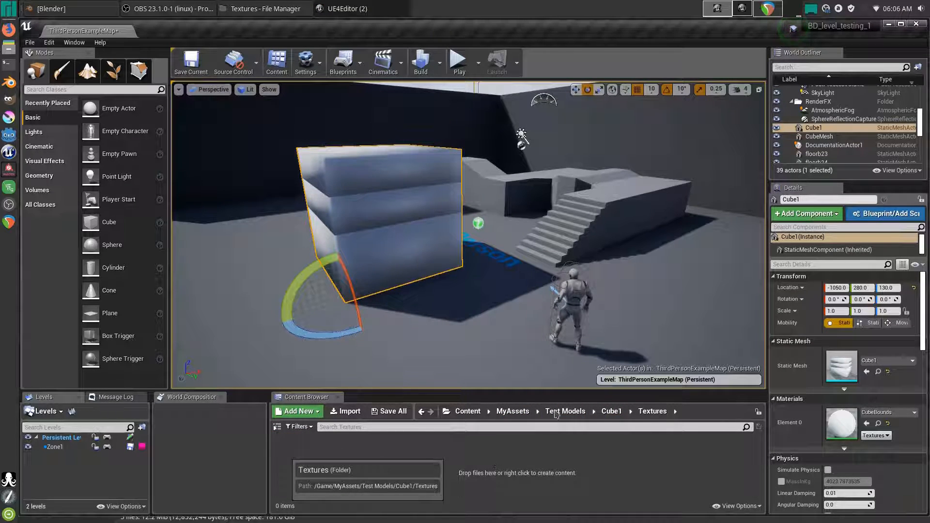
- Enlarge the Content Browser on Cube1/Textures, then select CubeBounds_BaseColor.png in the file manager
left_click_drag(530, 391, 524, 294)
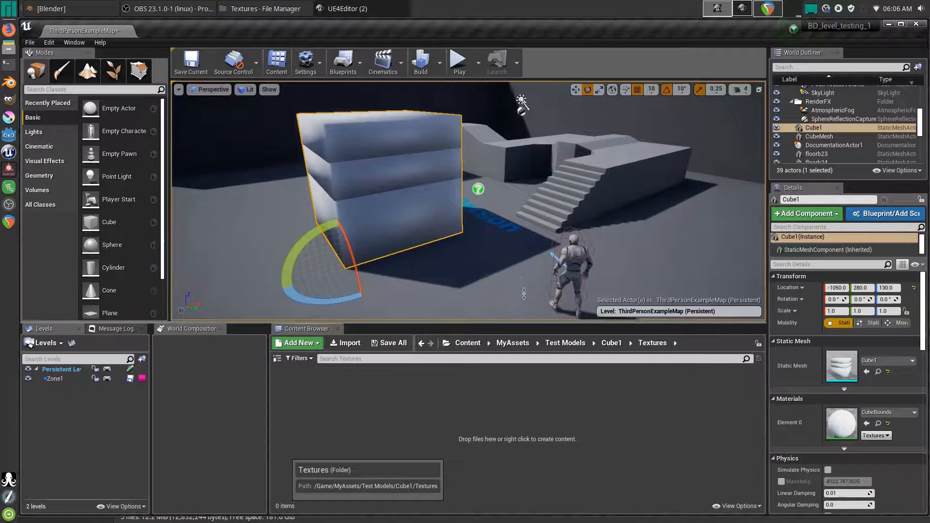
left_click(555, 310)
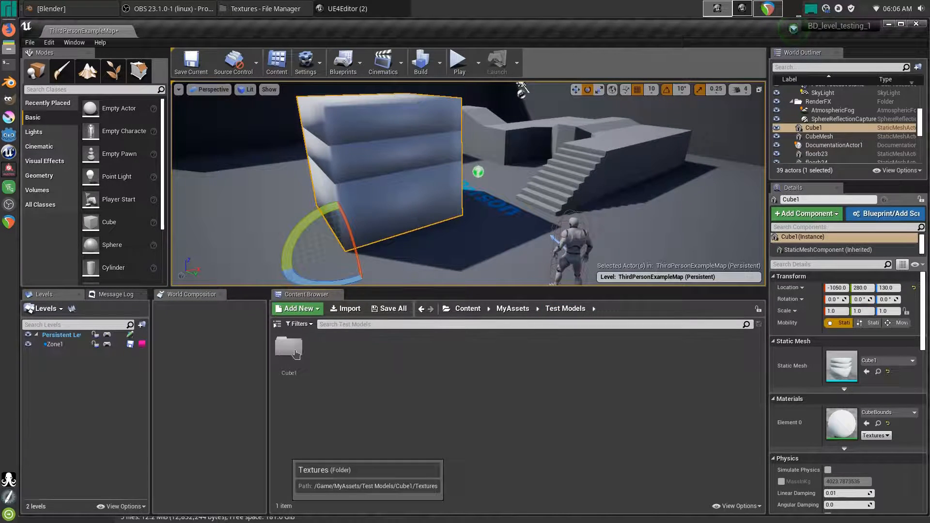
double_click(296, 355)
double_click(290, 353)
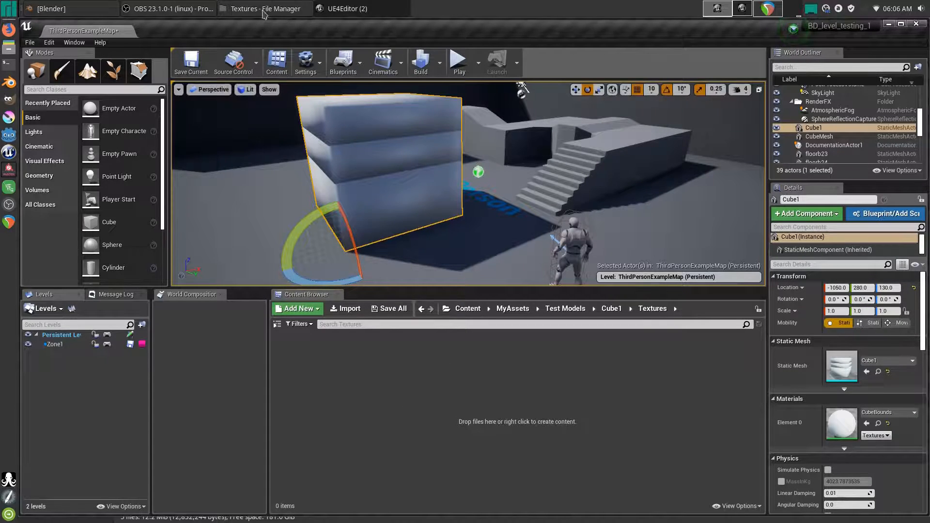
left_click(262, 9)
left_click(169, 99)
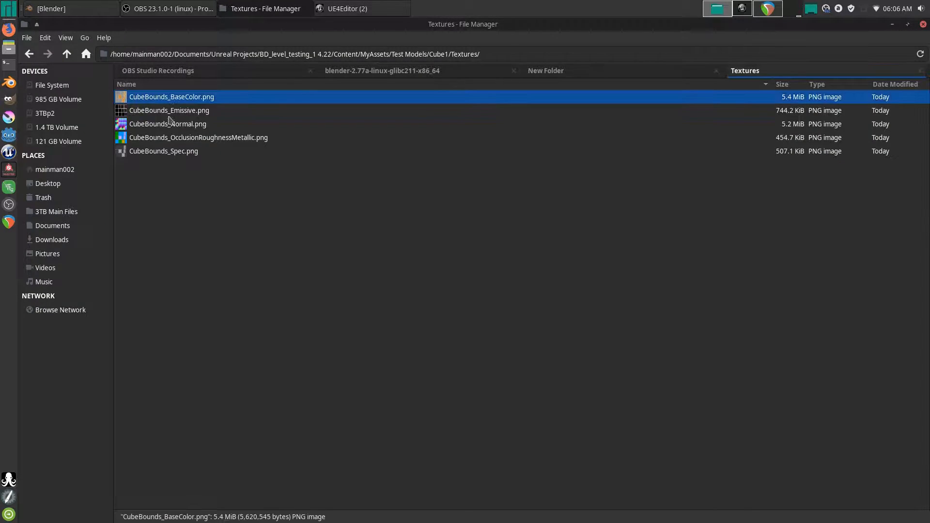
- Copy the five CubeBounds PNG textures from a smaller file manager window
left_click(166, 152, "shift")
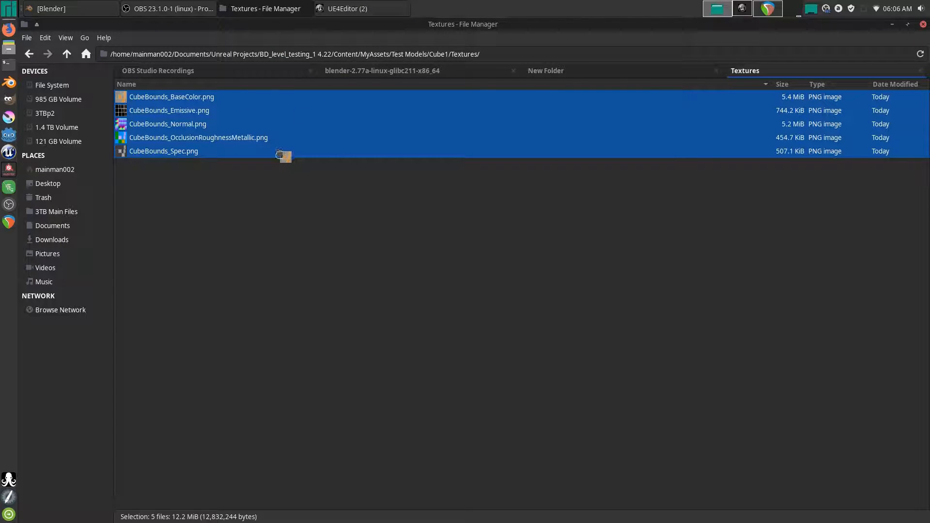
double_click(343, 31)
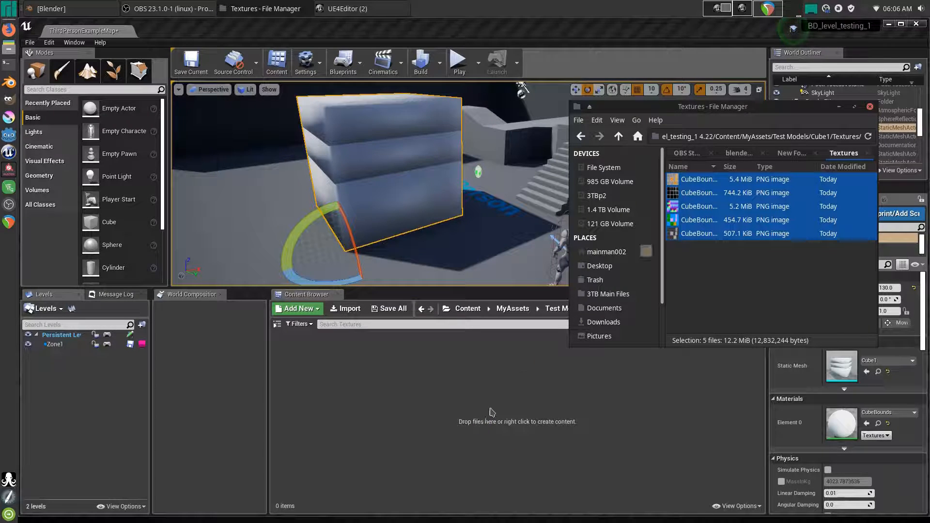
right_click(754, 236)
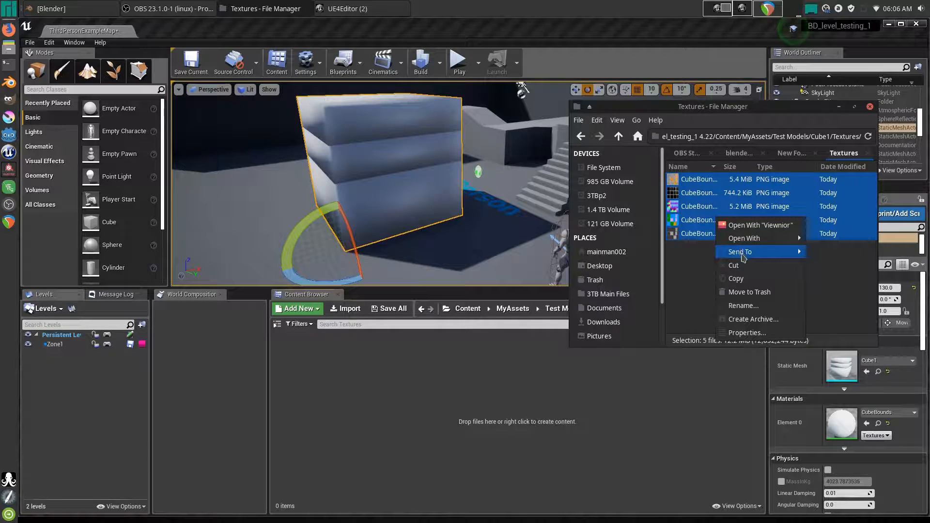
left_click(741, 279)
- Save the current Unreal map with Ctrl+S
left_click(434, 407)
right_click(434, 407)
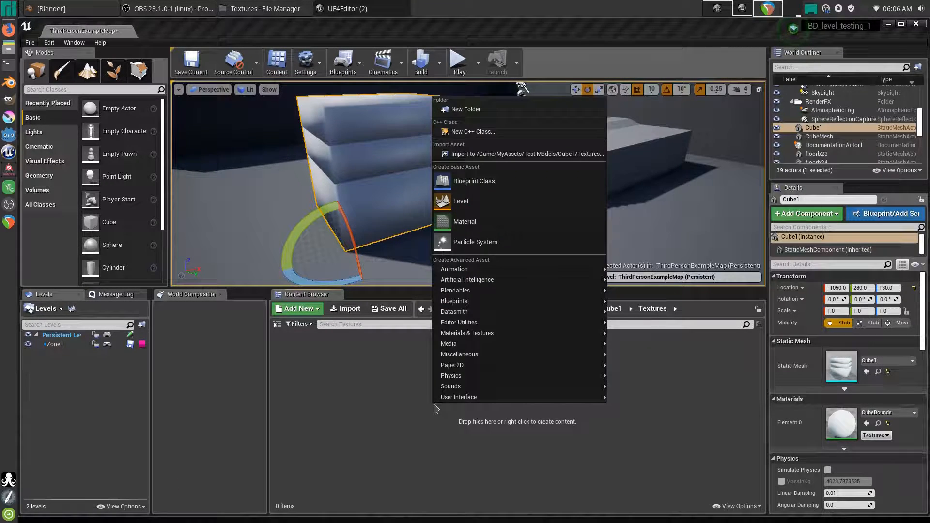
left_click(402, 420)
key("ctrl+s")
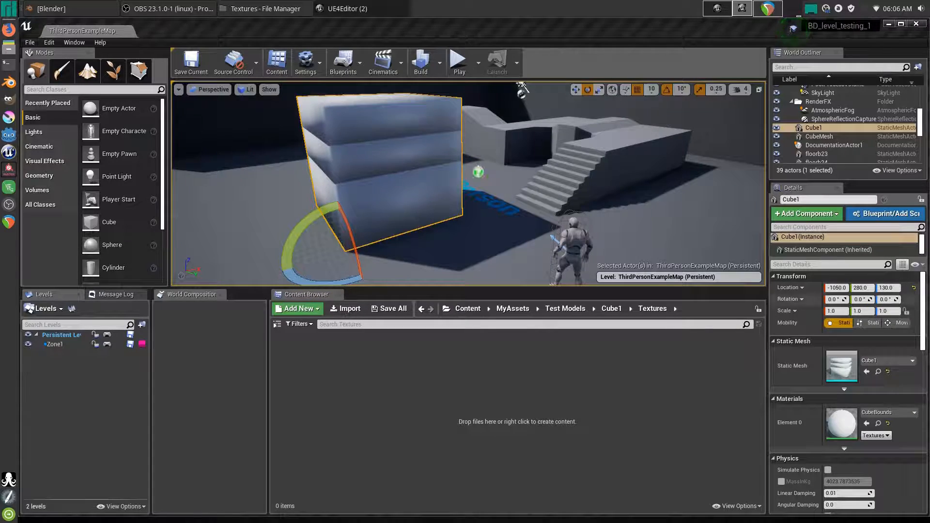
left_click_drag(929, 272, 929, 184)
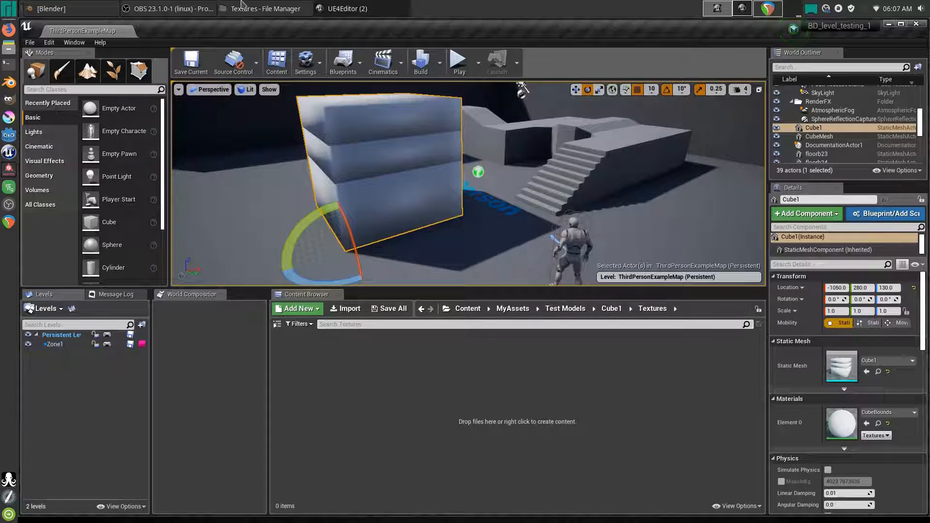
- Bring the file manager back maximized and deselect the textures
left_click(265, 8)
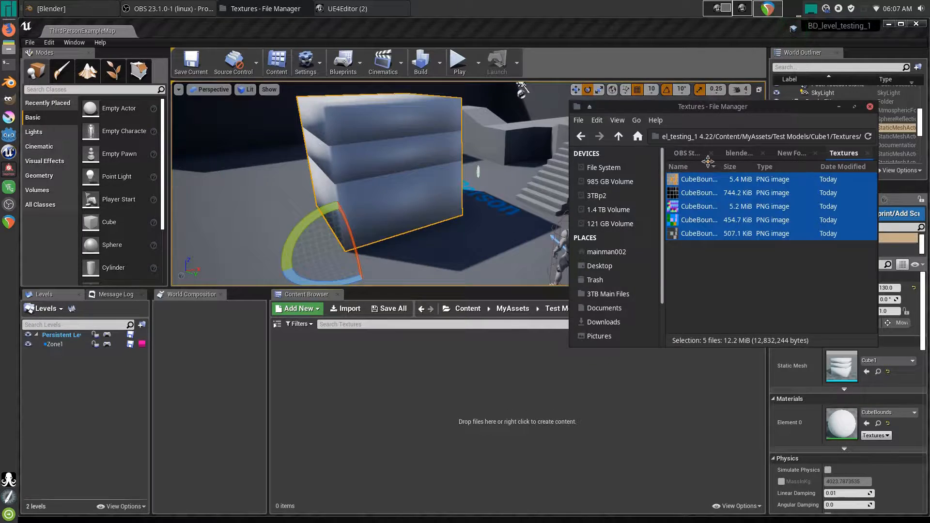
double_click(785, 103)
left_click(357, 234)
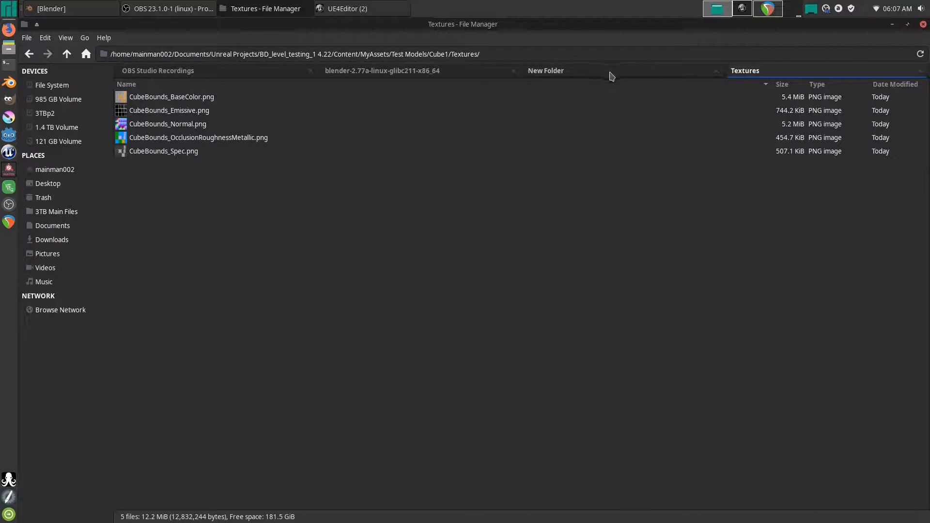
- Close the New Folder tab and check Test_Models/Cube1/Textures for the PNG textures
left_click(612, 77)
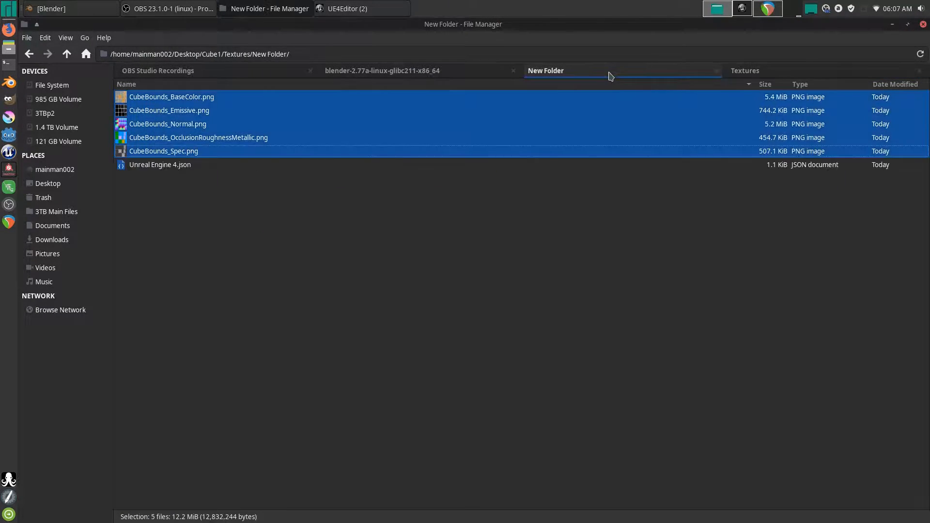
left_click(717, 71)
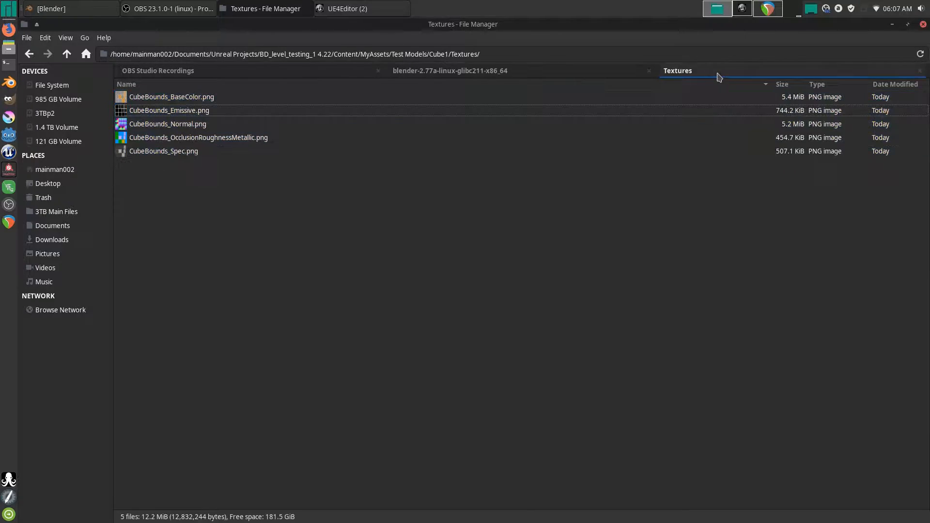
left_click(68, 53)
left_click(67, 53)
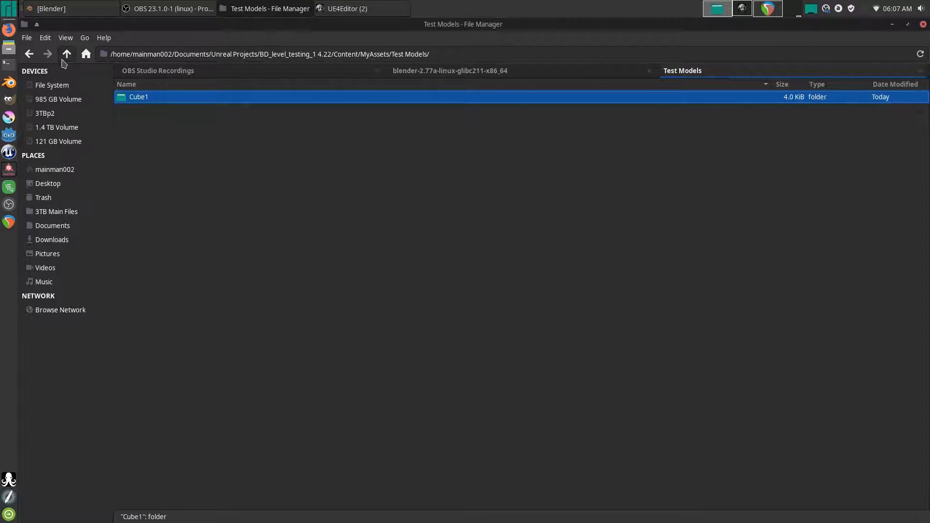
left_click(67, 54)
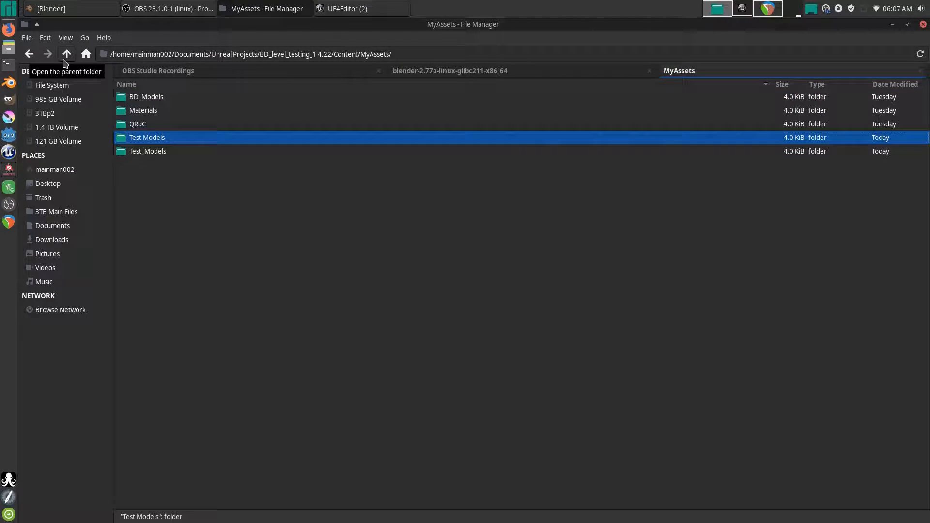
double_click(147, 151)
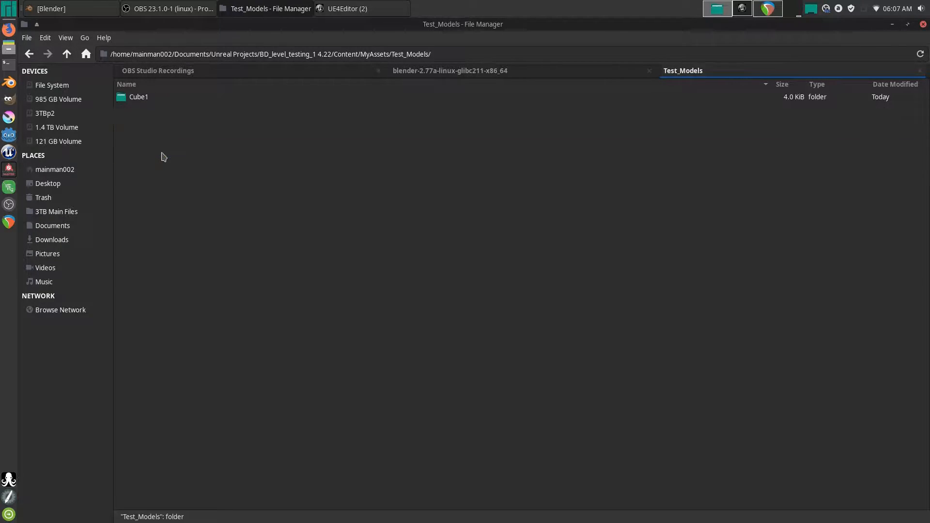
double_click(141, 97)
double_click(145, 97)
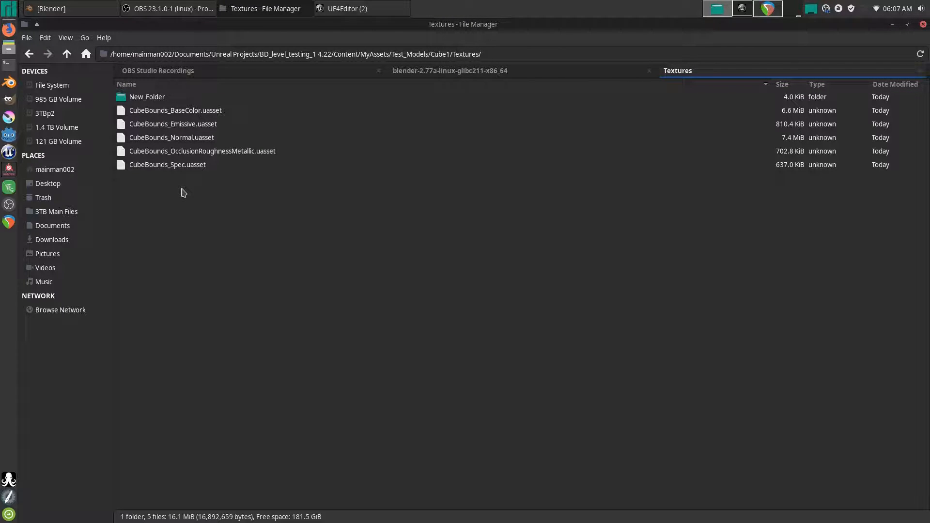
key("ctrl+v")
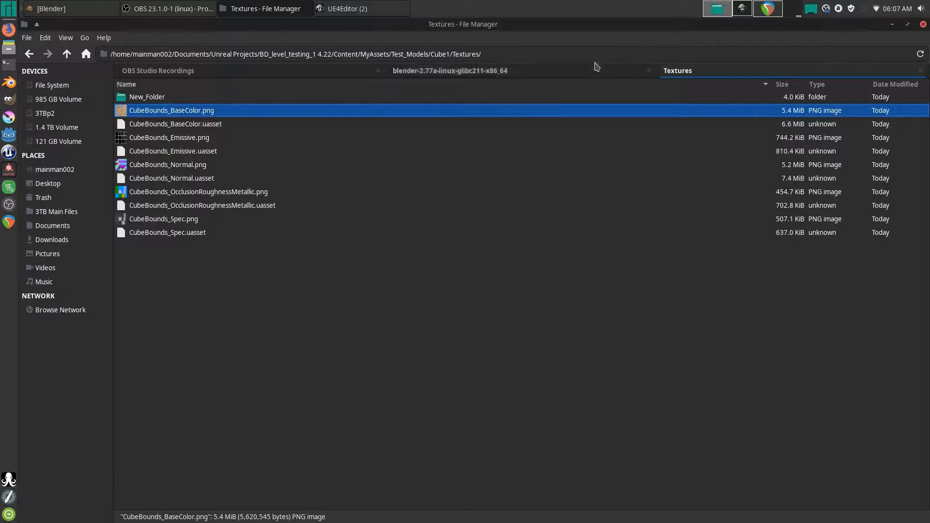
- Inspect the duplicate Test Models folder in MyAssets, trash it, and return to the Unreal editor
left_click(67, 54)
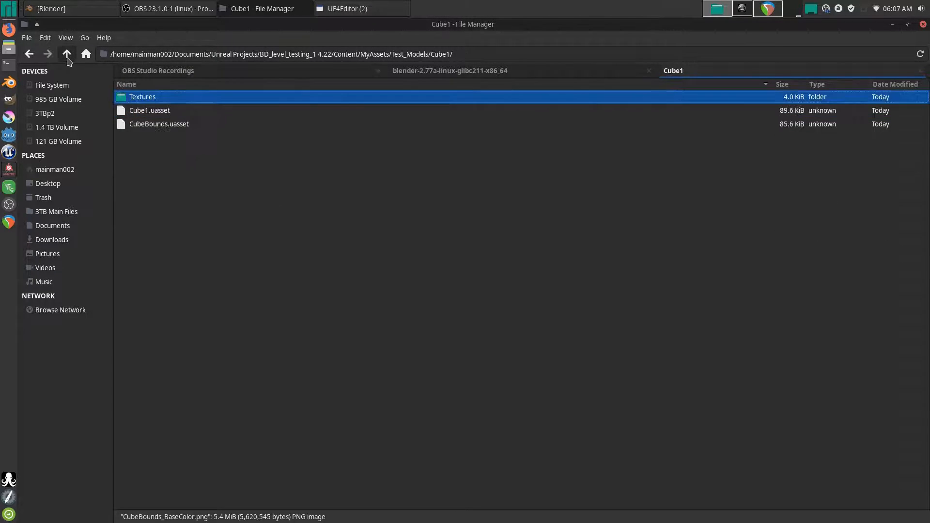
left_click(67, 54)
left_click(67, 53)
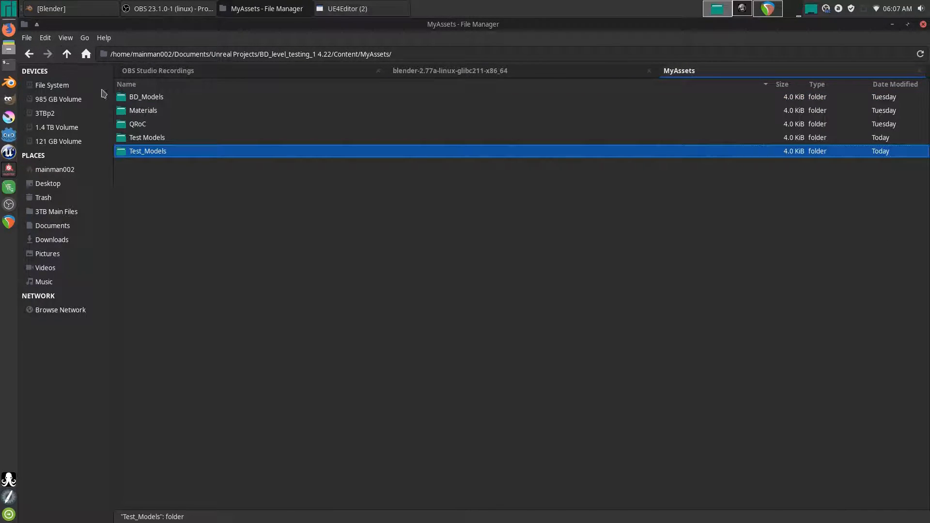
double_click(147, 138)
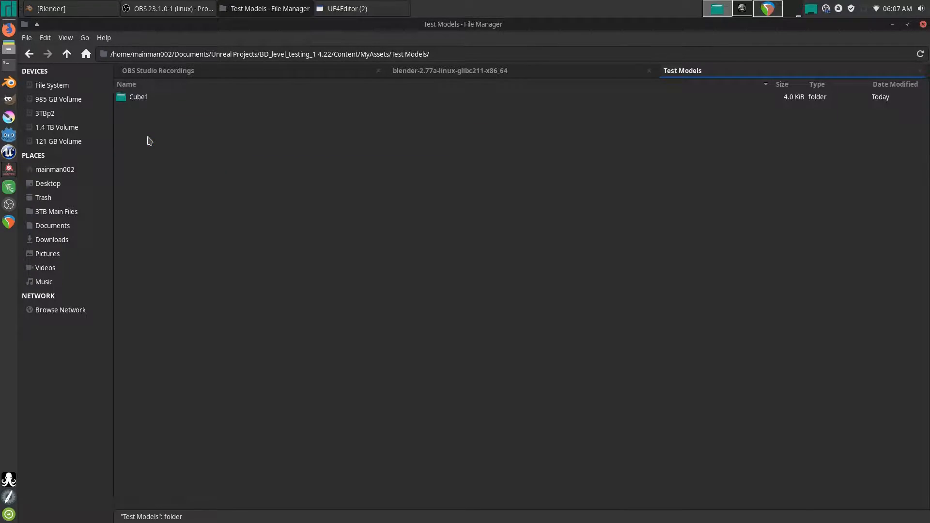
left_click(67, 53)
right_click(152, 140)
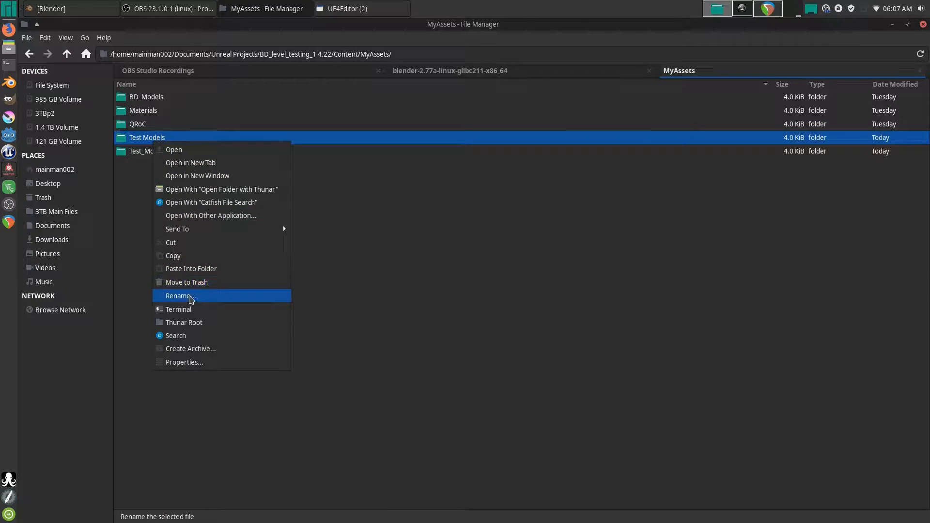
left_click(194, 282)
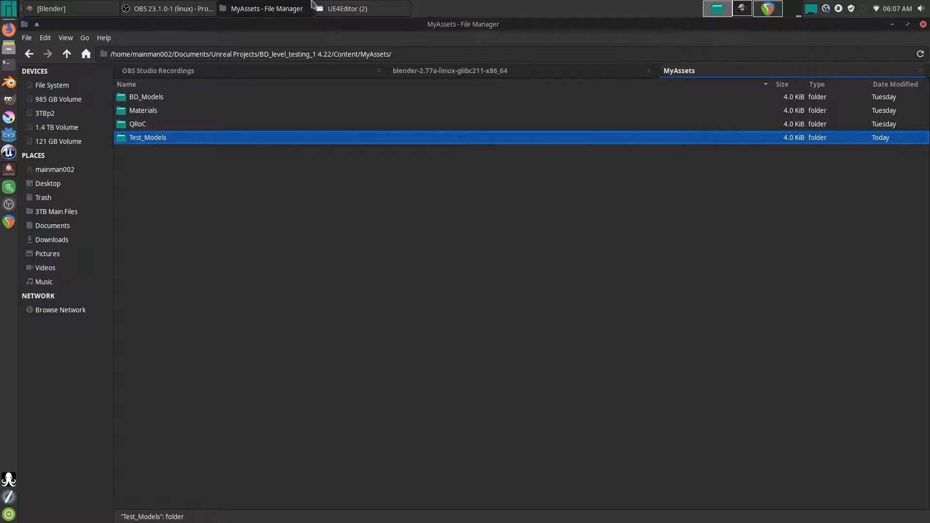
left_click(341, 8)
left_click(335, 25)
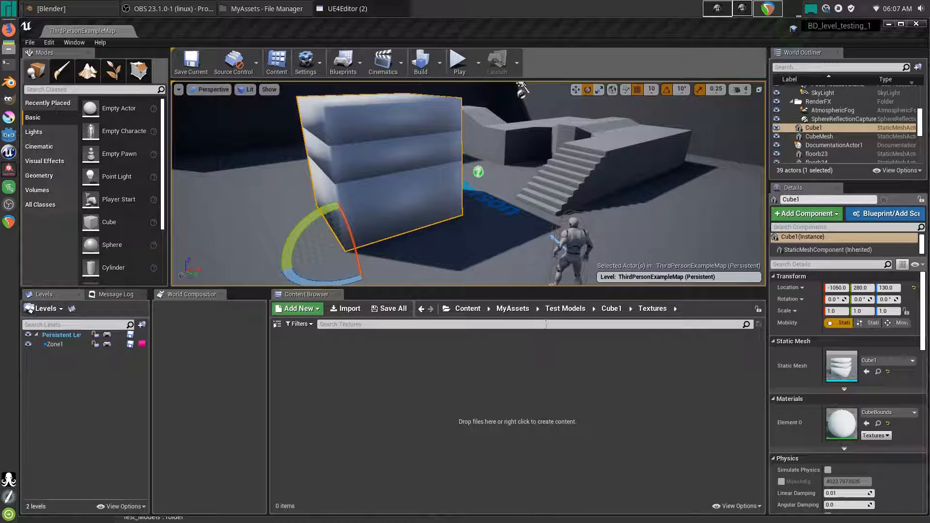
- Browse the Content Browser to MyAssets/Test_Models/Cube1/Textures
left_click(526, 310)
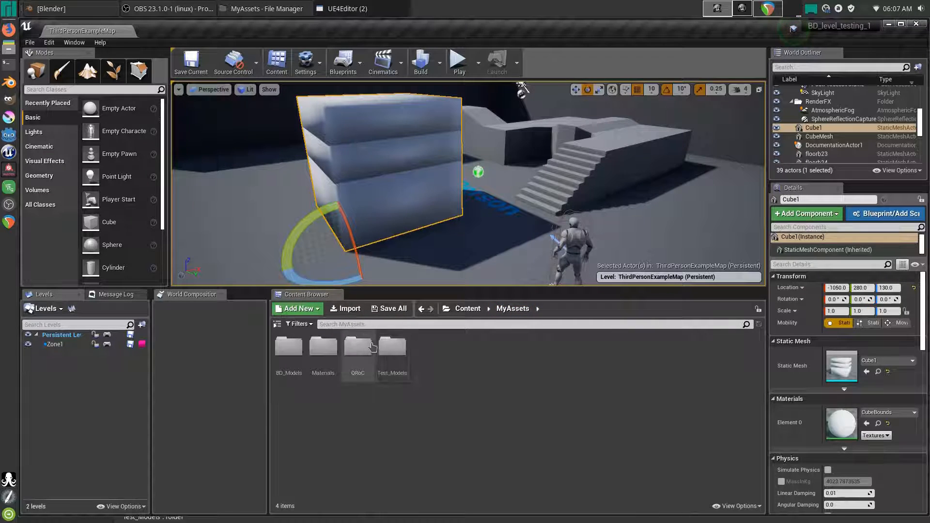
left_click(394, 349)
double_click(393, 350)
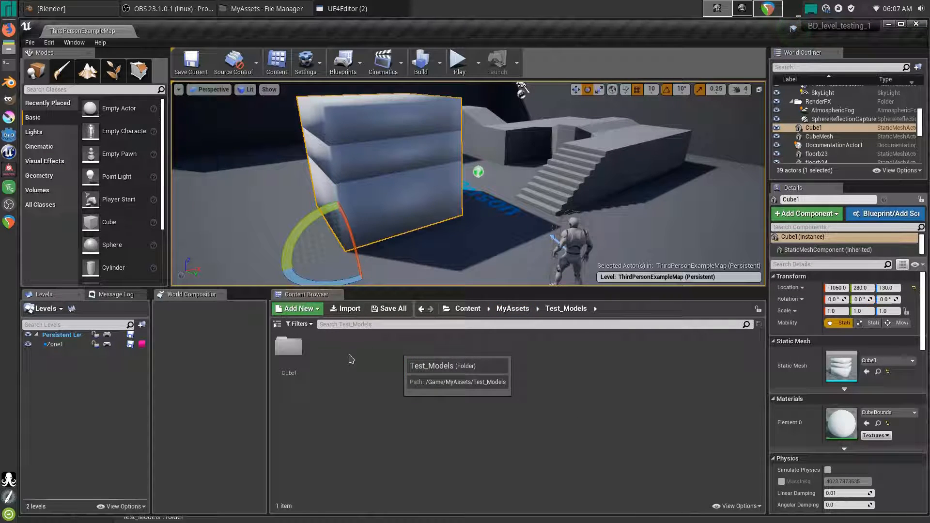
double_click(290, 349)
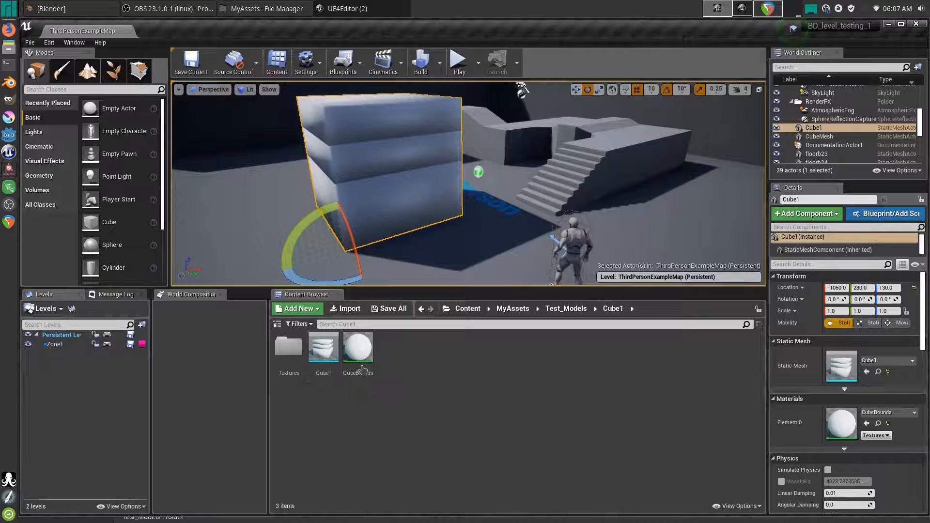
left_click(290, 349)
double_click(289, 349)
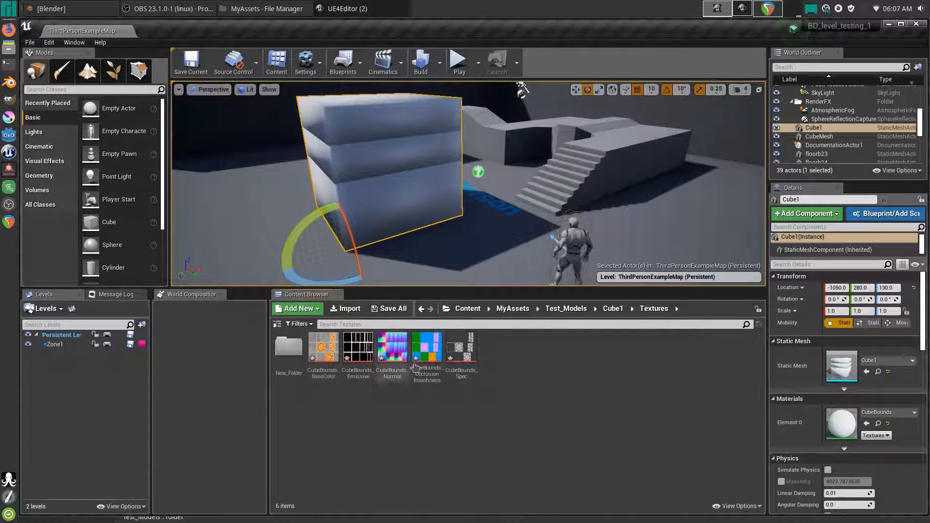
- Delete New_Folder, confirming both deletion prompts
right_click(289, 351)
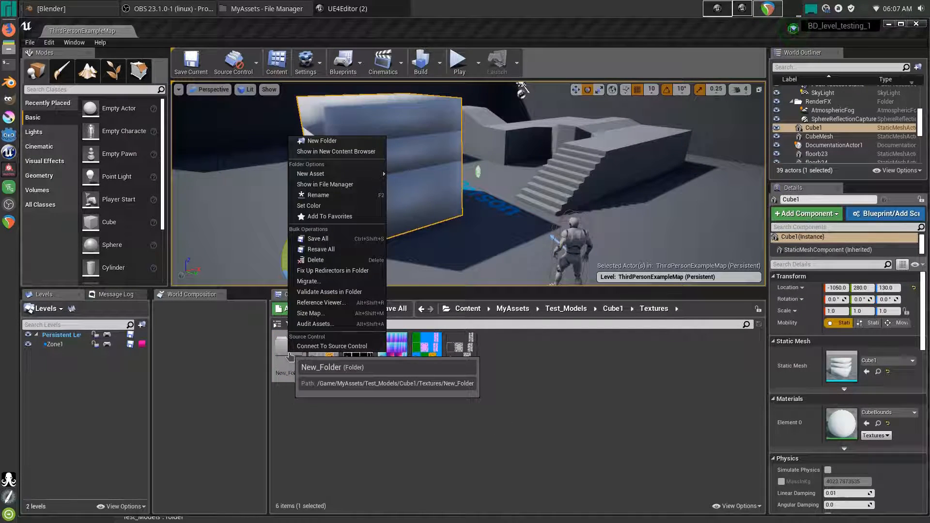
left_click(329, 260)
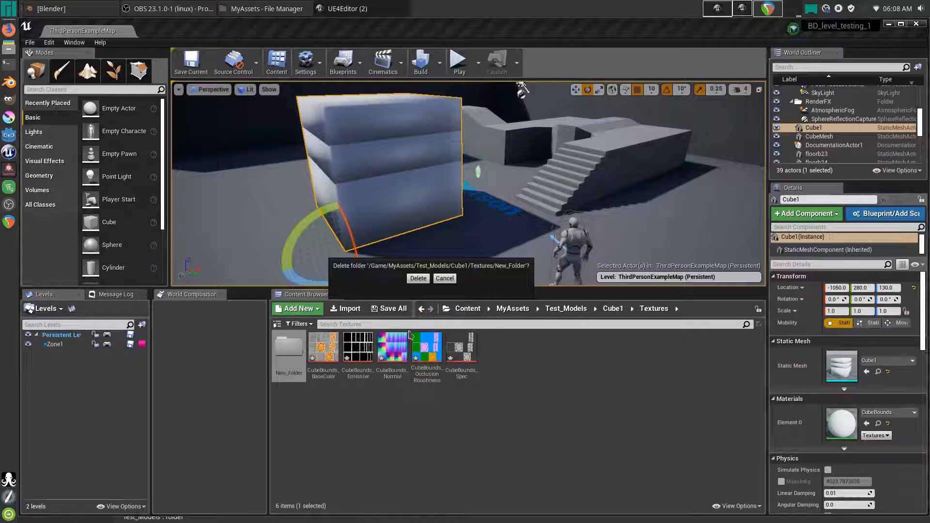
left_click(409, 282)
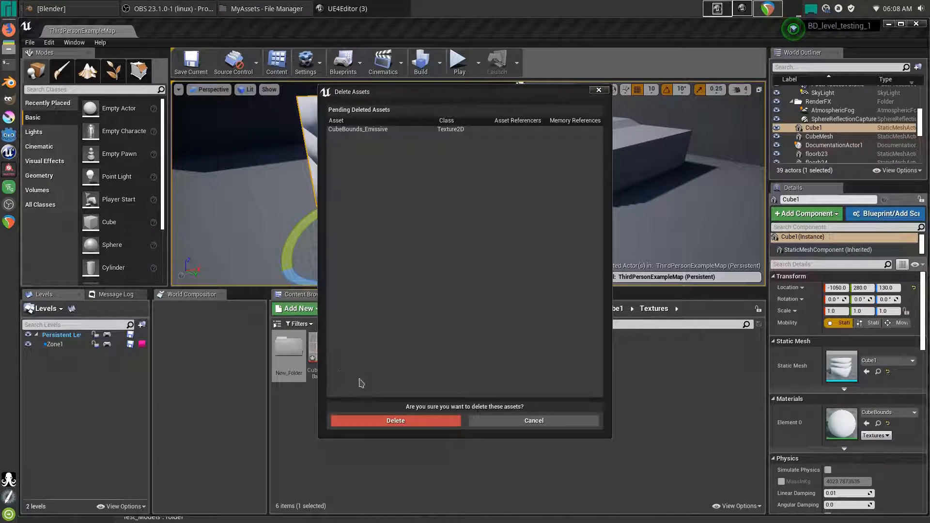
left_click(381, 425)
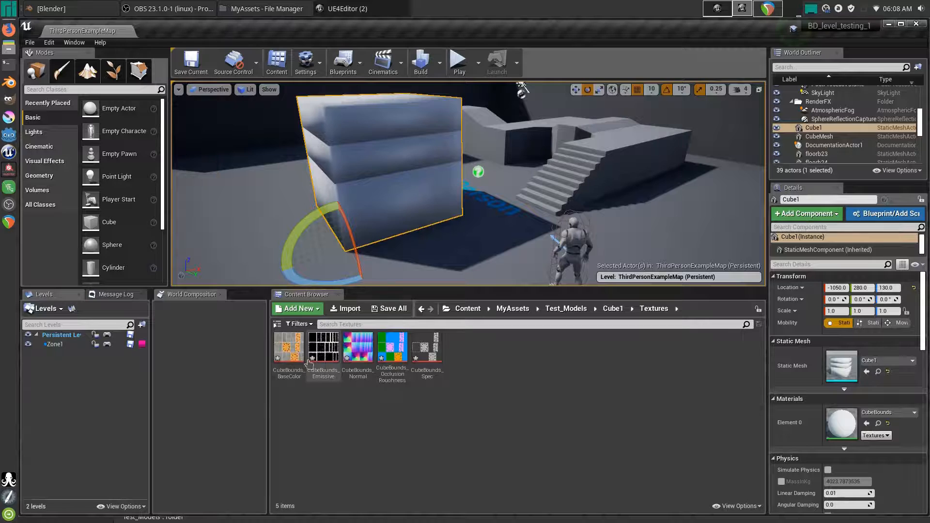
- Select the five CubeBounds textures and drag them toward the material
left_click(295, 356)
left_click(424, 350, "shift")
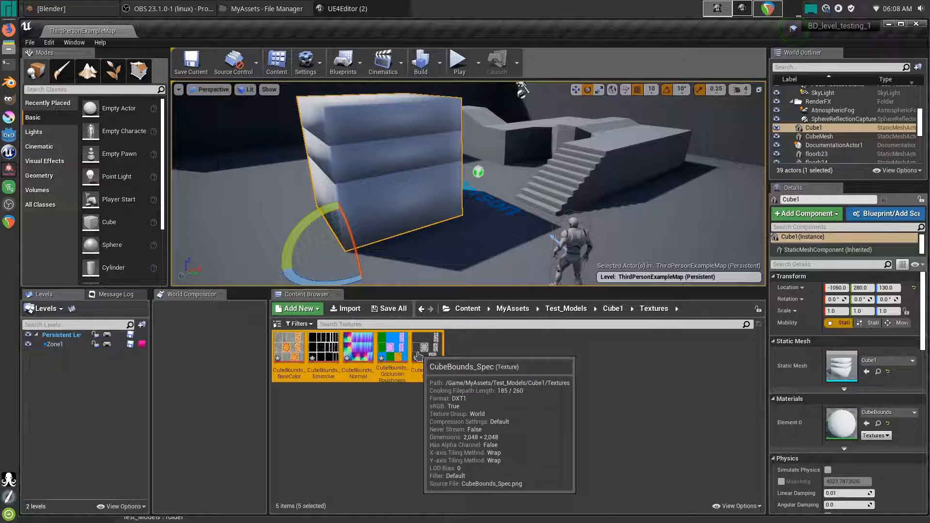
left_click_drag(424, 354, 929, 388)
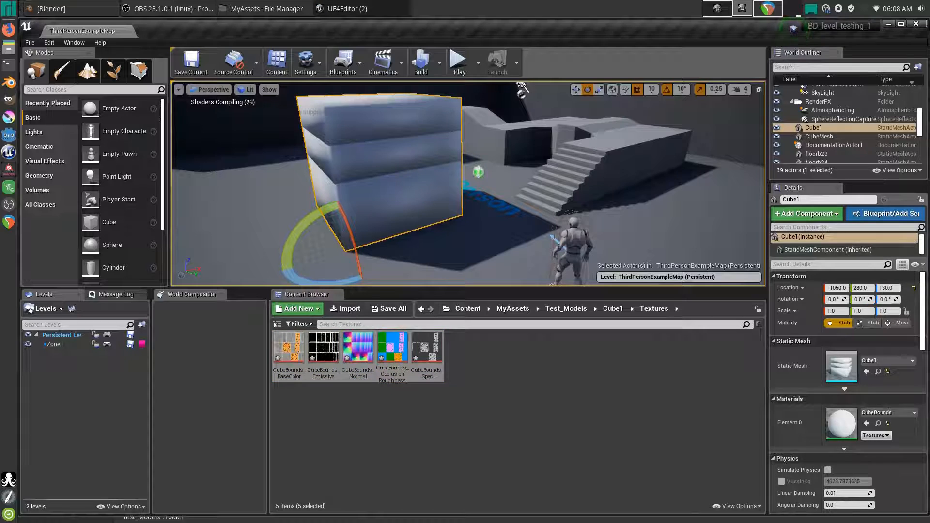
- Spread the BaseColor, Emissive, Normal, Spec and OcclusionRoughness texture nodes apart in the graph
left_click_drag(929, 145, 466, 1)
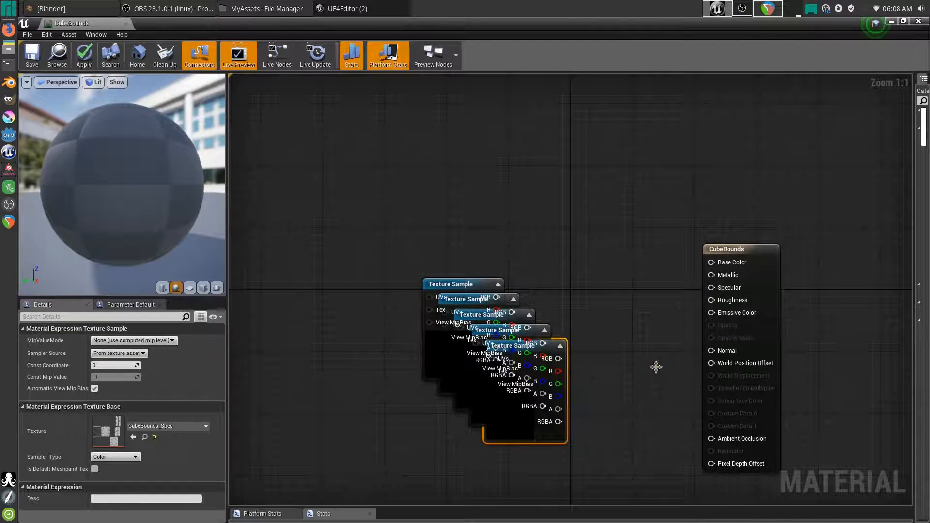
right_click_drag(411, 307, 449, 301)
left_click_drag(503, 280, 327, 177)
left_click_drag(525, 299, 278, 313)
left_click_drag(520, 320, 257, 429)
right_click_drag(454, 414, 503, 339)
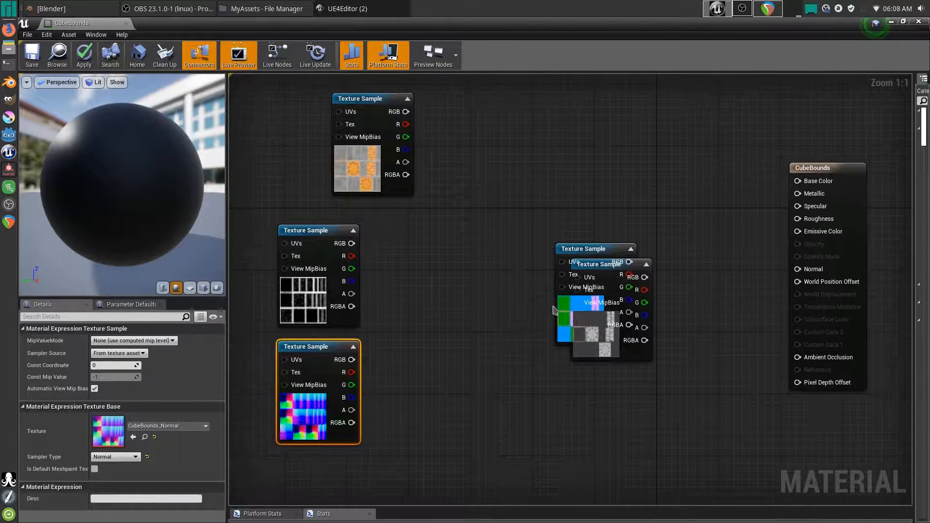
left_click_drag(589, 264, 274, 239)
left_click_drag(635, 252, 496, 389)
right_click_drag(649, 303, 609, 306)
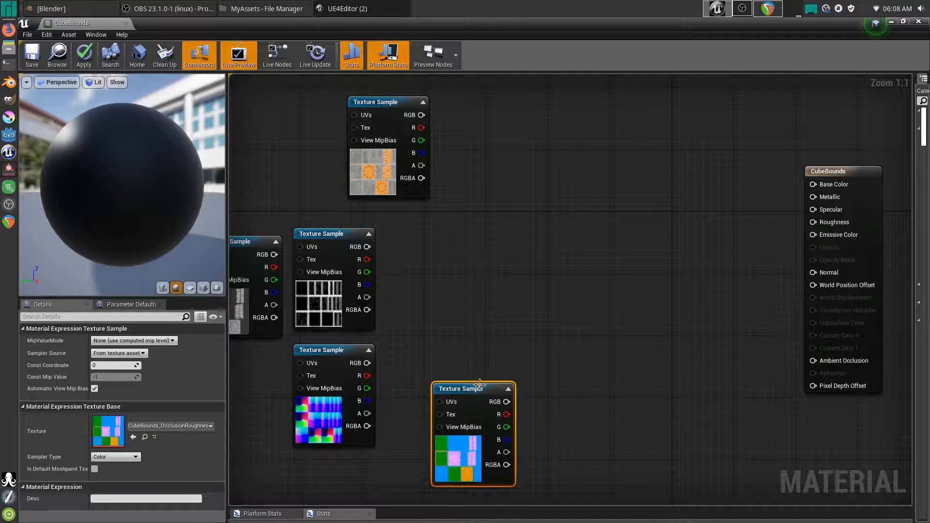
left_click_drag(481, 383, 536, 212)
right_click_drag(626, 207, 597, 262)
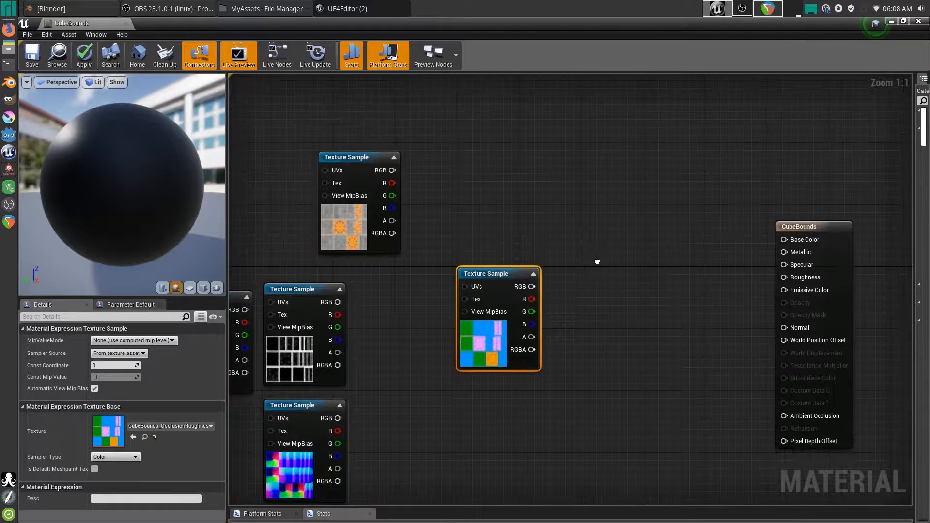
- Wire the CubeBounds_BaseColor texture's RGB into the material's Base Color input
left_click(359, 161)
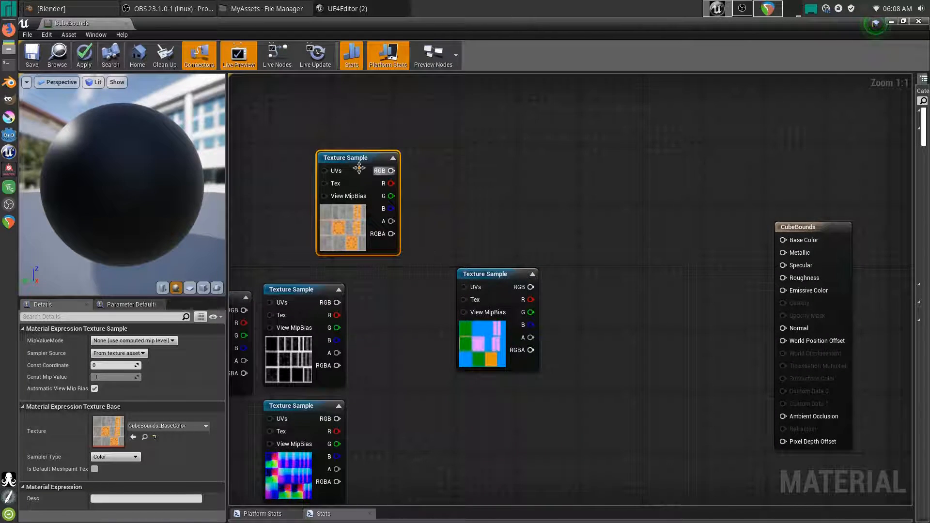
left_click_drag(359, 168, 783, 240)
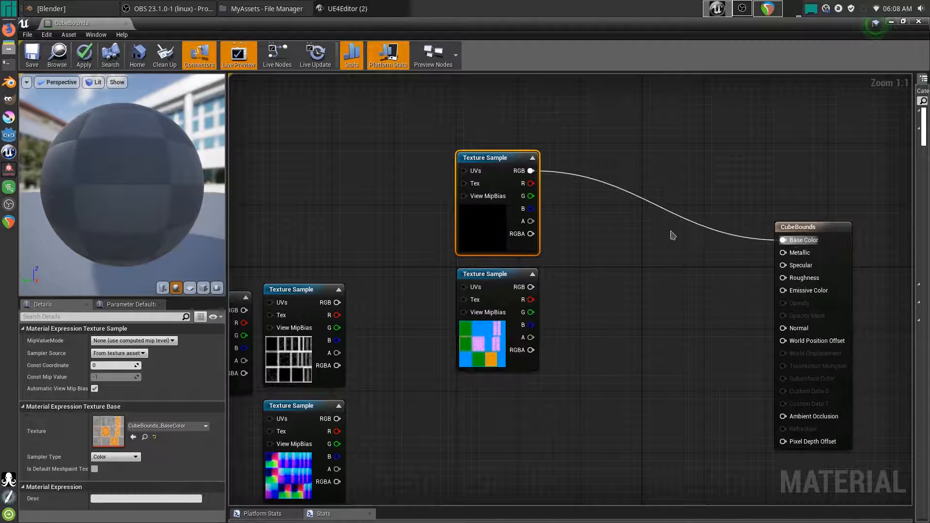
left_click_drag(476, 152, 585, 111)
- Preview the material on a cube, then move the OcclusionRoughness node up near BaseColor
left_click_drag(140, 218, 174, 220)
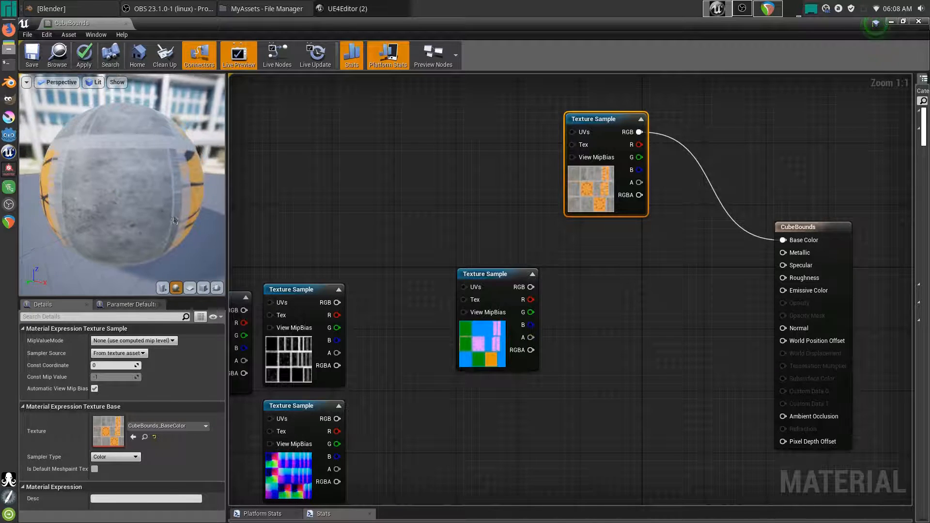
left_click(203, 288)
left_click_drag(187, 189, 178, 189)
right_click_drag(177, 186, 162, 247)
right_click_drag(162, 387, 162, 354)
left_click_drag(167, 228, 167, 186)
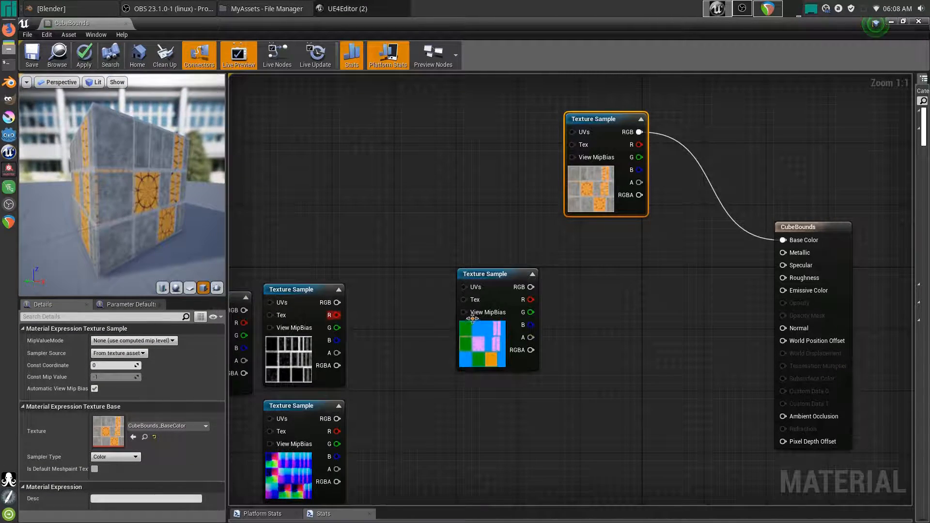
left_click_drag(475, 290, 574, 251)
right_click_drag(684, 284, 629, 284)
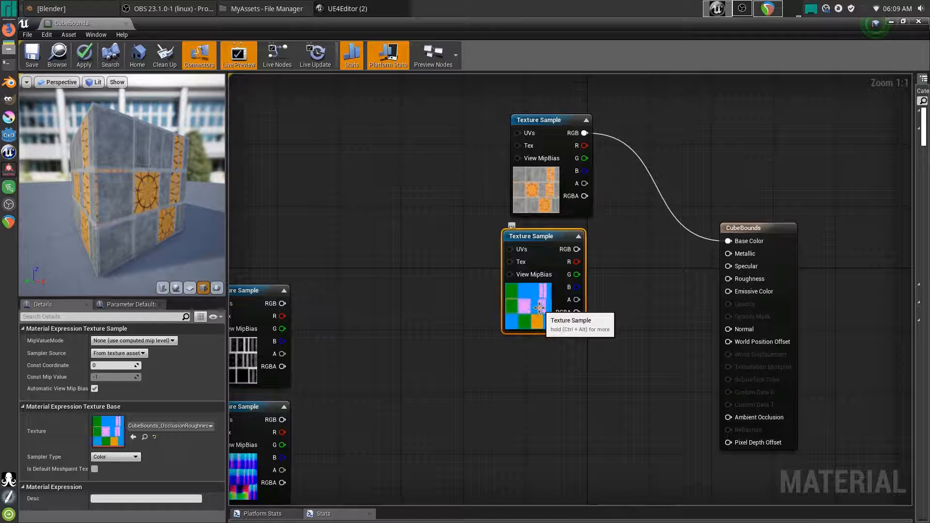
- Connect OcclusionRoughness R, G, B to Metallic, Roughness and Ambient Occlusion, then check the preview cube
left_click_drag(577, 262, 728, 254)
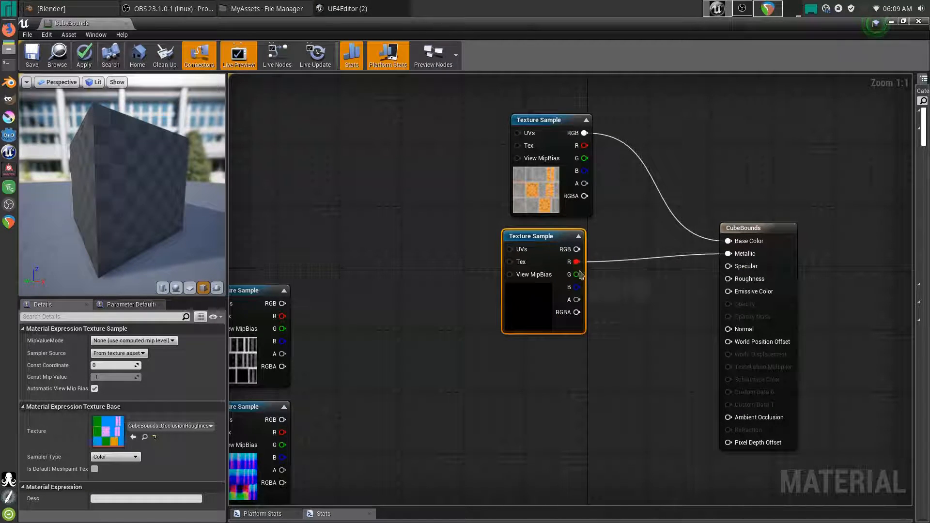
left_click_drag(576, 274, 737, 281)
left_click_drag(577, 287, 757, 418)
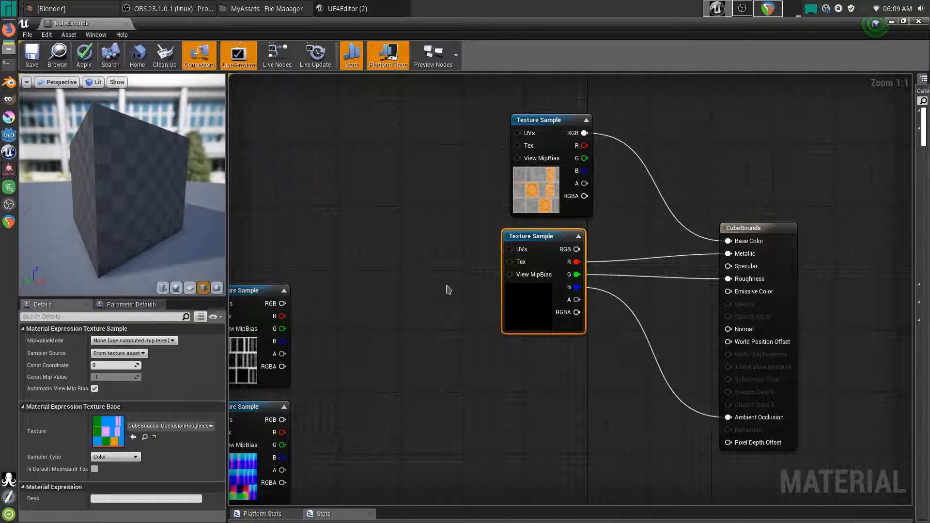
left_click_drag(130, 172, 218, 182)
left_click_drag(145, 182, 150, 183)
right_click_drag(149, 183, 155, 208)
left_click_drag(145, 184, 150, 206)
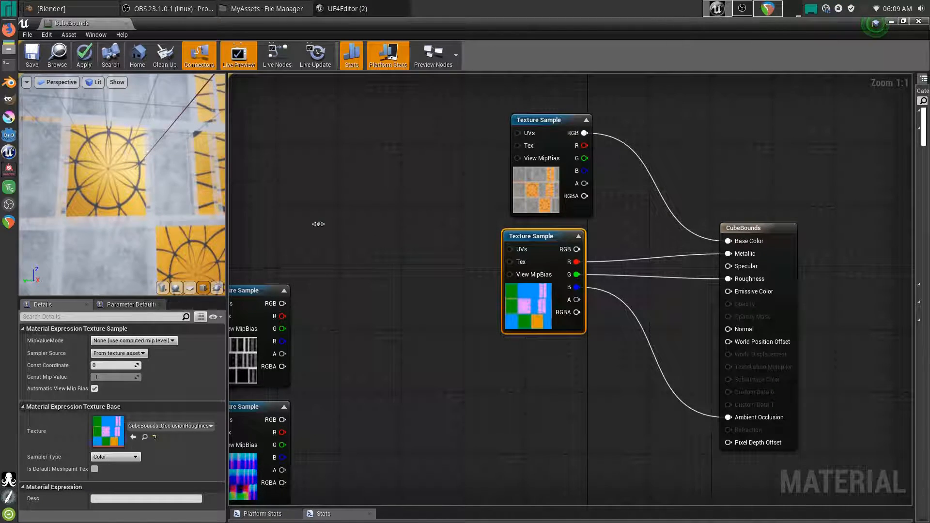
- Move the CubeBounds_Emissive texture node into the centre of the graph
right_click_drag(383, 298, 427, 232)
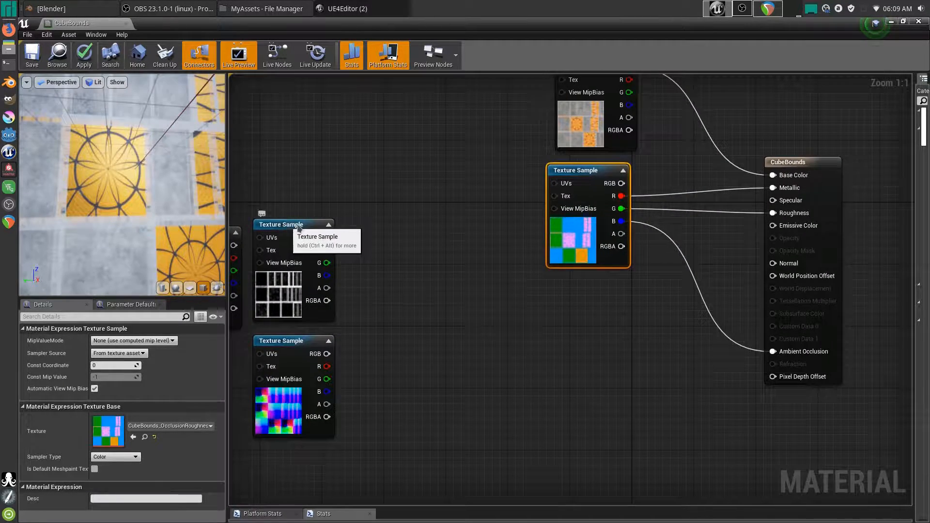
left_click_drag(270, 228, 510, 308)
right_click_drag(627, 357, 577, 340)
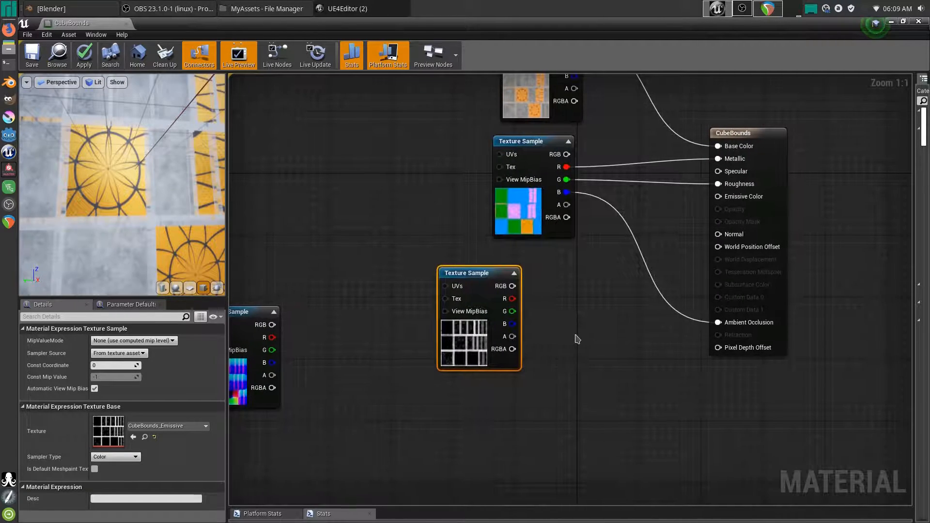
- Wire CubeBounds_Emissive RGB into Emissive Color and check the glowing tile borders on the preview
left_click_drag(494, 290, 740, 198)
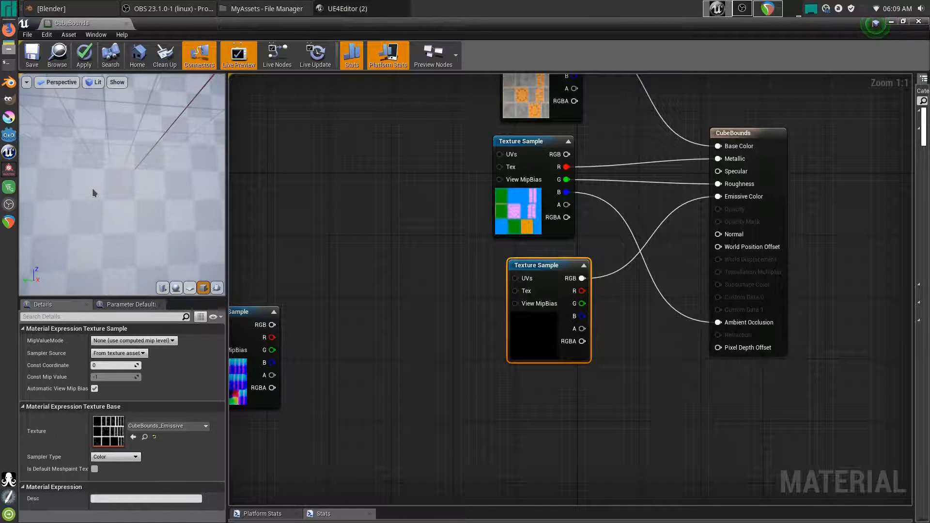
mouse_move(108, 190)
left_mouse_down()
mouse_move(146, 208)
mouse_move(127, 193)
mouse_move(113, 200)
mouse_move(130, 192)
mouse_move(114, 182)
left_mouse_up()
right_click_drag(115, 182, 107, 213)
right_click(75, 308)
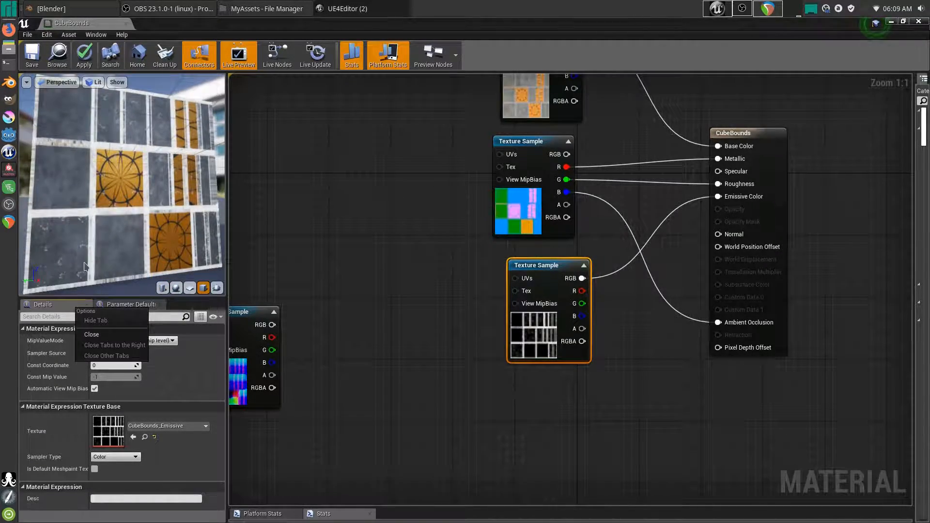
right_click_drag(82, 263, 81, 277)
left_click_drag(82, 264, 125, 250)
scroll(465, 270, "down", 2)
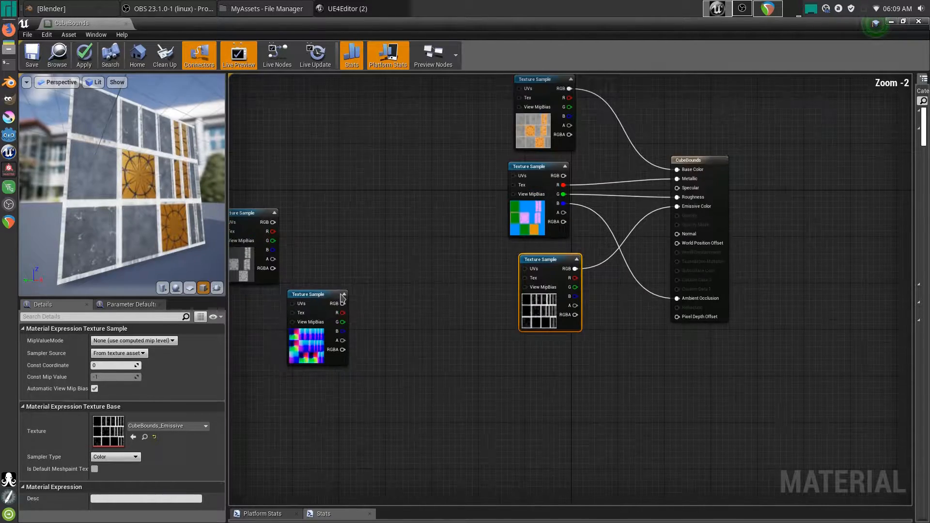
- Connect the normal map texture's RGB to the material's Normal input
left_click_drag(323, 296, 560, 349)
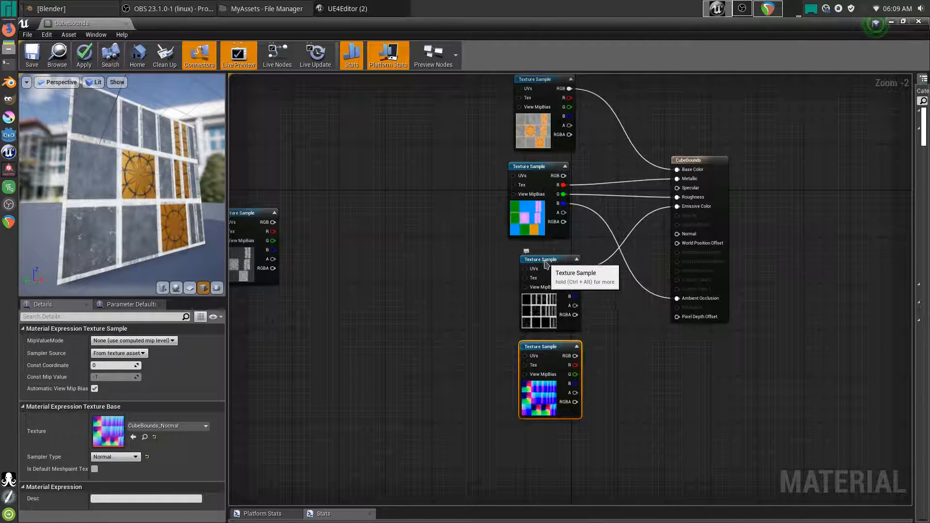
left_click_drag(557, 260, 522, 254)
left_click_drag(576, 356, 690, 241)
left_click_drag(541, 347, 510, 341)
- Connect the CubeBounds_Spec texture's RGB to the Specular input, checking the preview cube
left_click_drag(252, 213, 427, 241)
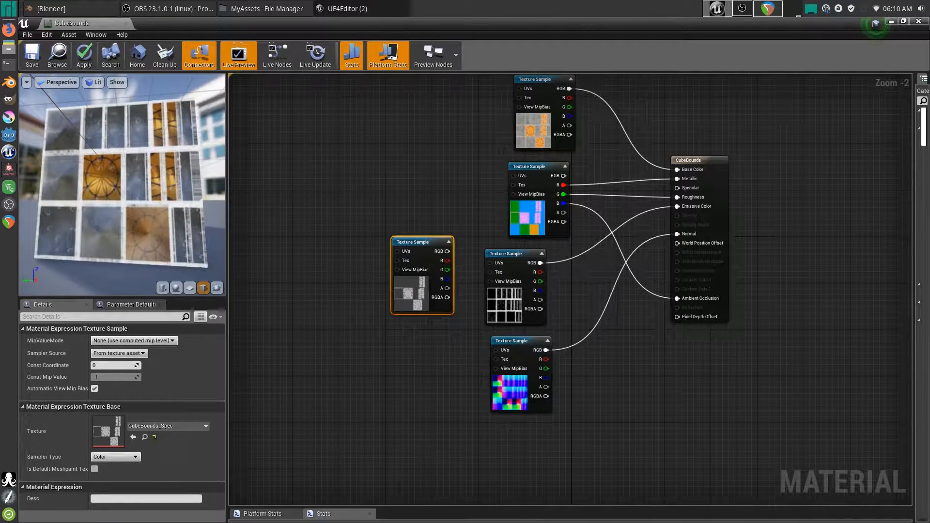
right_click_drag(165, 146, 188, 78)
right_click_drag(166, 159, 166, 126)
left_click_drag(153, 250, 196, 199)
left_click_drag(129, 194, 116, 212)
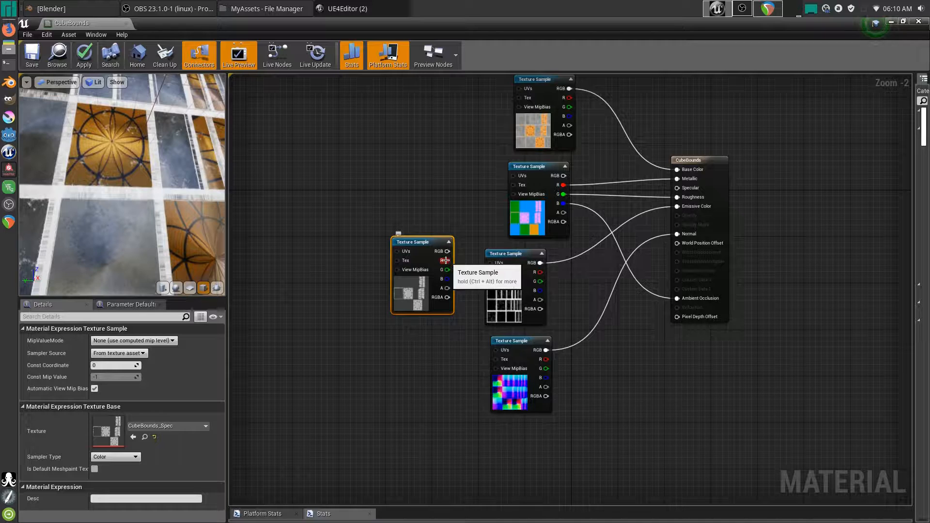
left_click_drag(440, 276, 440, 282)
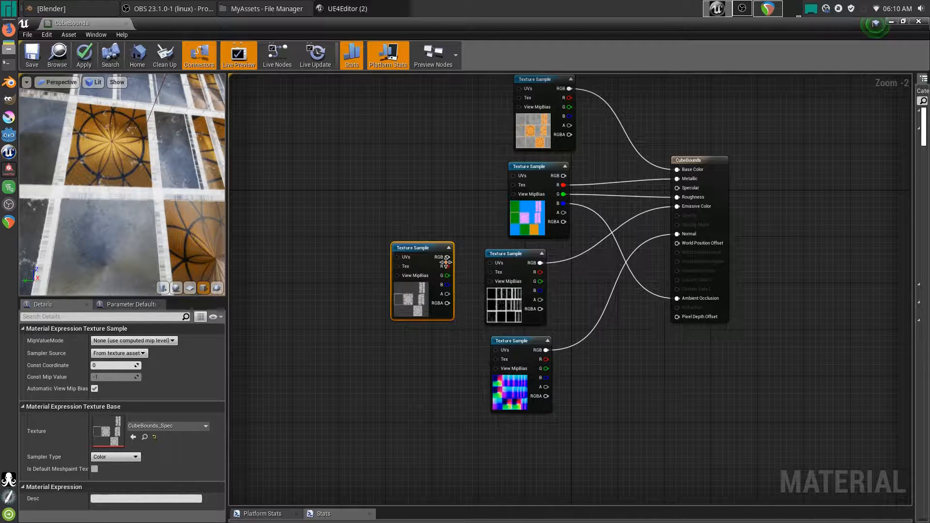
left_click_drag(447, 257, 677, 188)
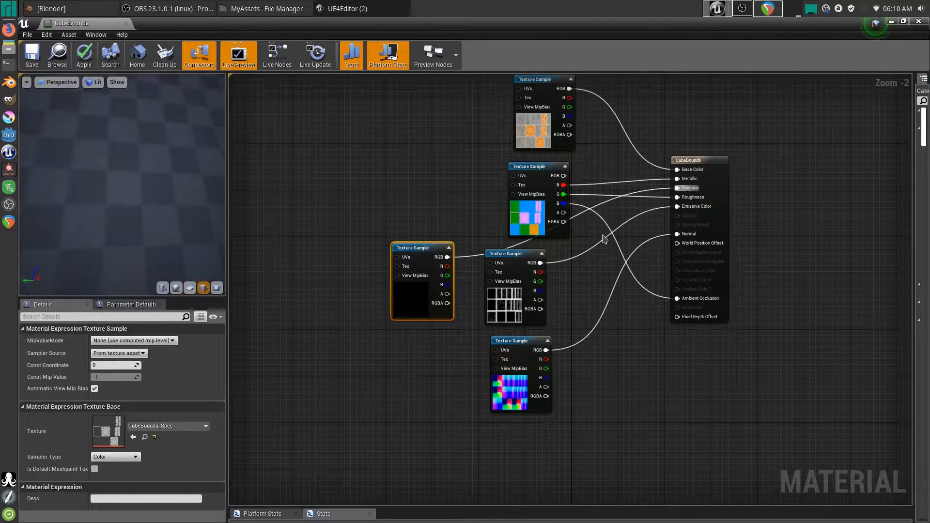
left_click_drag(412, 247, 414, 242)
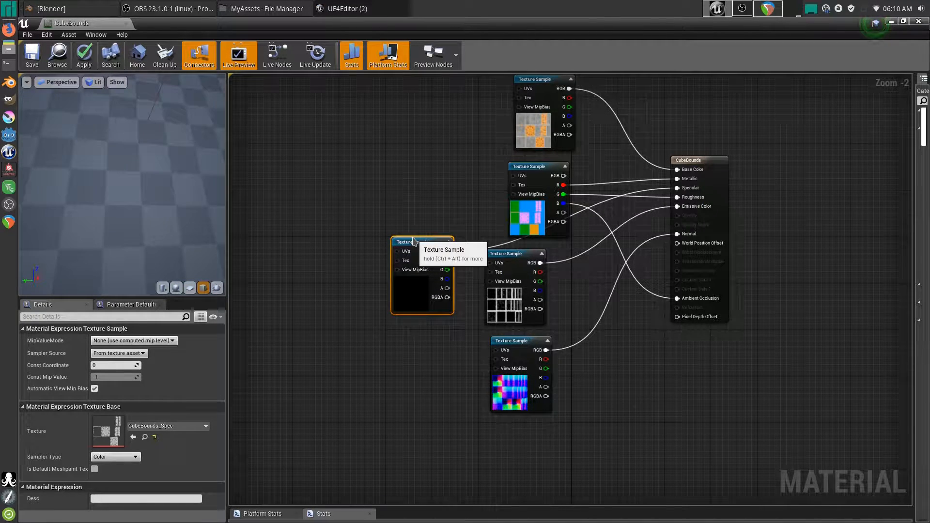
- Line the OcclusionRoughness, Emissive and BaseColor texture nodes up in a tidy column
left_click_drag(540, 171, 417, 165)
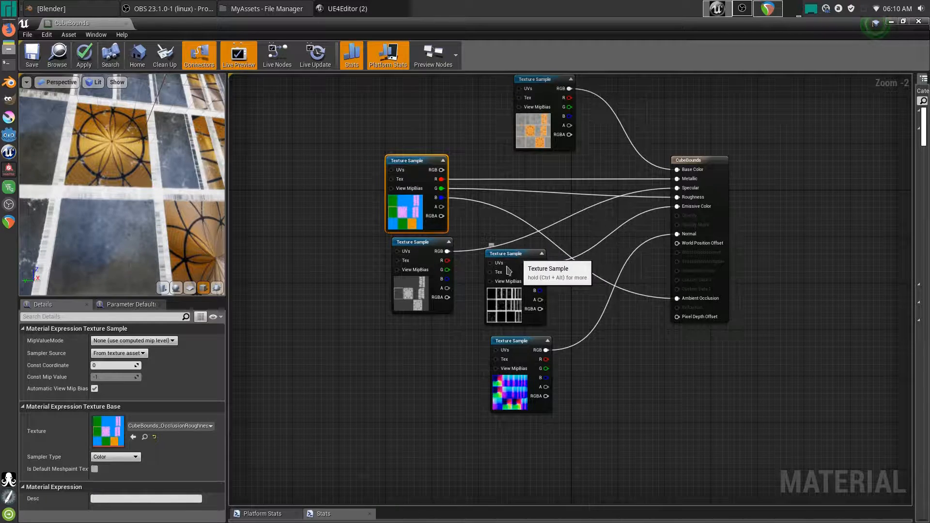
left_click_drag(508, 270, 503, 271)
right_click_drag(551, 108, 540, 140)
left_click_drag(533, 121, 406, 119)
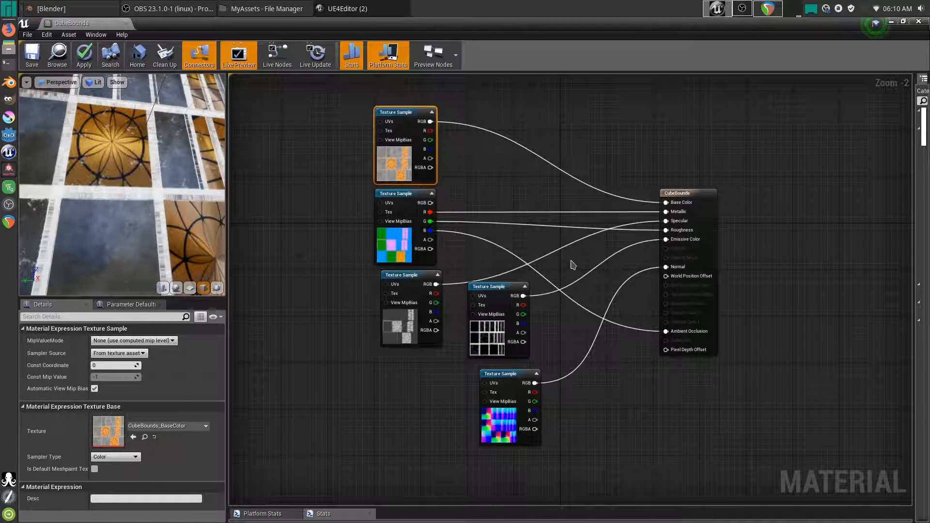
- Inspect the fully textured preview cube and save the CubeBounds material with Ctrl+S
right_click_drag(578, 358, 595, 359)
left_click_drag(114, 173, 155, 231)
scroll(114, 173, "down", 5)
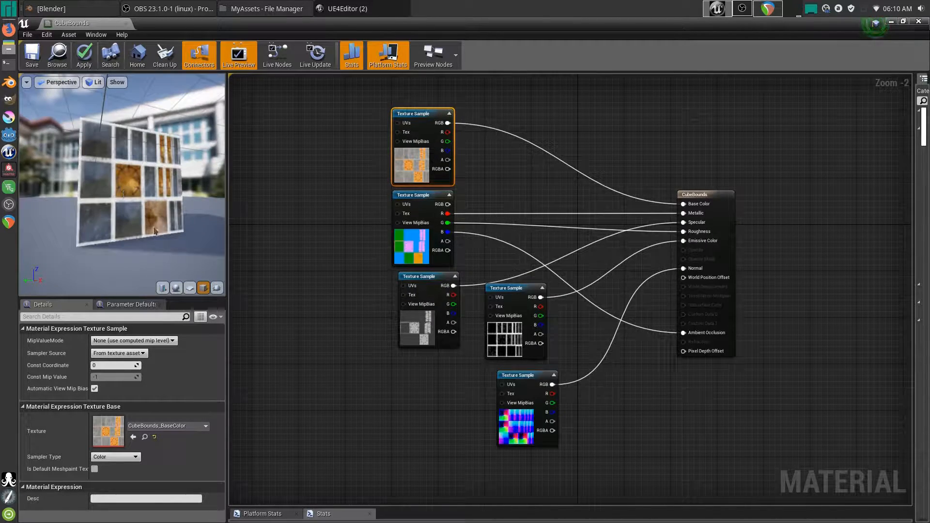
left_click_drag(110, 148, 131, 162)
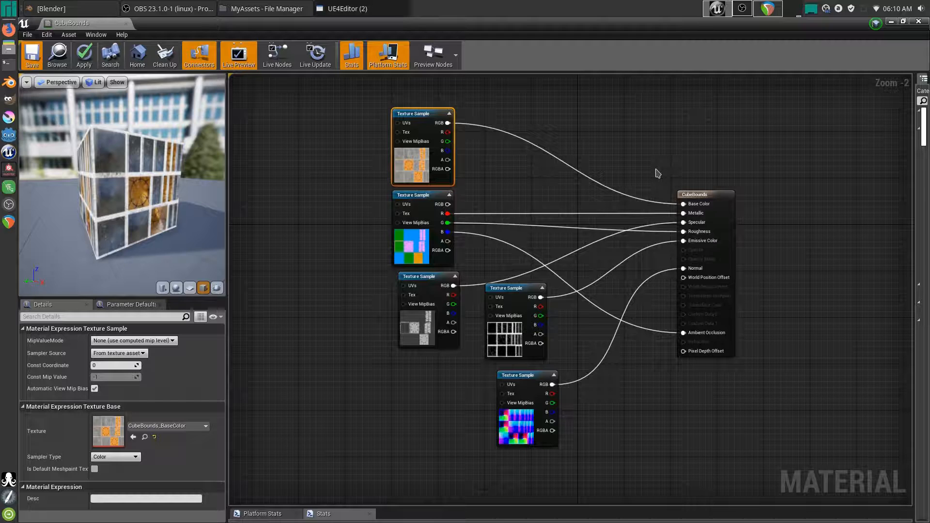
key("ctrl+s")
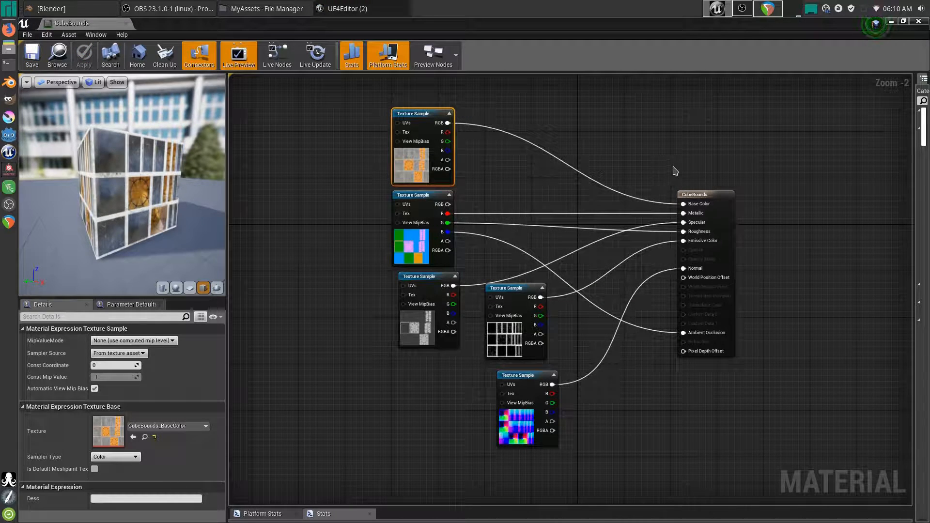
- Close the Material Editor and run a quick Play test of the level
left_click(918, 22)
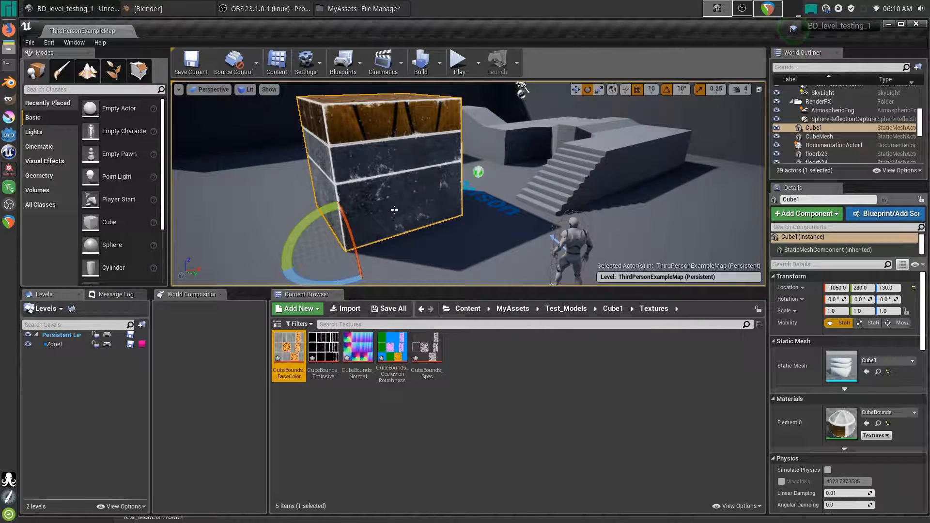
mouse_move(380, 181)
left_mouse_down("alt")
mouse_move(480, 223)
mouse_move(582, 223)
mouse_move(574, 165)
mouse_move(591, 155)
mouse_move(412, 170)
mouse_move(402, 208)
mouse_move(427, 194)
mouse_move(417, 175)
mouse_move(386, 171)
left_mouse_up("alt")
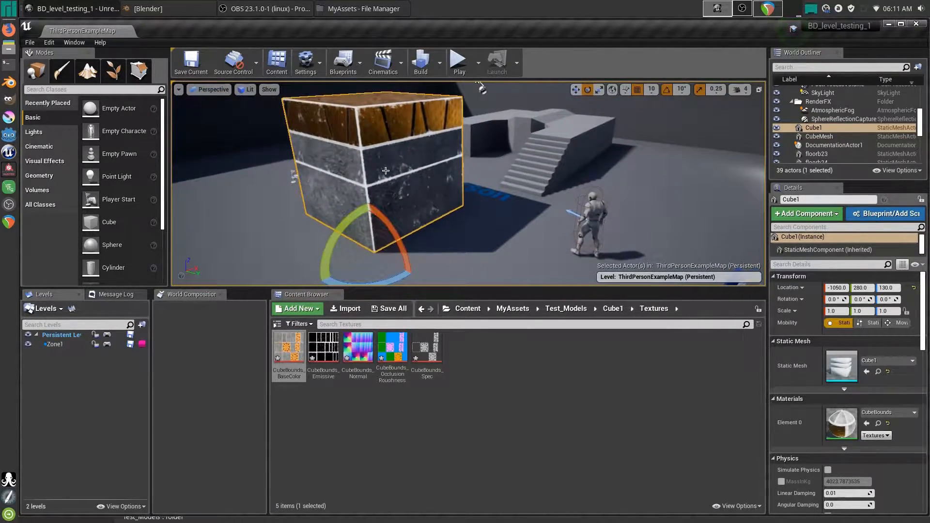
left_click(460, 63)
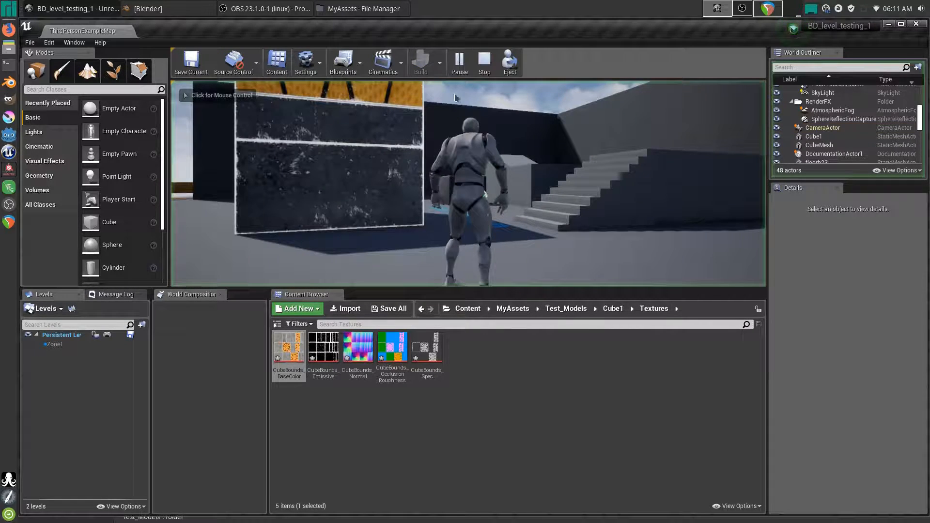
left_click(485, 62)
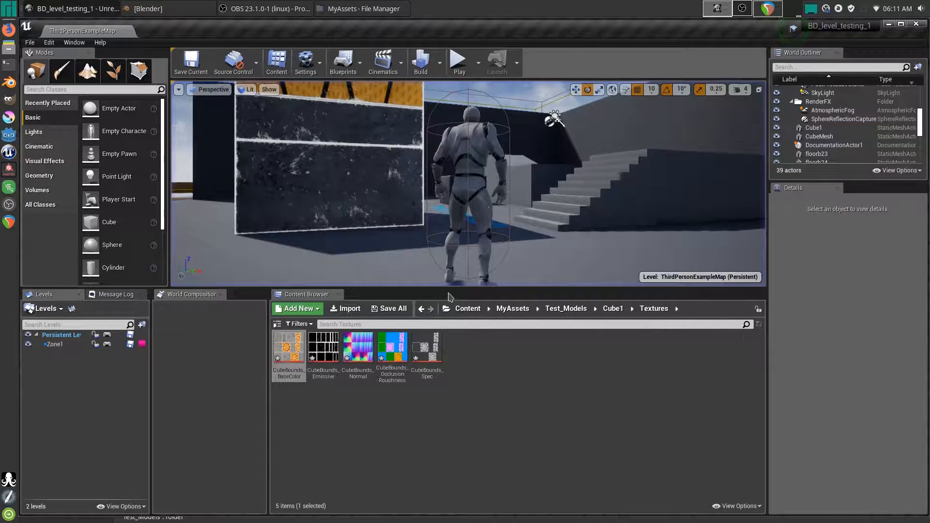
- Enlarge the level viewport, frame Cube1 and save ThirdPersonExampleMap
left_click_drag(445, 289, 438, 459)
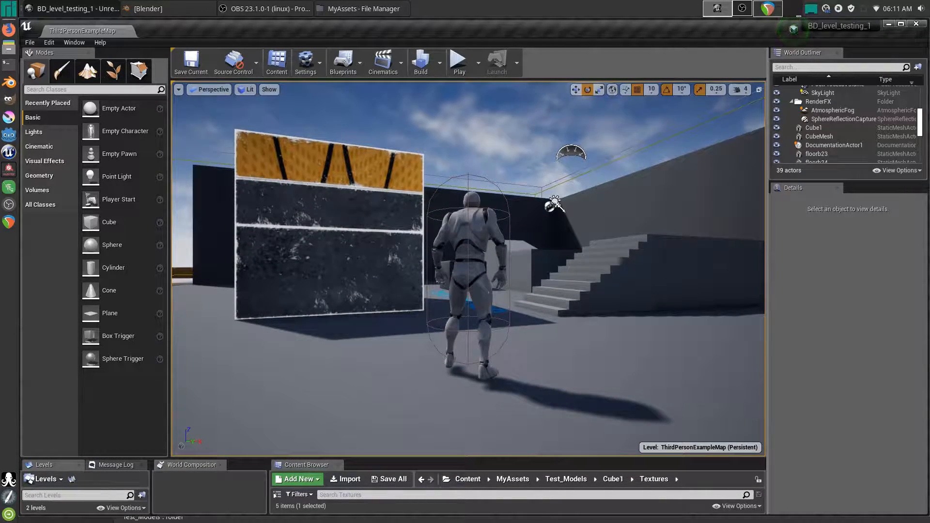
left_click(764, 299)
left_click_drag(788, 299, 871, 298)
left_click(301, 276)
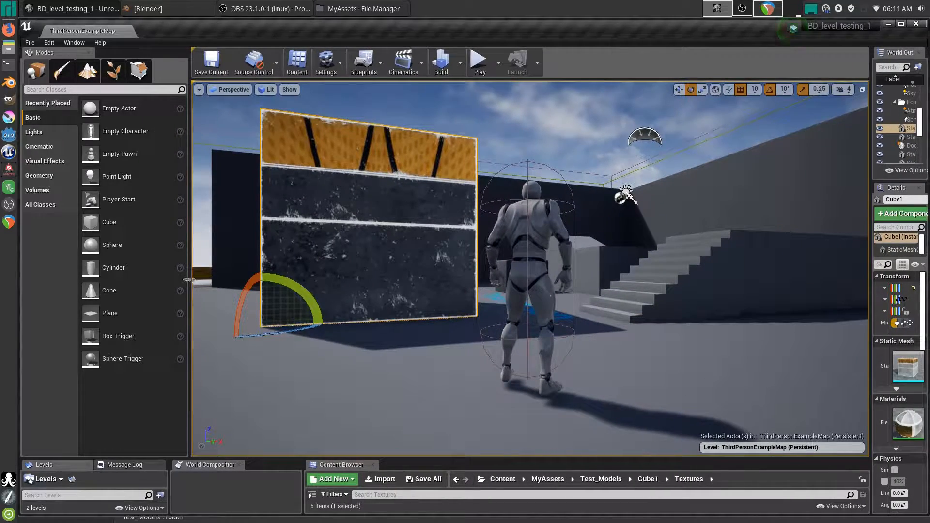
left_click_drag(194, 284, 103, 287)
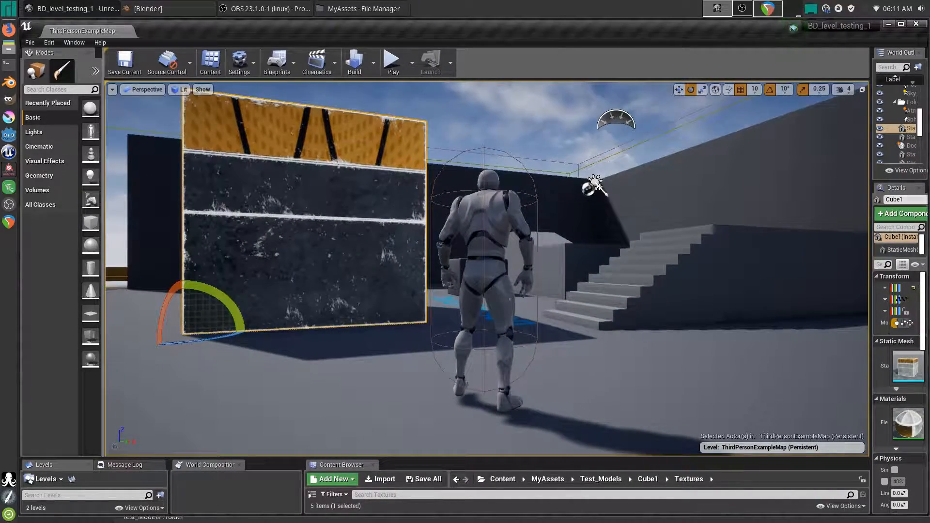
key("f")
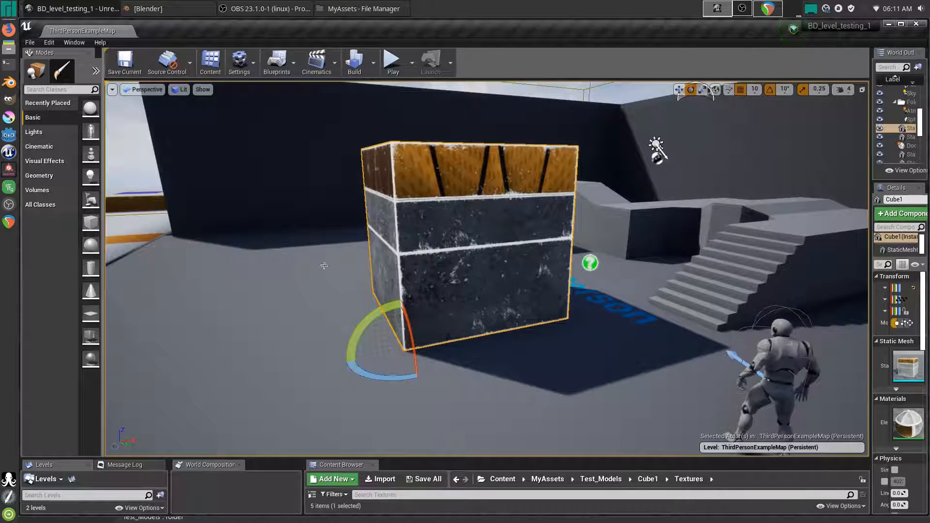
key("ctrl+s")
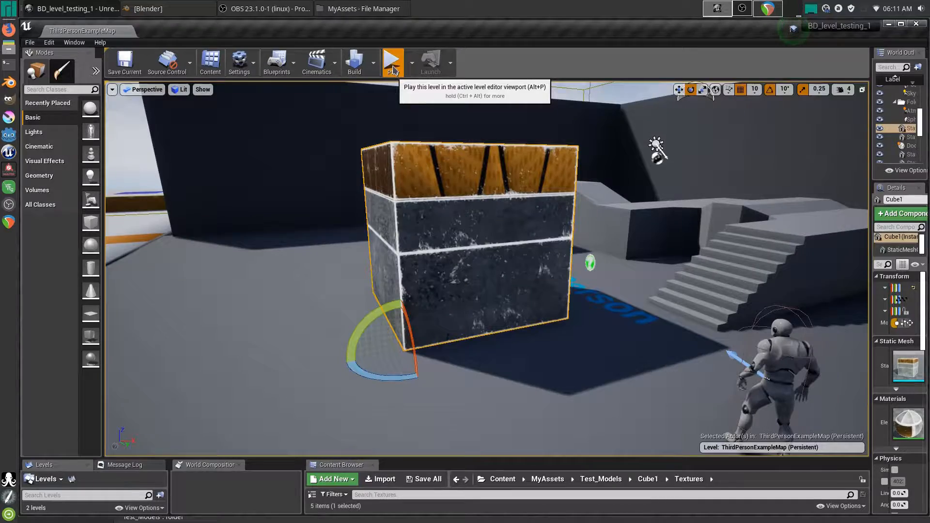
- Play-test the level, running and jumping the character around the textured cube
left_click(392, 70)
key("w")
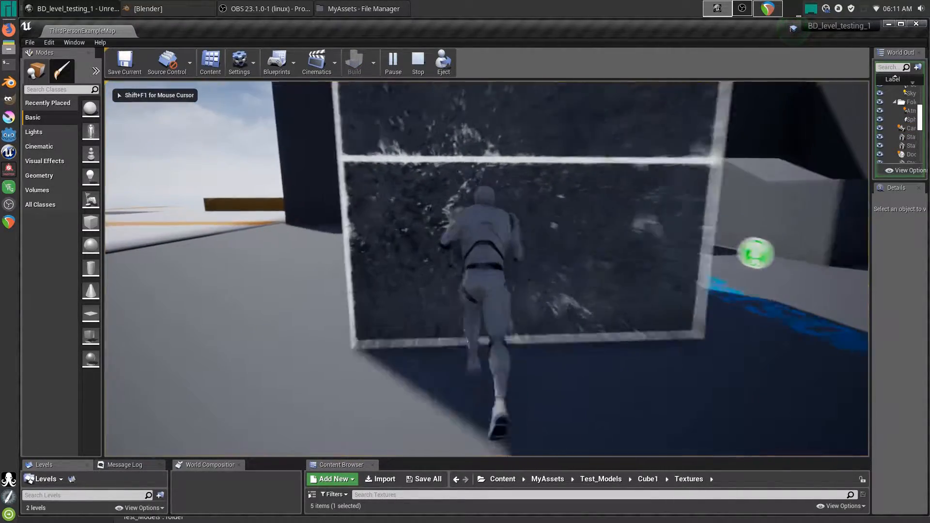
key("a")
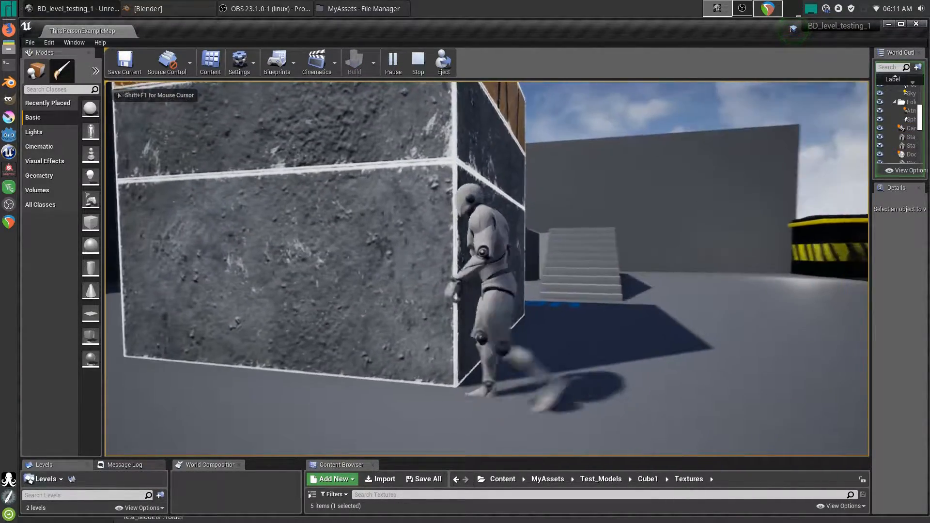
key("w")
key("a")
key("w")
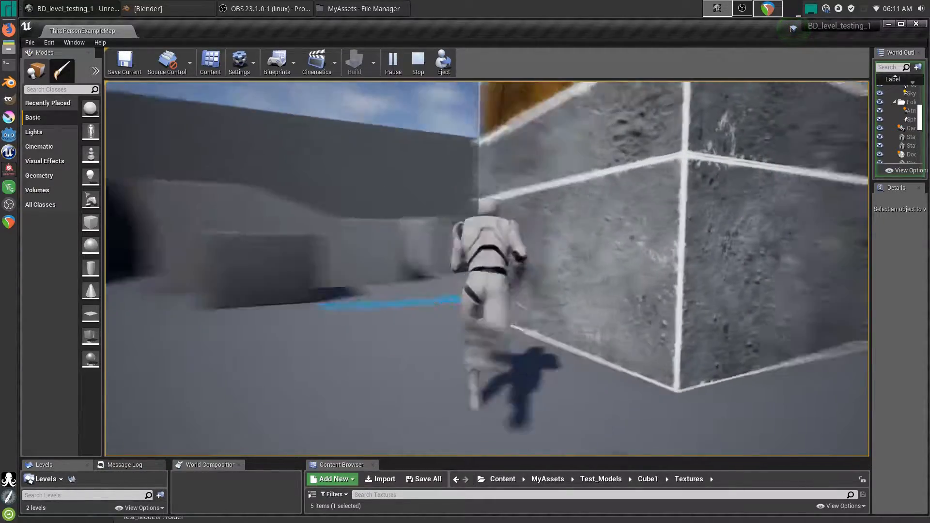
key("space")
key("d")
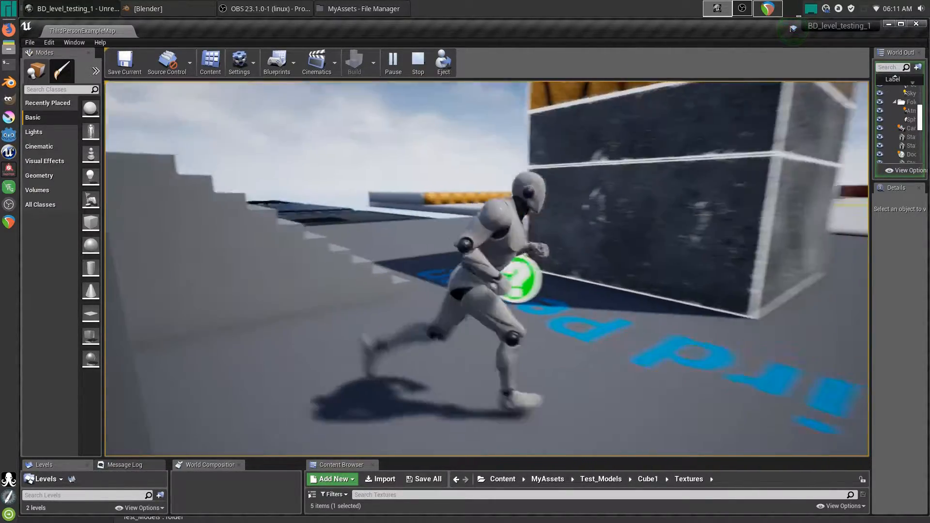
key("w")
key("space")
key("a")
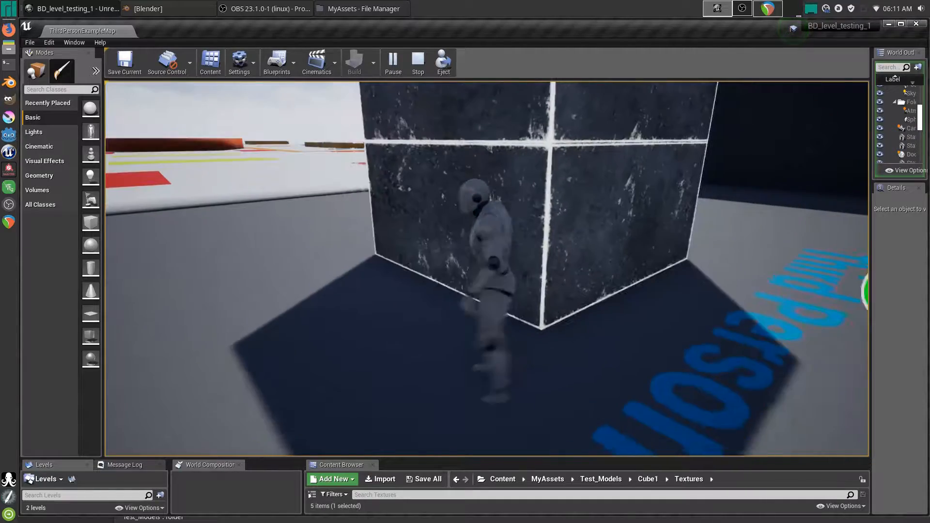
key("w")
key("a")
key("s")
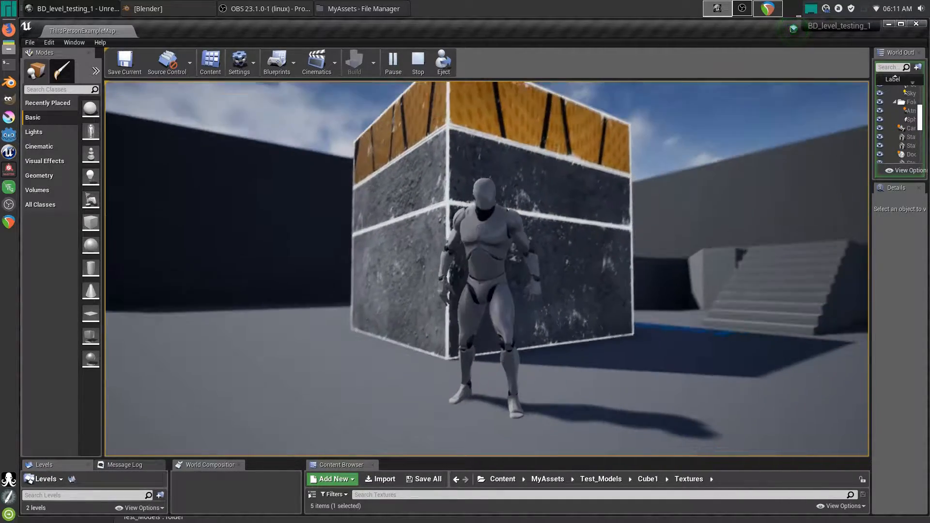
key("d")
key("shift+F1")
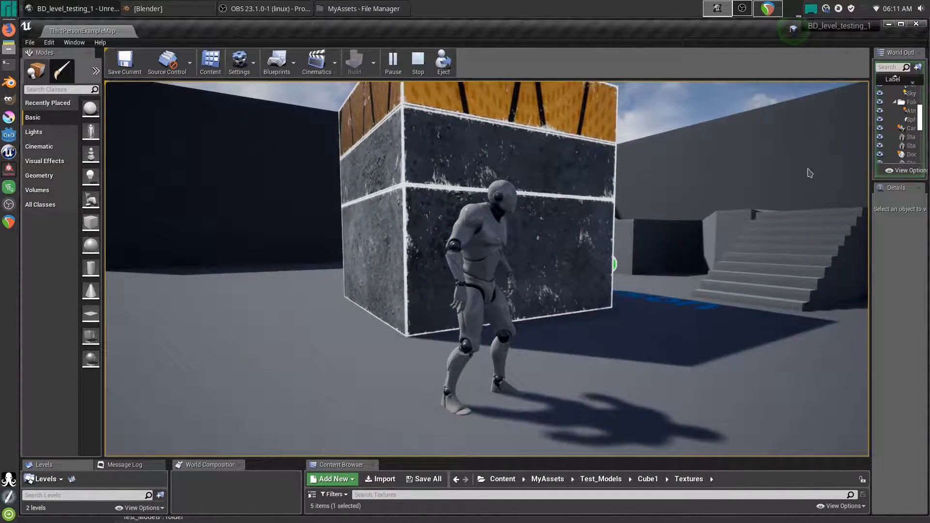
- End play and sink Cube1 down into the floor by dragging its Z arrow
key("Escape")
left_click(476, 213)
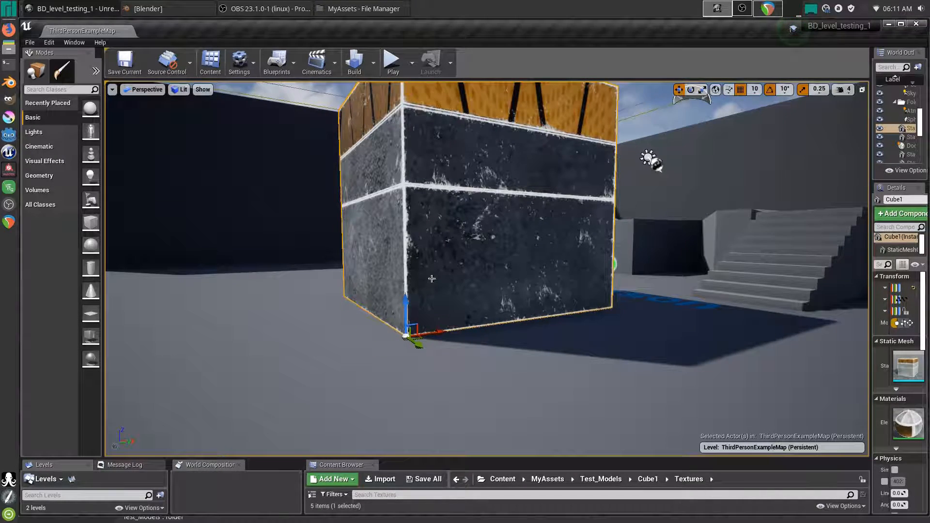
left_click_drag(407, 302, 404, 454)
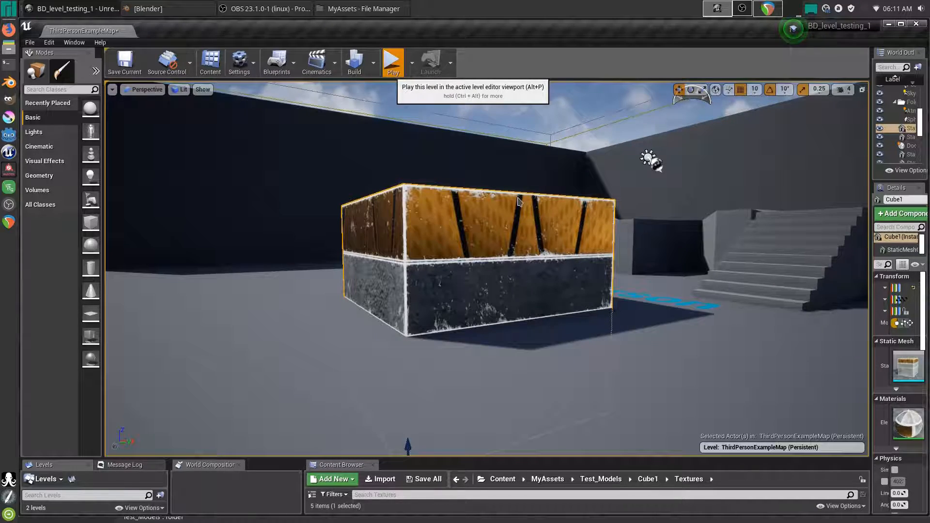
- Play the level again and walk the character across the top of the cube platform
key("alt+p")
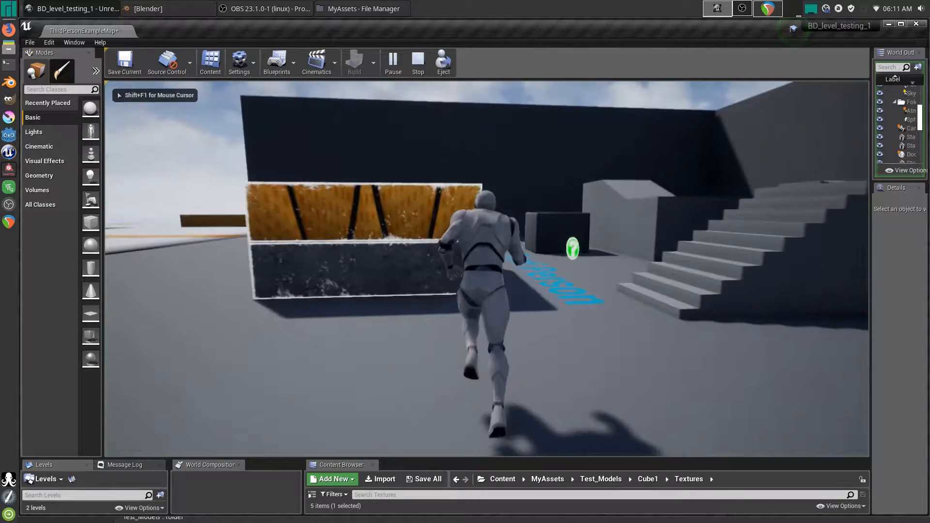
key("a")
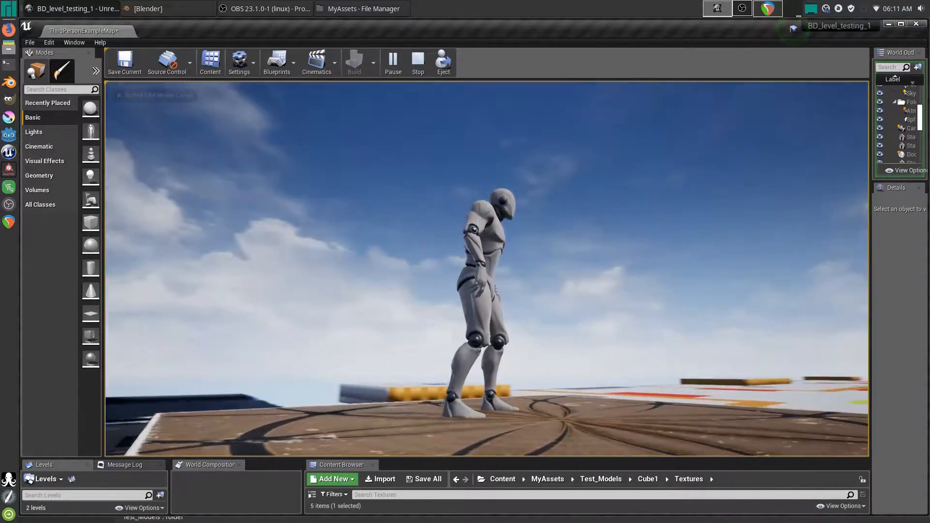
key("d")
key("s")
key("d")
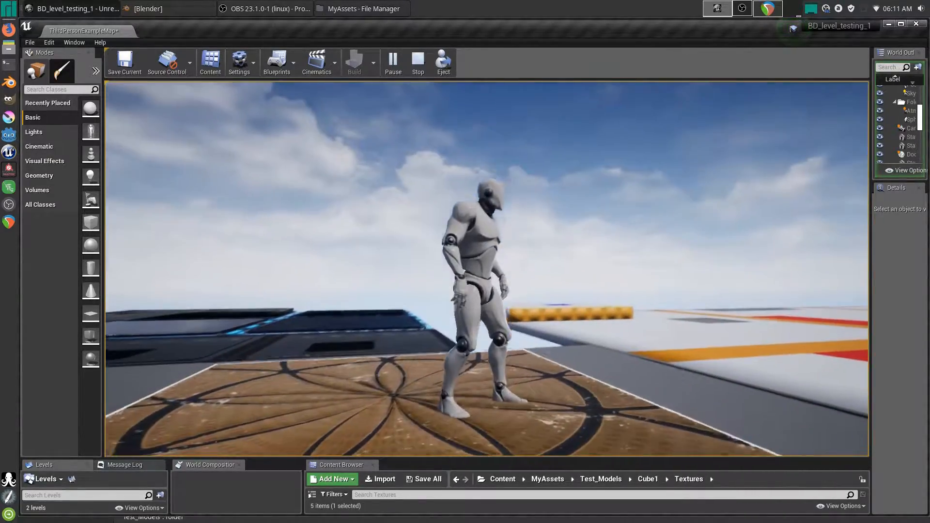
key("w")
key("s")
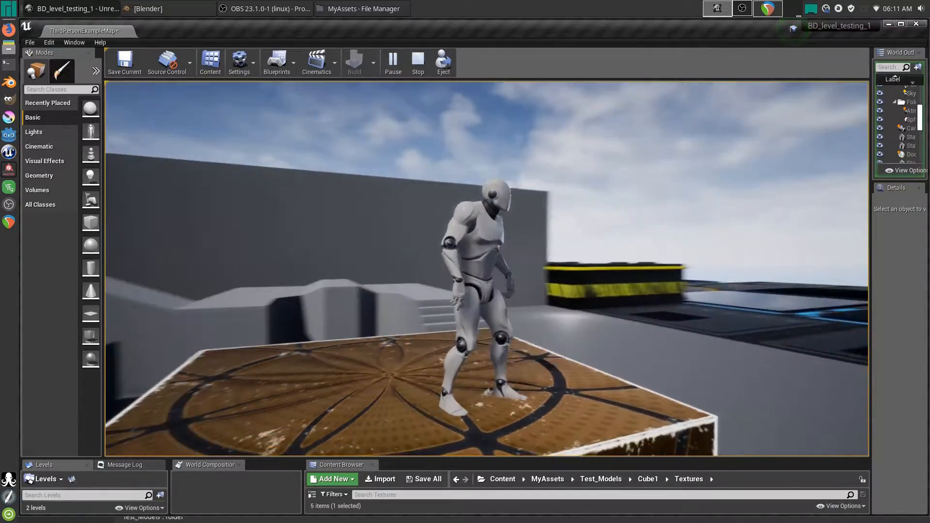
key("d")
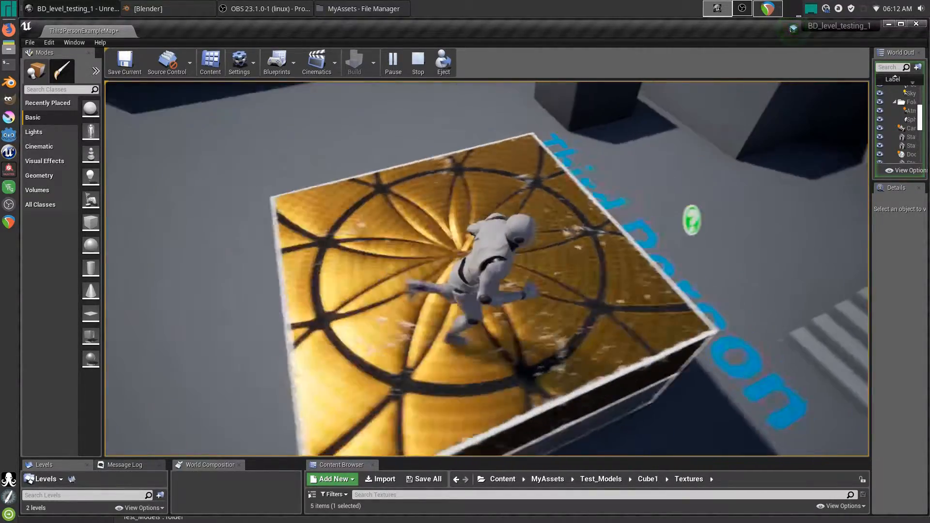
key("a")
key("w")
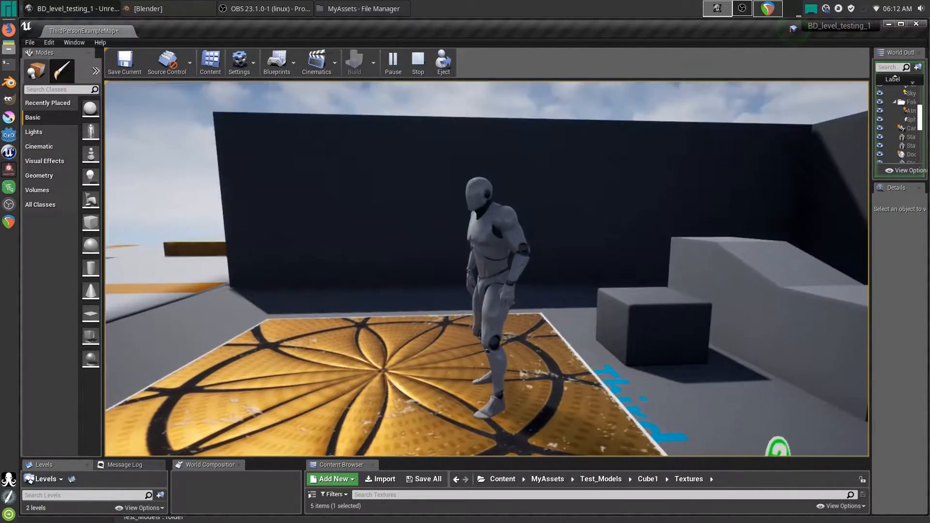
key("Escape")
- In Blender, inflate the UCX_CubeBounds_01 collision mesh with a 0.1 Shrink/Fatten
left_click(146, 9)
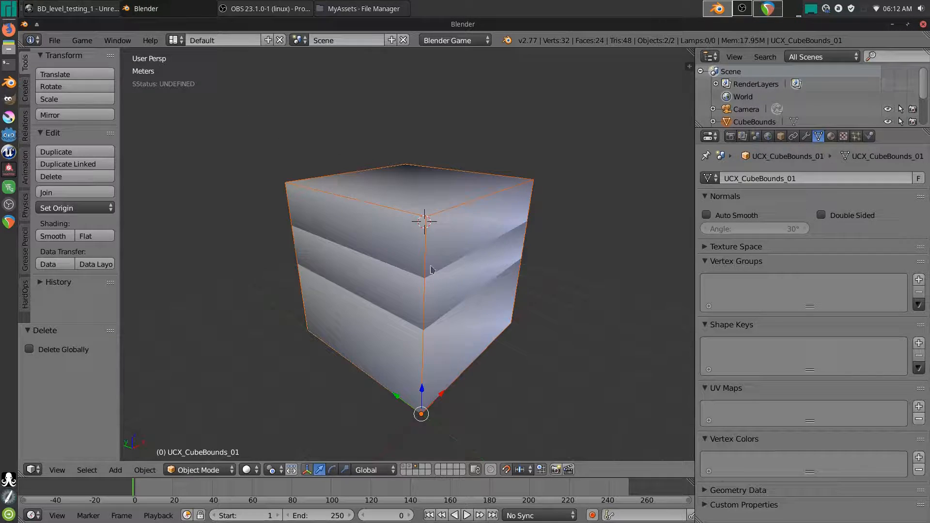
right_click(427, 224)
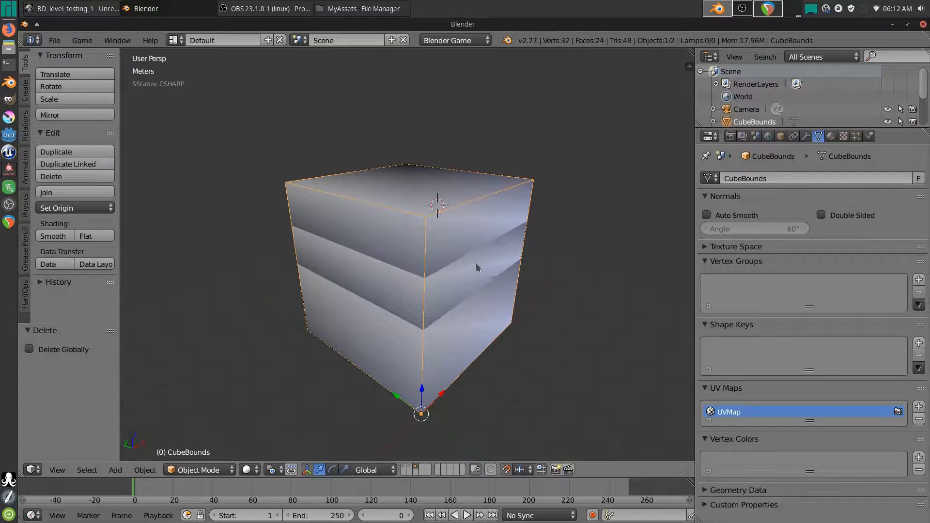
middle_click_drag(477, 267, 474, 266)
right_click(421, 230)
key("Tab")
key("a")
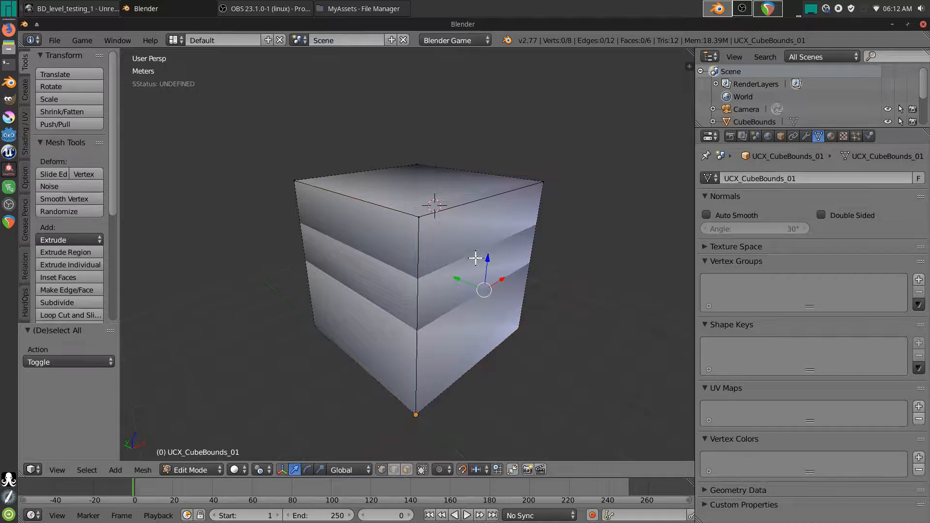
key("a")
middle_click_drag(466, 252, 476, 252)
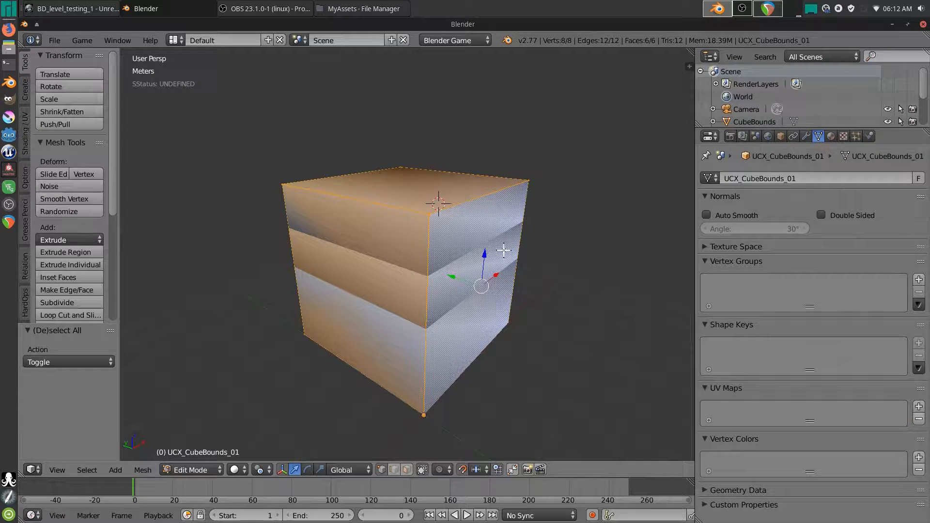
key("alt+s")
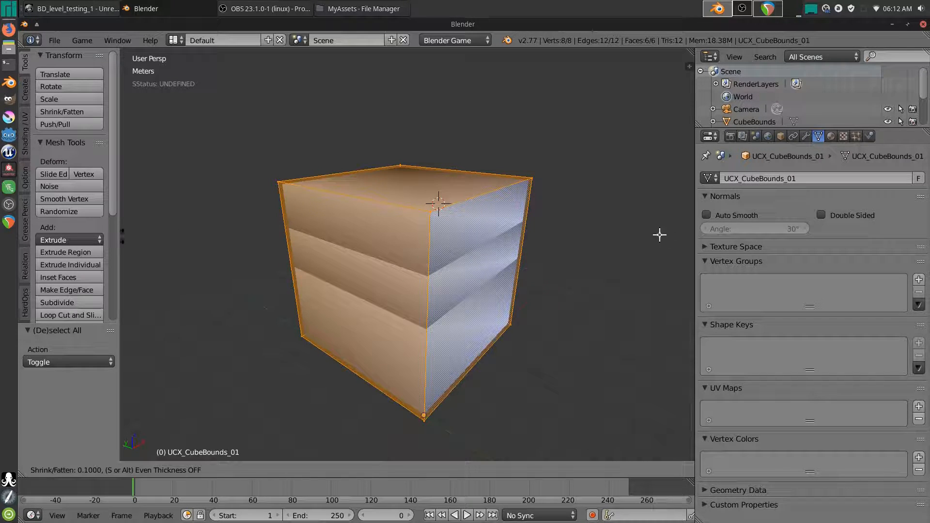
left_click(139, 233)
key("Tab")
middle_click_drag(521, 257, 496, 257)
- Select both cube objects and export them as FBX over Cube1.fbx using the saved preset
key("a")
key("a")
left_click(54, 40)
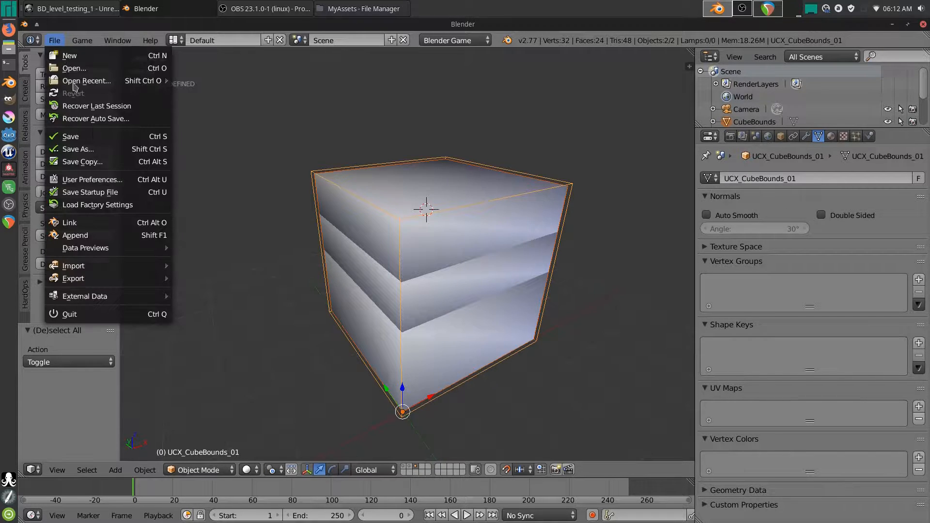
mouse_move(81, 280)
left_click(228, 304)
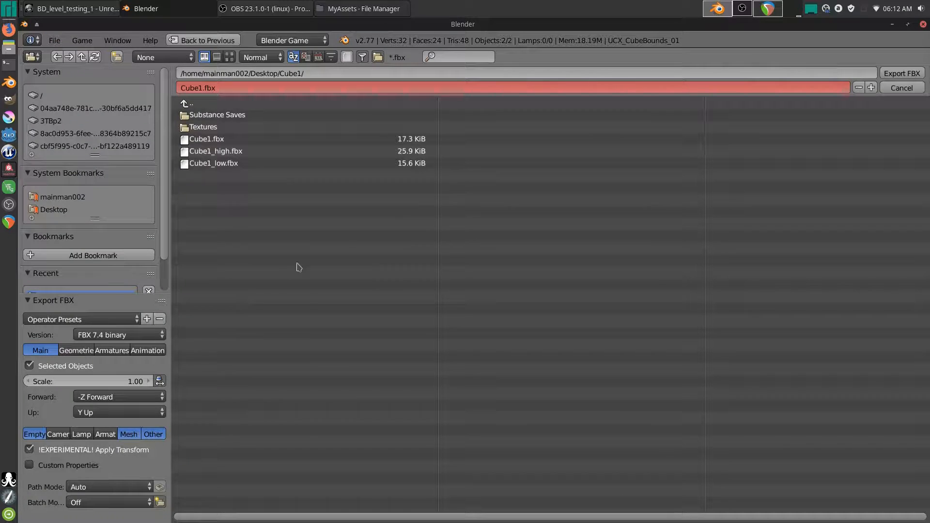
left_click(73, 320)
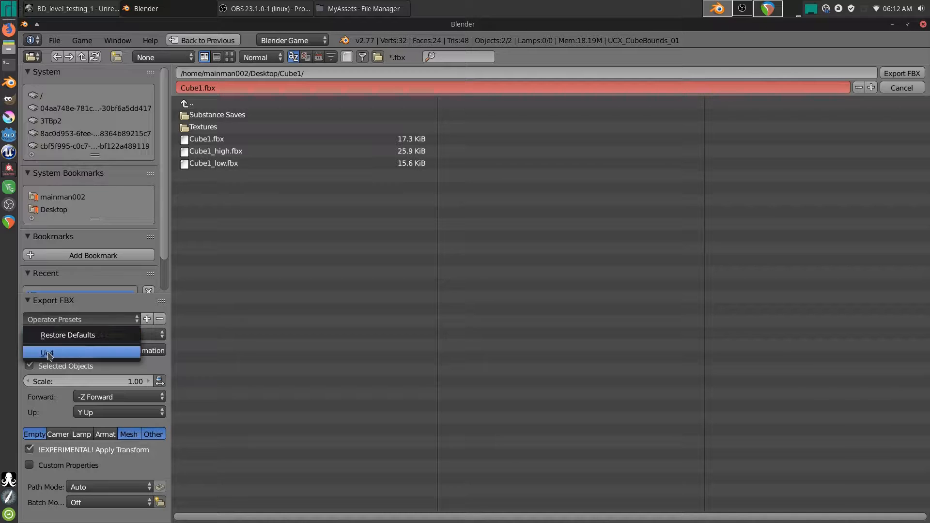
left_click(73, 353)
left_click(325, 140)
left_click(902, 73)
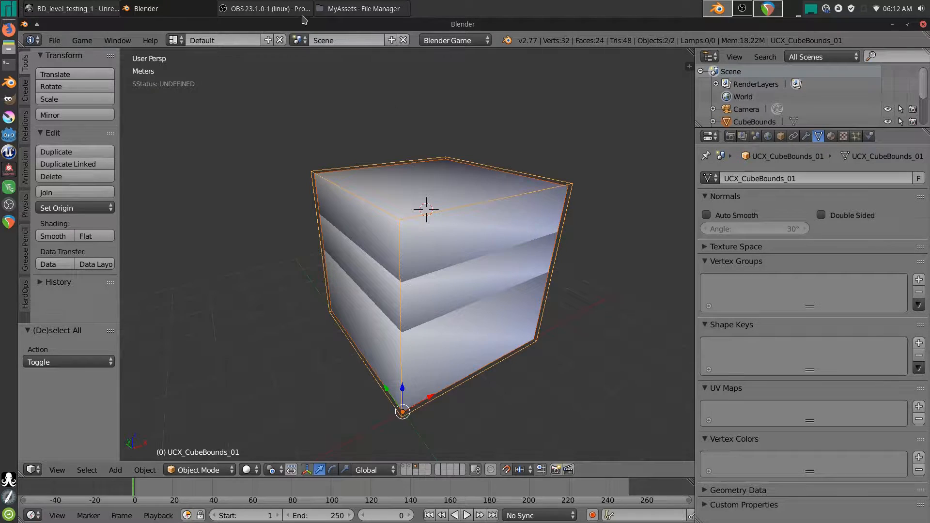
left_click(339, 9)
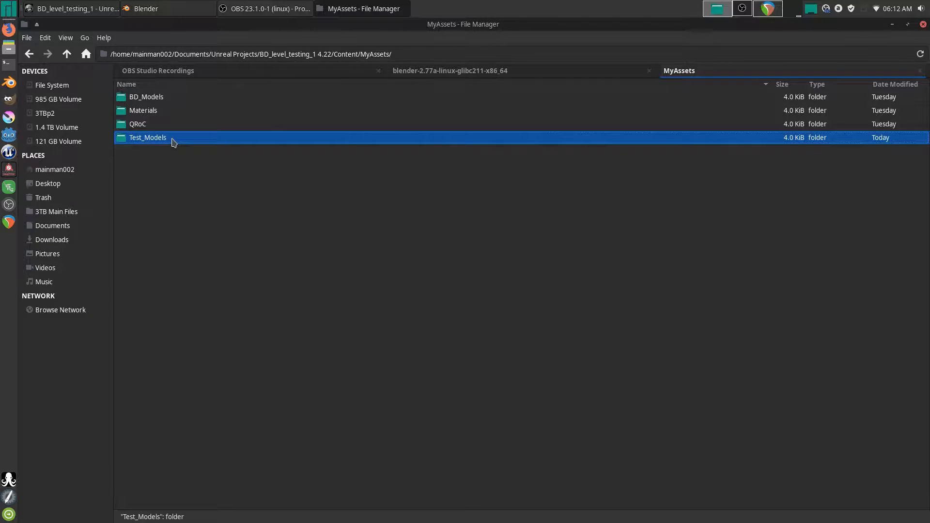
- Open the project's Test_Models/Cube1 folder and copy Cube1.fbx from the Desktop's Cube1 folder
double_click(173, 139)
double_click(139, 97)
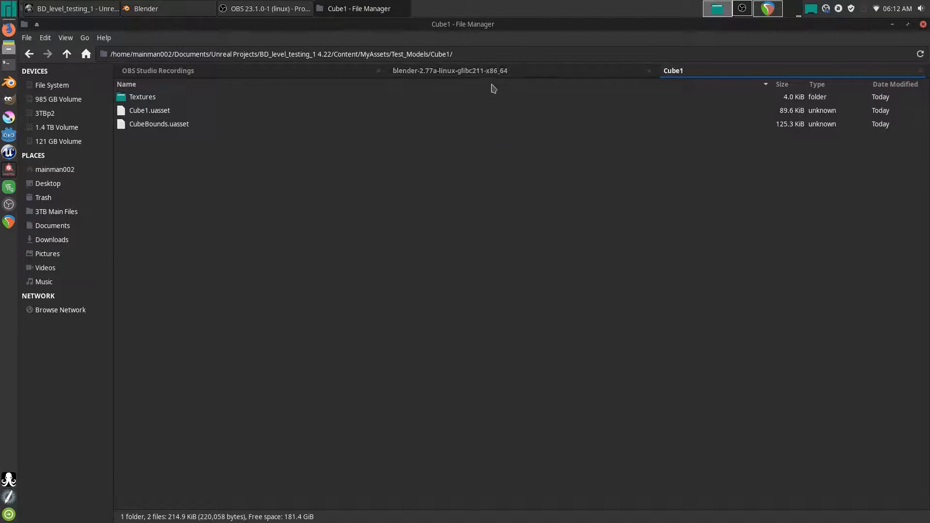
right_click(36, 190)
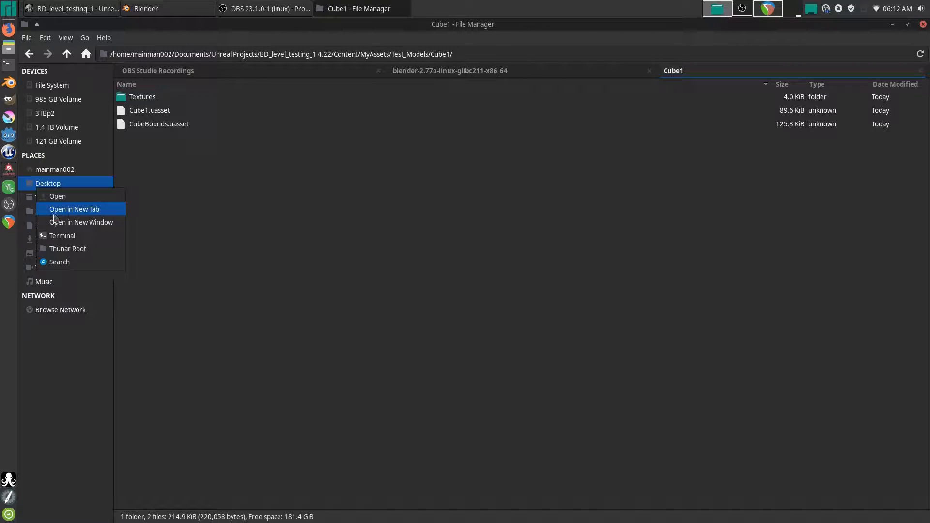
left_click(58, 208)
double_click(132, 99)
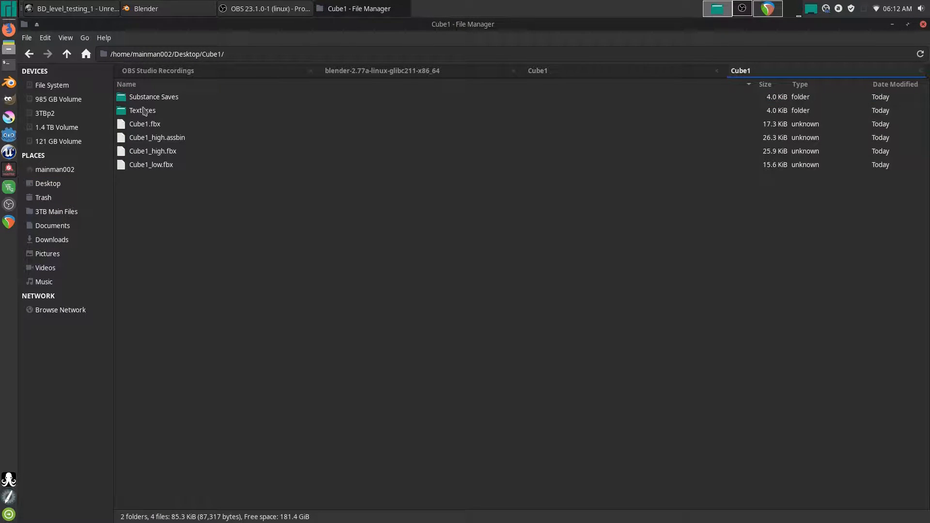
left_click(151, 127)
right_click(151, 127)
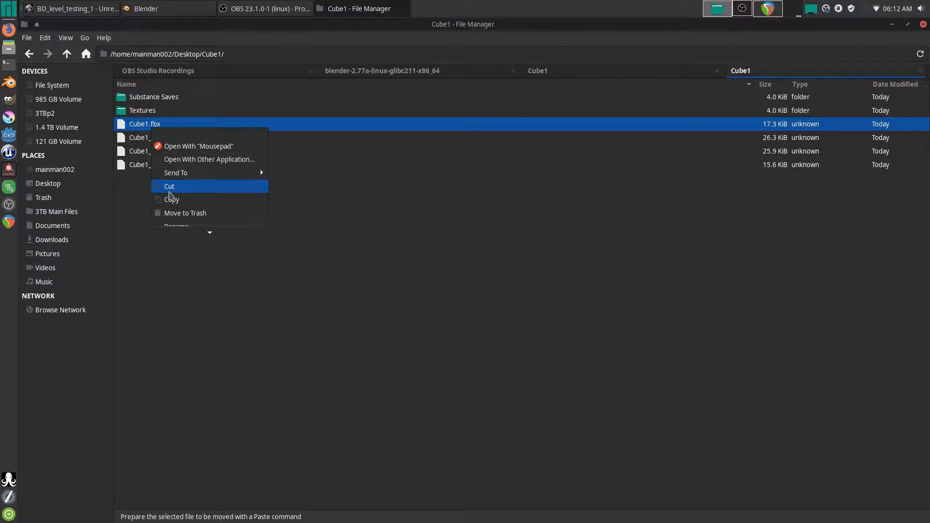
left_click(171, 200)
- Paste Cube1.fbx into the project's Test_Models/Cube1 folder and return to Unreal
left_click(538, 71)
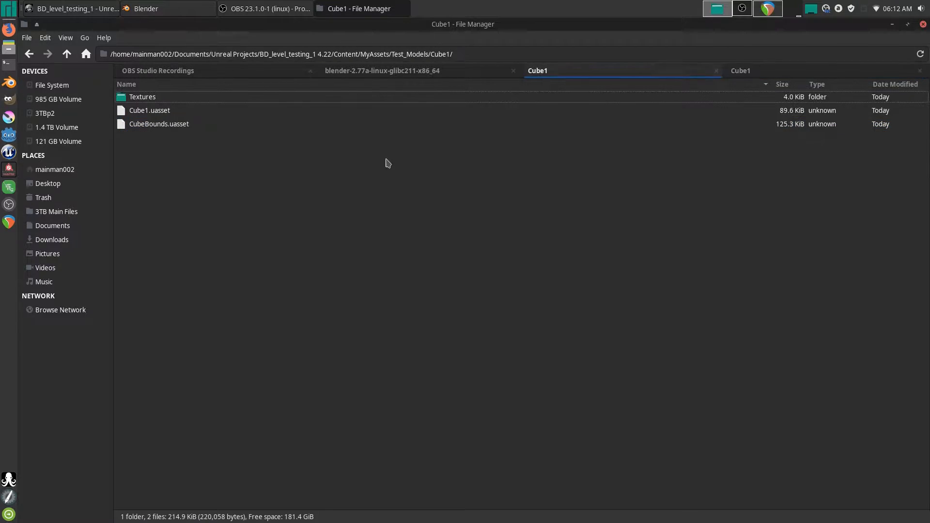
right_click(270, 225)
left_click(290, 256)
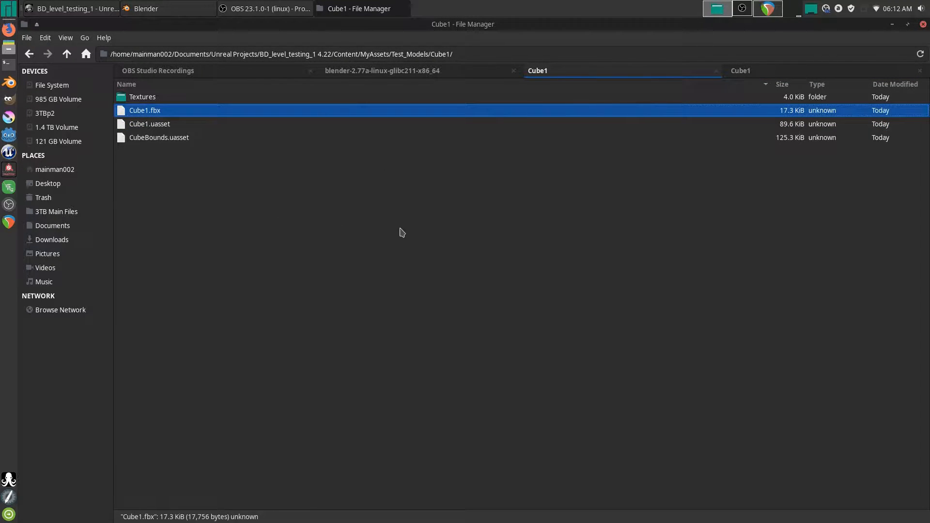
left_click(66, 54)
left_click(67, 53)
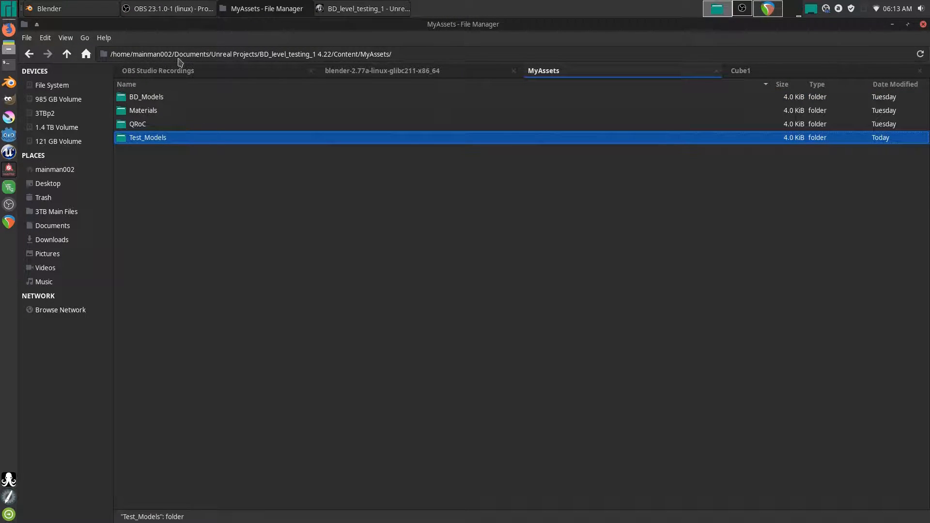
left_click(347, 11)
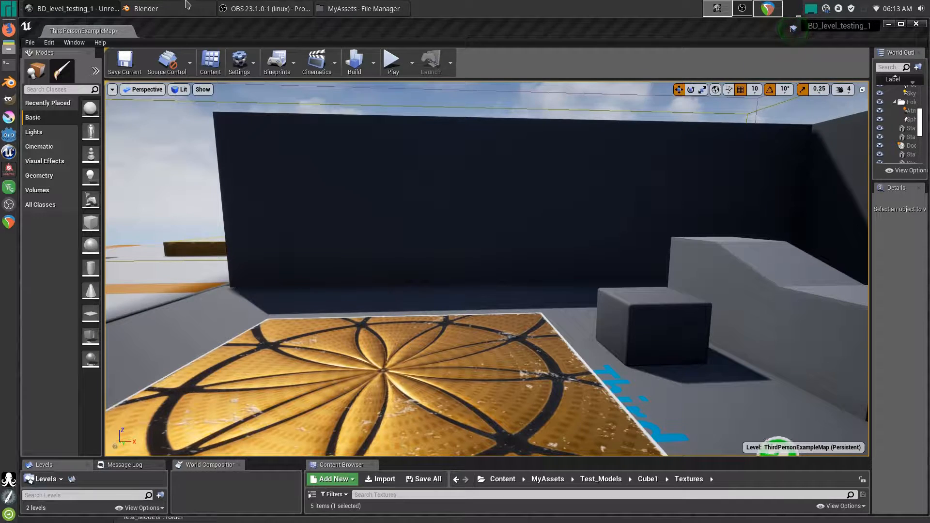
- Scale the UCX_CubeBounds_01 collision cube by 0.5 to half its size
left_click(173, 9)
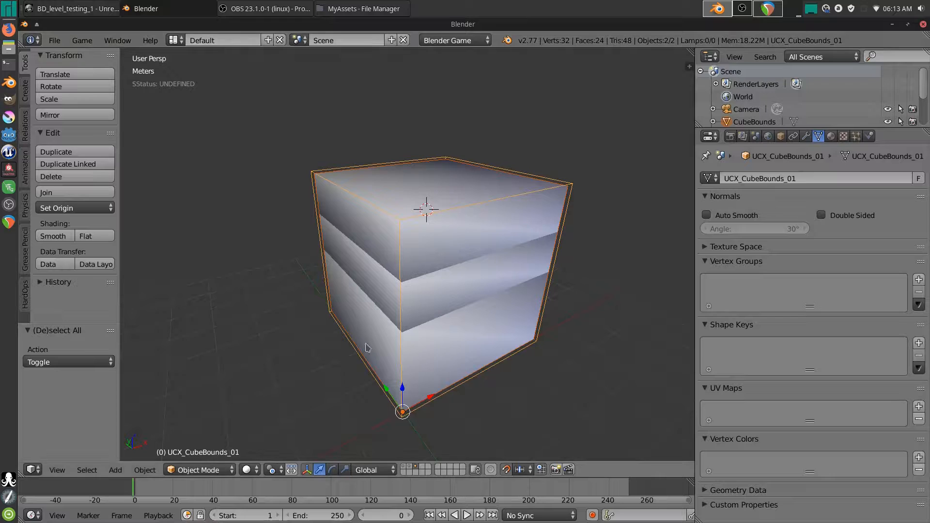
middle_click_drag(487, 296, 568, 284)
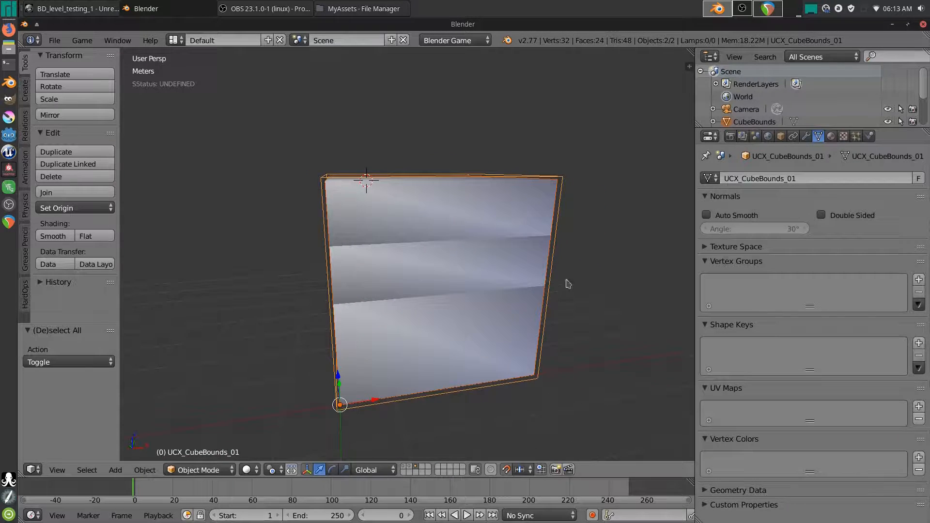
key("s")
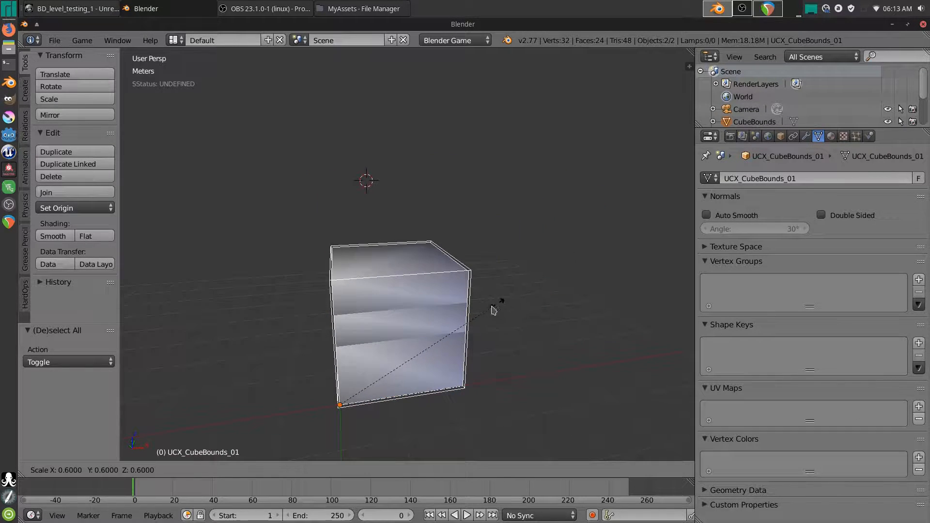
left_click(473, 321)
middle_click_drag(473, 321, 436, 349)
middle_click_drag(434, 422, 460, 311, "ctrl")
middle_click_drag(478, 296, 466, 241, "shift")
key("n")
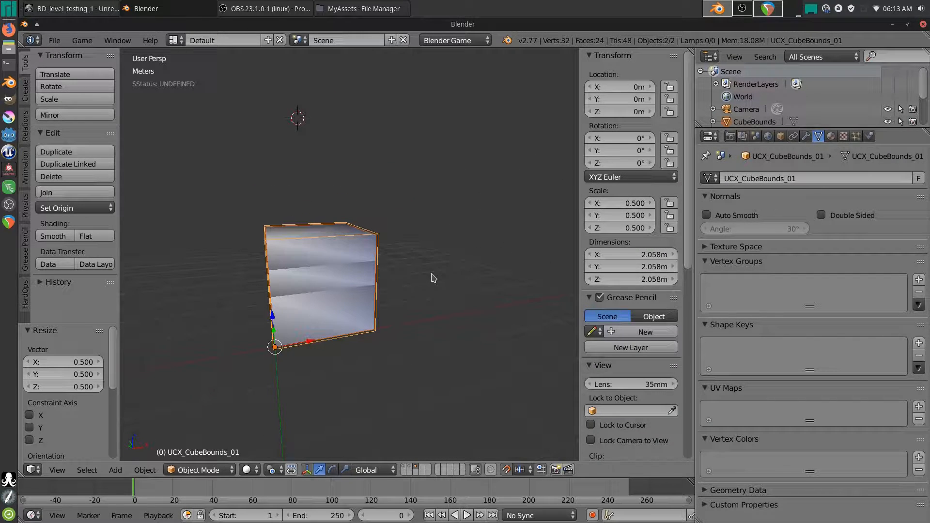
- Apply the collision cube's scale so it reads 1.000, and snap the 3D cursor to world centre
key("ctrl+a")
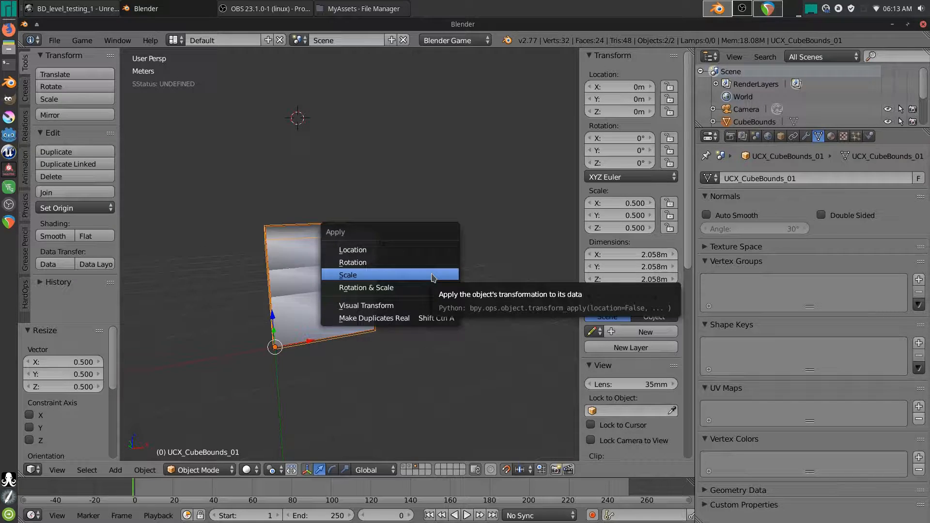
left_click(378, 275)
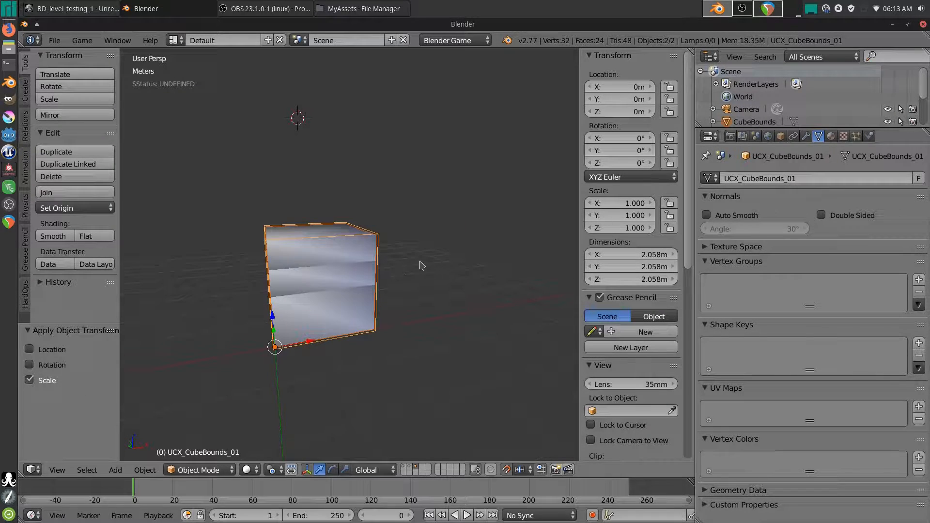
middle_click_drag(425, 273, 396, 277)
middle_click_drag(310, 187, 368, 209, "shift")
key("shift+s")
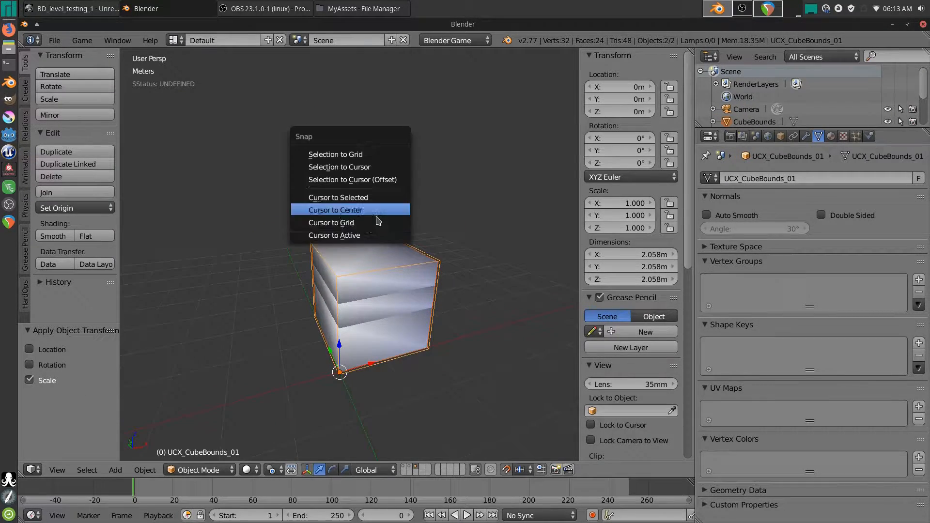
left_click(353, 212)
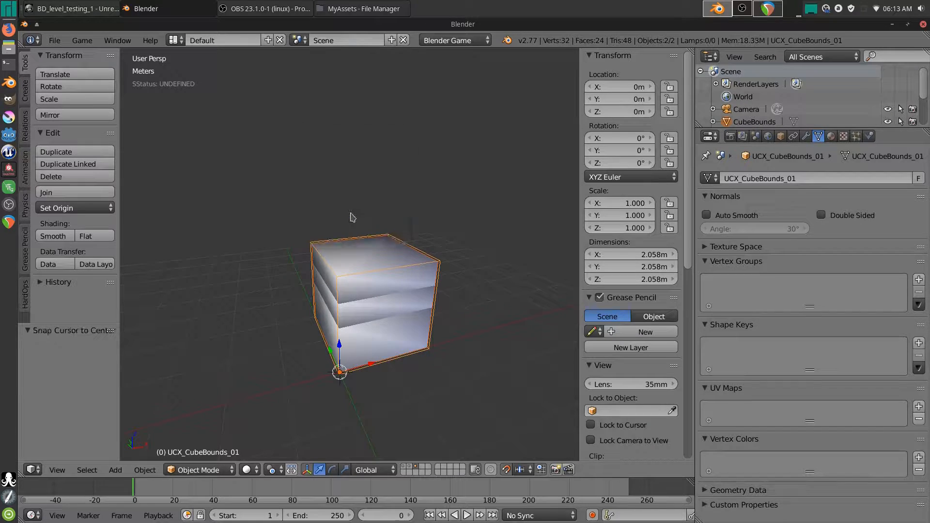
- Export the model to the chosen FBX file
left_click(54, 41)
mouse_move(106, 278)
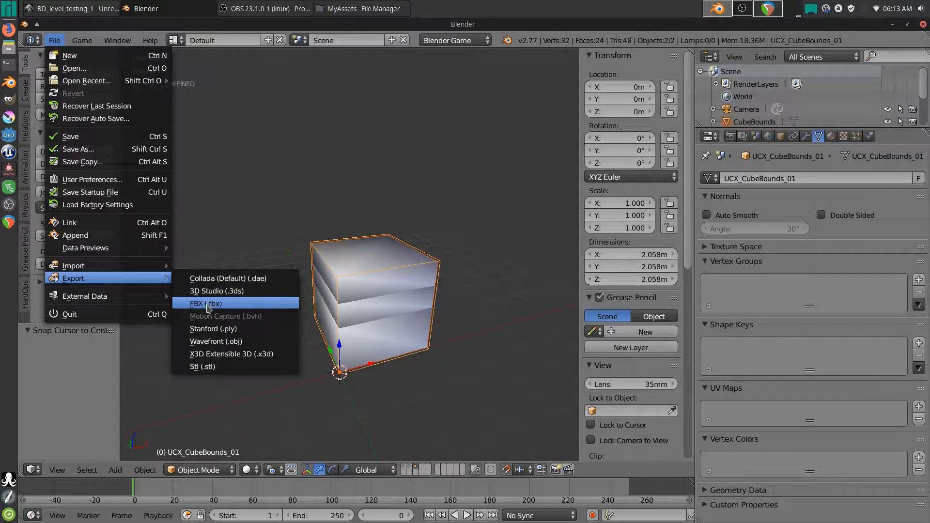
left_click(209, 308)
double_click(215, 145)
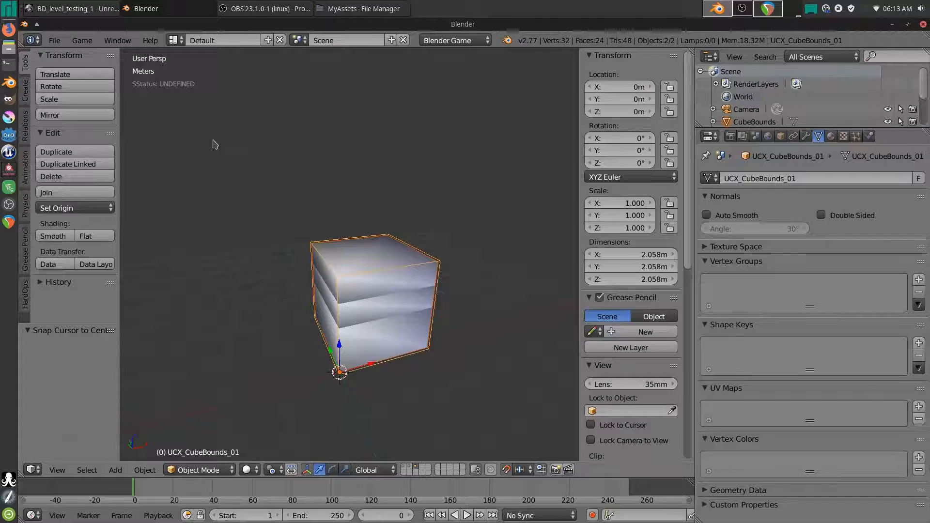
left_click(371, 8)
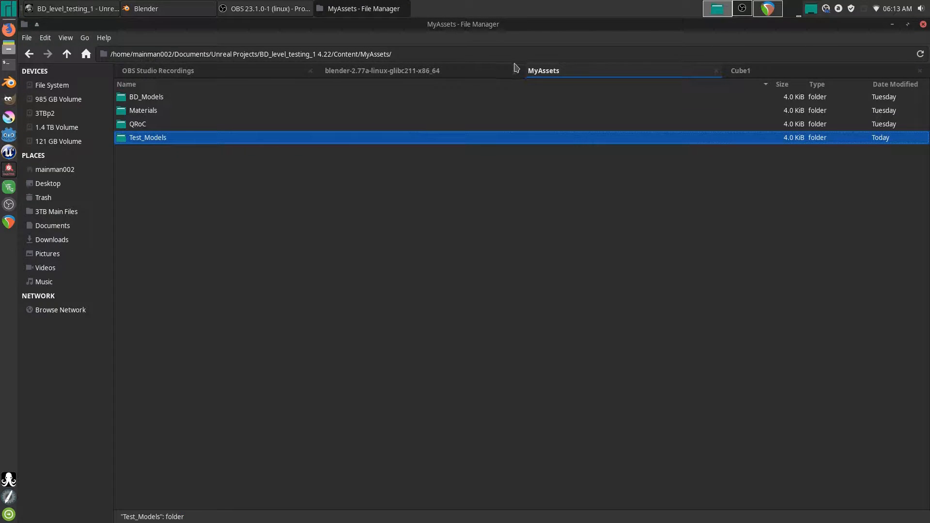
- Copy Cube1.fbx from Desktop/Cube1 into the project's Test_Models/Cube1 folder, beside Cube1.uasset and CubeBounds.uasset
double_click(362, 140)
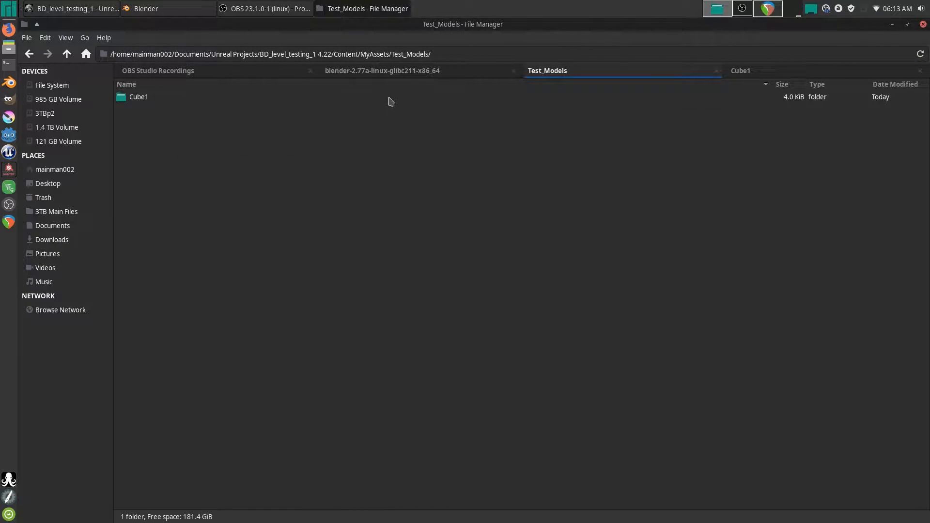
double_click(368, 104)
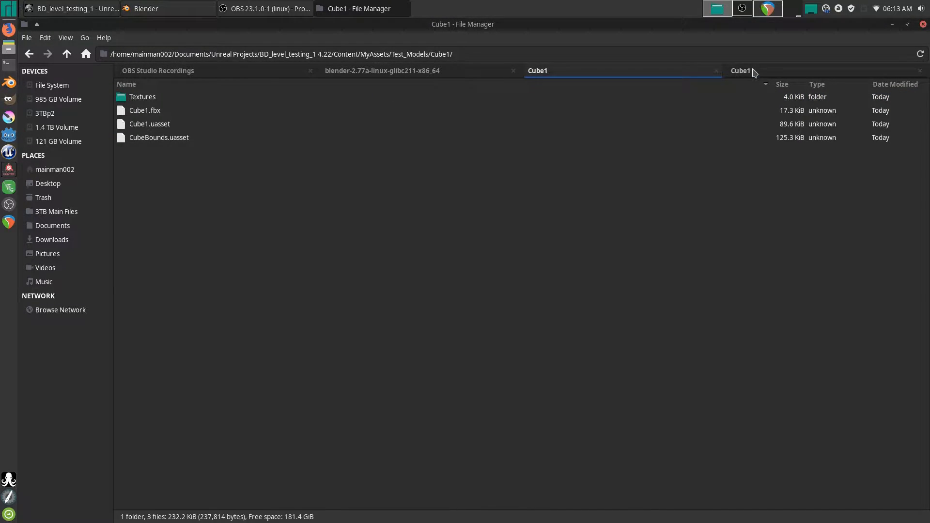
left_click(746, 70)
right_click(142, 129)
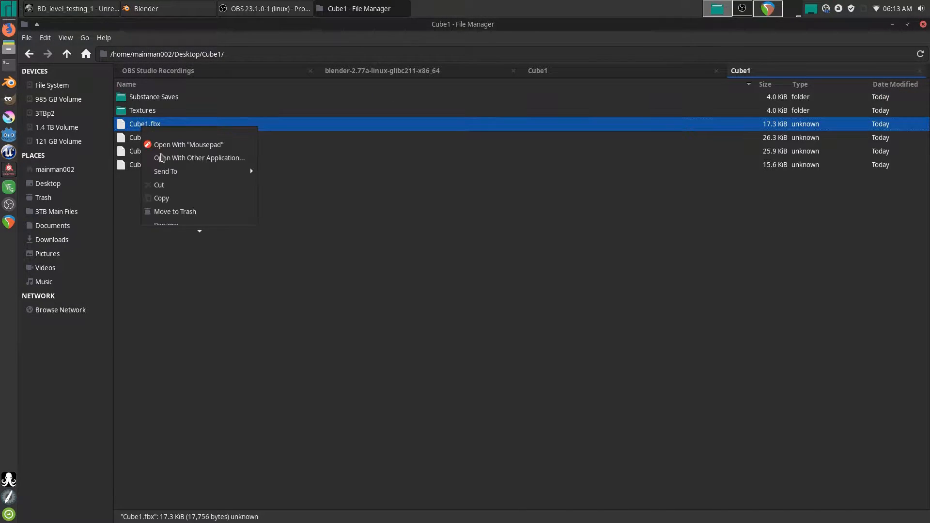
left_click(162, 199)
left_click(538, 71)
right_click(252, 223)
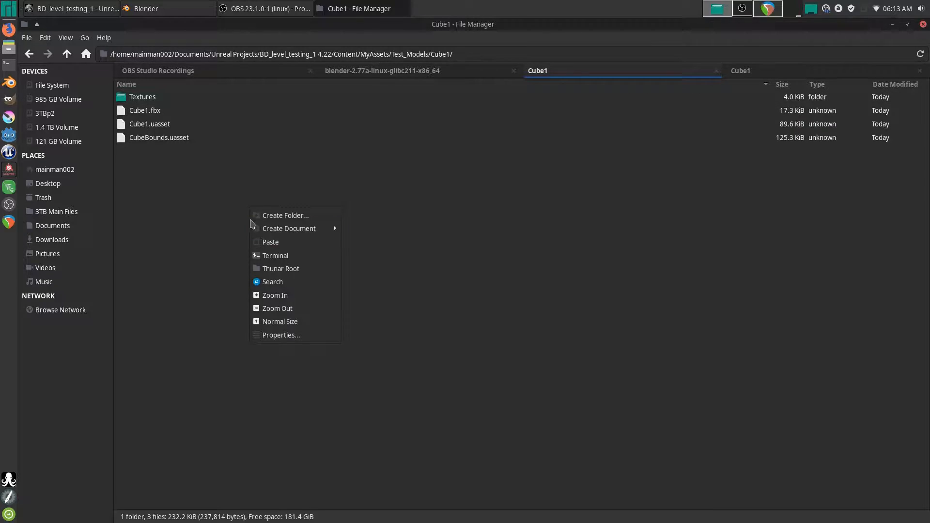
left_click(269, 242)
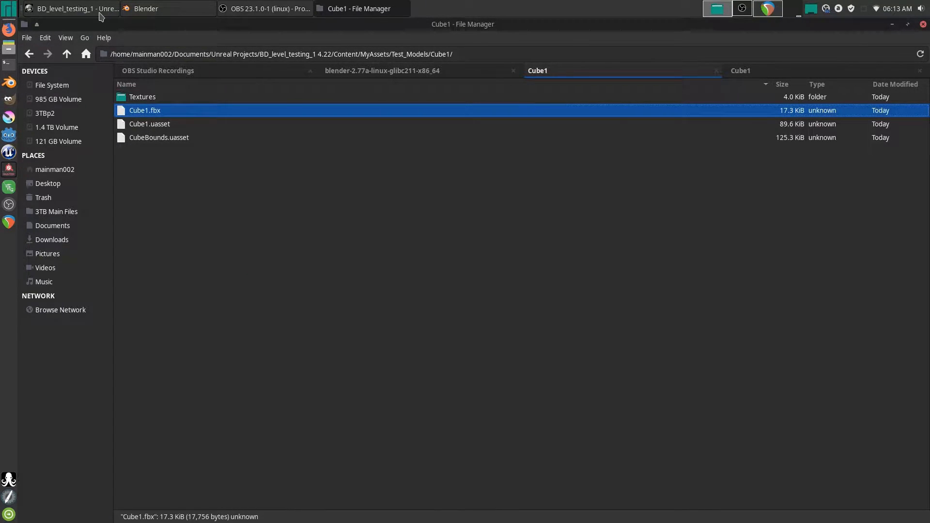
left_click(99, 11)
- Raise Cube1 above the floor, lower it partly into the floor, and save ThirdPersonExampleMap
right_click_drag(541, 246, 504, 226)
key("s")
key("s")
key("s")
left_click(436, 243)
right_click_drag(436, 243, 383, 258)
key("e")
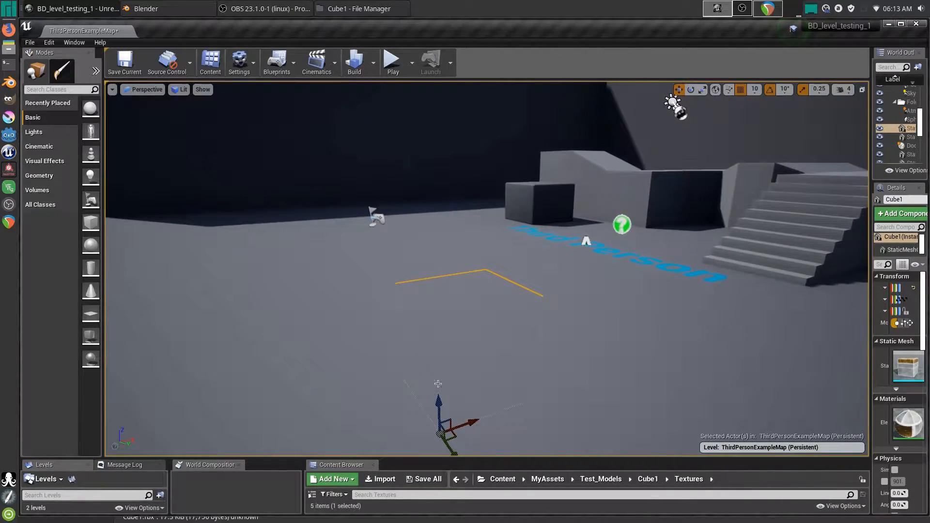
left_click_drag(438, 401, 447, 265)
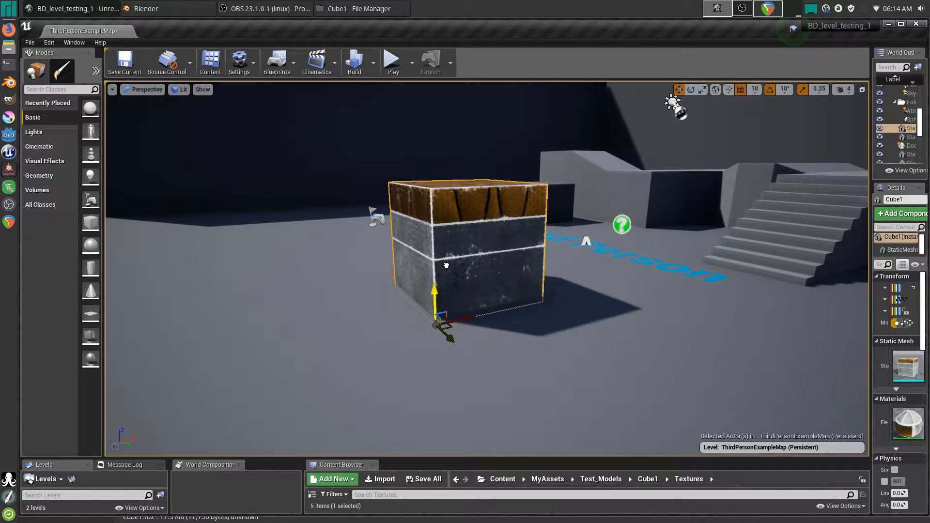
right_click_drag(395, 285, 396, 285)
left_click_drag(347, 300, 346, 379)
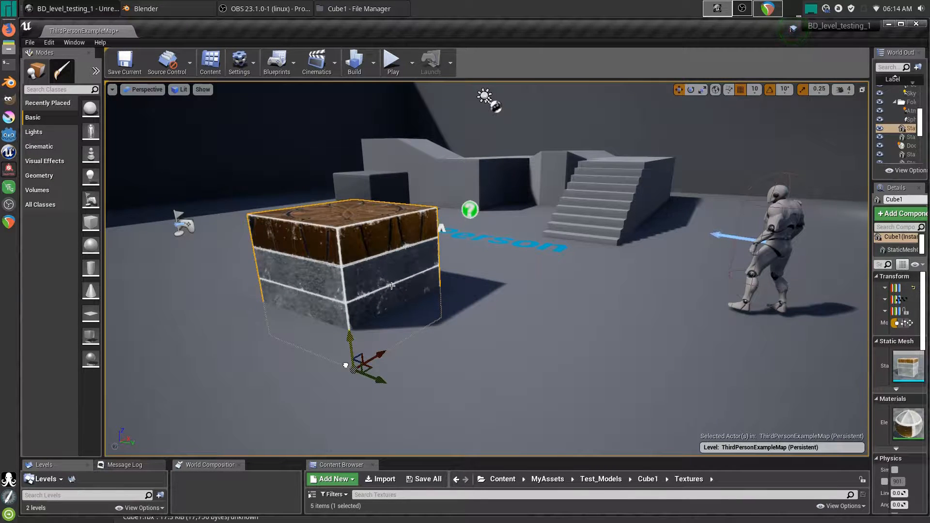
key("ctrl+s")
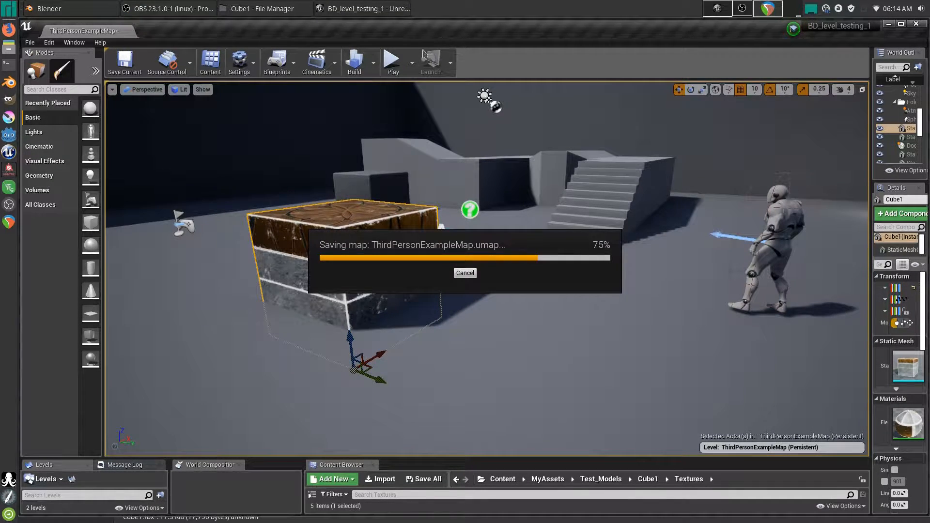
- Start a play test and jump the character up onto the textured cube
left_click(392, 61)
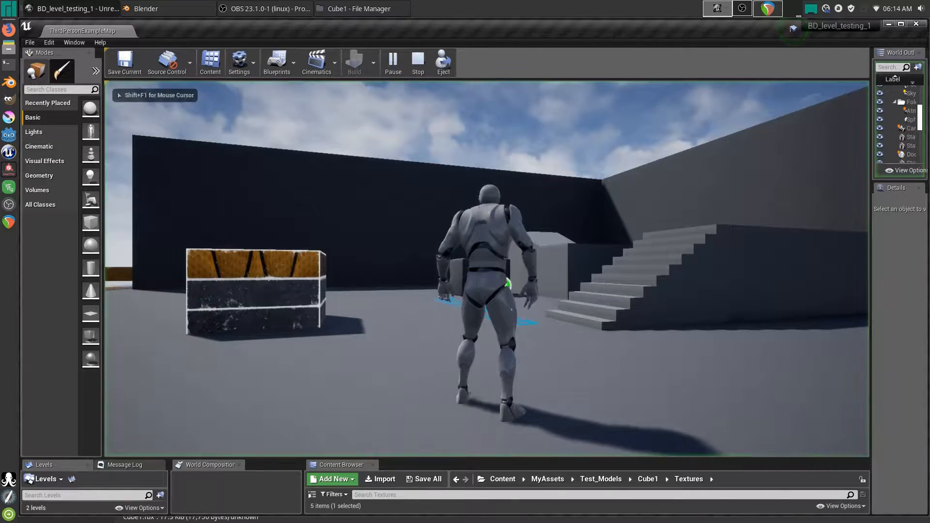
key("w")
key("space")
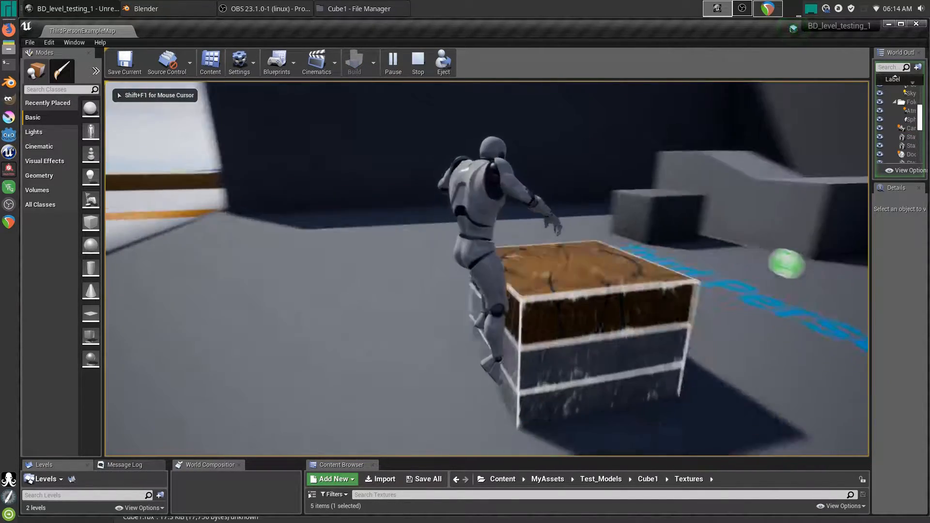
key("d")
key("space")
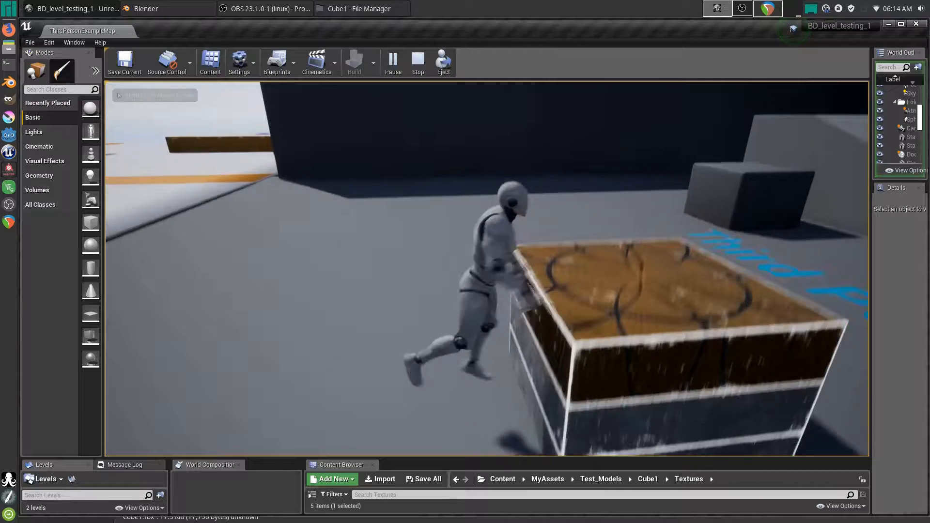
key("w")
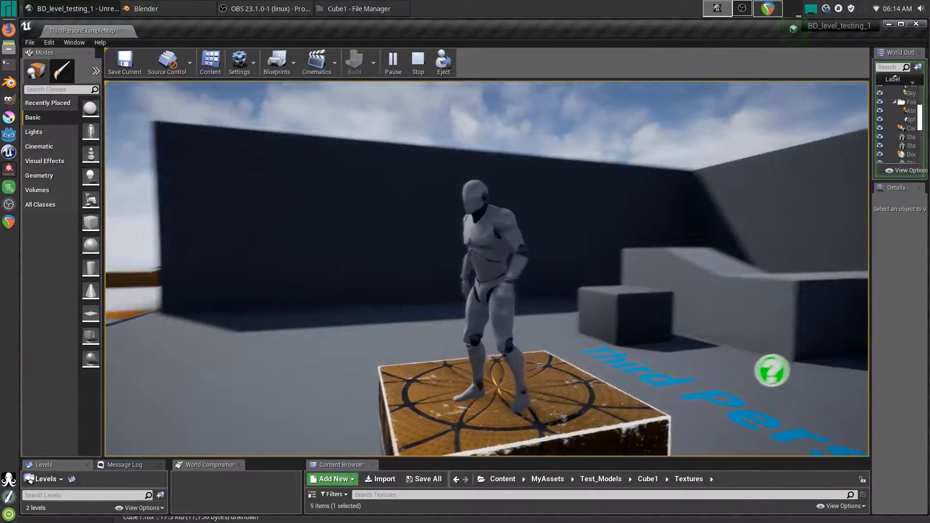
- Run the character off and around the cube, end the play test, and return to Blender
key("s")
key("w")
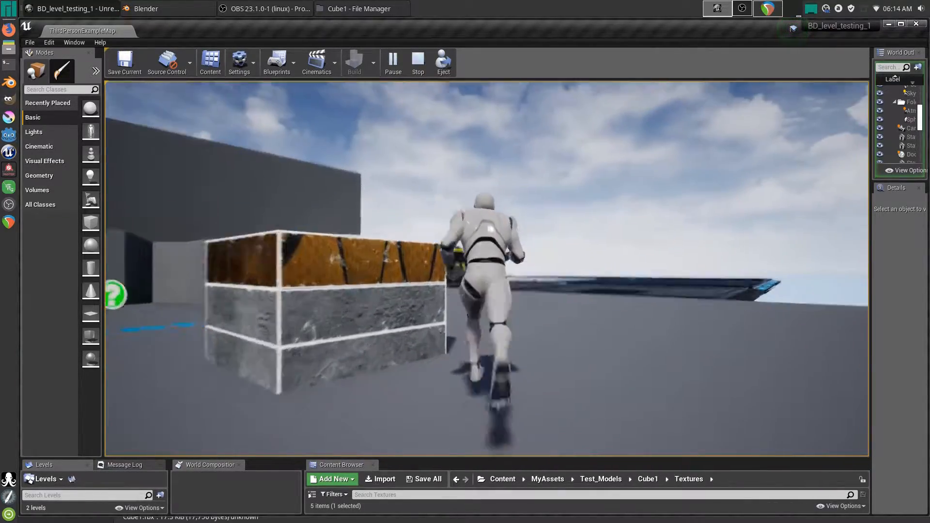
key("a")
key("s")
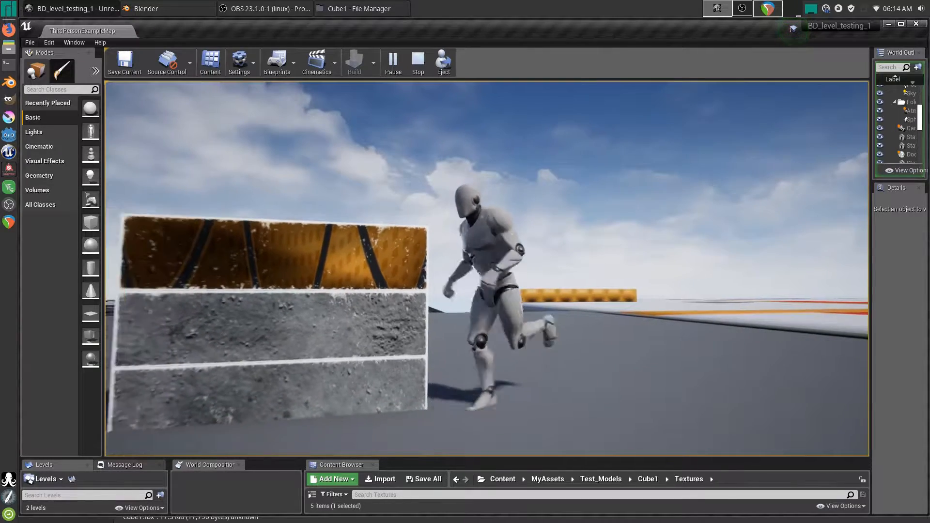
key("w")
key("d")
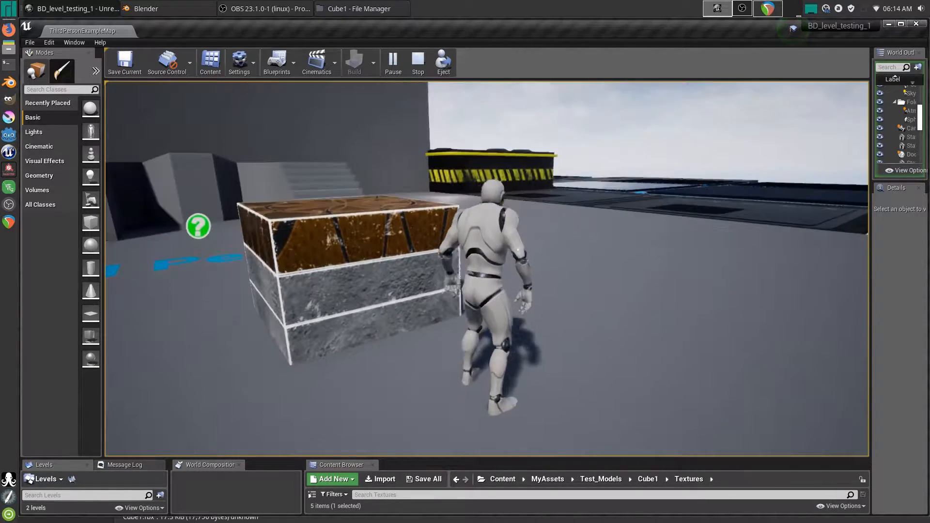
key("Escape")
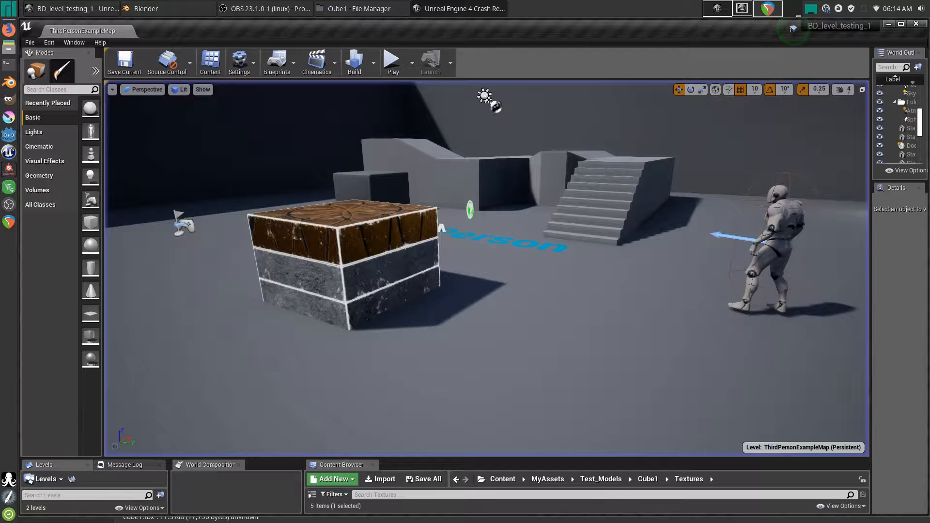
left_click(144, 9)
middle_click_drag(357, 245, 387, 318)
key("shift+a")
mouse_move(386, 315)
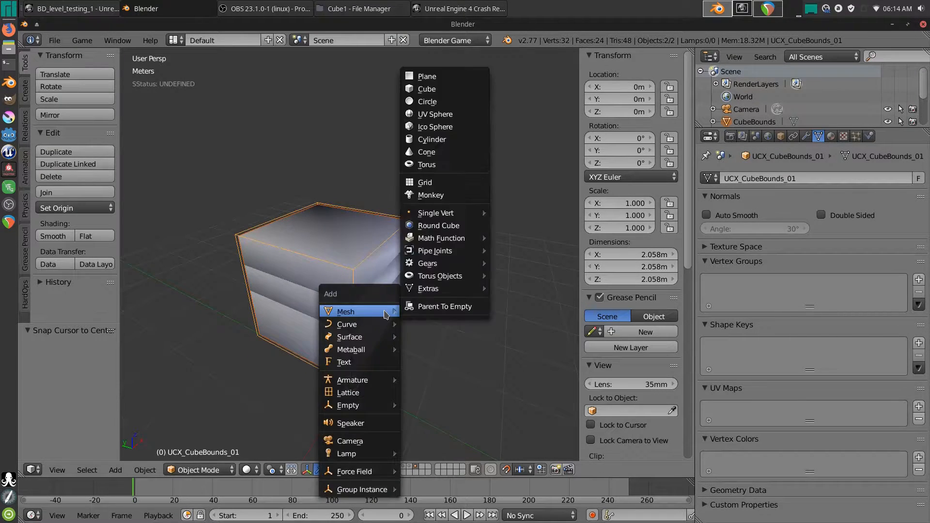
left_click(434, 115)
key("g")
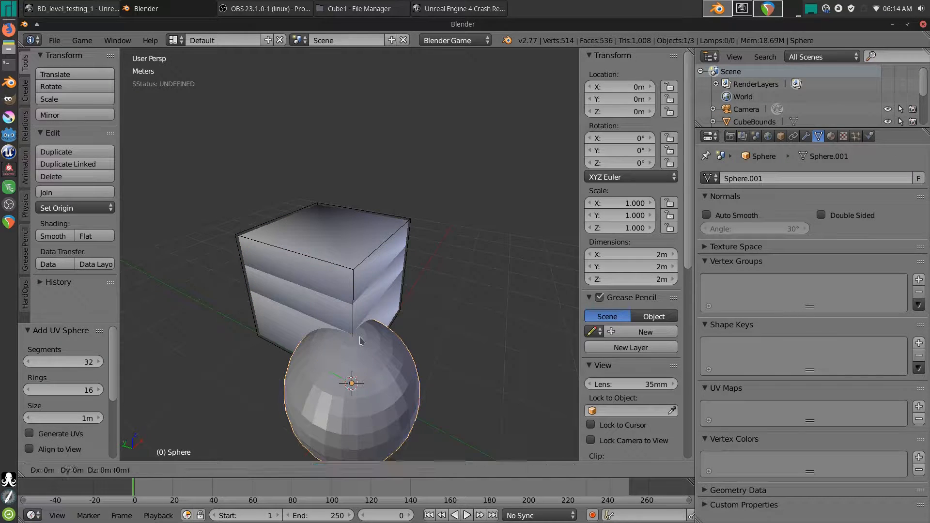
key("shift+z")
left_click(158, 250)
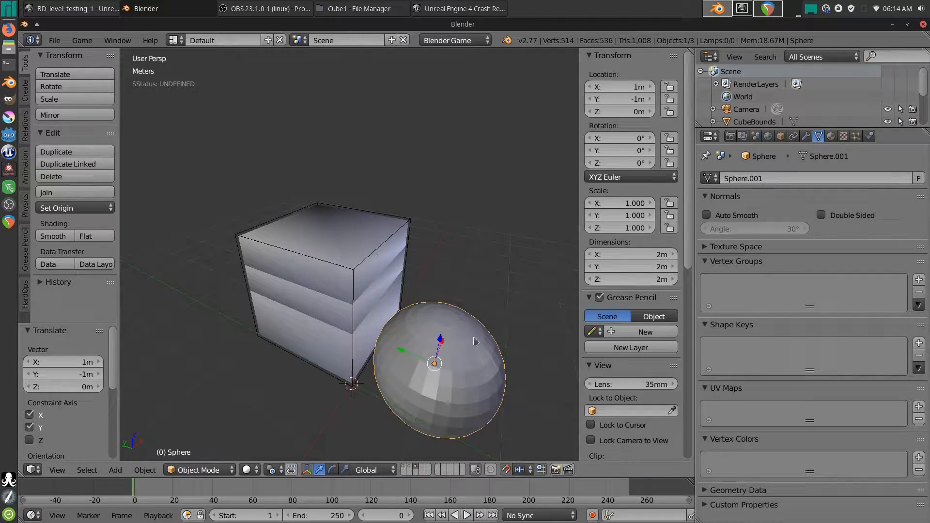
key("g")
key("z")
left_click(440, 300)
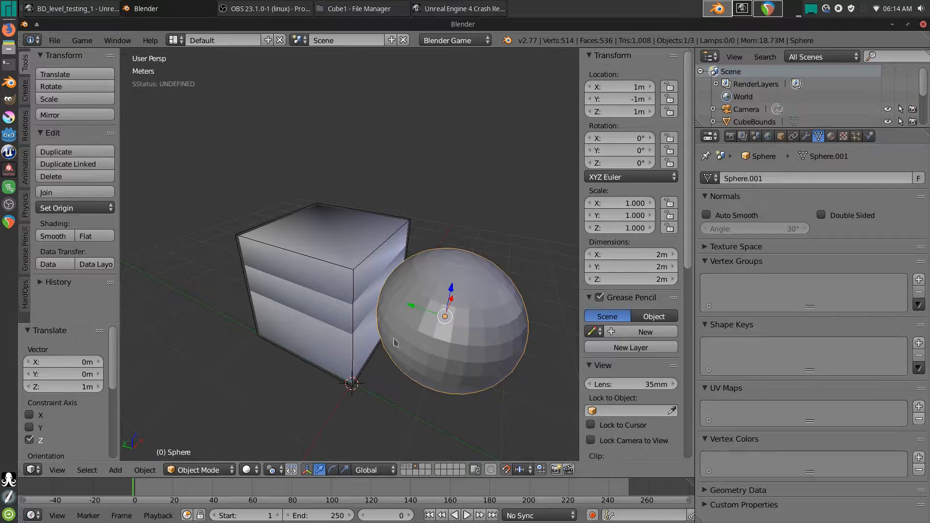
middle_click_drag(397, 349, 427, 320)
key("ctrl+a")
left_click(404, 317)
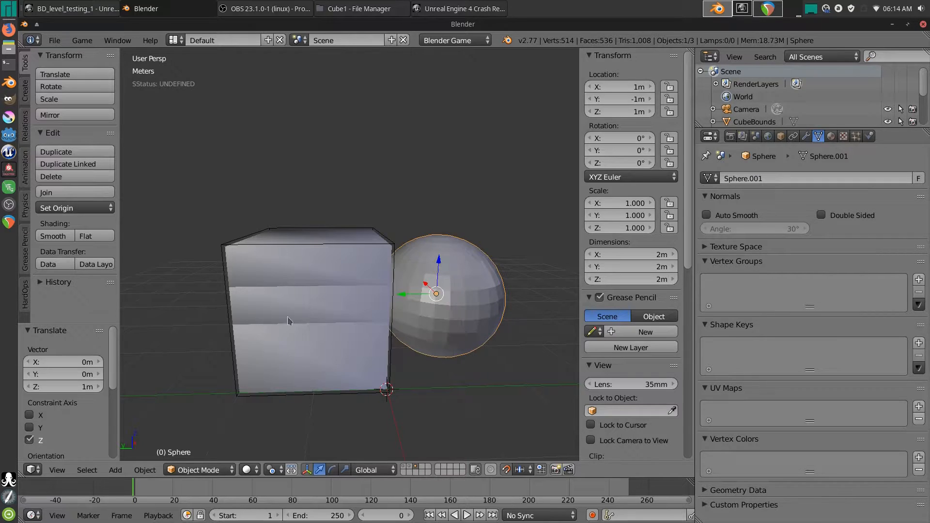
left_click(48, 240)
mouse_move(477, 292)
middle_mouse_down()
mouse_move(412, 314)
mouse_move(405, 333)
mouse_move(421, 308)
middle_mouse_up()
scroll(412, 314, "down", 2)
key("shift+a")
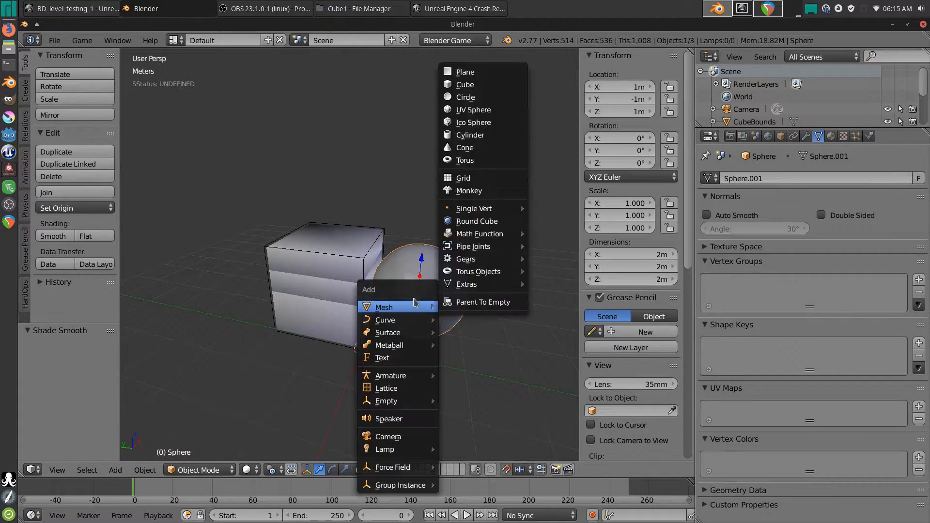
key("shift+a")
mouse_move(411, 301)
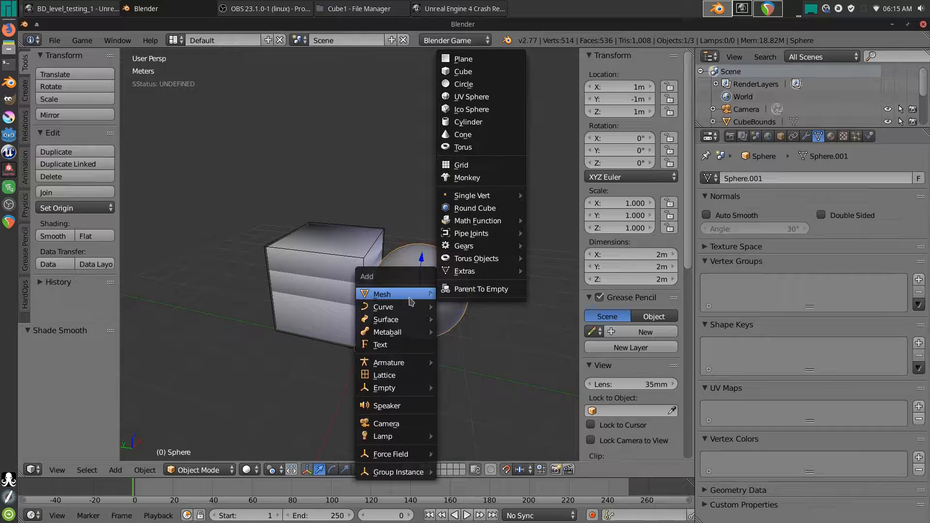
left_click(471, 77)
middle_click_drag(436, 310, 440, 322)
key("Delete")
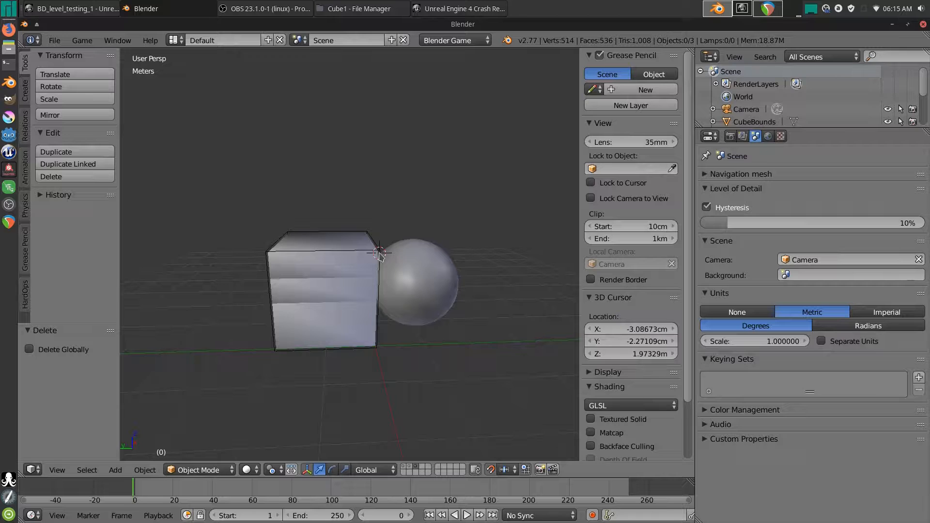
- Duplicate UCX_CubeBounds_01 and move the copy to Y -2m around the sphere
right_click(380, 254)
key("shift+d")
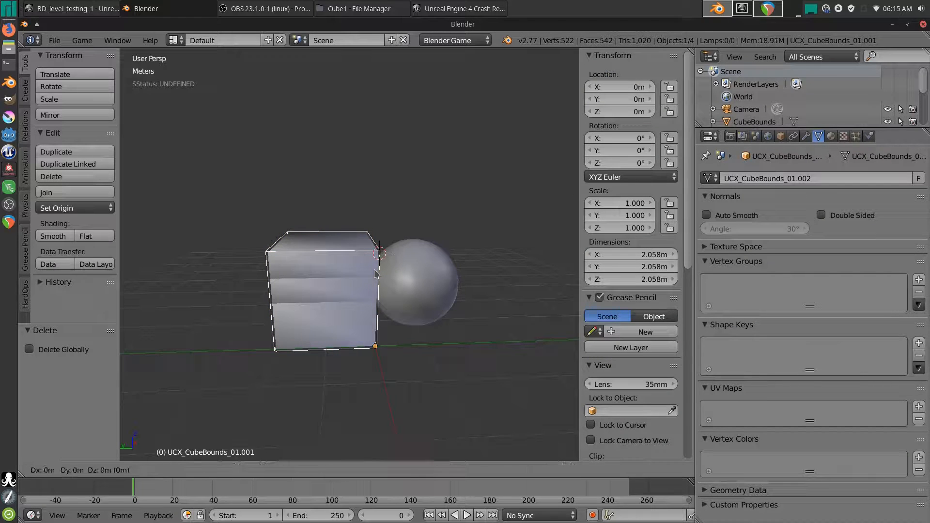
key("y")
left_click(479, 281)
mouse_move(455, 339)
middle_mouse_down()
mouse_move(421, 356)
mouse_move(441, 360)
mouse_move(438, 368)
mouse_move(333, 325)
mouse_move(470, 342)
middle_mouse_up()
scroll(437, 351, "up", 1)
key("s")
key("Escape")
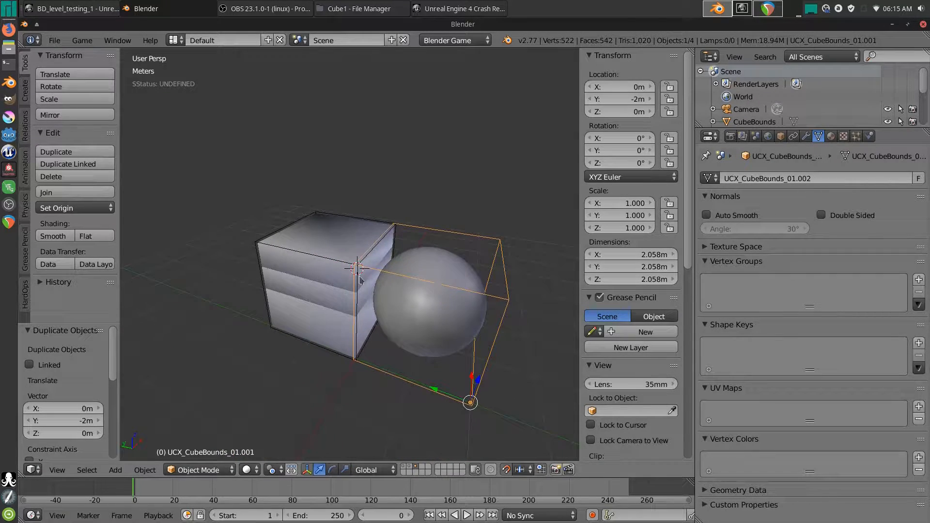
- Rename the copy UCX_CubeBounds_02 and snap the 3D cursor to the scene centre
mouse_move(436, 302)
middle_mouse_down()
mouse_move(465, 290)
mouse_move(434, 310)
mouse_move(441, 315)
middle_mouse_up()
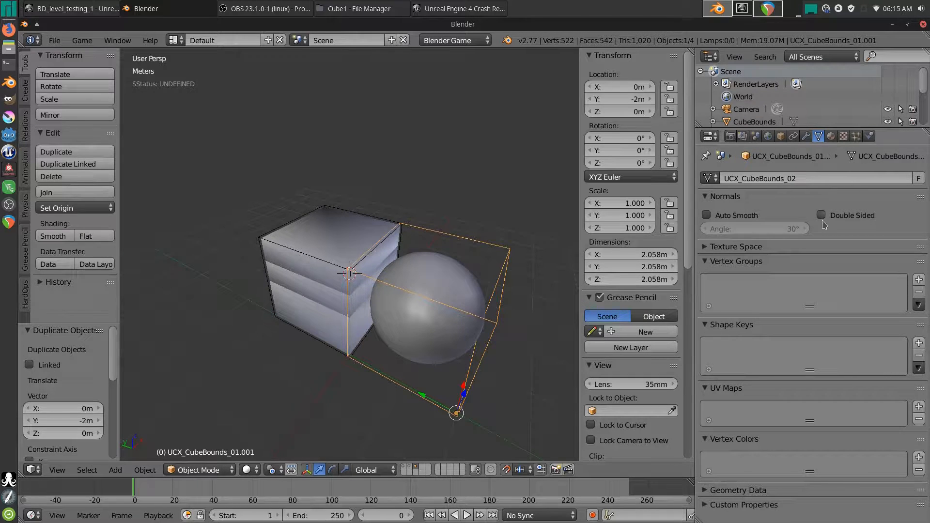
left_click(781, 137)
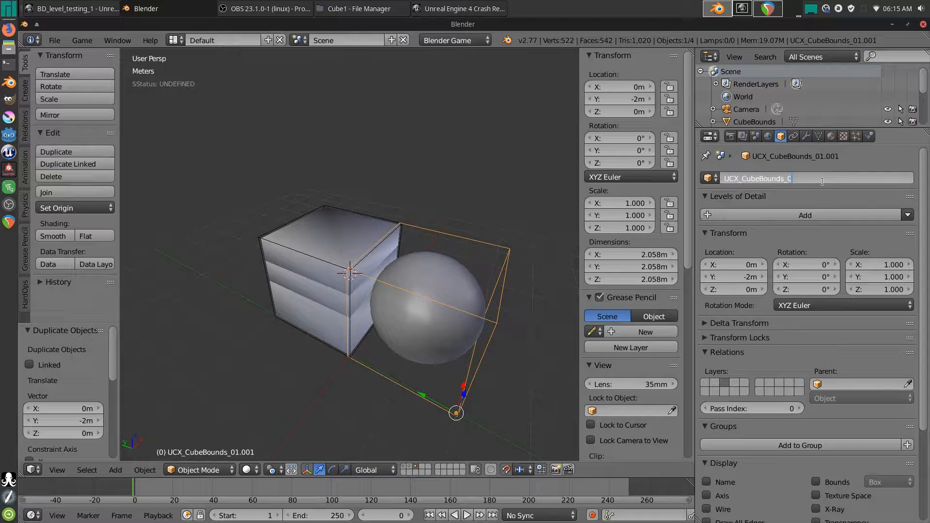
middle_click_drag(436, 315, 370, 293)
key("shift+s")
left_click(412, 301)
- Add a plane and move it to X -2m
key("shift+a")
mouse_move(377, 293)
left_click(411, 62)
scroll(339, 267, "down", 3)
key("g")
key("x")
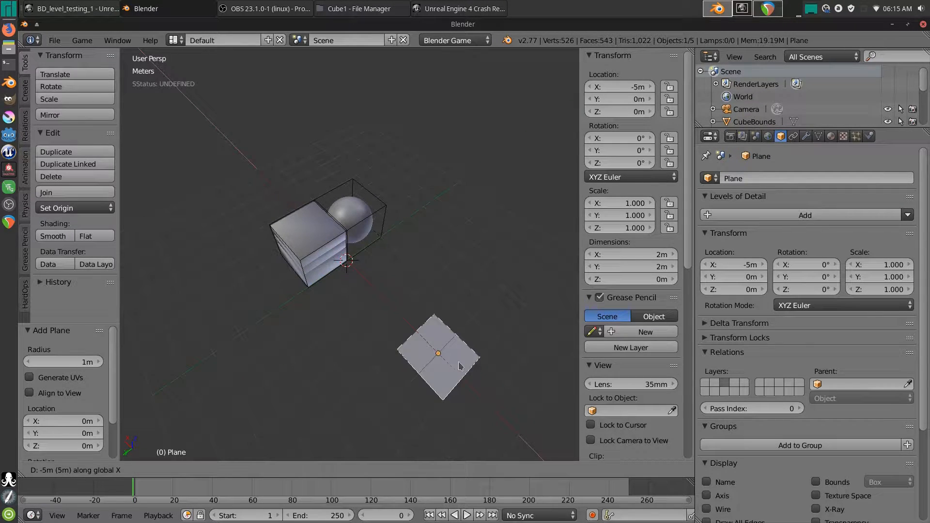
left_click(374, 312)
- In Edit Mode, duplicate the plane's face 3m along Y
key("Tab")
scroll(343, 359, "up", 5)
scroll(349, 273, "down", 4)
middle_click_drag(363, 270, 390, 275)
key("shift+d")
key("y")
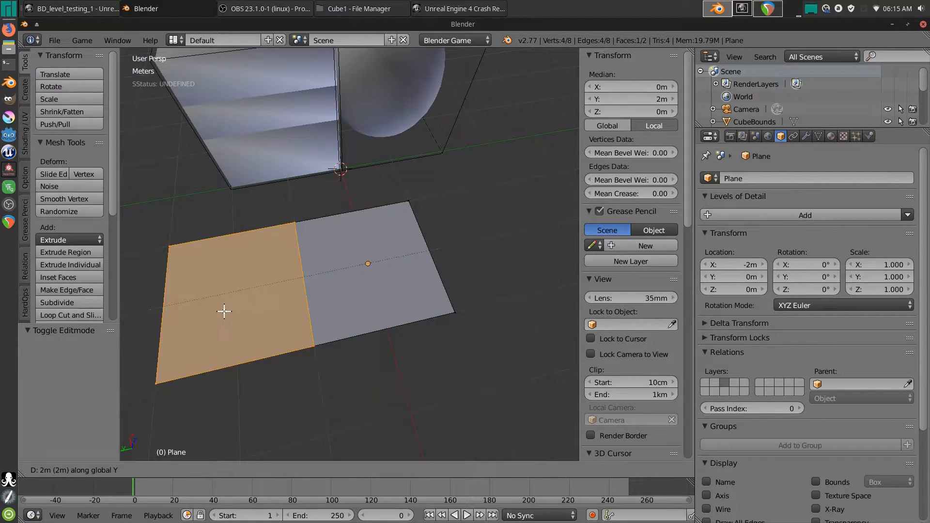
left_click(193, 318)
middle_click_drag(255, 298, 393, 296, "shift")
- Bevel the plane's vertices to chamfer its corners into an octagon
key("ctrl+Tab")
key("Escape")
key("a")
key("a")
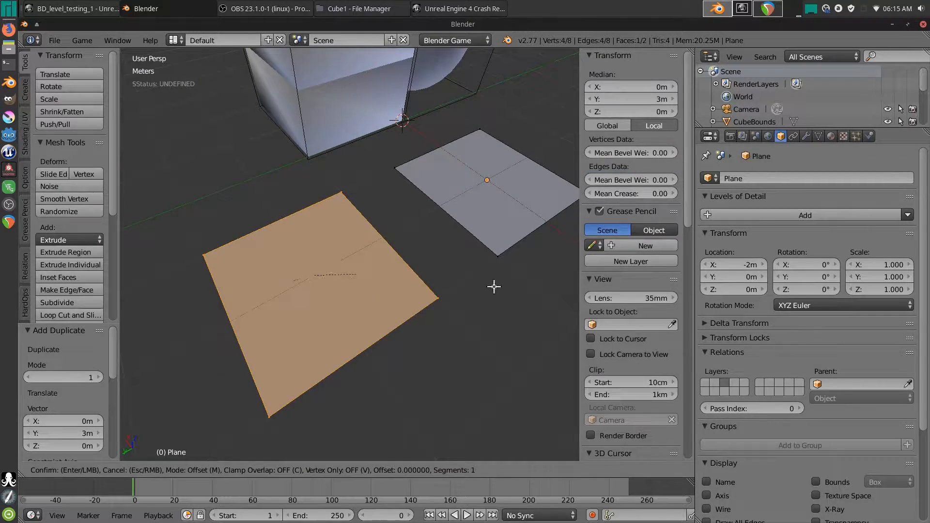
key("a")
key("ctrl+b")
right_click(456, 290)
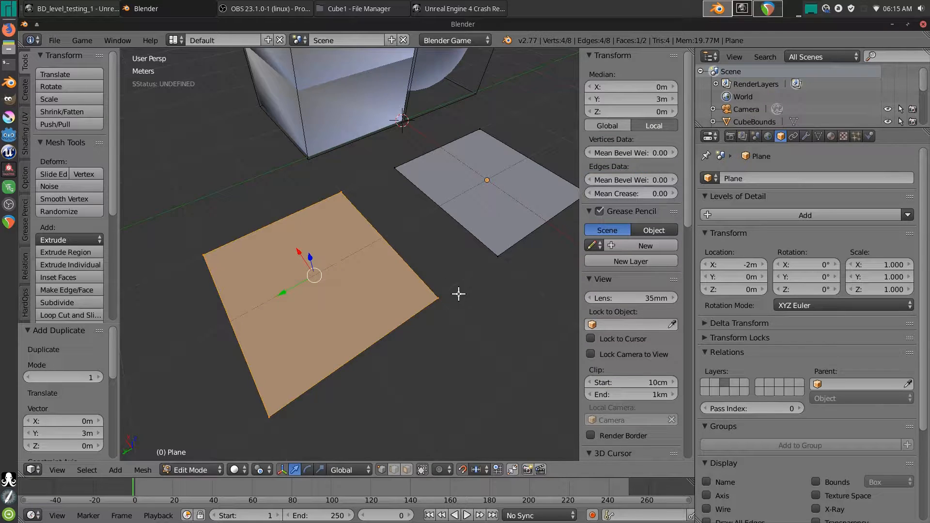
key("ctrl+shift+b")
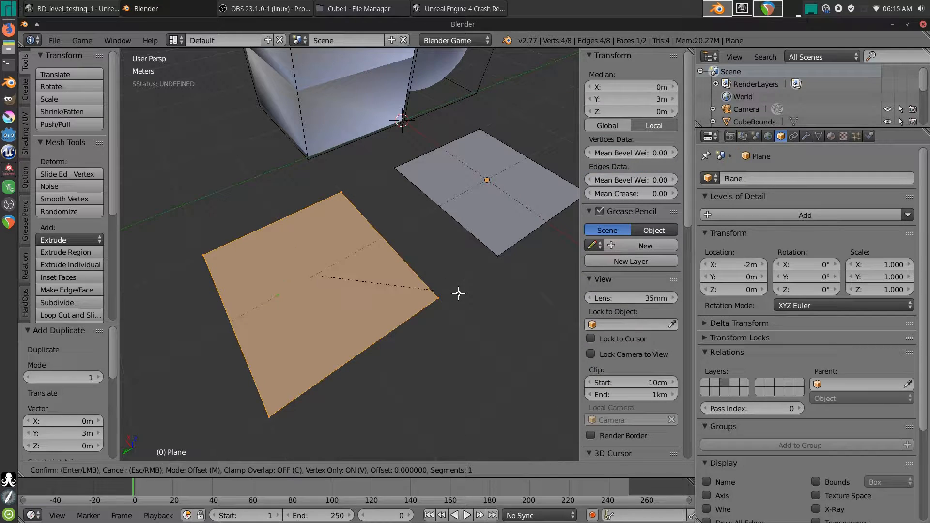
left_click(494, 299)
- Inset the octagonal face twice to form an 8.22 cm rim
middle_click_drag(494, 298, 380, 316)
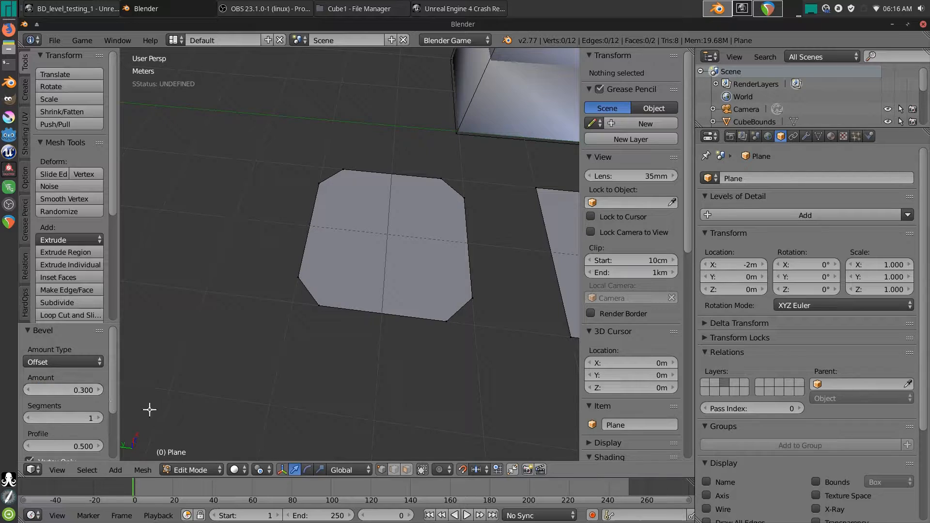
middle_click_drag(321, 328, 399, 352)
key("a")
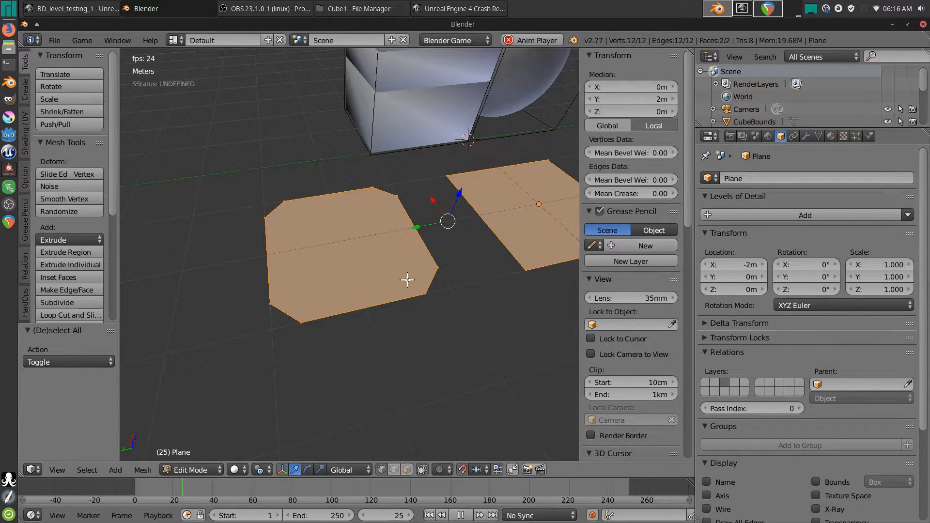
key("alt+a")
key("a")
key("l")
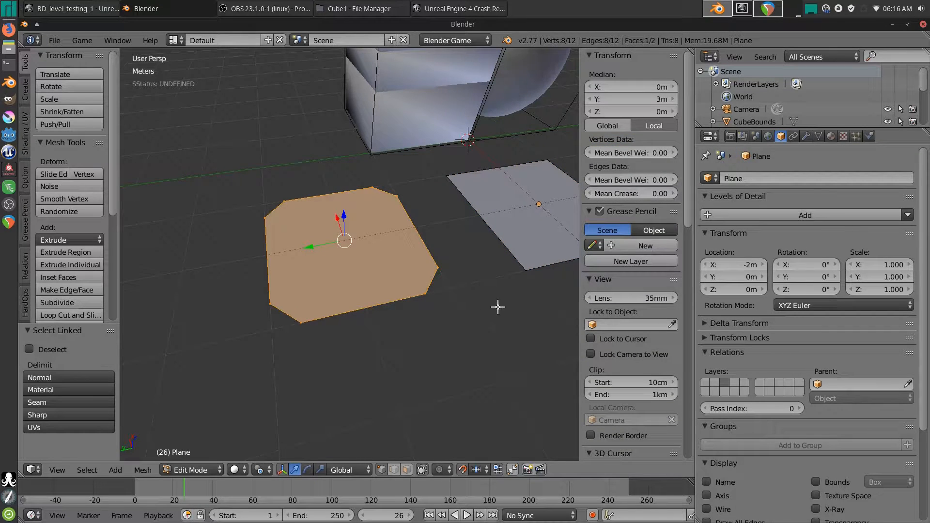
key("i")
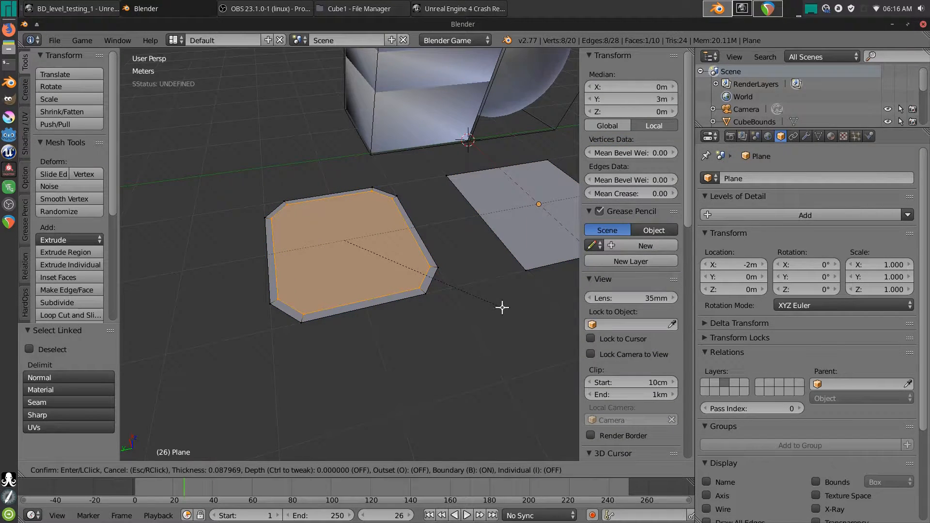
left_click(502, 307)
key("i")
left_click(502, 304)
key("Tab")
- Delete the inner face to open the centre of the octagonal frame
mouse_move(426, 322)
middle_mouse_down()
mouse_move(411, 335)
mouse_move(457, 241)
mouse_move(416, 355)
mouse_move(429, 339)
mouse_move(414, 325)
middle_mouse_up()
scroll(416, 355, "up", 3)
key("Tab")
key("x")
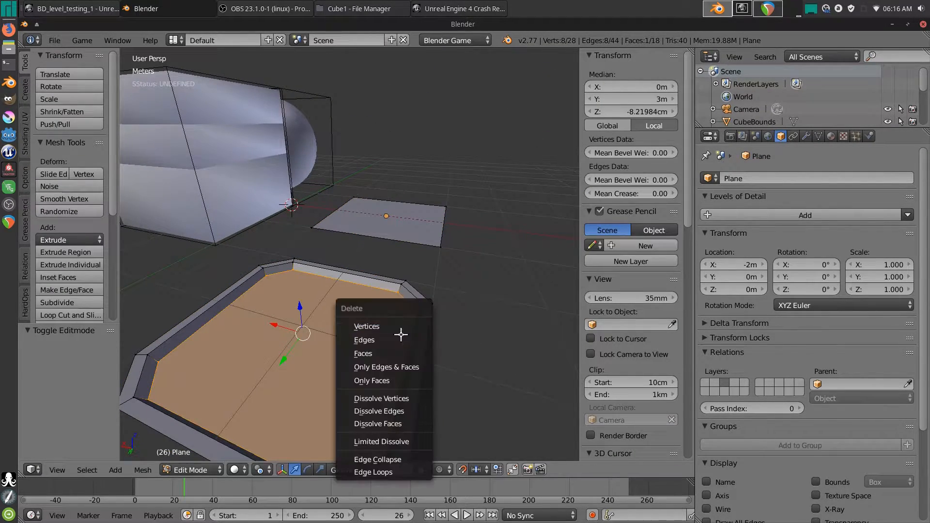
left_click(377, 353)
middle_click_drag(377, 355, 362, 316)
key("Tab")
scroll(361, 315, "down", 4)
- Add a new cube and move it to X -6m
middle_click_drag(347, 283, 378, 324)
key("shift+a")
mouse_move(388, 324)
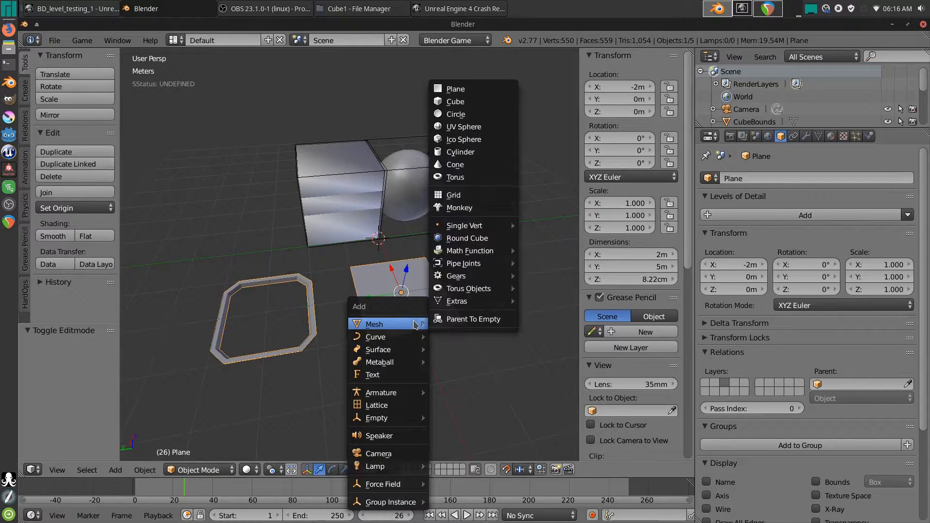
left_click(457, 101)
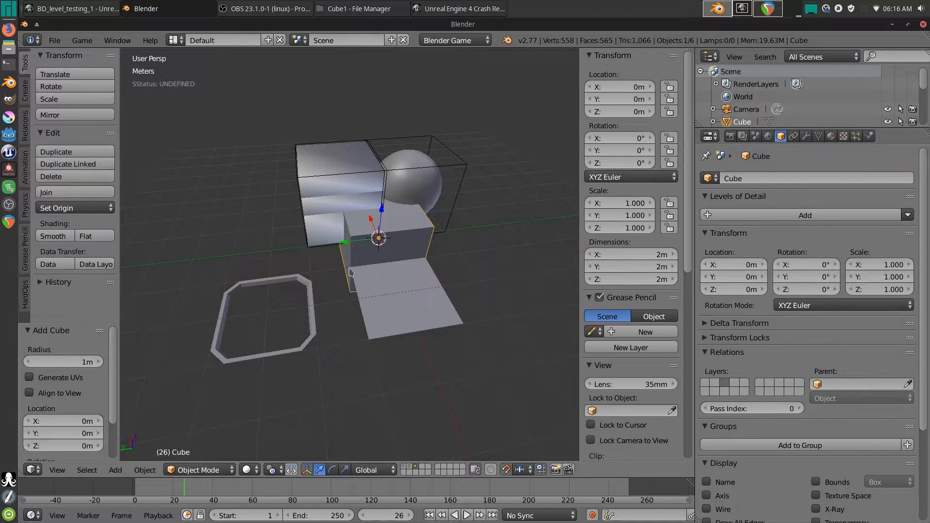
middle_click_drag(349, 269, 411, 257)
key("g")
key("x")
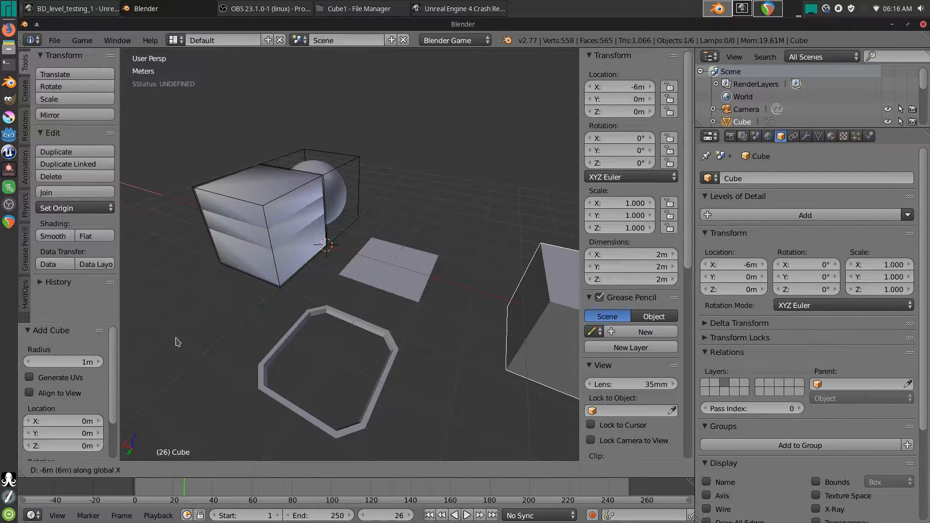
left_click(178, 342)
- Bevel all the cube's edges by 0.657, then close the Unreal crash report without sending
middle_click_drag(509, 274, 317, 260, "shift")
key("Tab")
middle_click_drag(457, 357, 393, 244, "shift")
key("ctrl+b")
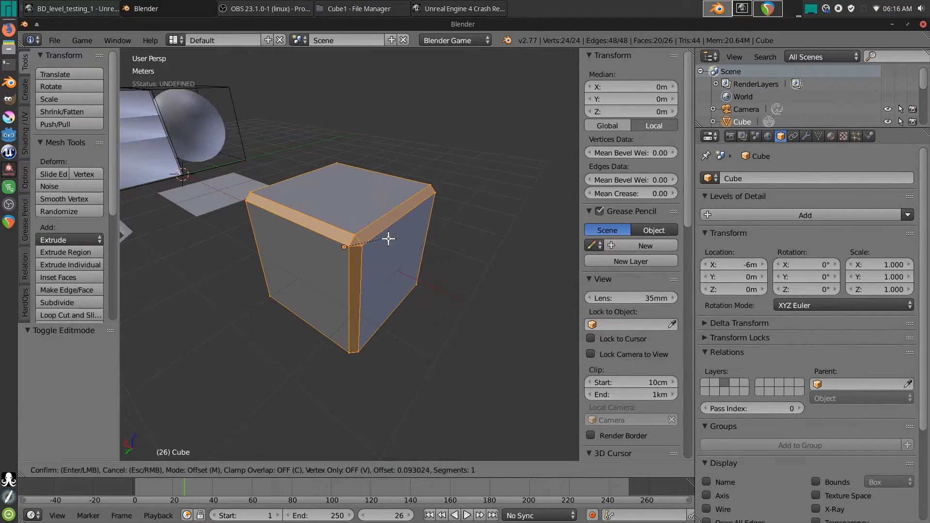
key("Escape")
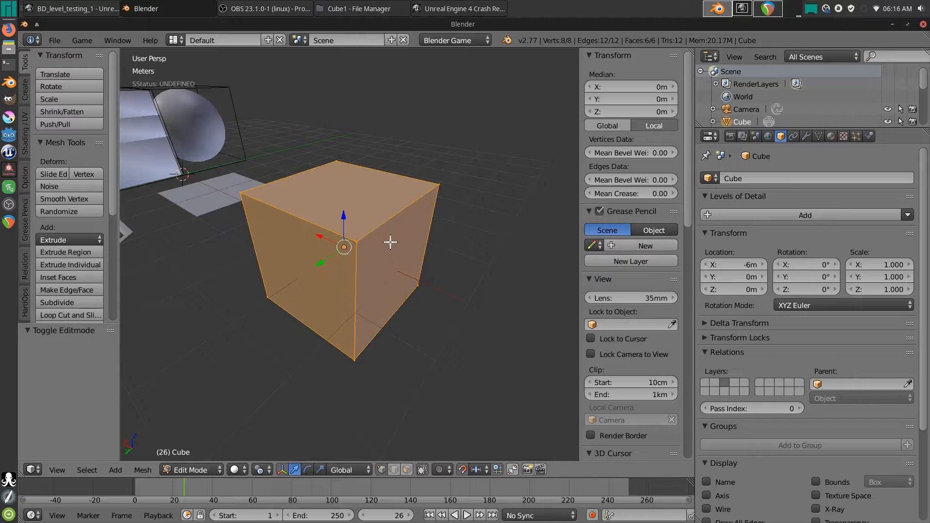
key("ctrl+b")
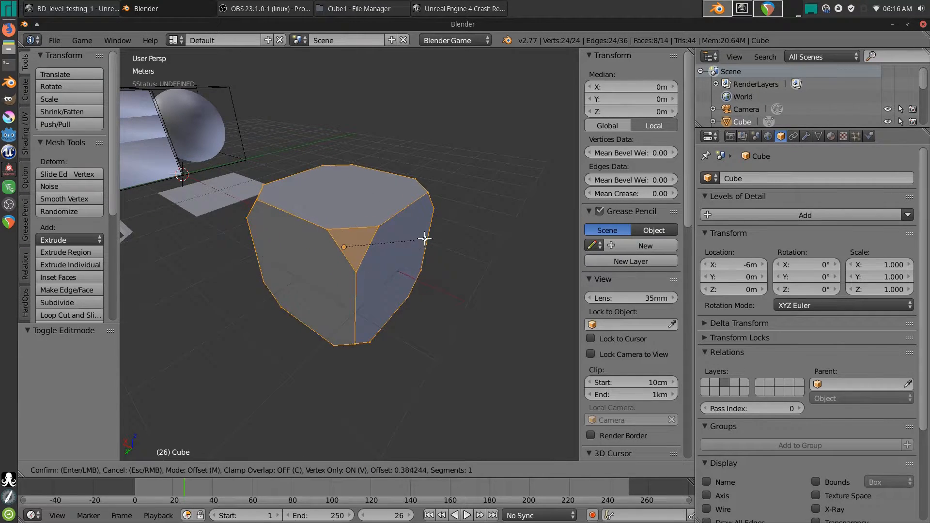
left_click(433, 238)
middle_click_drag(391, 243, 427, 269)
scroll(381, 287, "down", 2)
middle_click_drag(336, 278, 360, 267, "shift")
key("Tab")
middle_click_drag(359, 266, 388, 298, "shift")
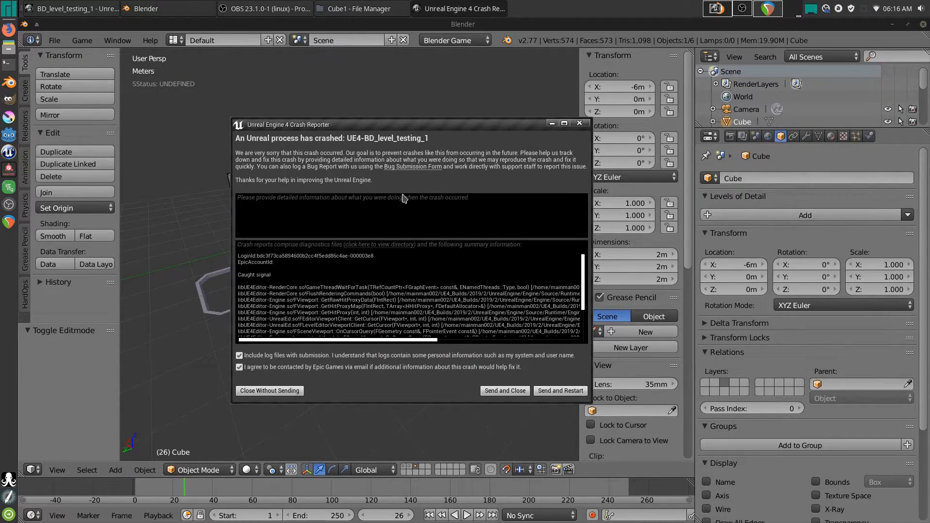
left_click(286, 391)
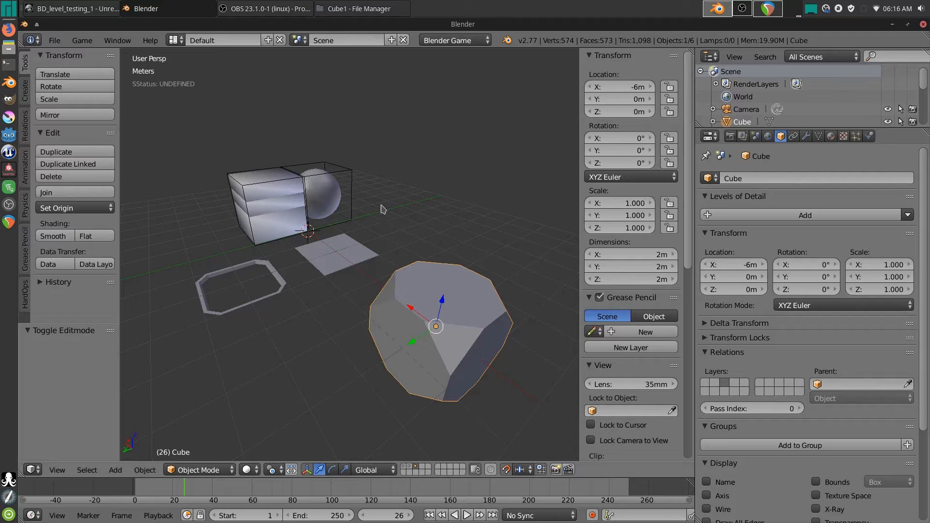